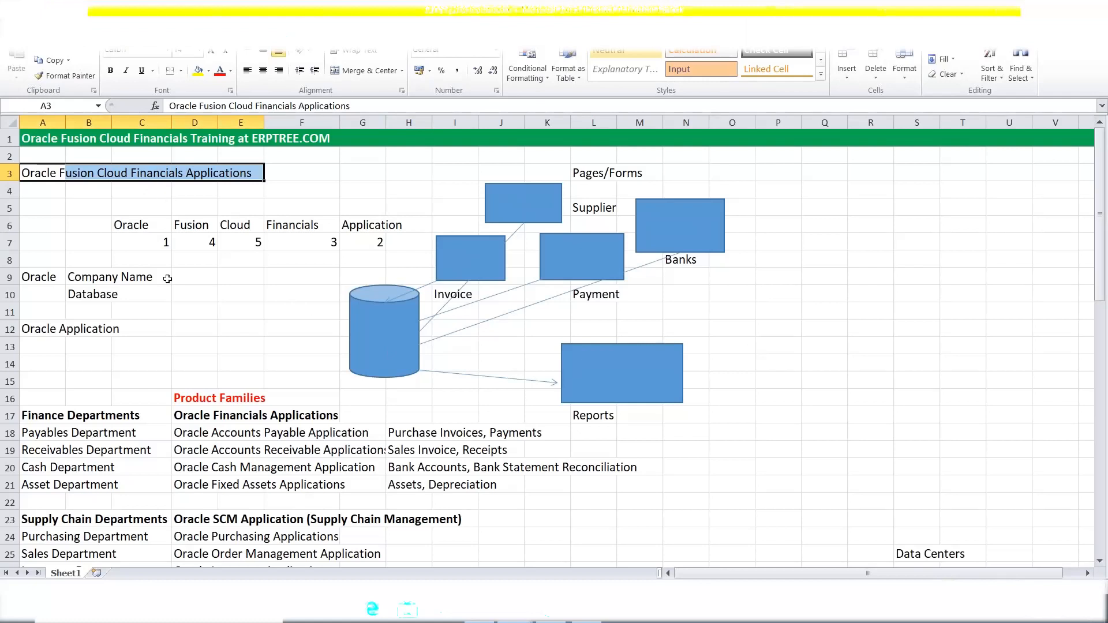
# Select the Oracle, Fusion, Cloud, Financials and Application words in row 6 and the course title in row 3.
pyautogui.click(131, 225)
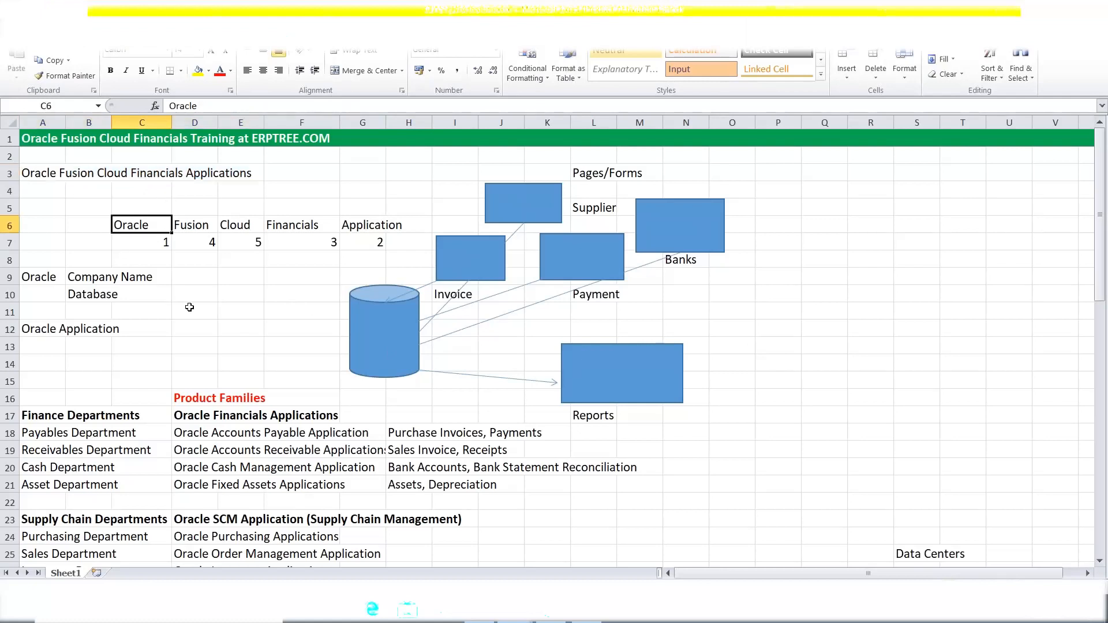
pyautogui.click(369, 224)
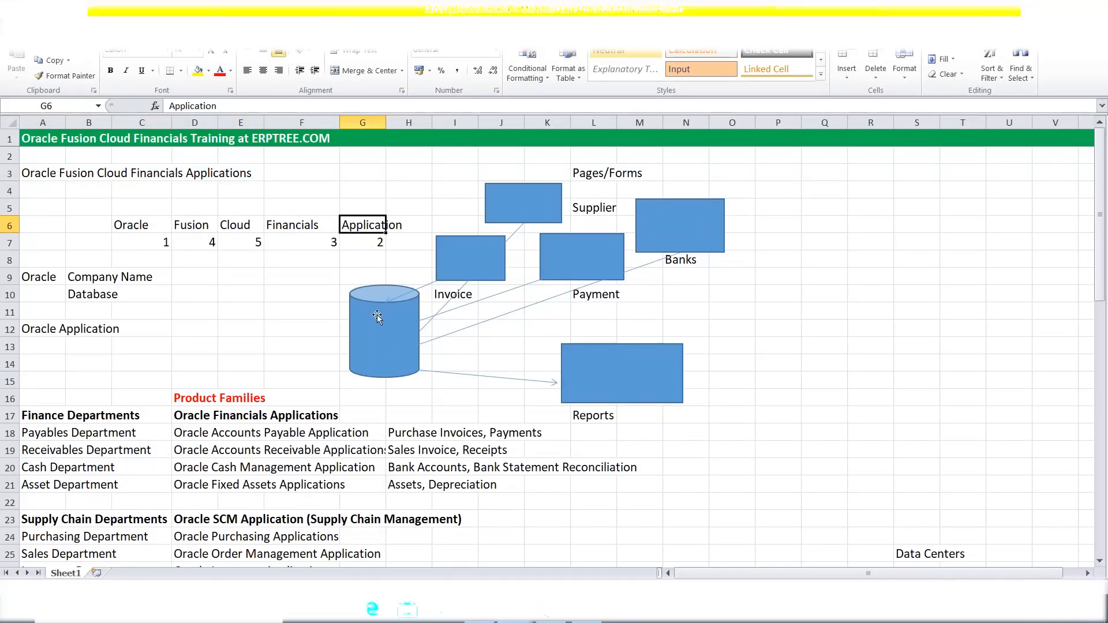
pyautogui.click(313, 222)
pyautogui.click(190, 223)
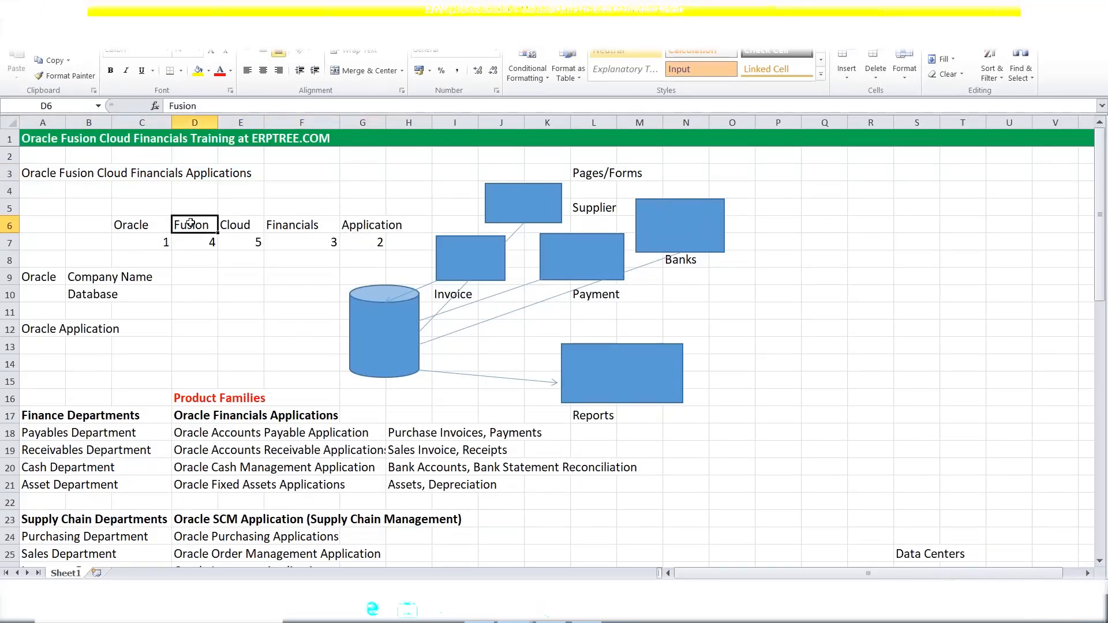
pyautogui.click(241, 225)
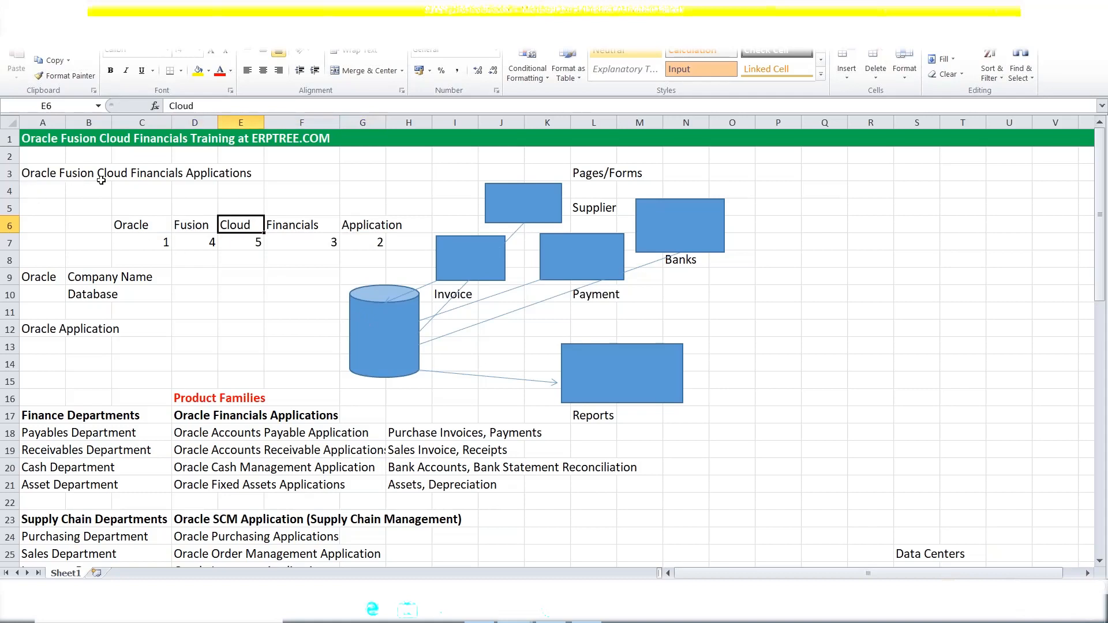
pyautogui.moveTo(40, 174); pyautogui.dragTo(245, 183)
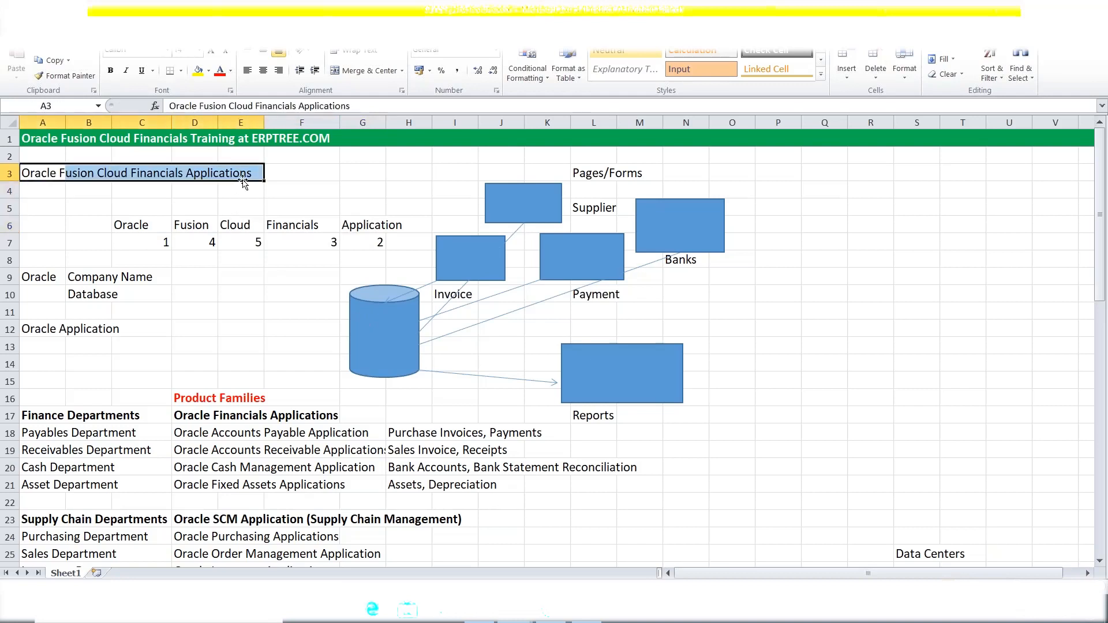
pyautogui.scroll(-8, 383, 354)
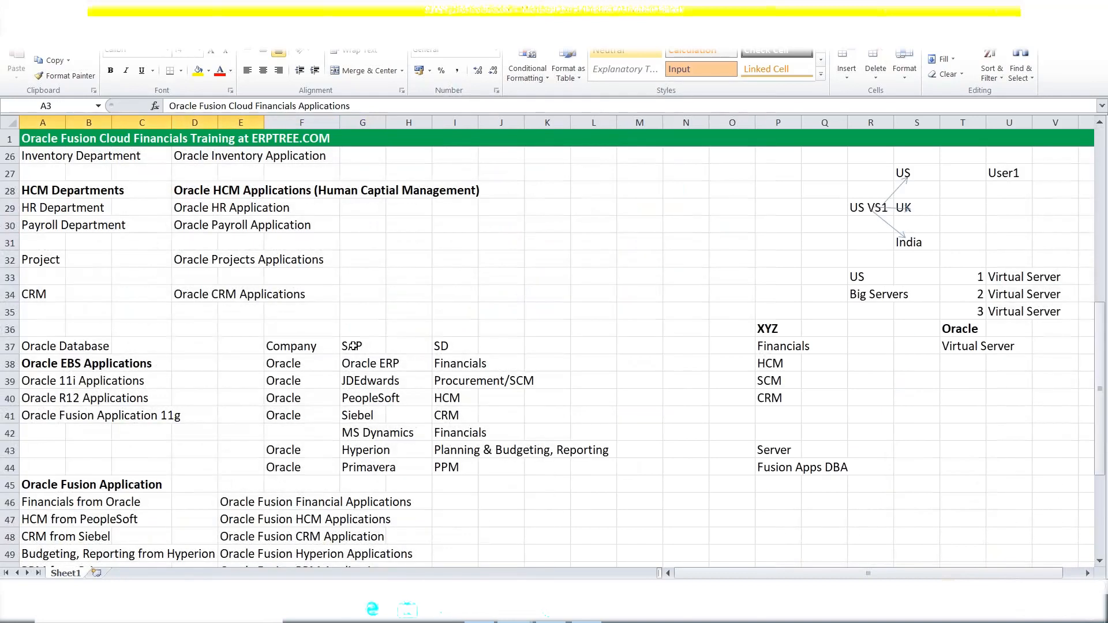
pyautogui.scroll(-6, 353, 346)
pyautogui.scroll(3, 353, 346)
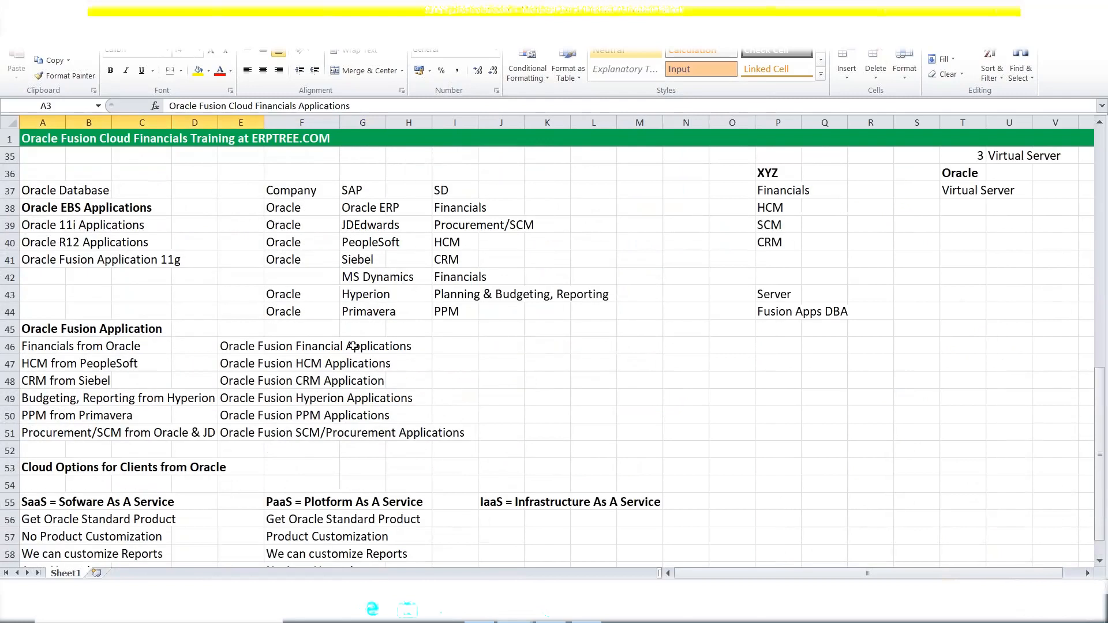
pyautogui.scroll(3, 353, 346)
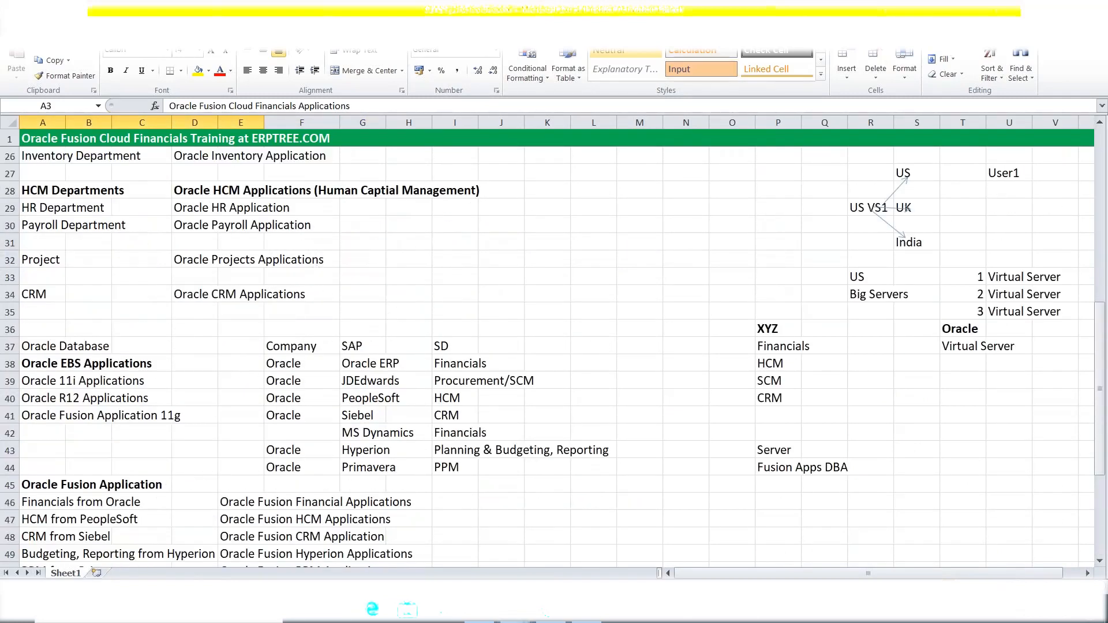
# In the other workbook, view the Sales and 2 Cycles sheets, return to Purchasing, then close it.
pyautogui.click(544, 610)
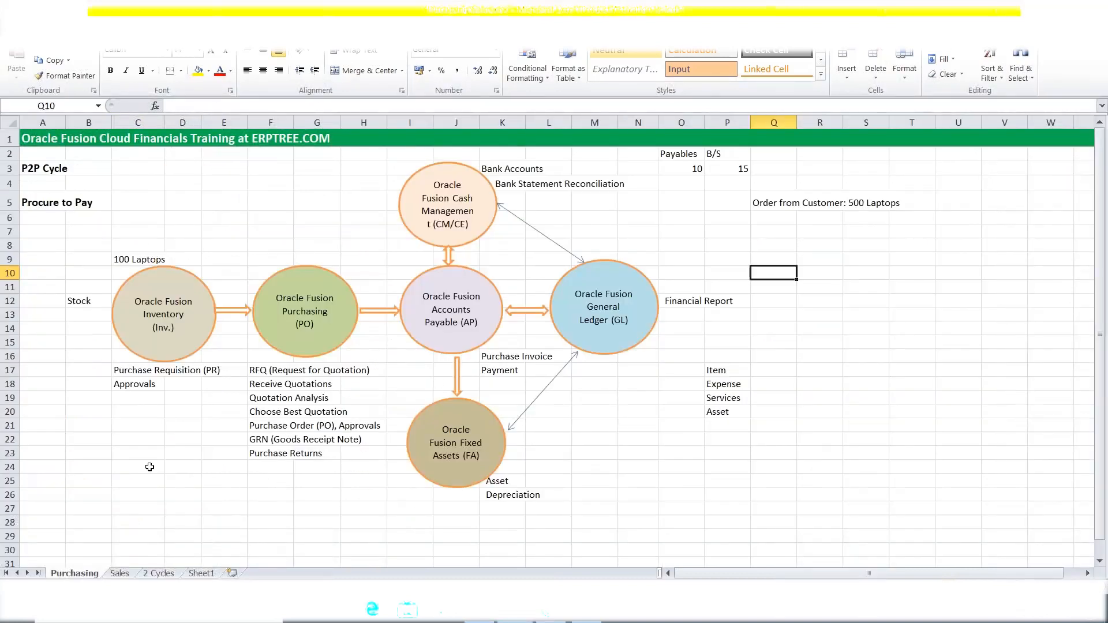
pyautogui.click(118, 574)
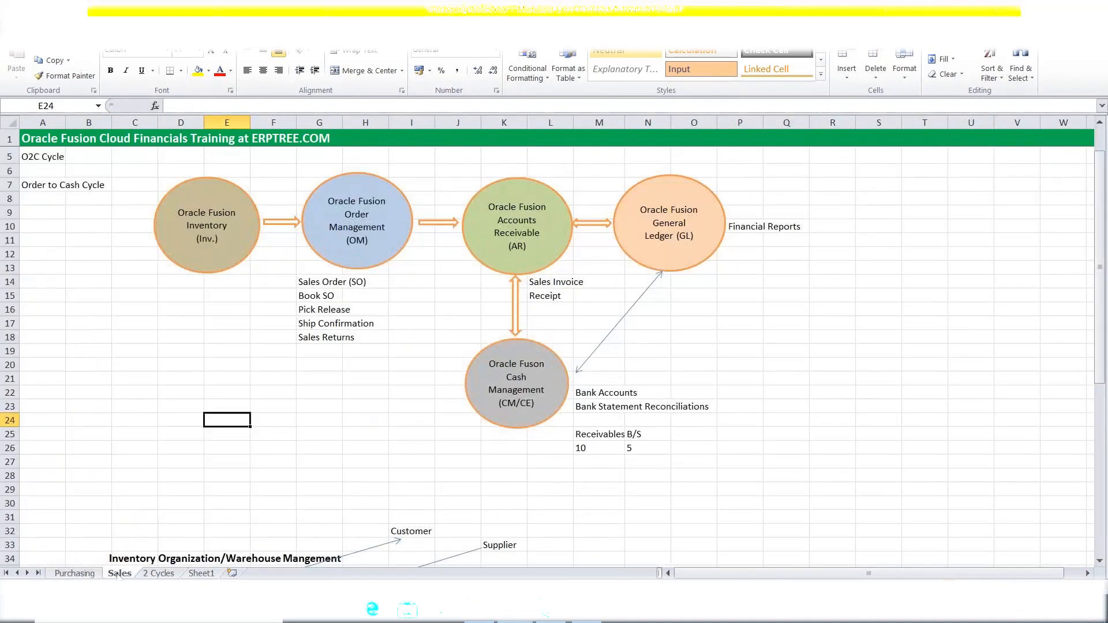
pyautogui.click(154, 573)
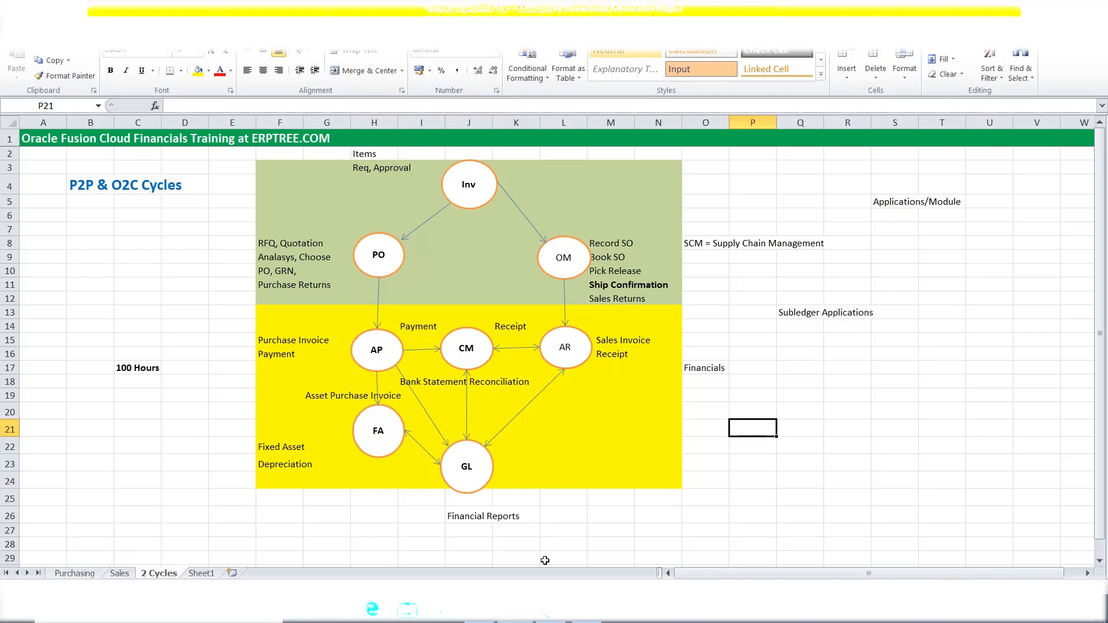
pyautogui.click(87, 573)
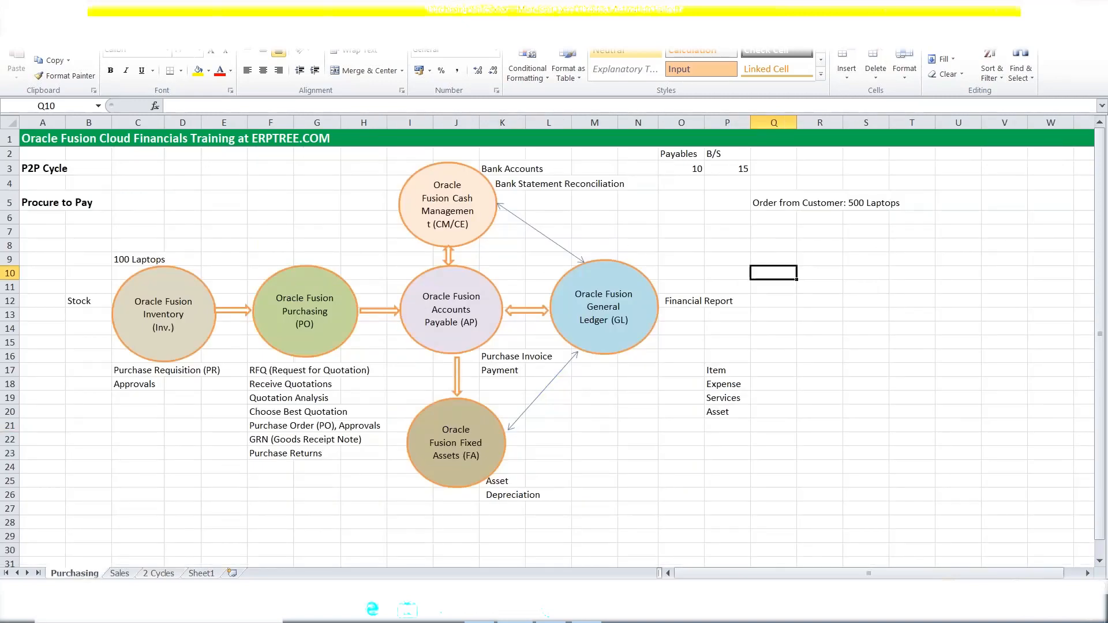
pyautogui.hotkey('alt', 'F4')
# Open CLASS_Discussions.xlsx, dismiss the Office activation notice and maximize the Excel window.
pyautogui.click(228, 108)
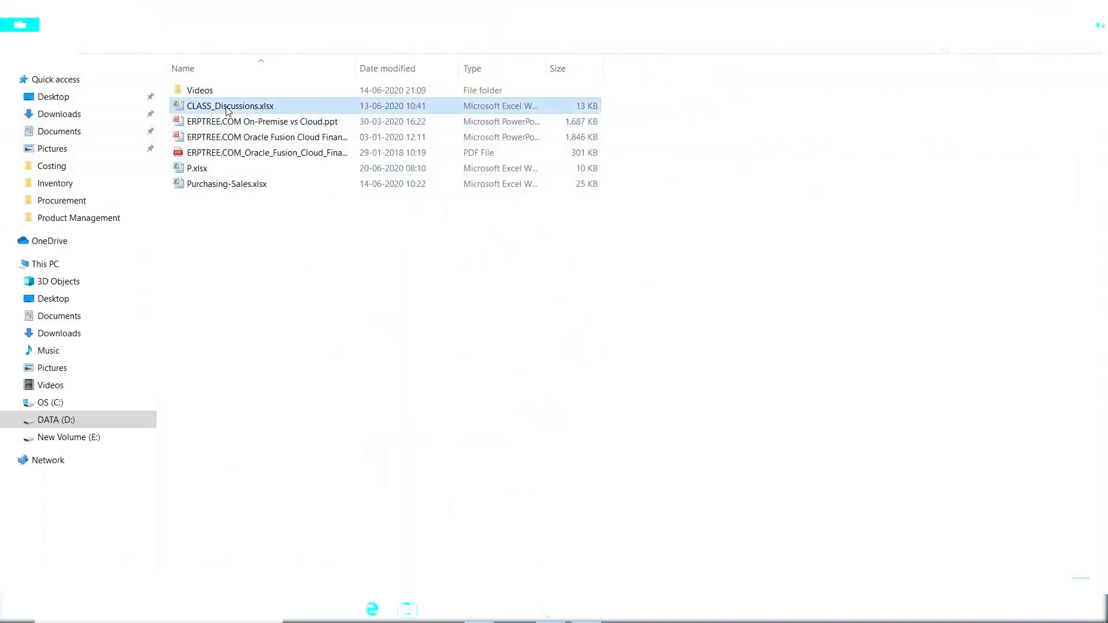
pyautogui.doubleClick(228, 107)
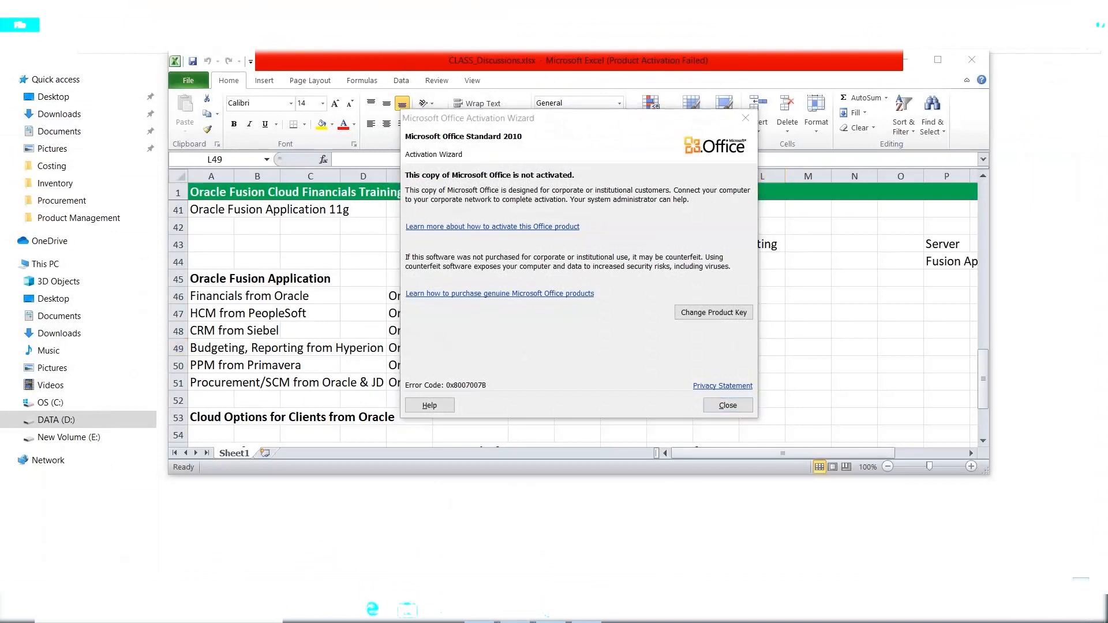
pyautogui.click(746, 118)
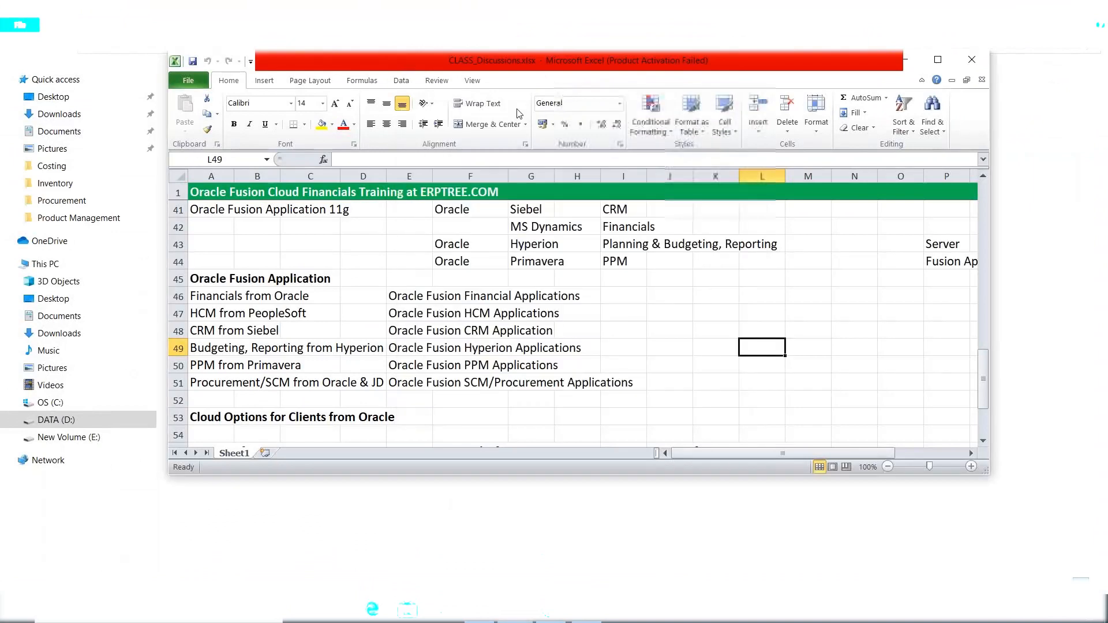
pyautogui.doubleClick(294, 54)
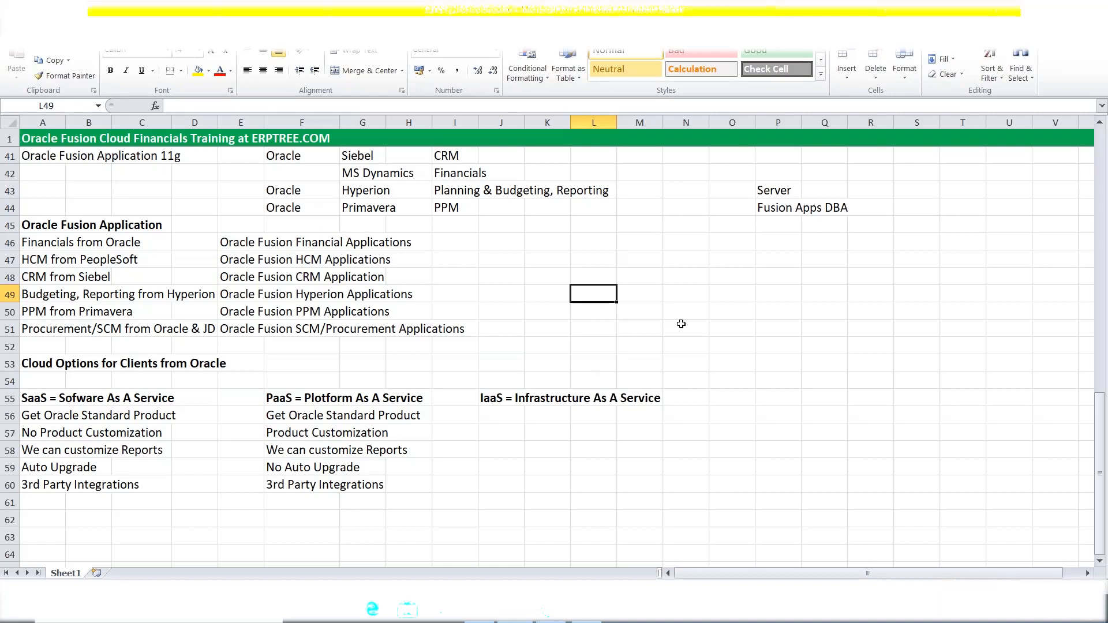
pyautogui.hotkey('alt', 'Tab')
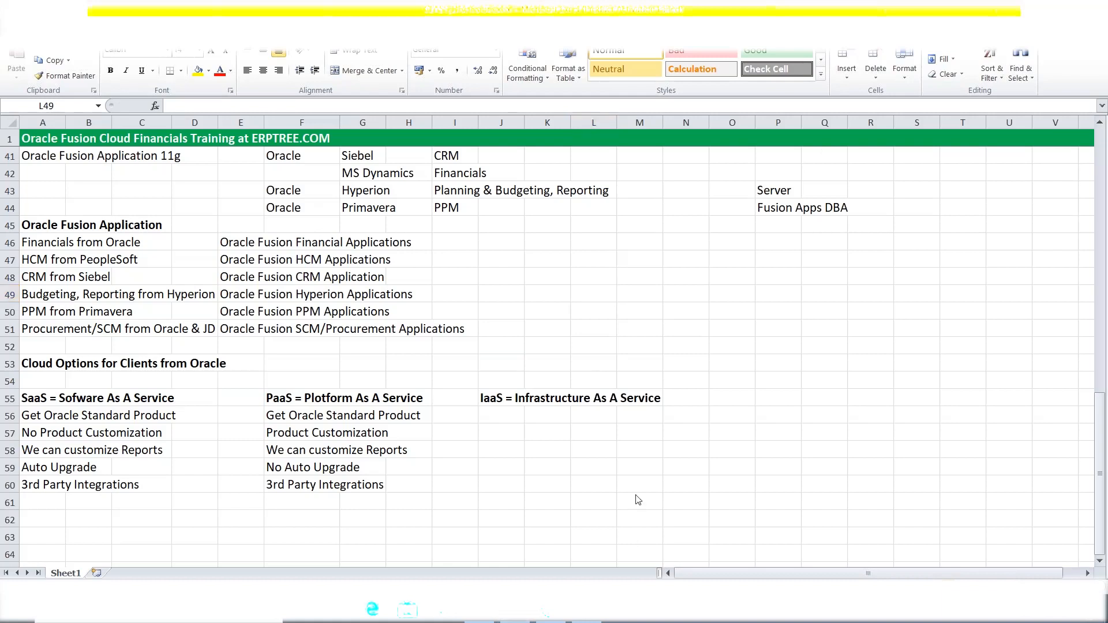
pyautogui.hotkey('alt', 'Tab')
pyautogui.scroll(-4, 634, 468)
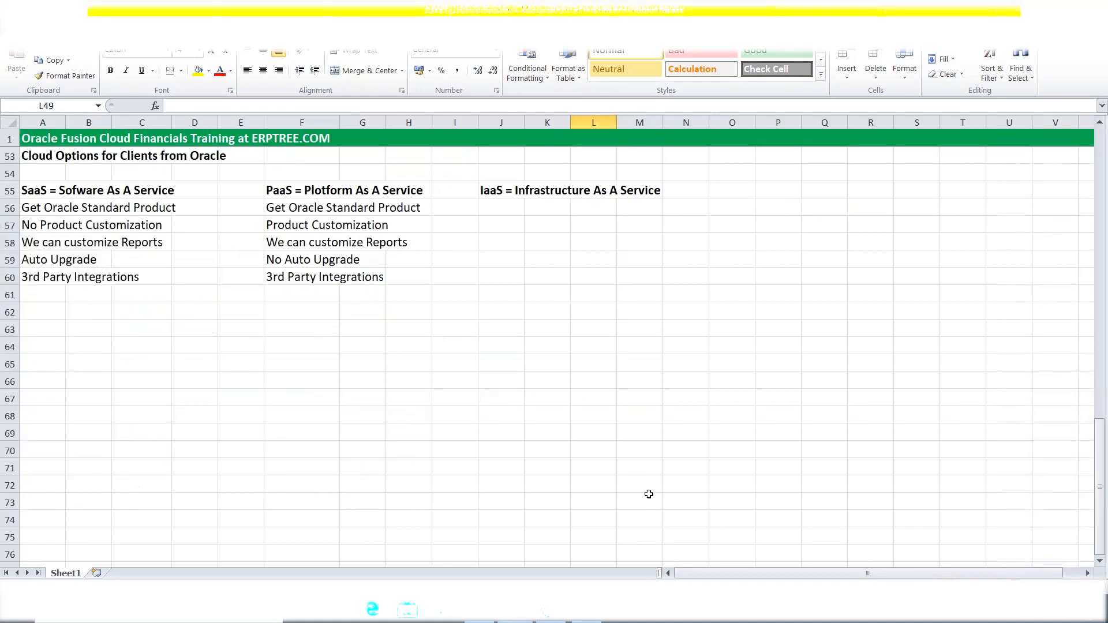
pyautogui.scroll(2, 357, 478)
pyautogui.scroll(-4, 357, 478)
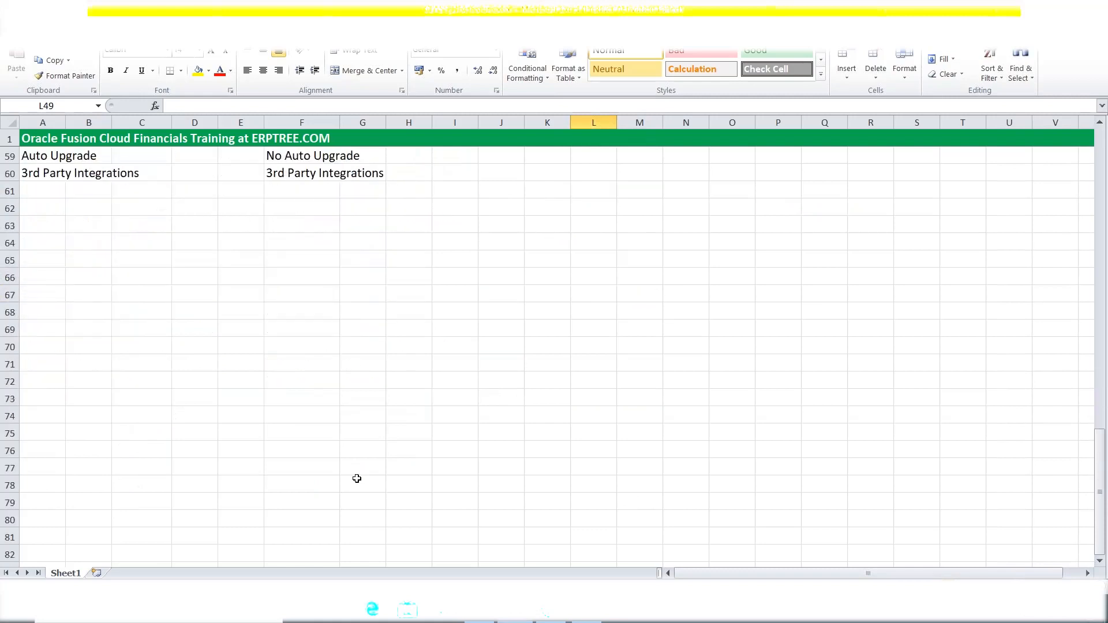
pyautogui.scroll(-1, 356, 478)
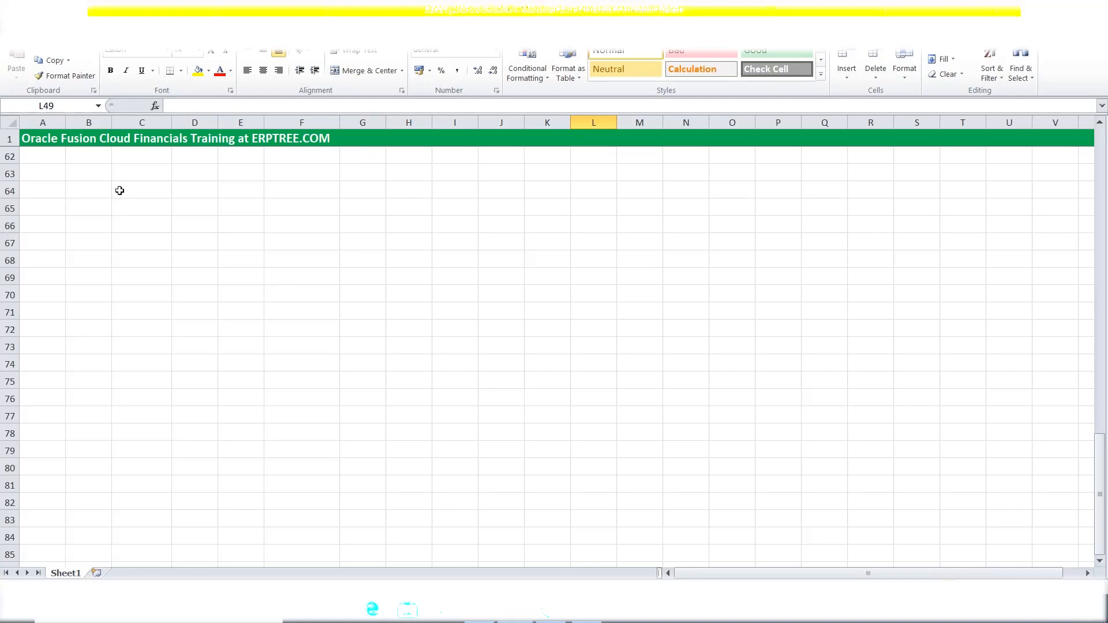
# Enter the labels 'User' in cell A63 and 'Instance' in cell I63.
pyautogui.click(53, 168)
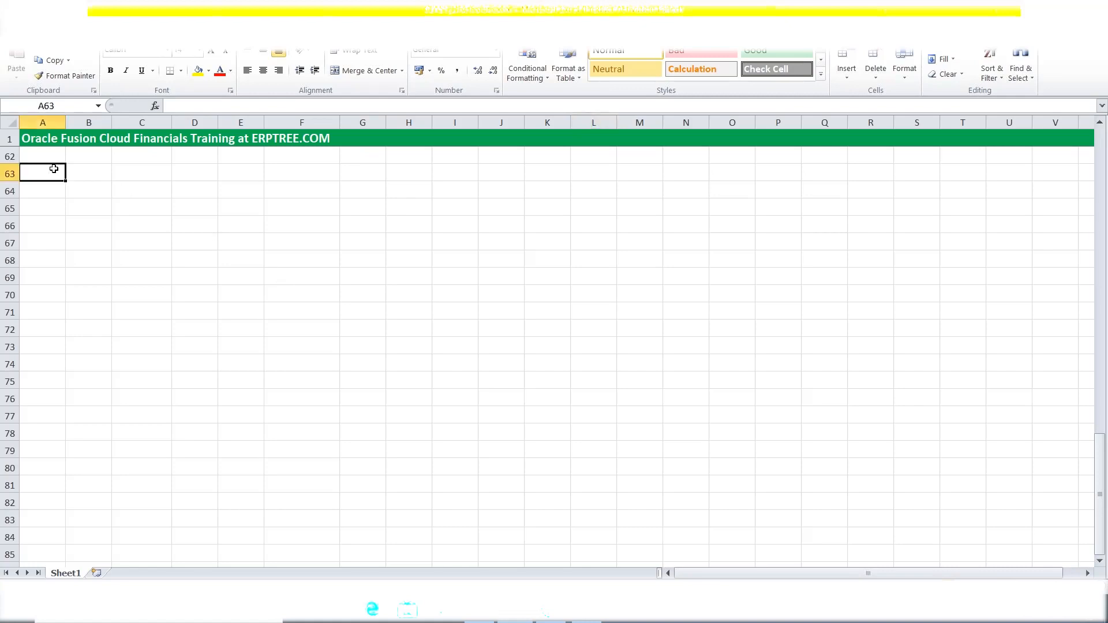
pyautogui.write('User')
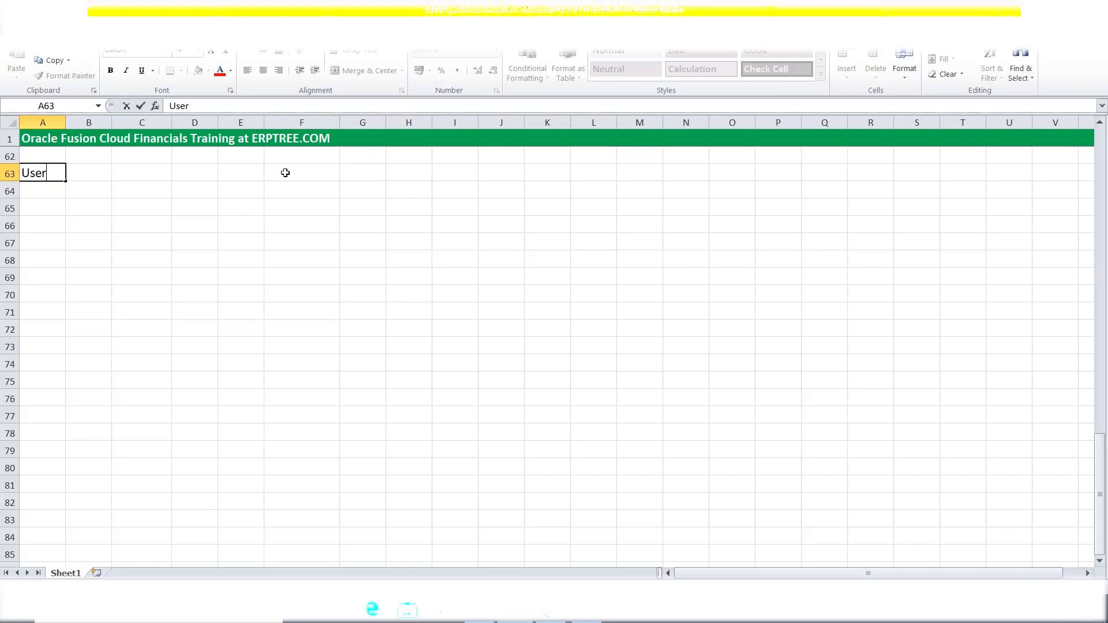
pyautogui.click(328, 170)
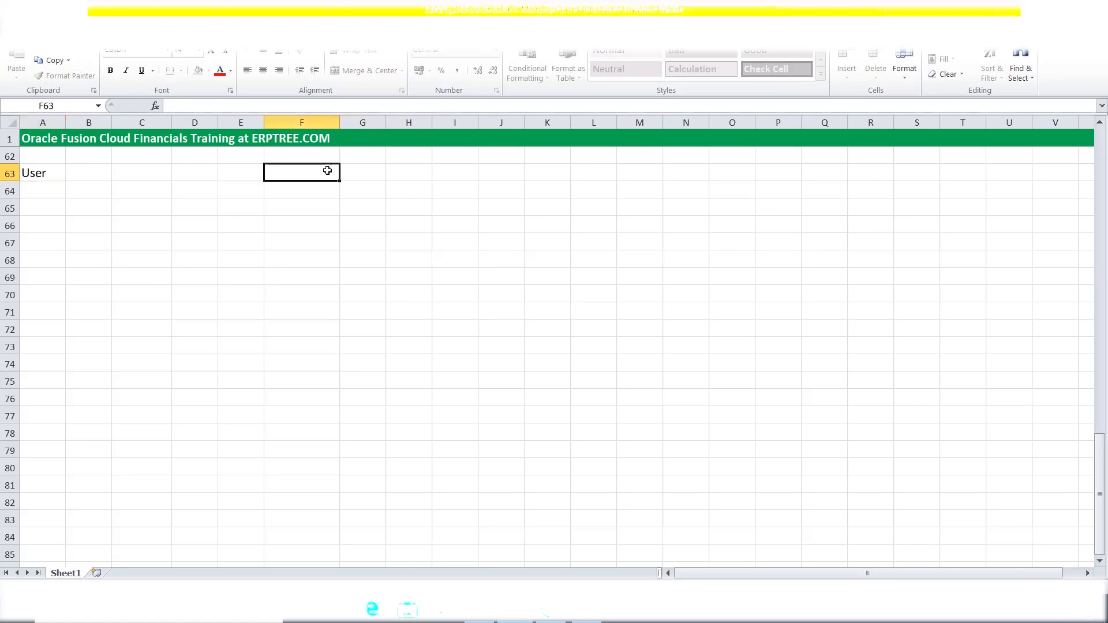
pyautogui.click(451, 172)
pyautogui.write('Instance')
pyautogui.press('Tab')
pyautogui.press('Left')
pyautogui.click(491, 301)
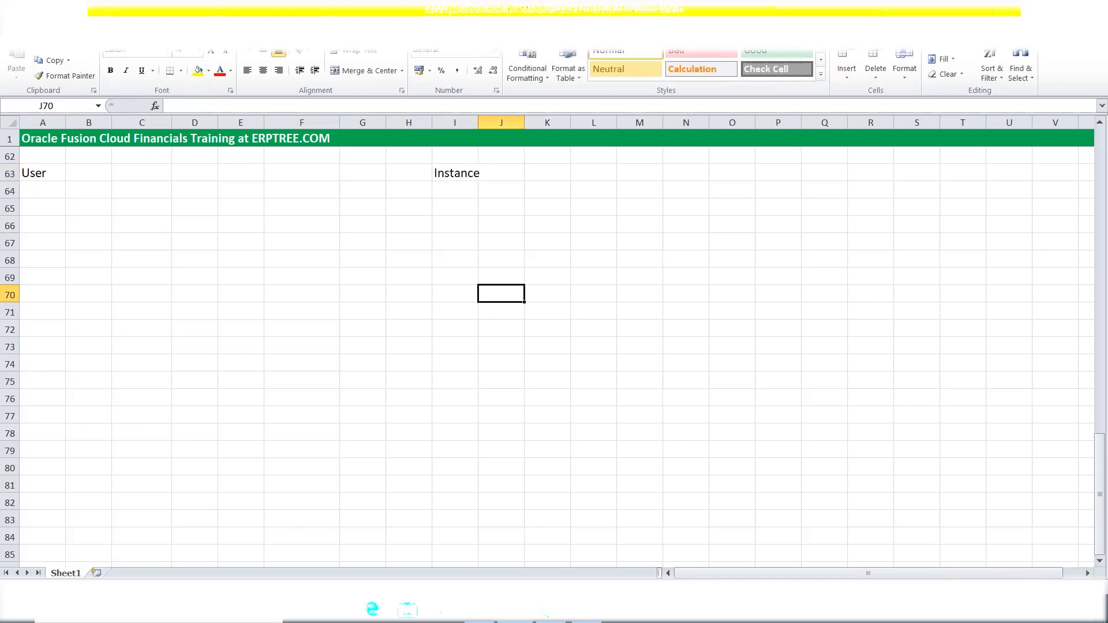
pyautogui.click(75, 36)
# Draw a large blue oval below the Instance label, spanning roughly rows 64 to 75.
pyautogui.click(145, 69)
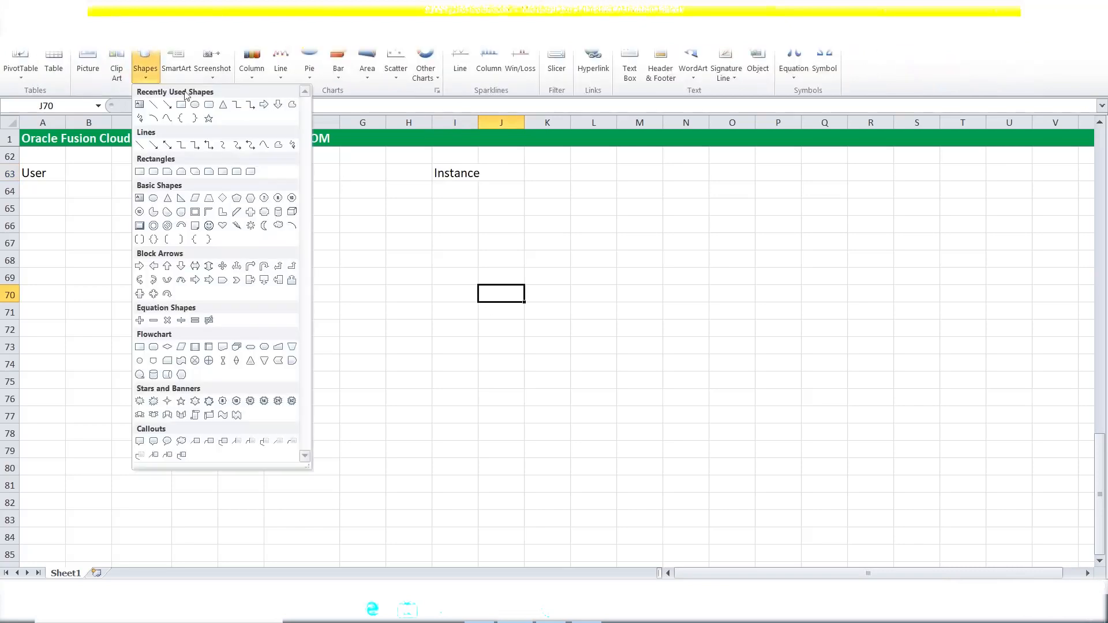
pyautogui.click(195, 106)
pyautogui.moveTo(441, 200)
pyautogui.mouseDown()
pyautogui.moveTo(626, 352)
pyautogui.moveTo(622, 377)
pyautogui.mouseUp()
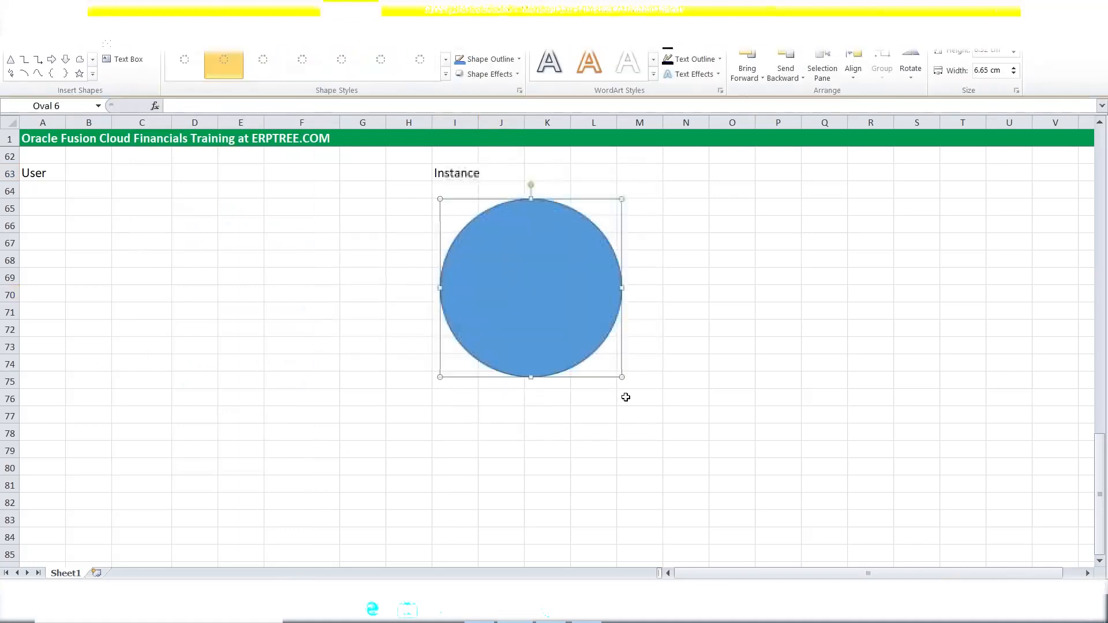
pyautogui.click(610, 434)
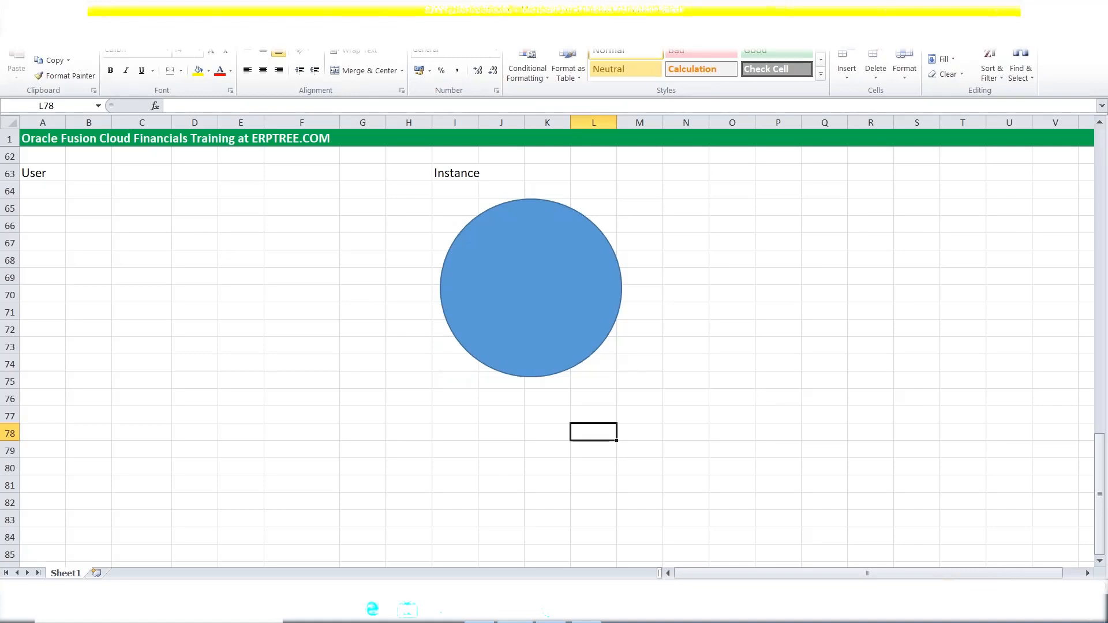
# Pick the Rectangle from the Insert tab's Shapes gallery.
pyautogui.click(86, 35)
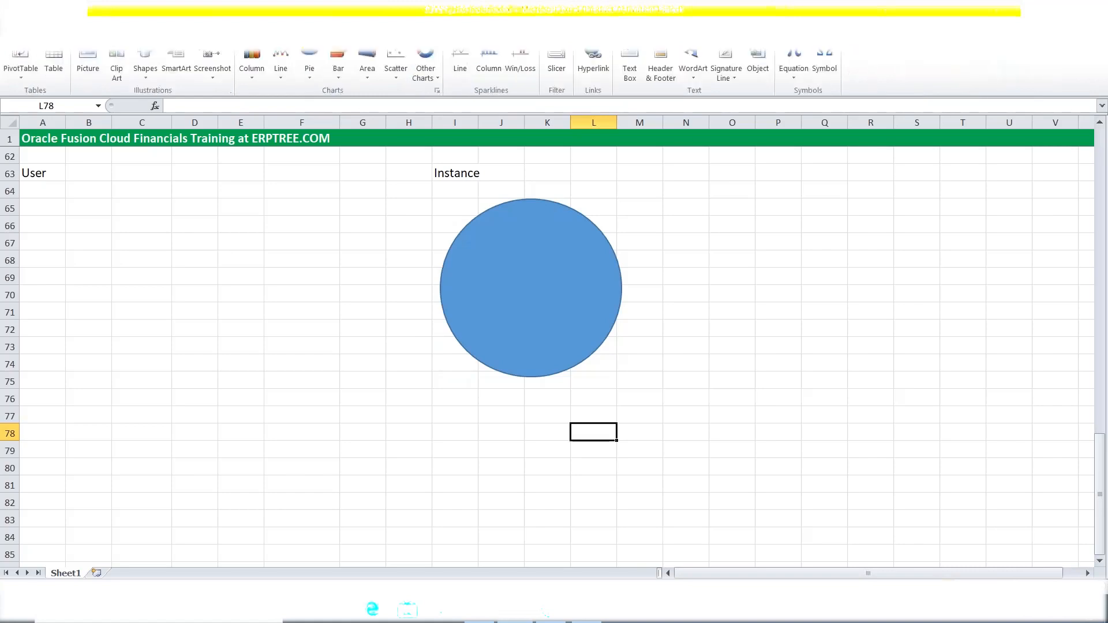
pyautogui.click(145, 66)
pyautogui.click(181, 105)
# Draw two small rectangles across the circle's upper part, styled orange and grey.
pyautogui.moveTo(462, 246); pyautogui.dragTo(508, 265)
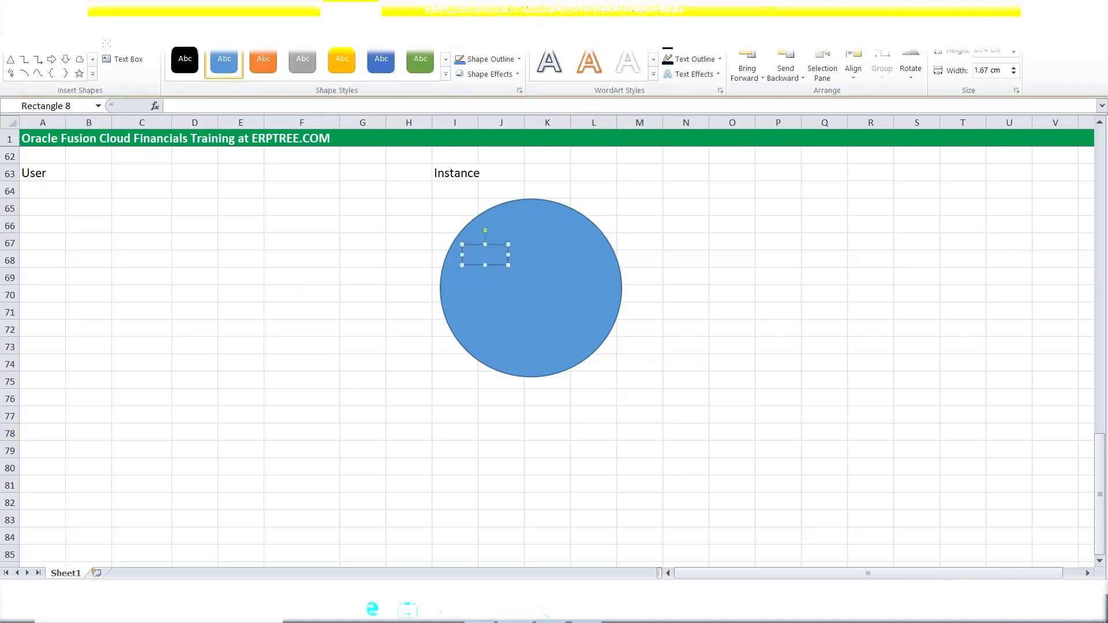
pyautogui.click(262, 61)
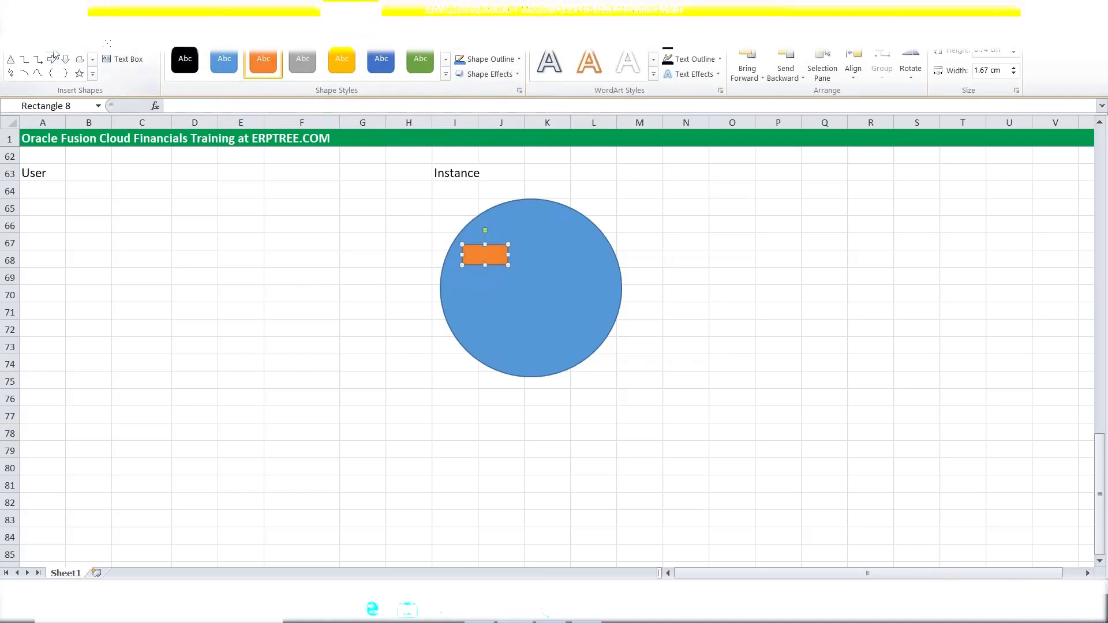
pyautogui.moveTo(524, 243); pyautogui.dragTo(575, 268)
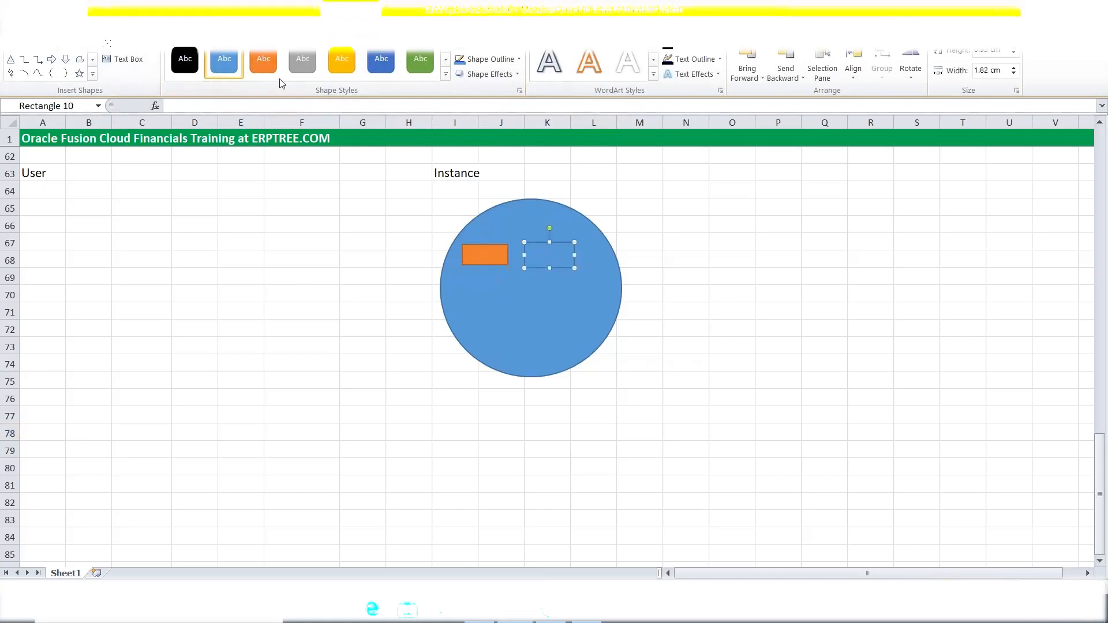
pyautogui.click(302, 60)
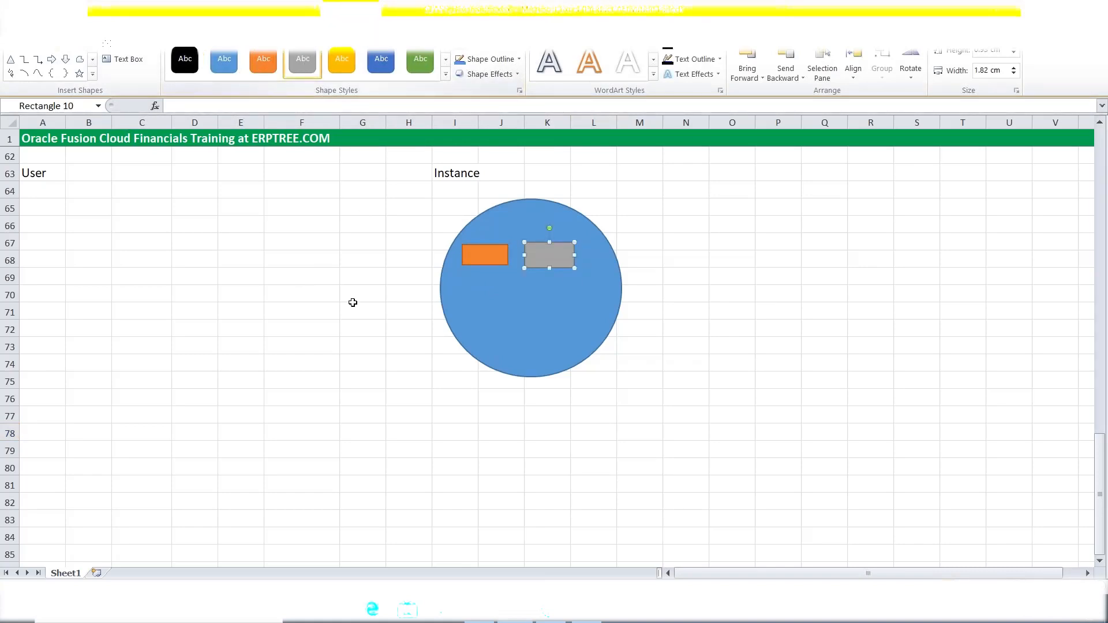
# Add two more rectangles beneath them, styled dark blue and green.
pyautogui.click(51, 59)
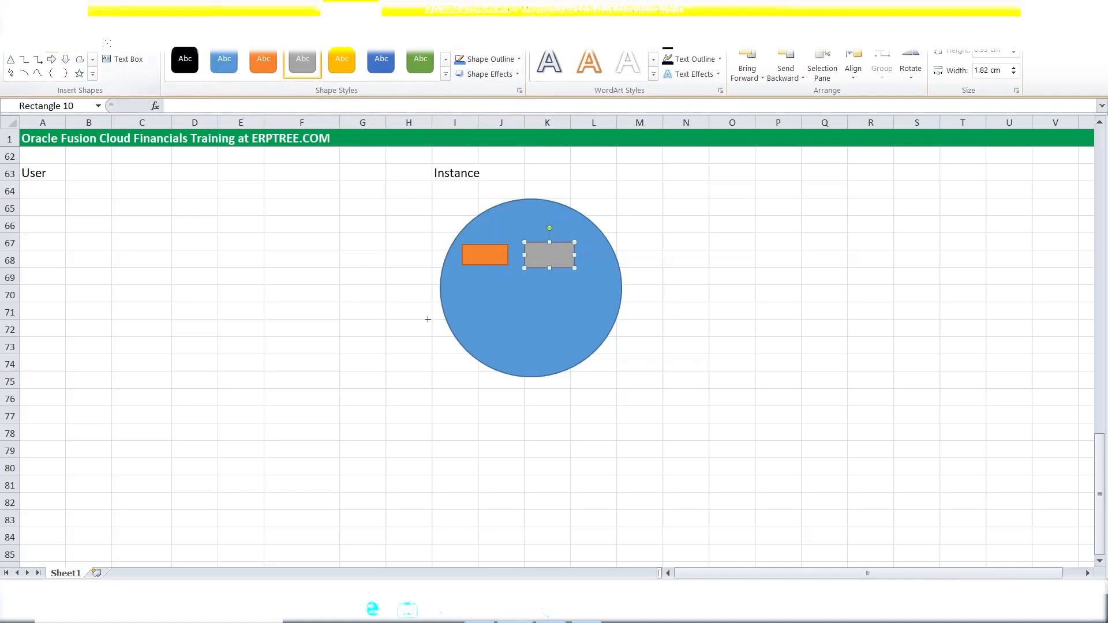
pyautogui.moveTo(466, 288)
pyautogui.mouseDown()
pyautogui.moveTo(518, 299)
pyautogui.moveTo(510, 311)
pyautogui.mouseUp()
pyautogui.click(381, 59)
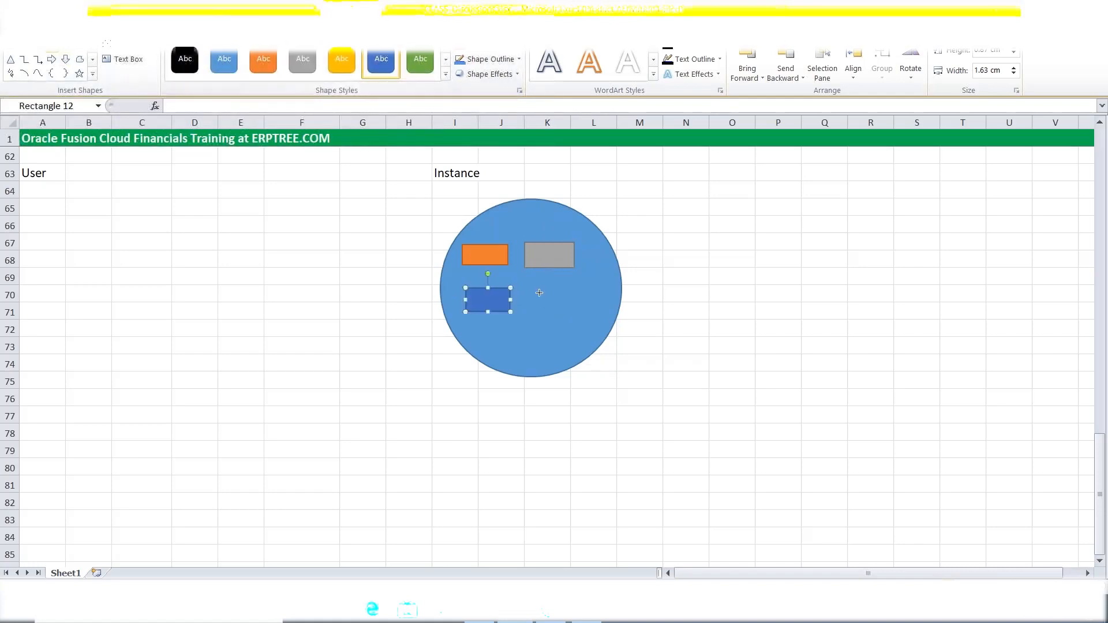
pyautogui.moveTo(529, 290); pyautogui.dragTo(583, 315)
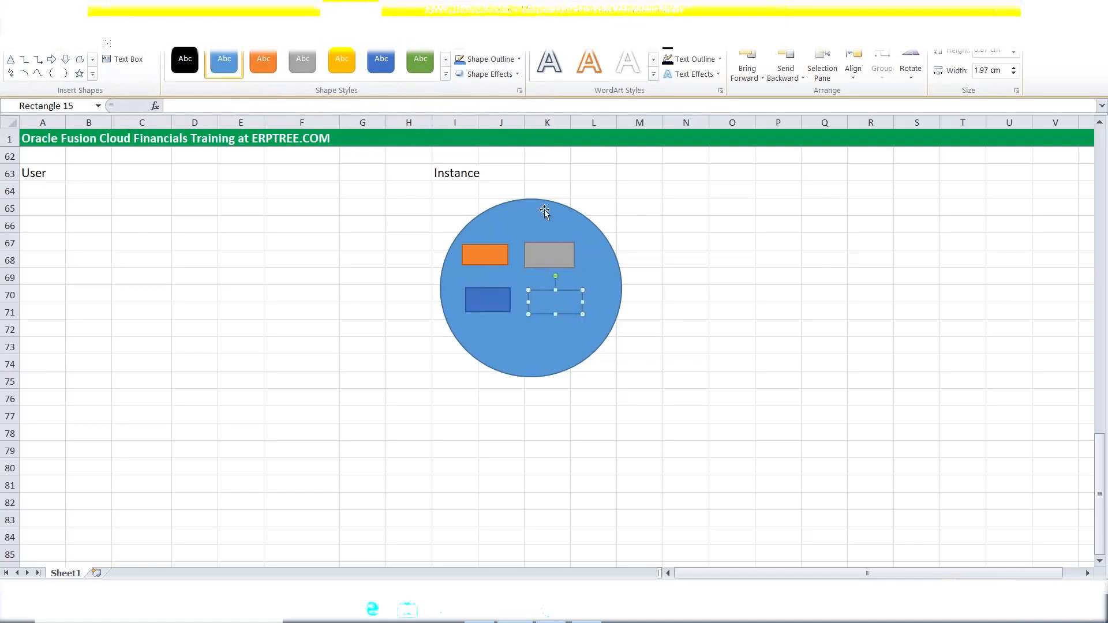
pyautogui.click(420, 60)
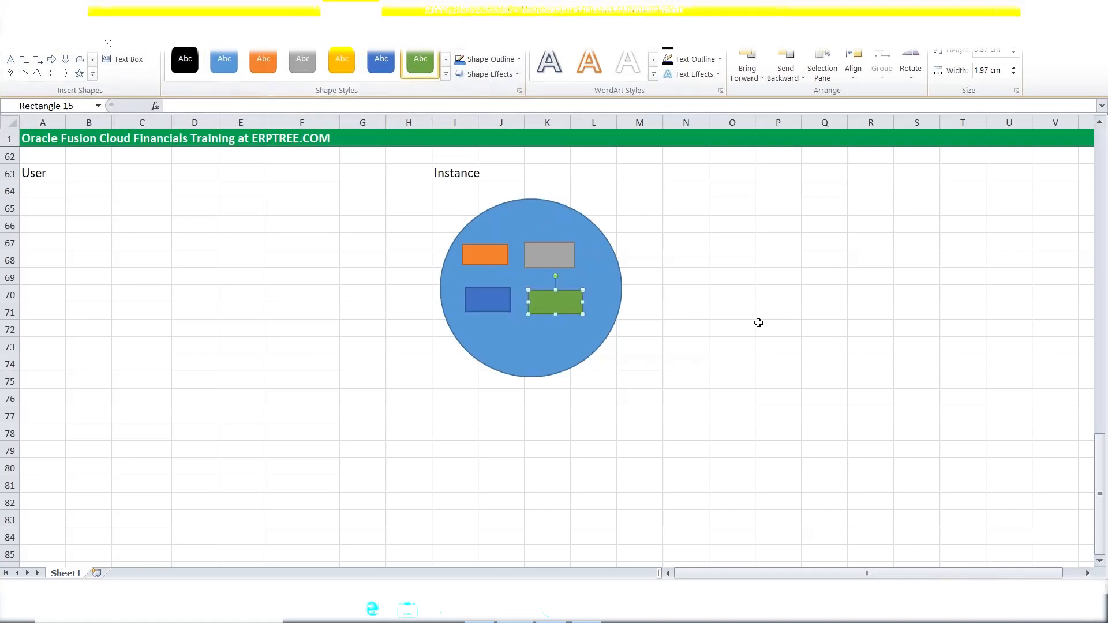
pyautogui.click(734, 315)
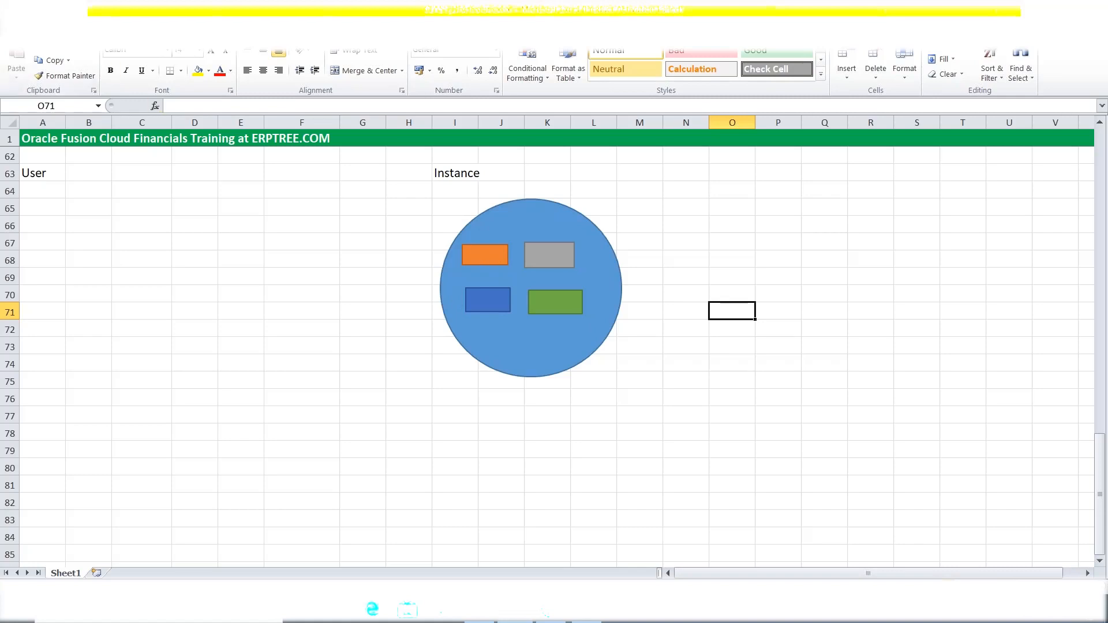
# Draw a Flowchart Magnetic Disk cylinder at the bottom of the circle.
pyautogui.click(78, 37)
pyautogui.click(145, 65)
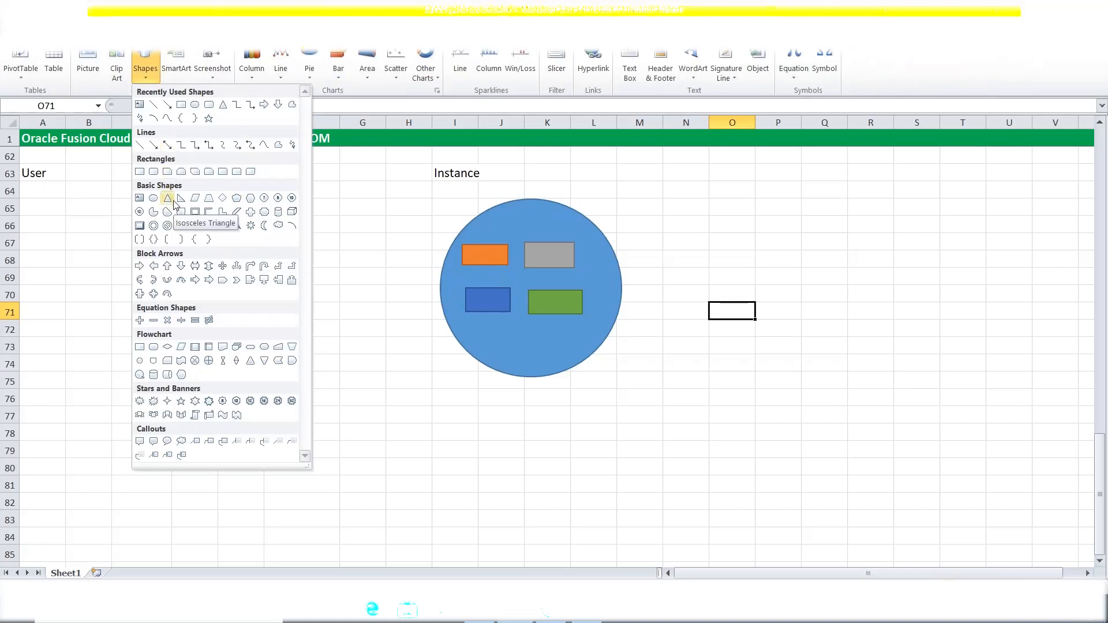
pyautogui.click(166, 375)
pyautogui.moveTo(507, 326)
pyautogui.mouseDown()
pyautogui.moveTo(556, 353)
pyautogui.moveTo(563, 371)
pyautogui.mouseUp()
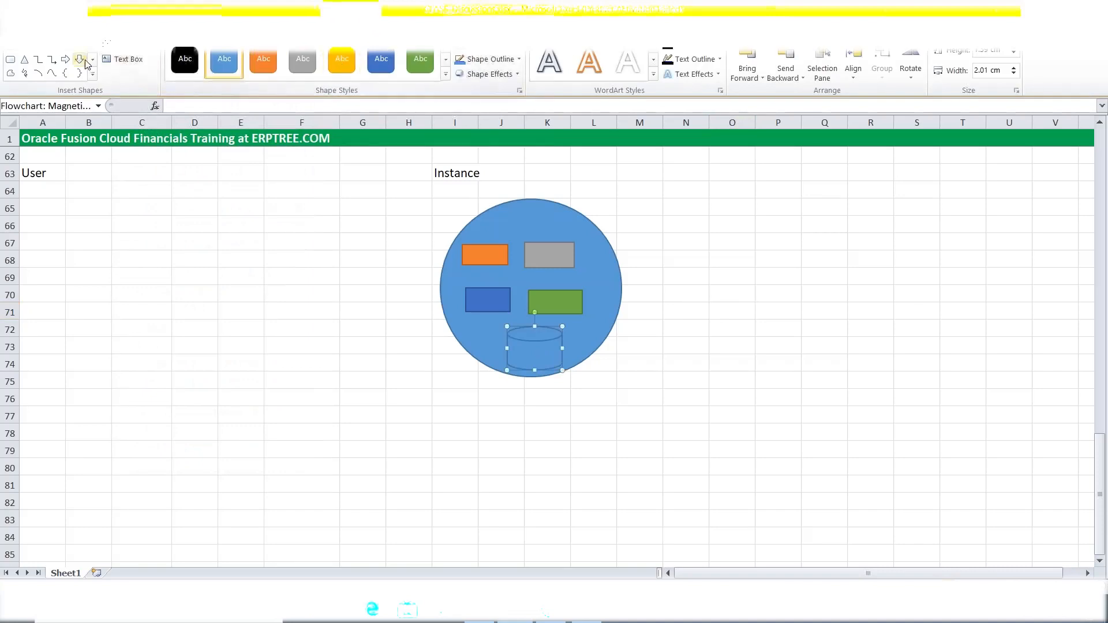
# Connect the orange and grey rectangles to the cylinder with styled arrow connectors.
pyautogui.keyDown('shift'); pyautogui.click(496, 276); pyautogui.keyUp('shift')
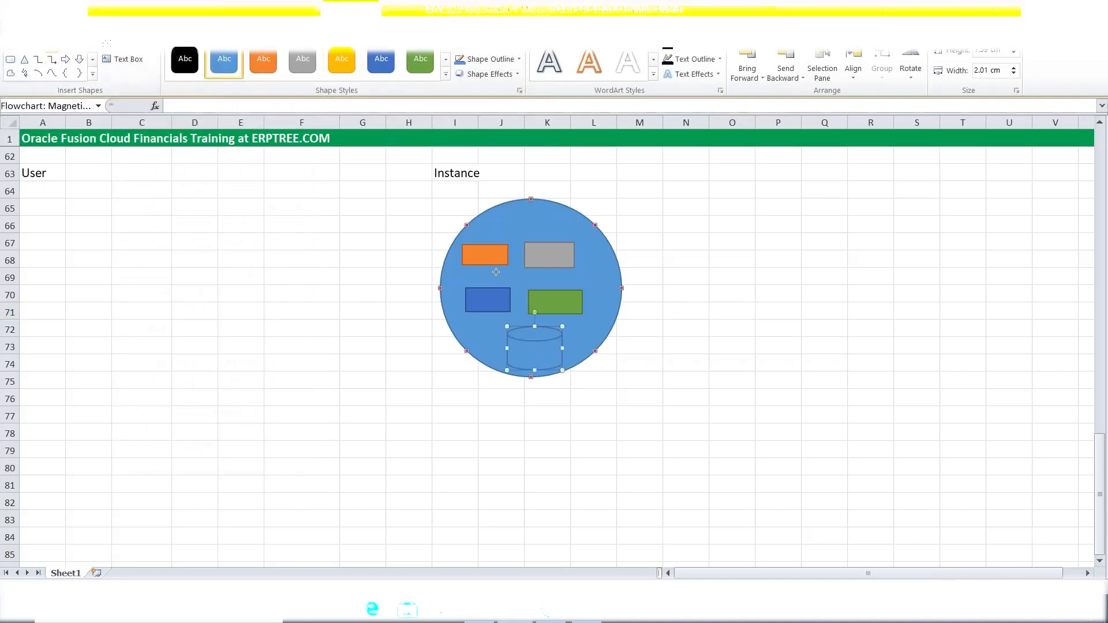
pyautogui.moveTo(496, 262); pyautogui.dragTo(528, 333)
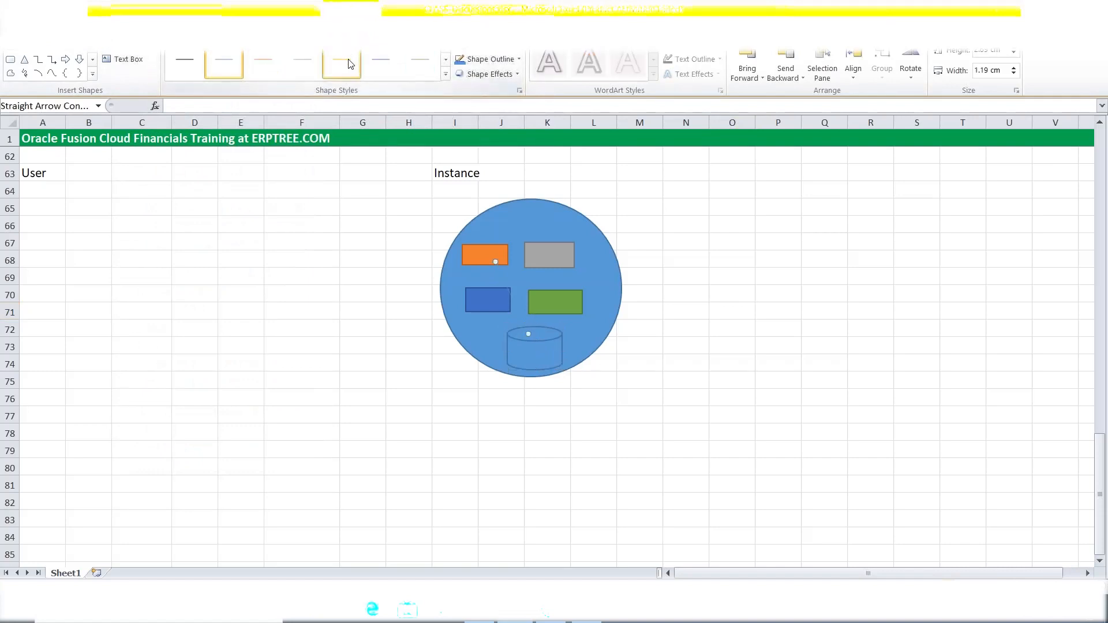
pyautogui.click(55, 50)
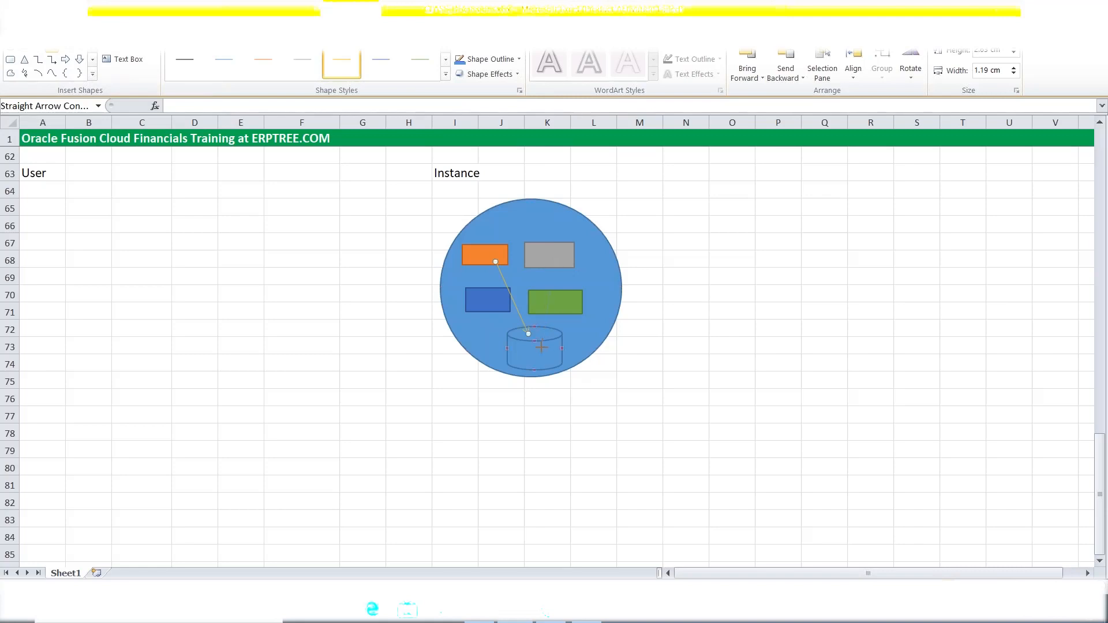
pyautogui.moveTo(535, 341); pyautogui.dragTo(553, 258)
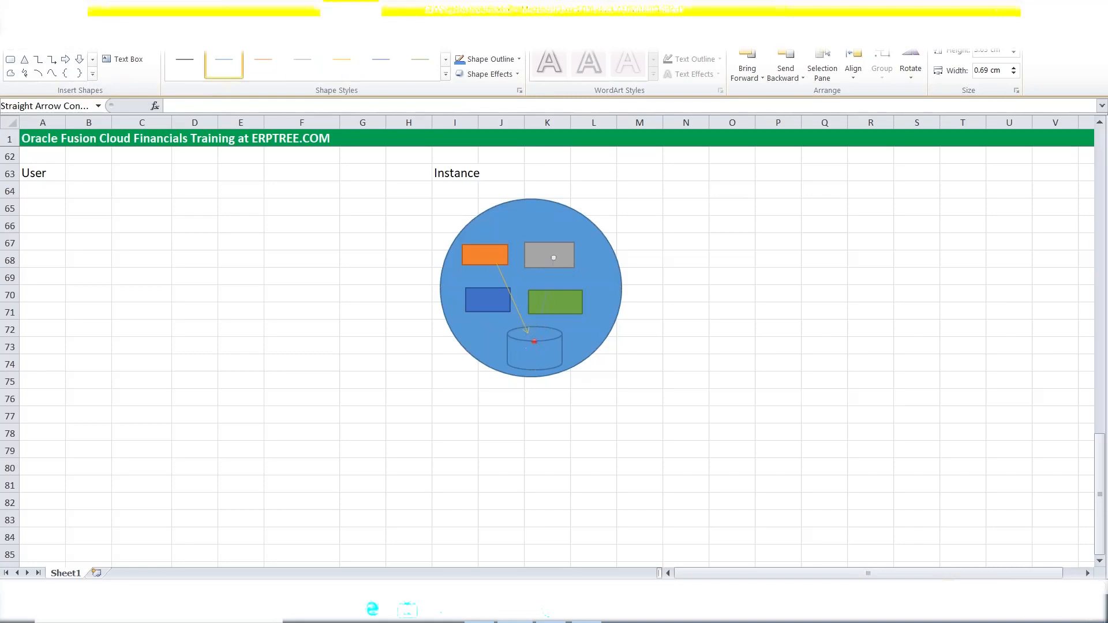
pyautogui.click(420, 65)
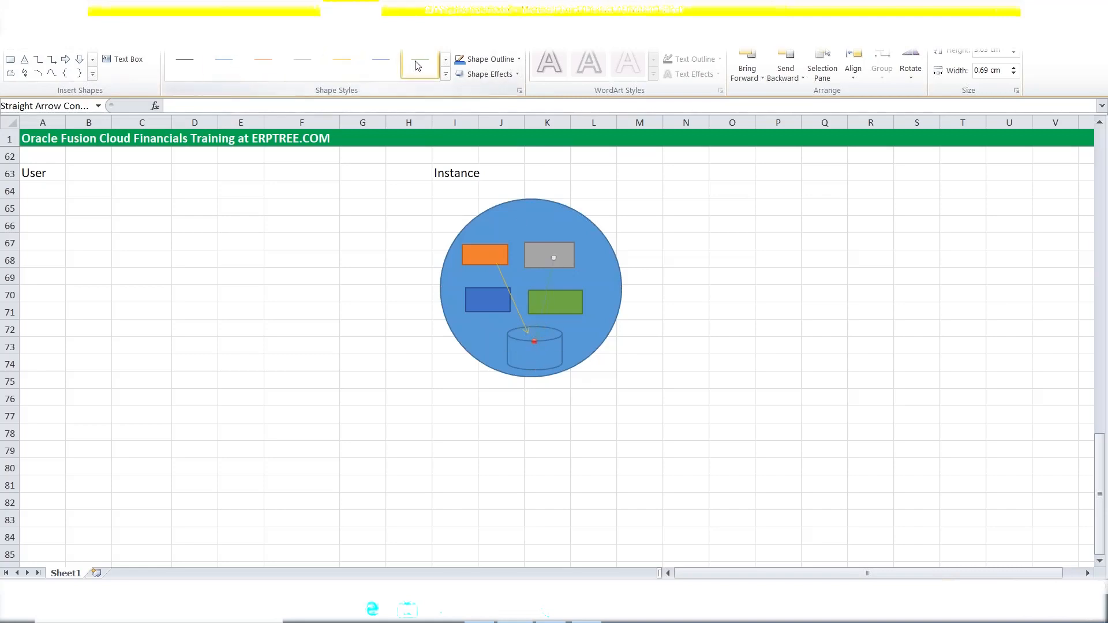
pyautogui.click(685, 255)
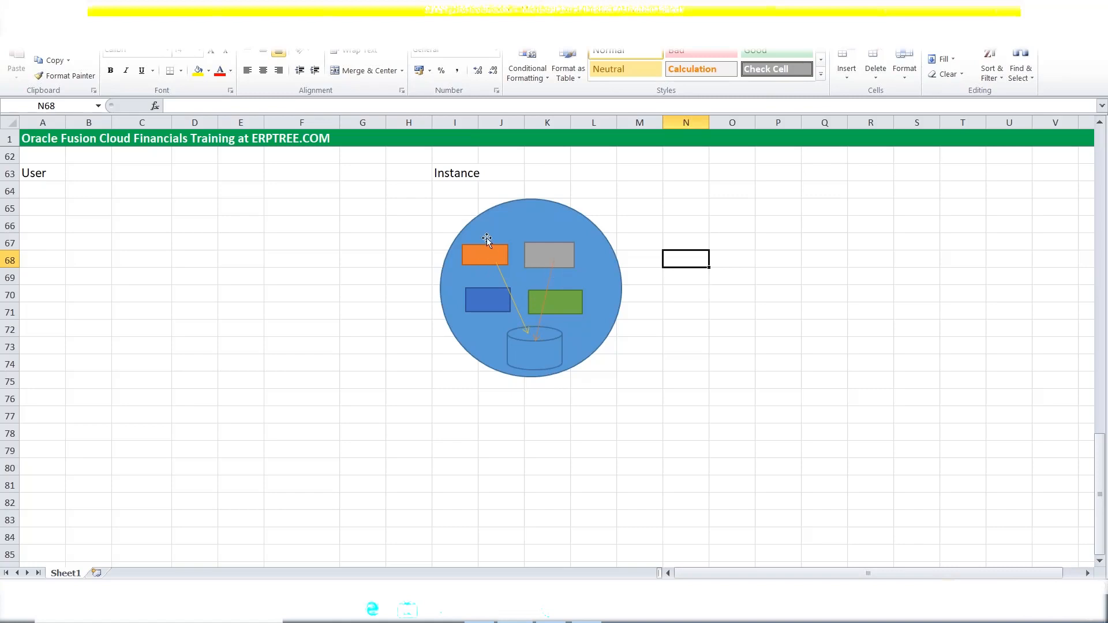
# Widen column I so the Instance circle diagram stretches horizontally.
pyautogui.moveTo(478, 122); pyautogui.dragTo(495, 122)
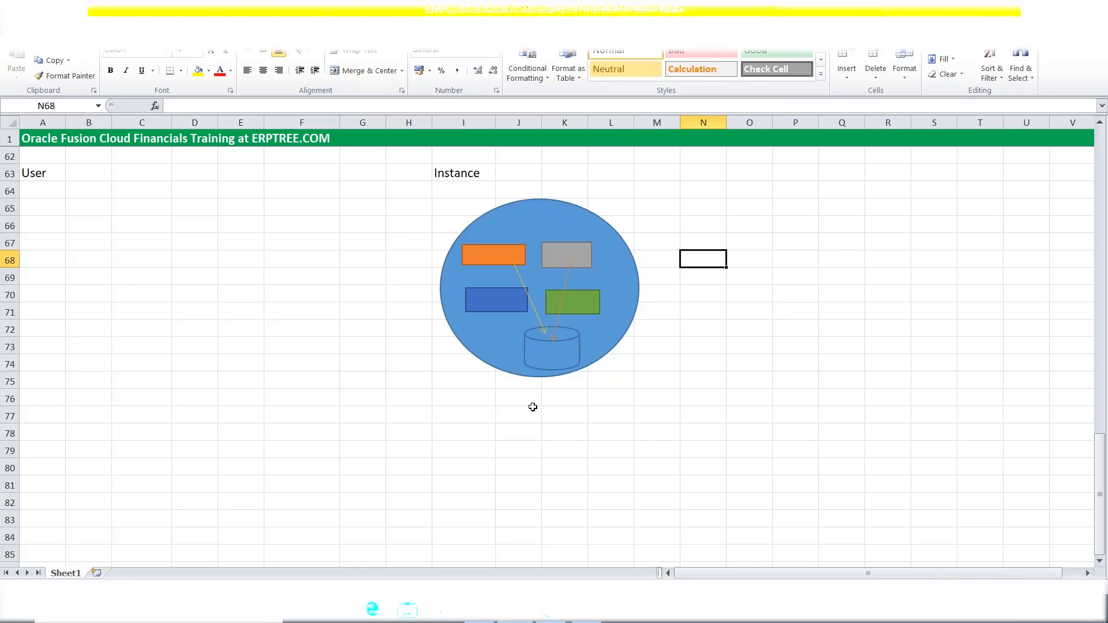
# Extend the I63 label to read 'Instance = POD'.
pyautogui.doubleClick(484, 174)
pyautogui.write('=')
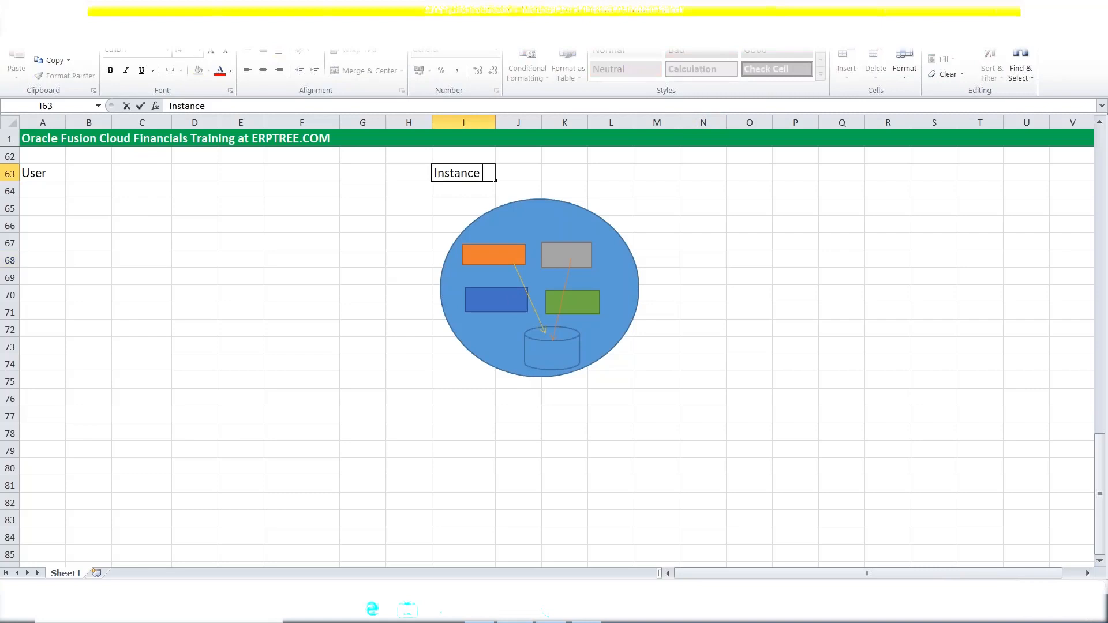
pyautogui.write(' POD')
pyautogui.press('Return')
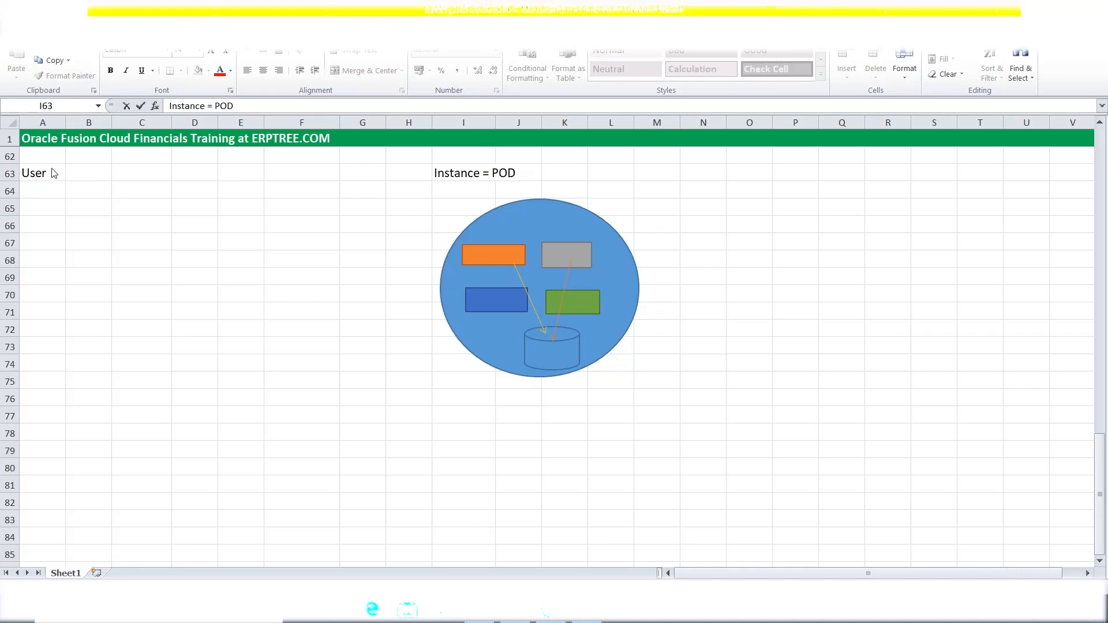
pyautogui.click(494, 173)
pyautogui.click(43, 173)
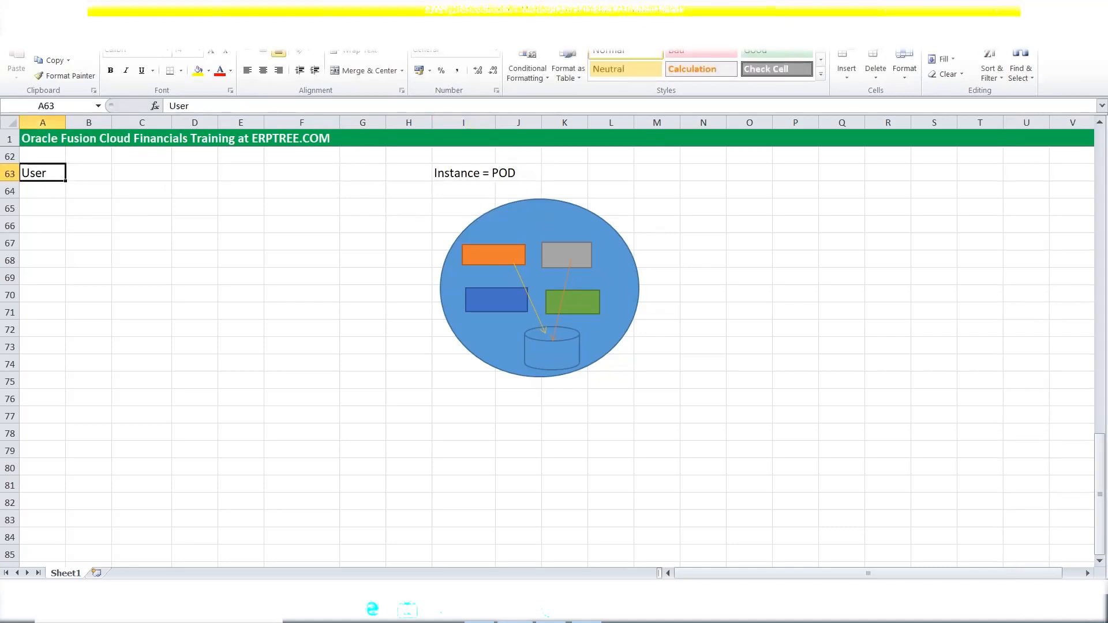
# Type 'Create User' into cell A64 beneath the User label.
pyautogui.click(46, 194)
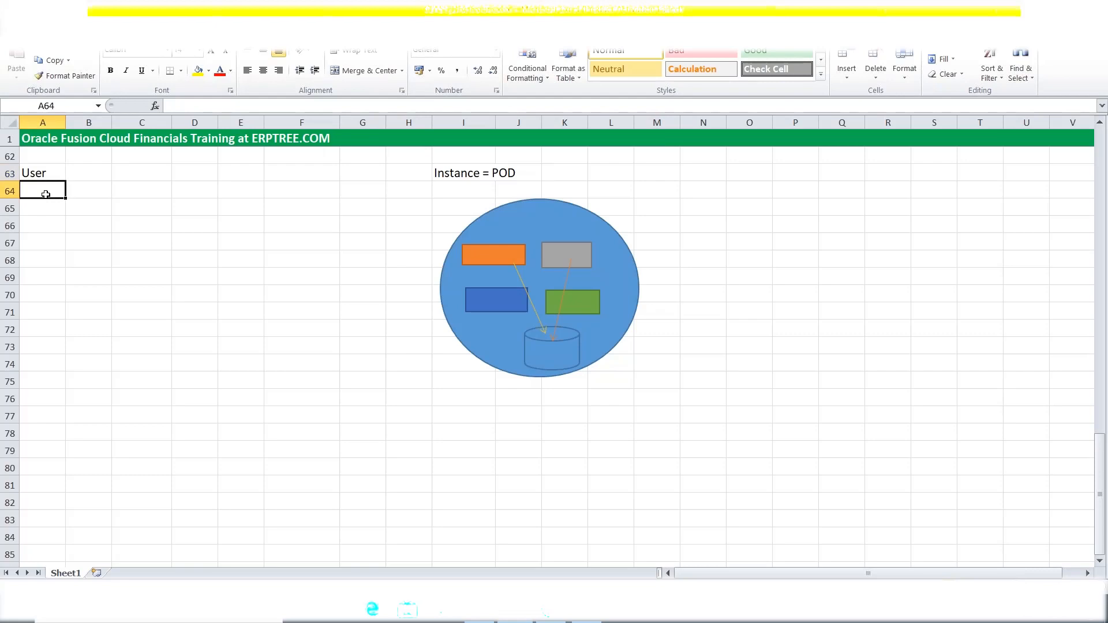
pyautogui.write('Cre')
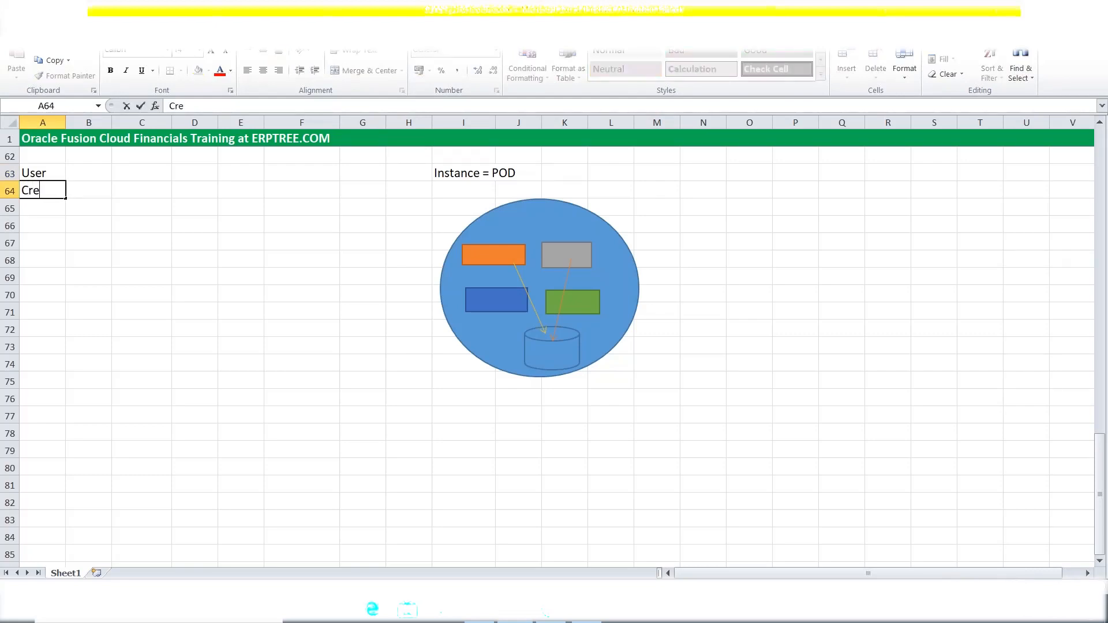
pyautogui.write('ate User')
pyautogui.press('Tab')
pyautogui.click(51, 205)
pyautogui.click(43, 194)
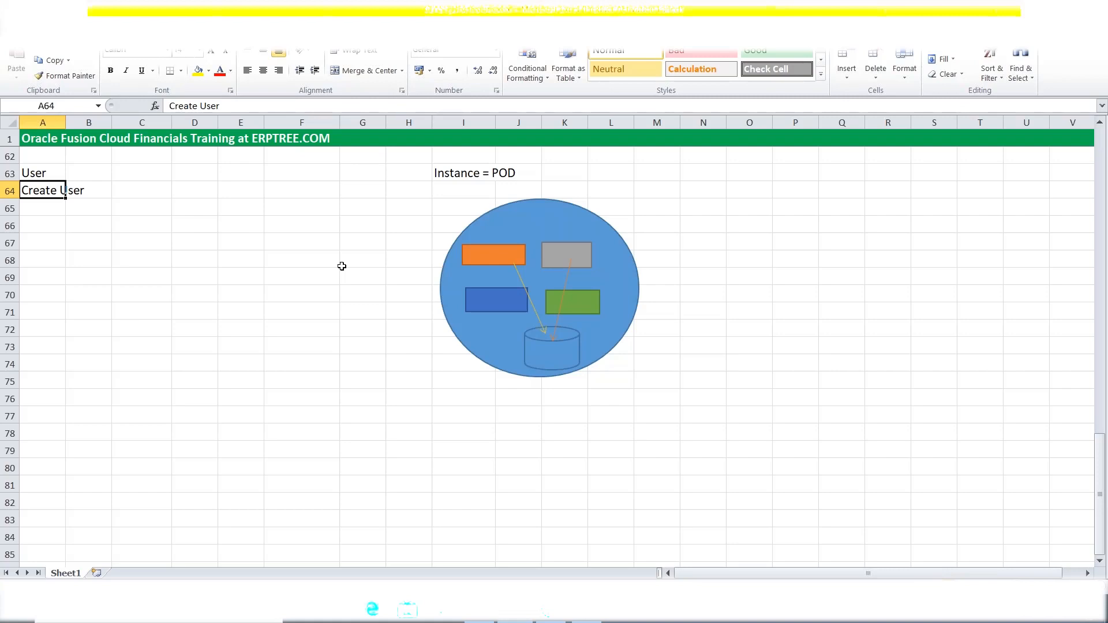
pyautogui.click(45, 213)
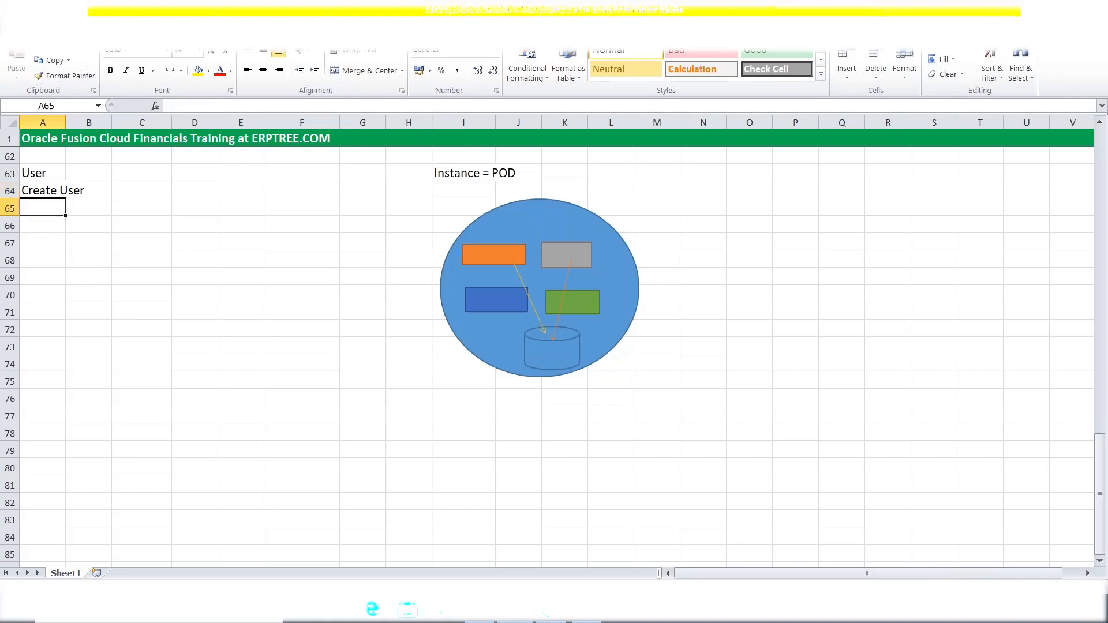
# Enter 'Roles' in cell A65, below Create User.
pyautogui.write('Roles')
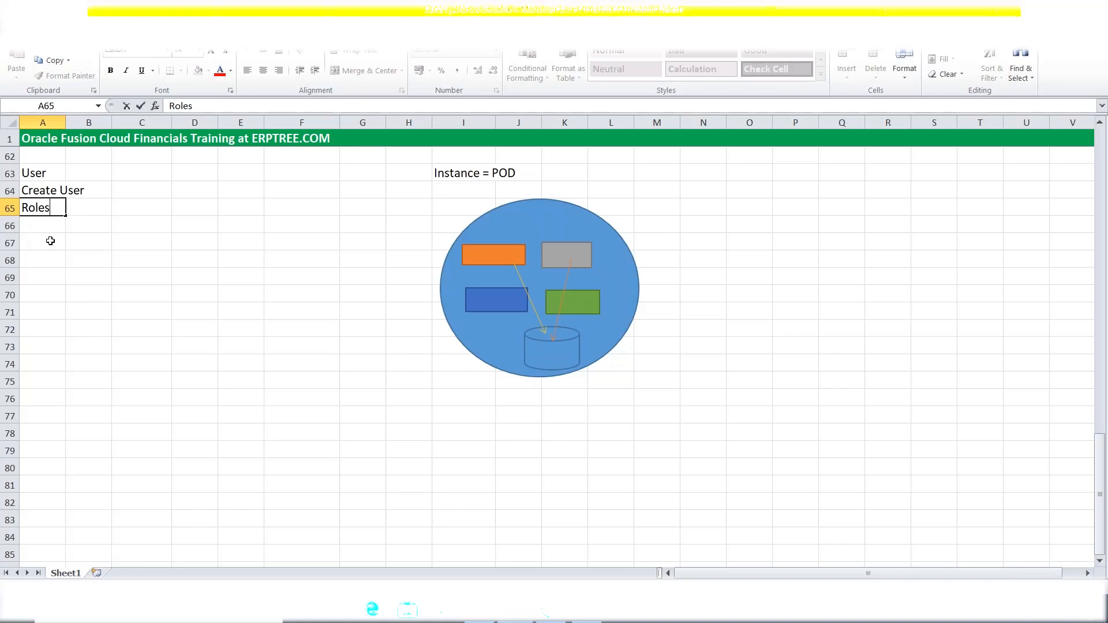
# Enter 'Application Implementation Consultant' in A67 and 'IT Security Manager' in A68.
pyautogui.click(50, 240)
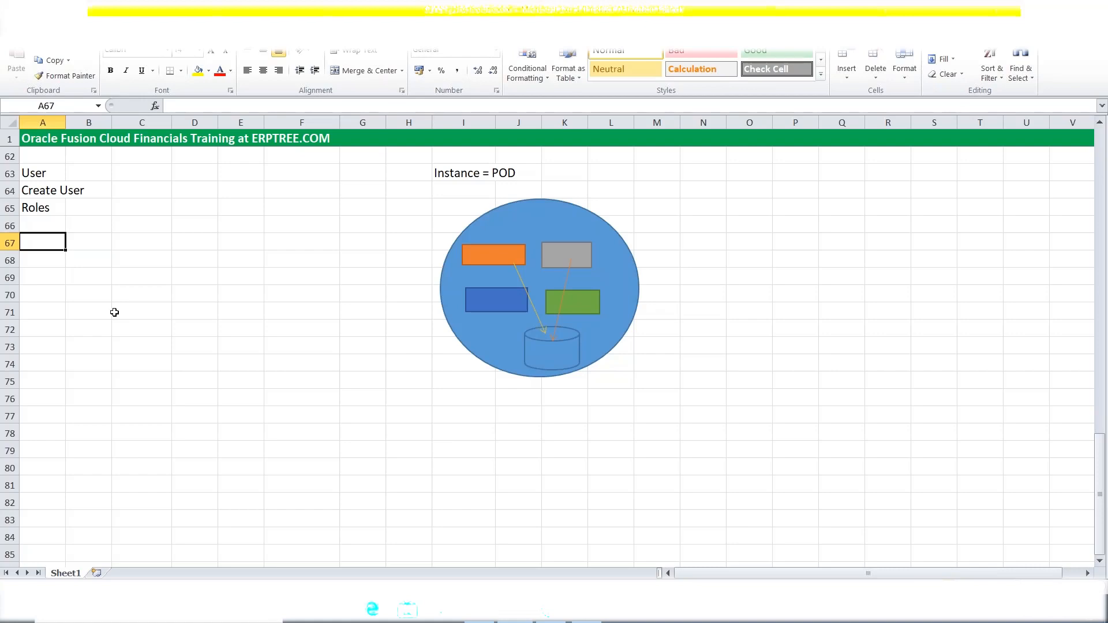
pyautogui.write('App')
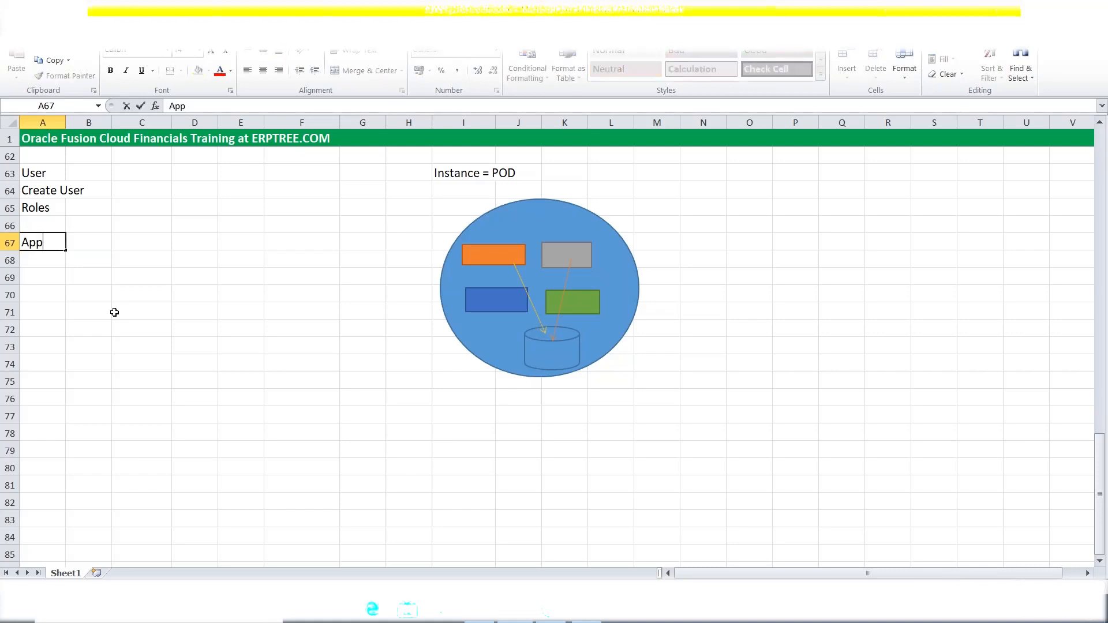
pyautogui.write('lication Implementation ')
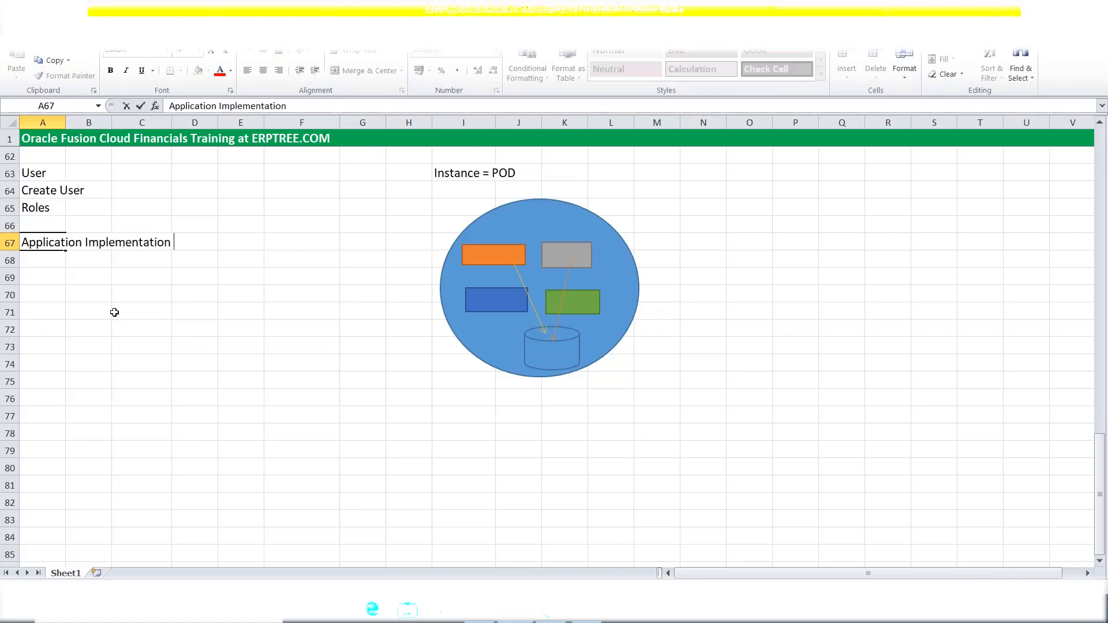
pyautogui.write('Consultant')
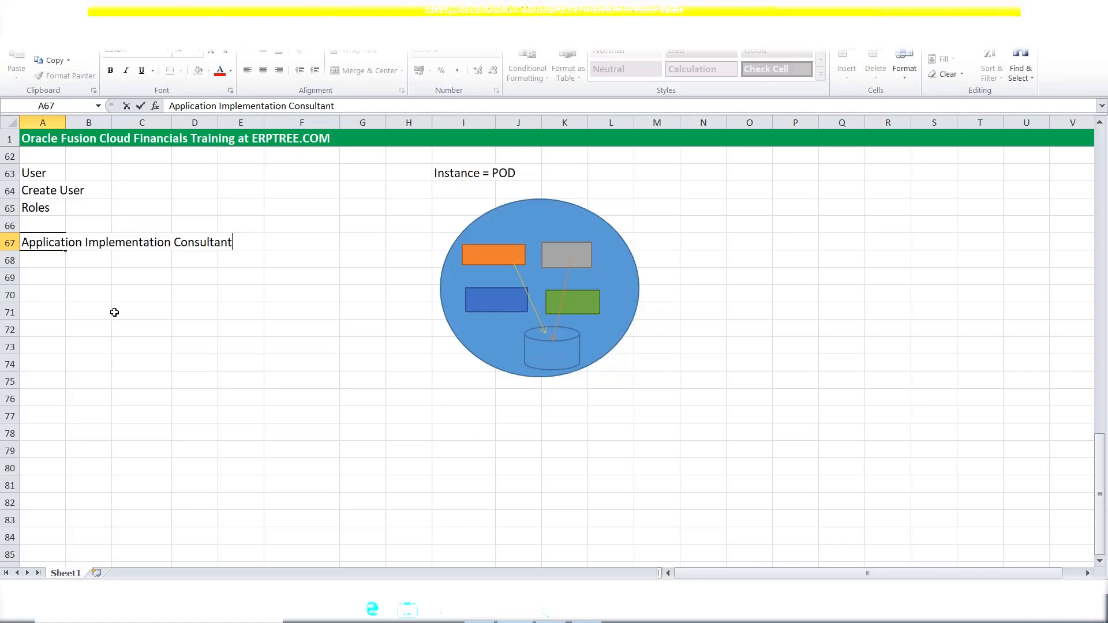
pyautogui.press('Return')
pyautogui.write('IT ')
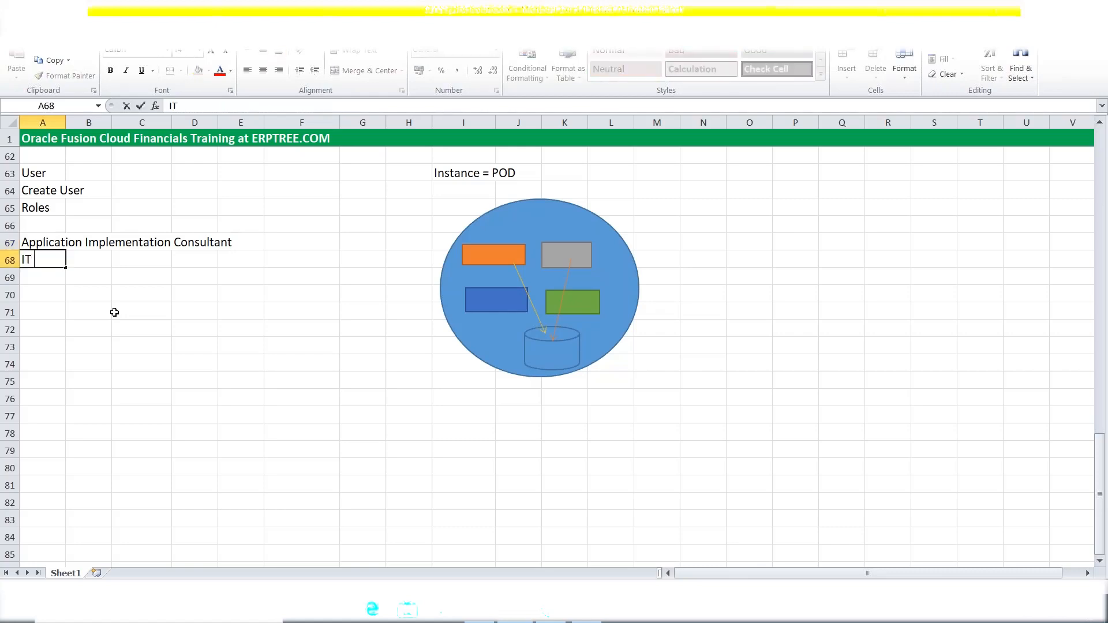
pyautogui.write('Security Manager')
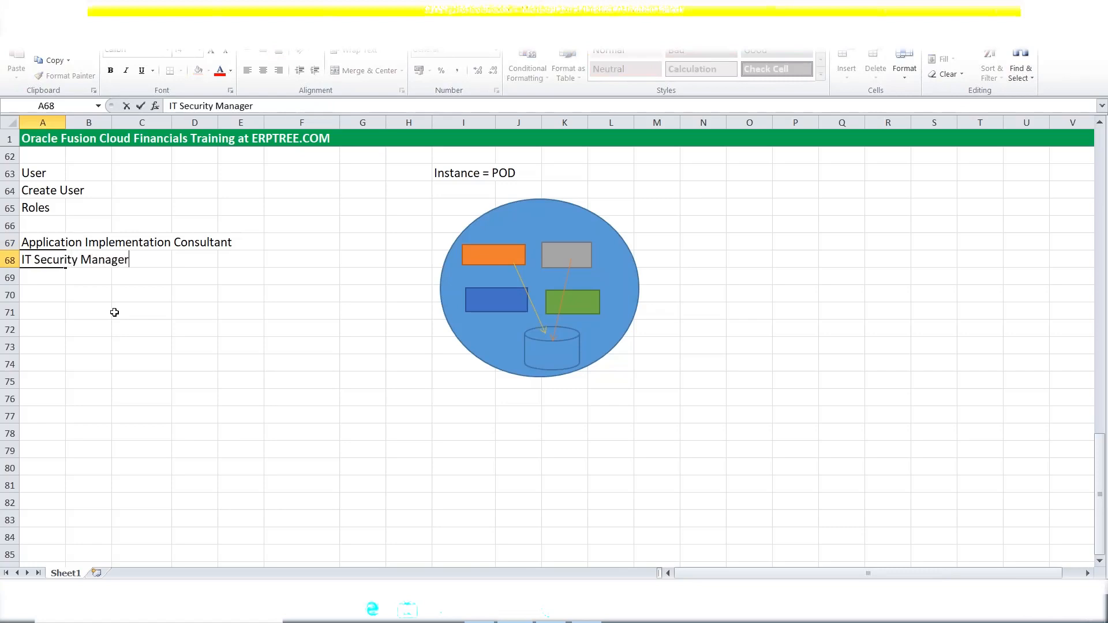
pyautogui.press('Tab')
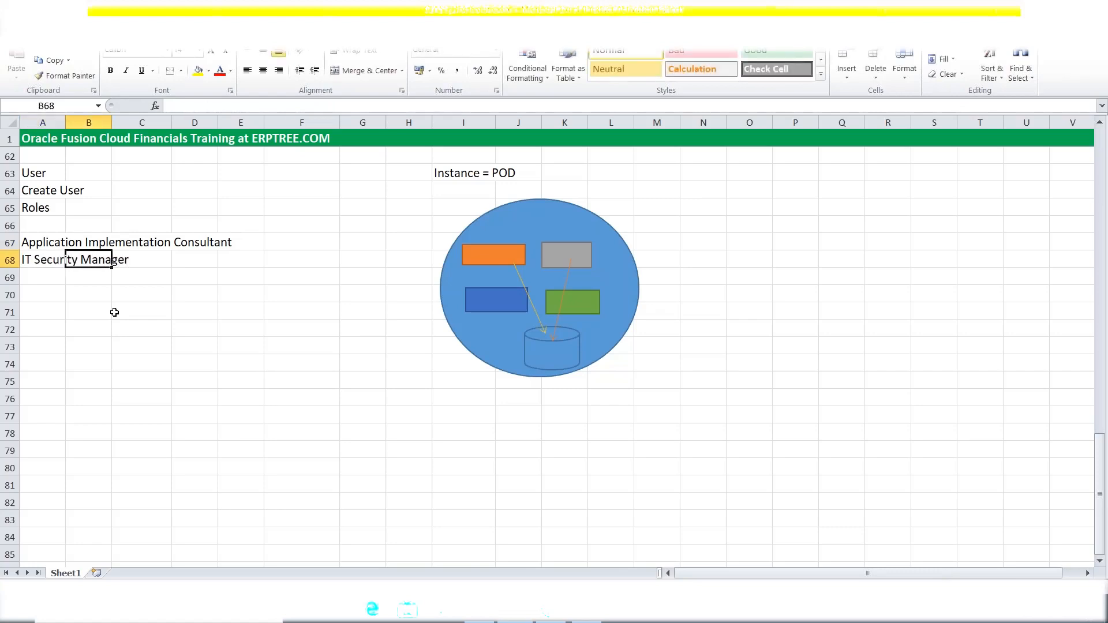
pyautogui.click(114, 312)
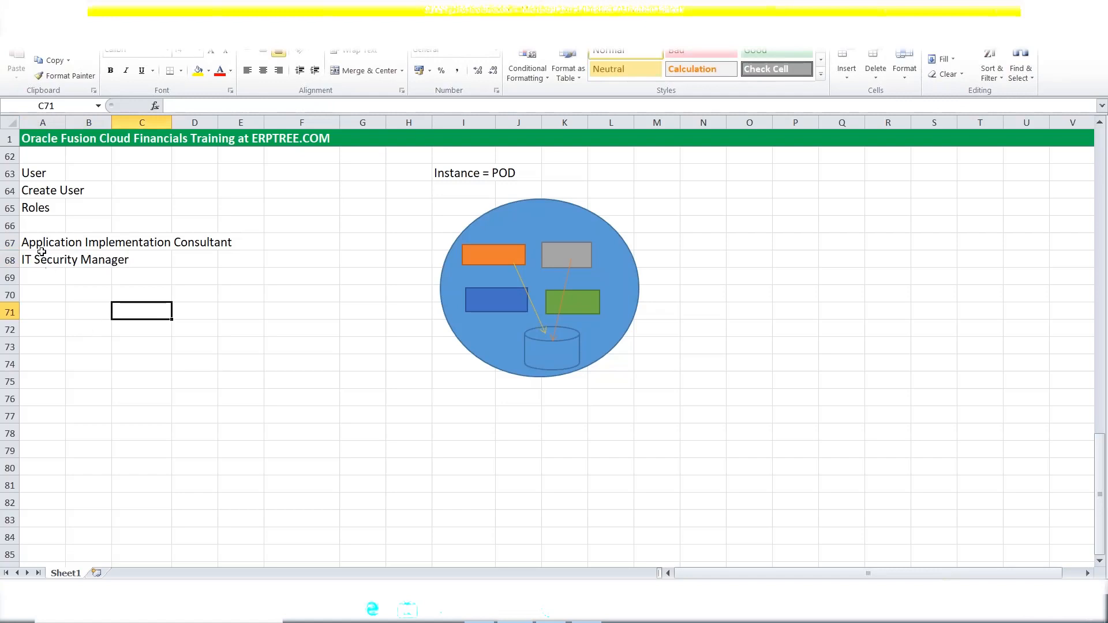
pyautogui.scroll(2, 139, 329)
pyautogui.scroll(-2, 139, 329)
pyautogui.moveTo(23, 245); pyautogui.dragTo(30, 263)
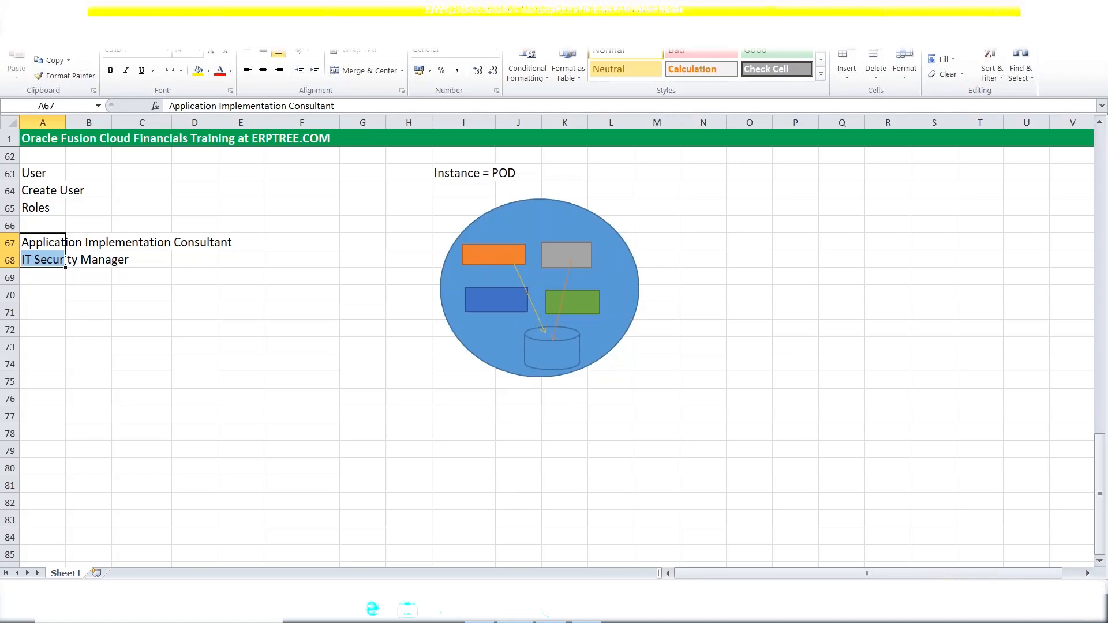
pyautogui.scroll(3, 425, 366)
pyautogui.scroll(4, 425, 366)
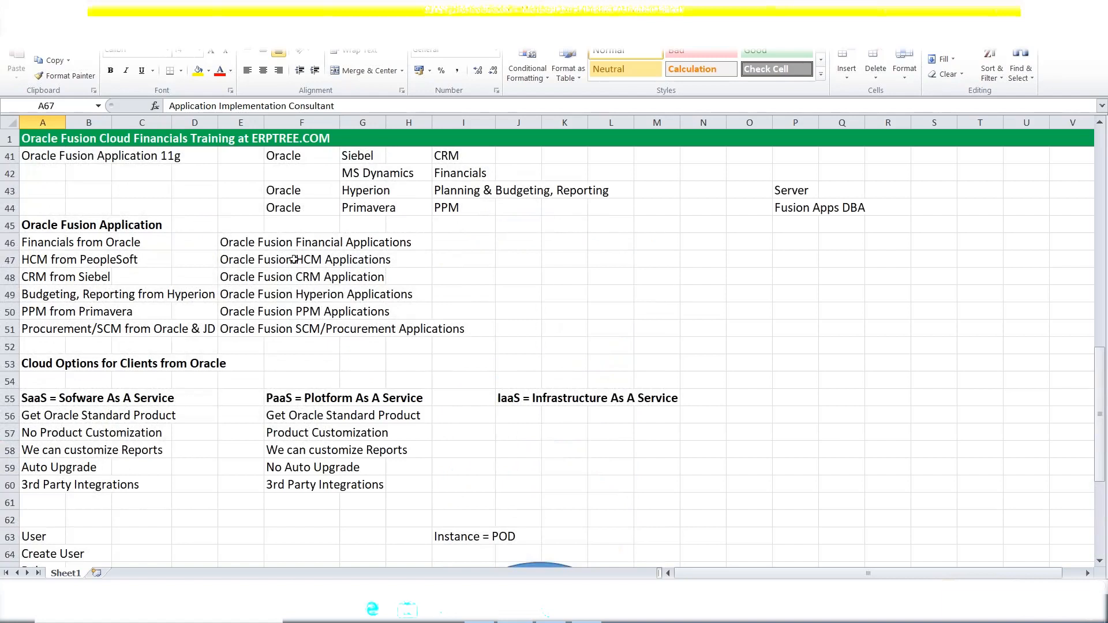
pyautogui.moveTo(237, 245); pyautogui.dragTo(407, 245)
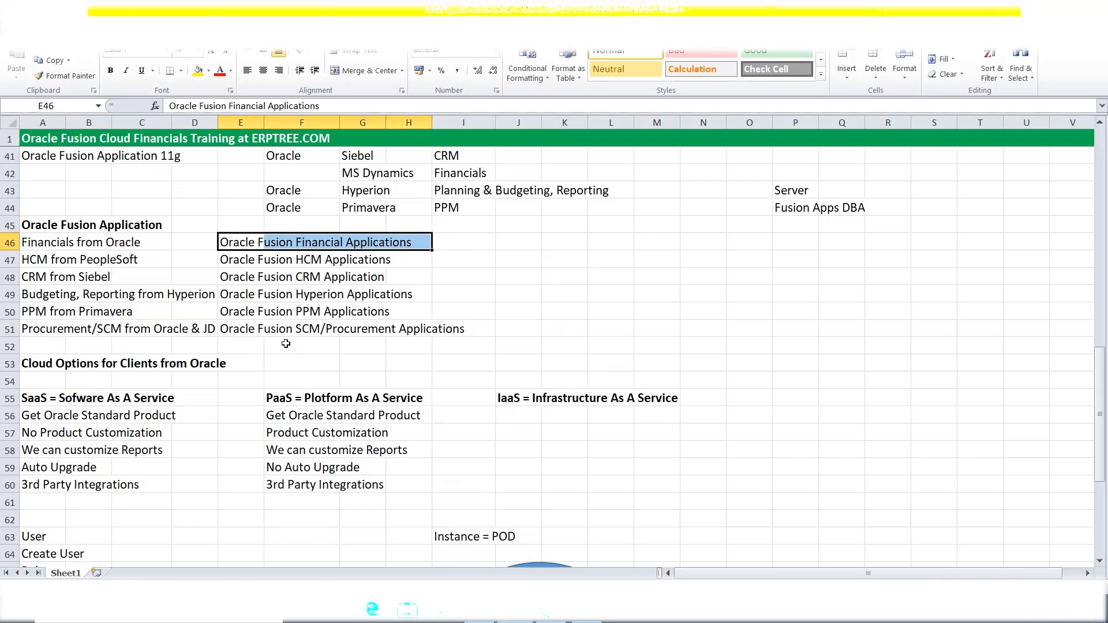
pyautogui.scroll(-4, 286, 344)
pyautogui.scroll(-2, 286, 344)
pyautogui.moveTo(26, 295); pyautogui.dragTo(199, 306)
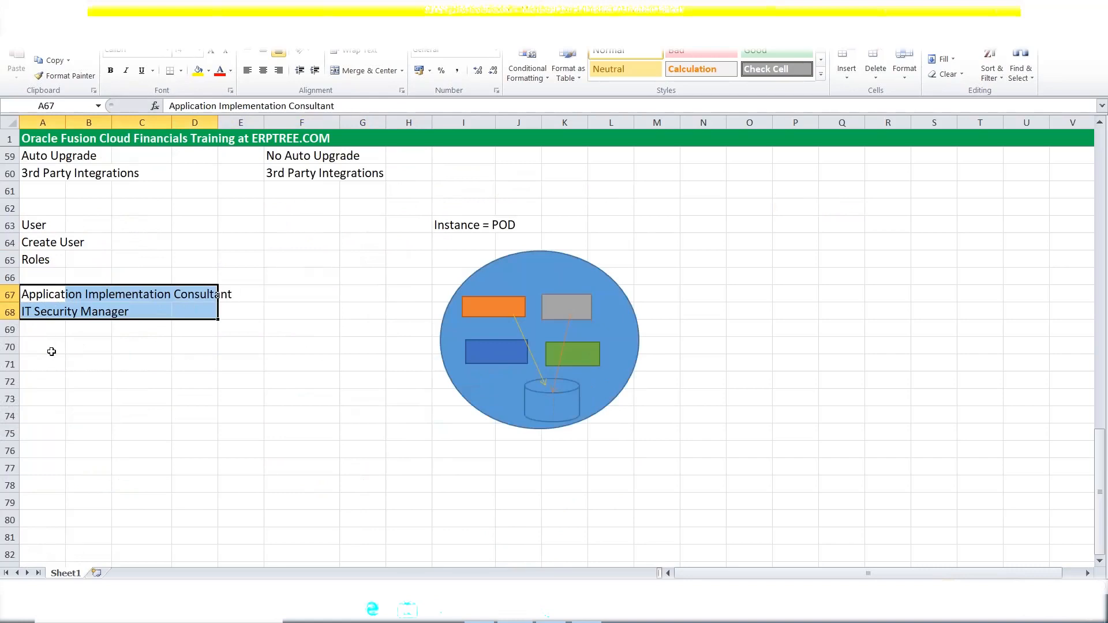
# Copy the consultant role name into A71 and append ': FSM - Setups/Configuration'.
pyautogui.click(46, 300)
pyautogui.hotkey('ctrl', 'c')
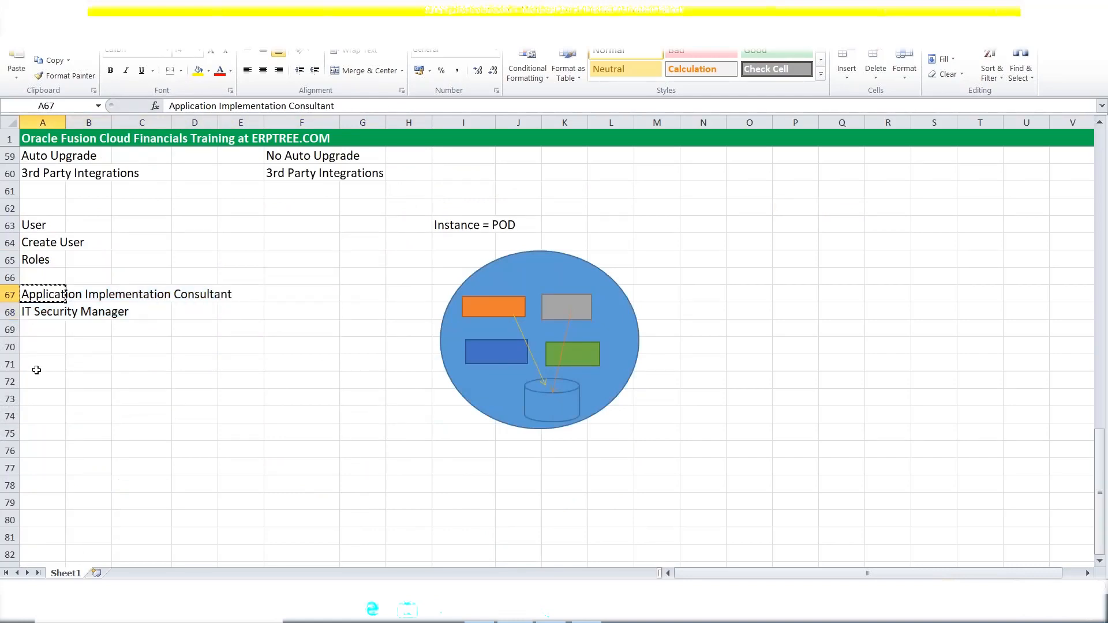
pyautogui.click(35, 367)
pyautogui.hotkey('ctrl', 'v')
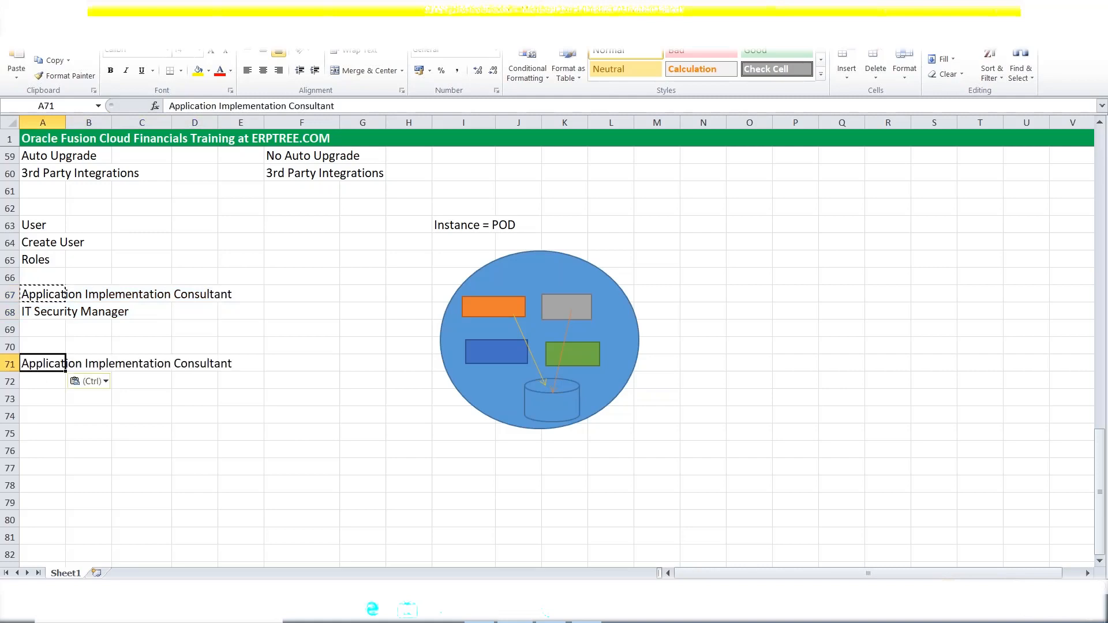
pyautogui.doubleClick(38, 367)
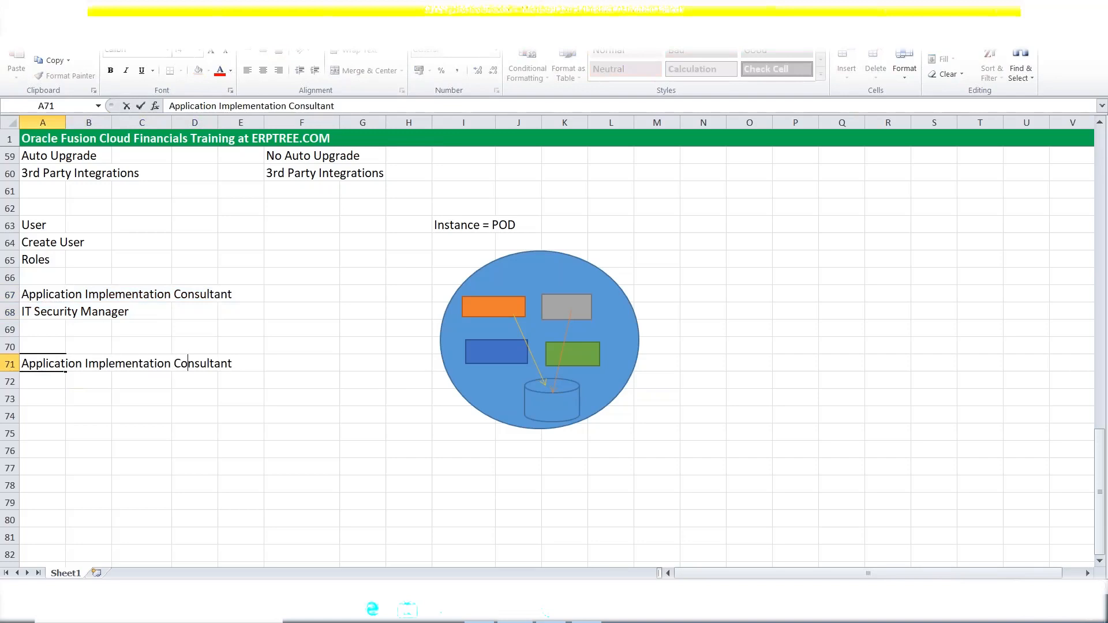
pyautogui.write(':')
pyautogui.write('FSM')
pyautogui.write('- Setups')
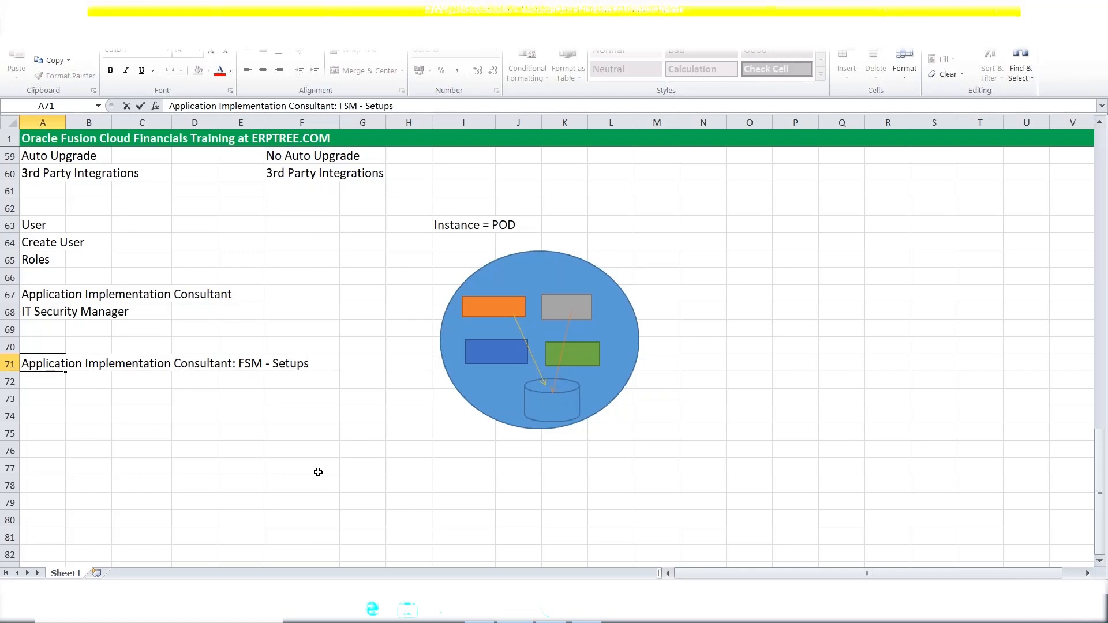
pyautogui.write('/Configuration')
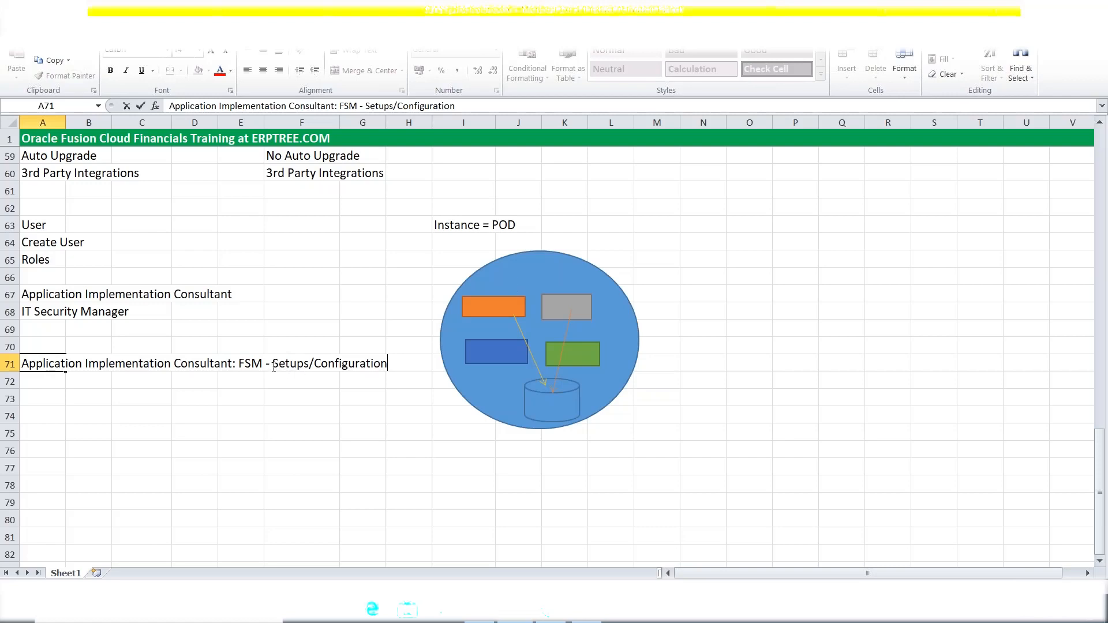
# Highlight the role name and Setups/Configuration in the A71 note for emphasis.
pyautogui.moveTo(274, 367); pyautogui.dragTo(309, 367)
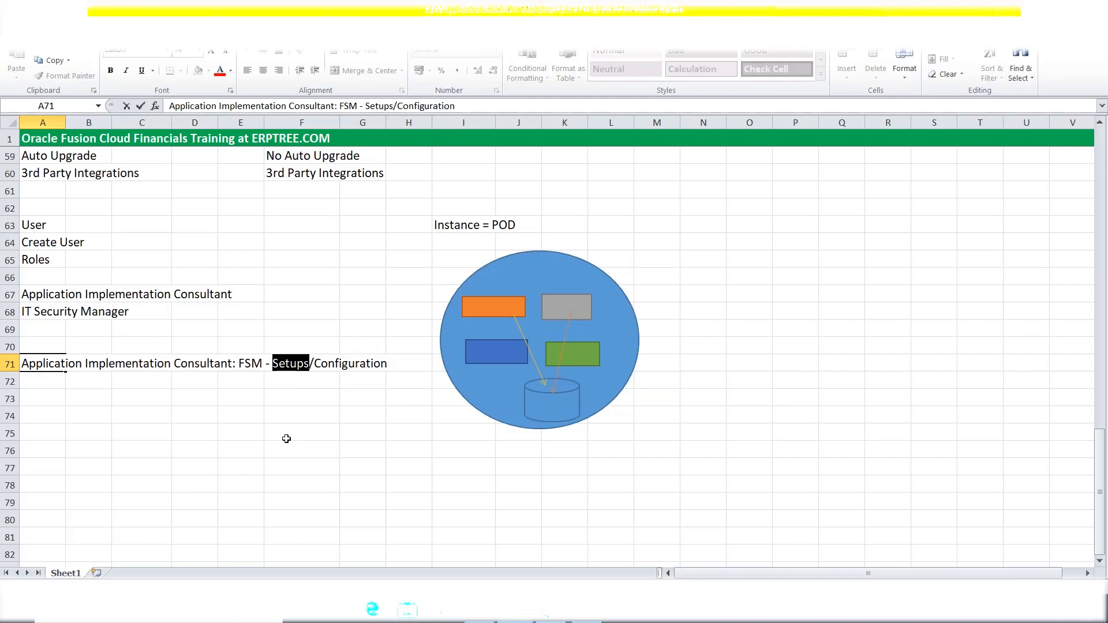
pyautogui.moveTo(314, 364); pyautogui.dragTo(390, 370)
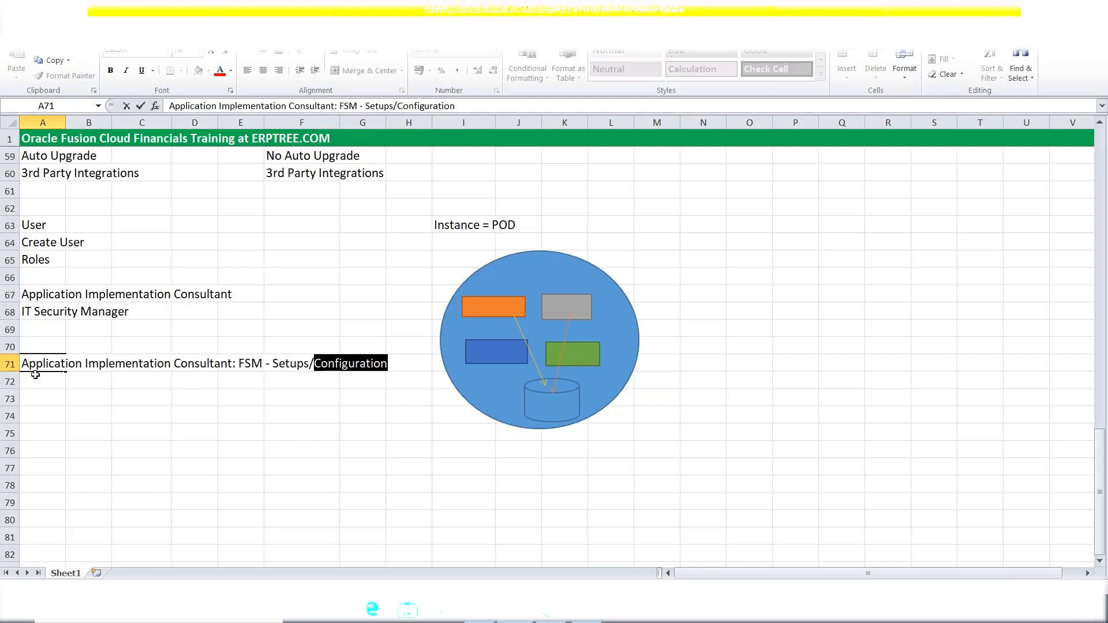
pyautogui.moveTo(24, 363); pyautogui.dragTo(242, 364)
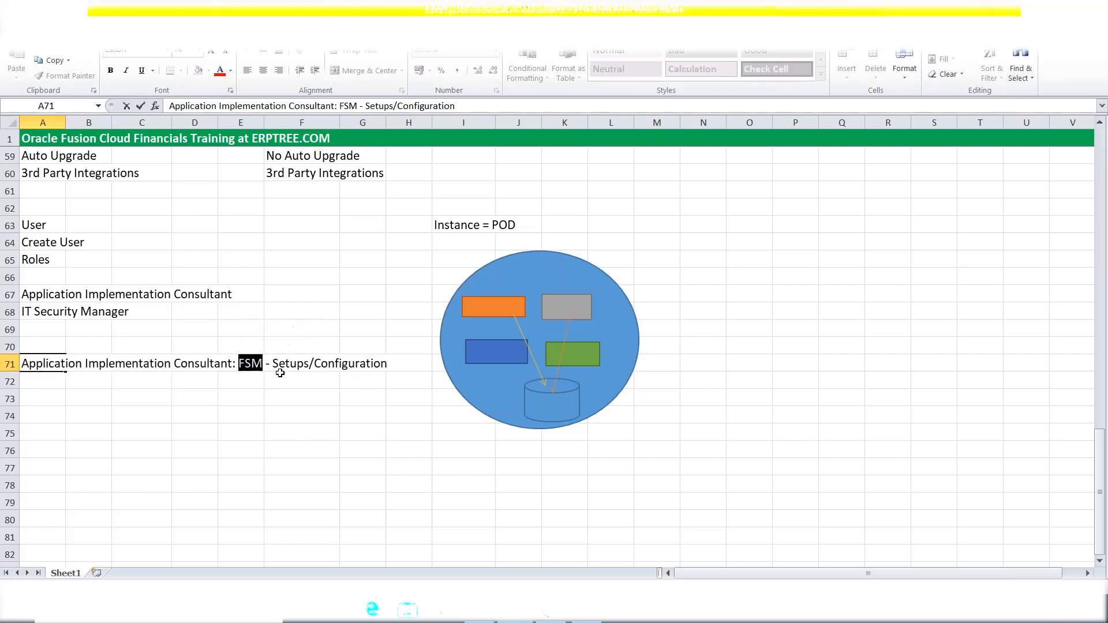
pyautogui.moveTo(272, 363); pyautogui.dragTo(388, 363)
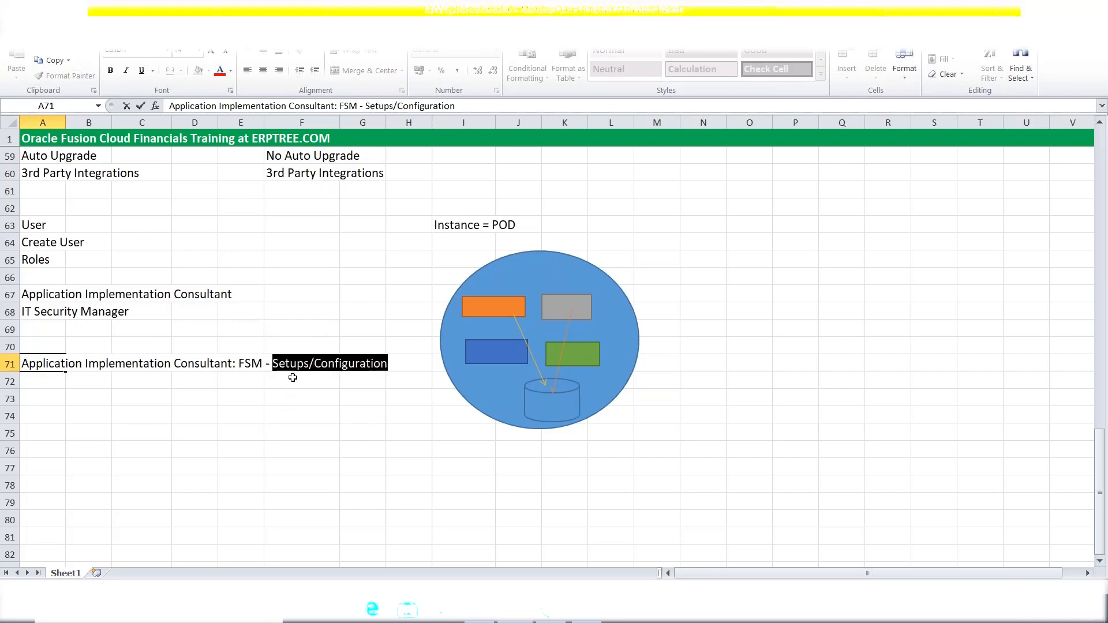
# Enter 'FSM = Functional Setup Manager' in E69.
pyautogui.click(246, 332)
pyautogui.write('FSM = F')
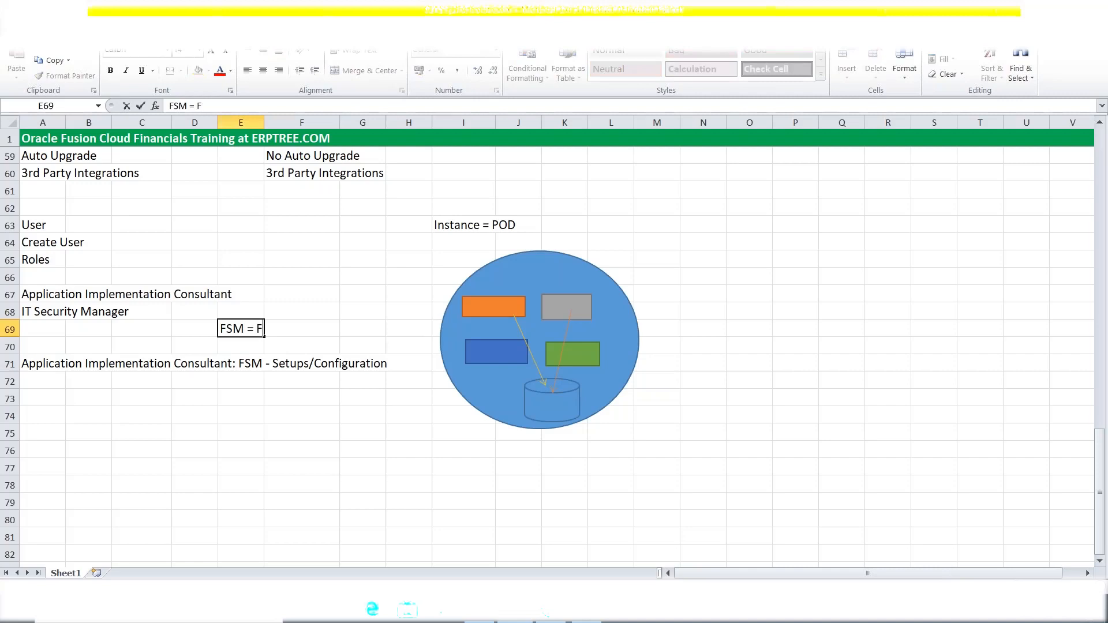
pyautogui.write('unctional S')
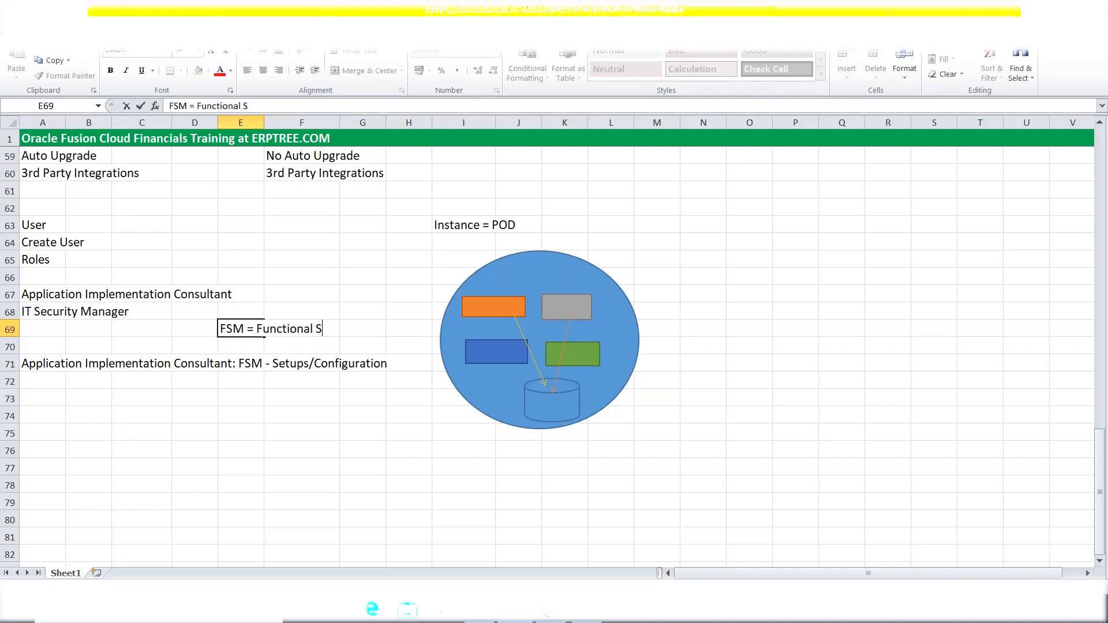
pyautogui.write('etup Manager')
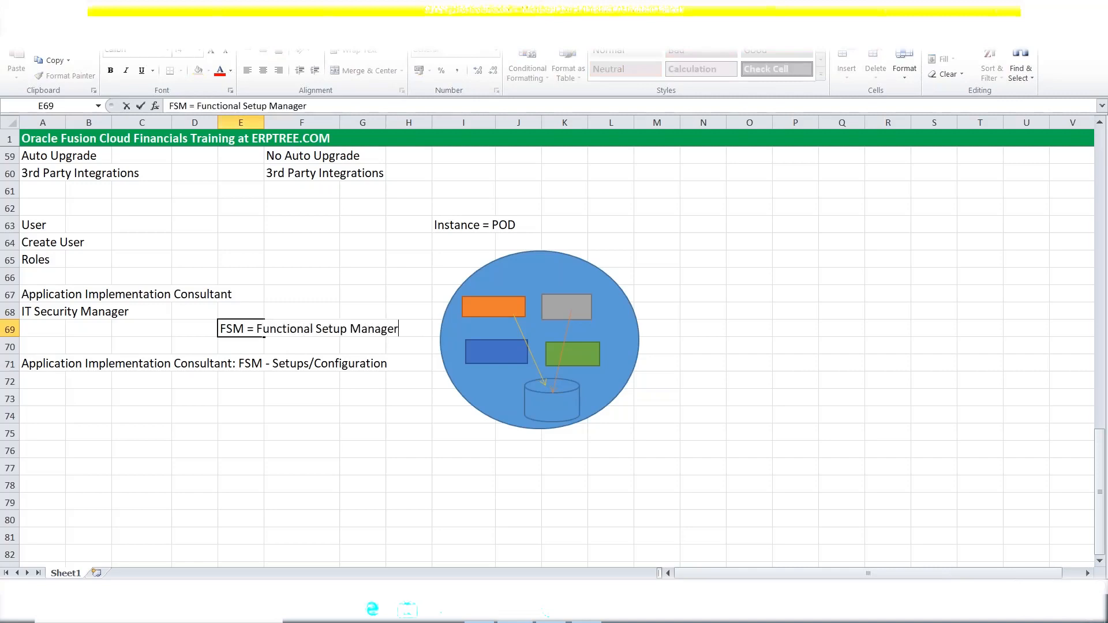
pyautogui.press('Tab')
pyautogui.click(381, 431)
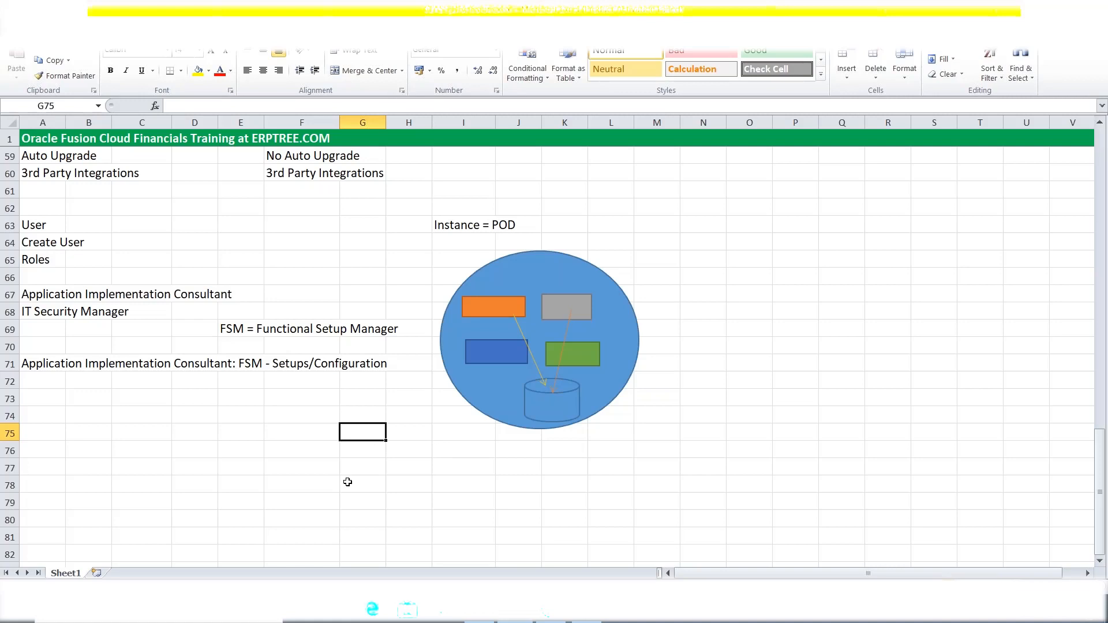
# Copy IT Security Manager from A68 into A72 and widen column A to about 22.89.
pyautogui.click(41, 315)
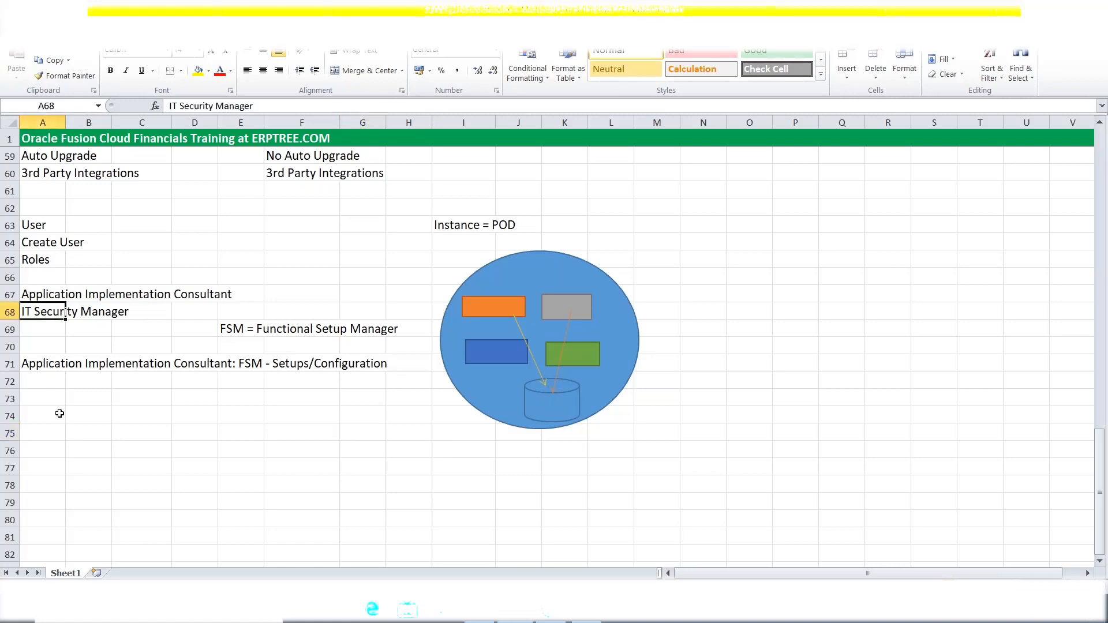
pyautogui.click(38, 383)
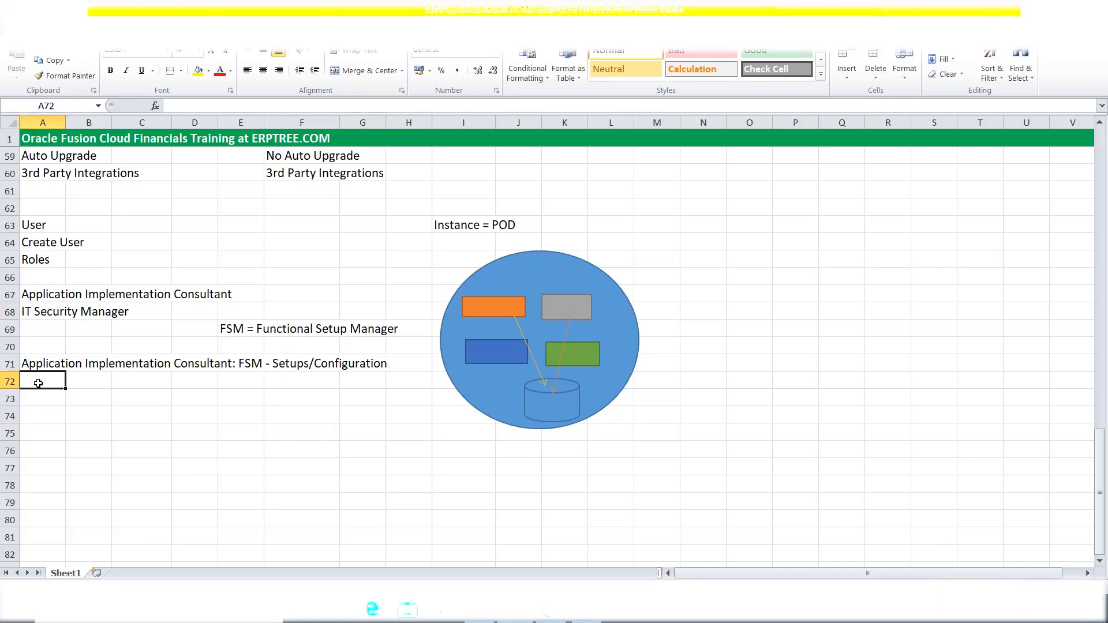
pyautogui.click(49, 312)
pyautogui.hotkey('ctrl', 'c')
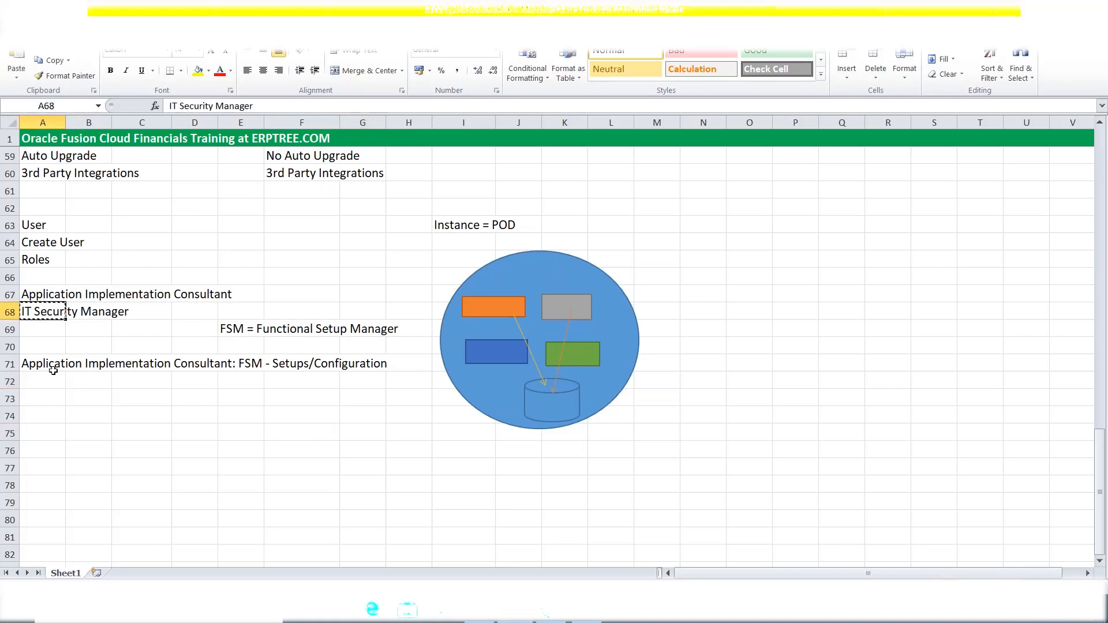
pyautogui.click(35, 384)
pyautogui.hotkey('ctrl', 'v')
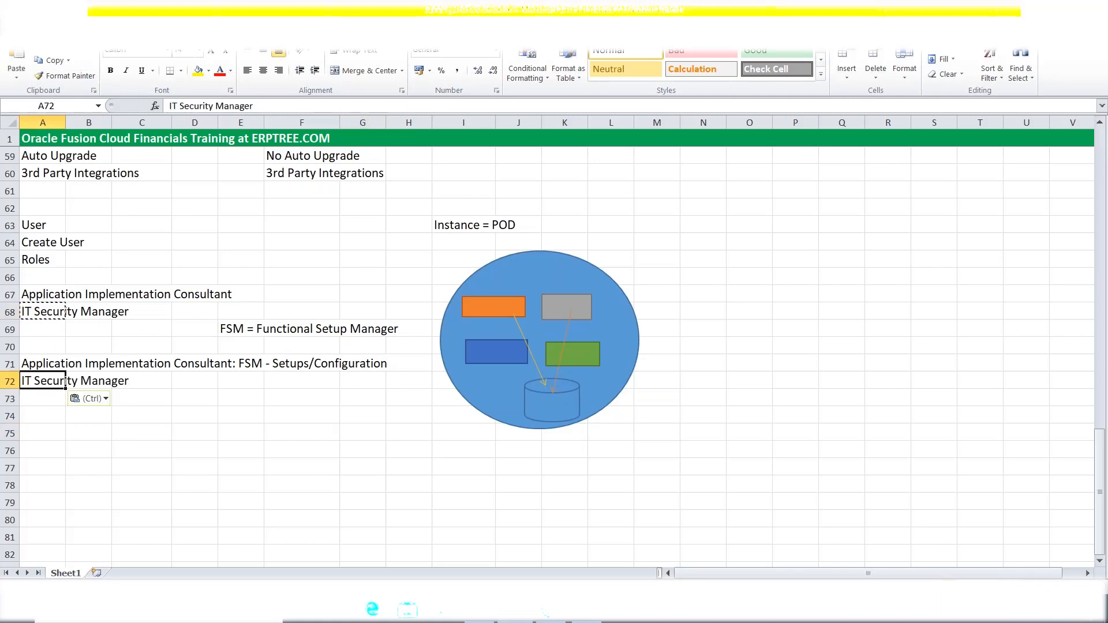
pyautogui.doubleClick(34, 381)
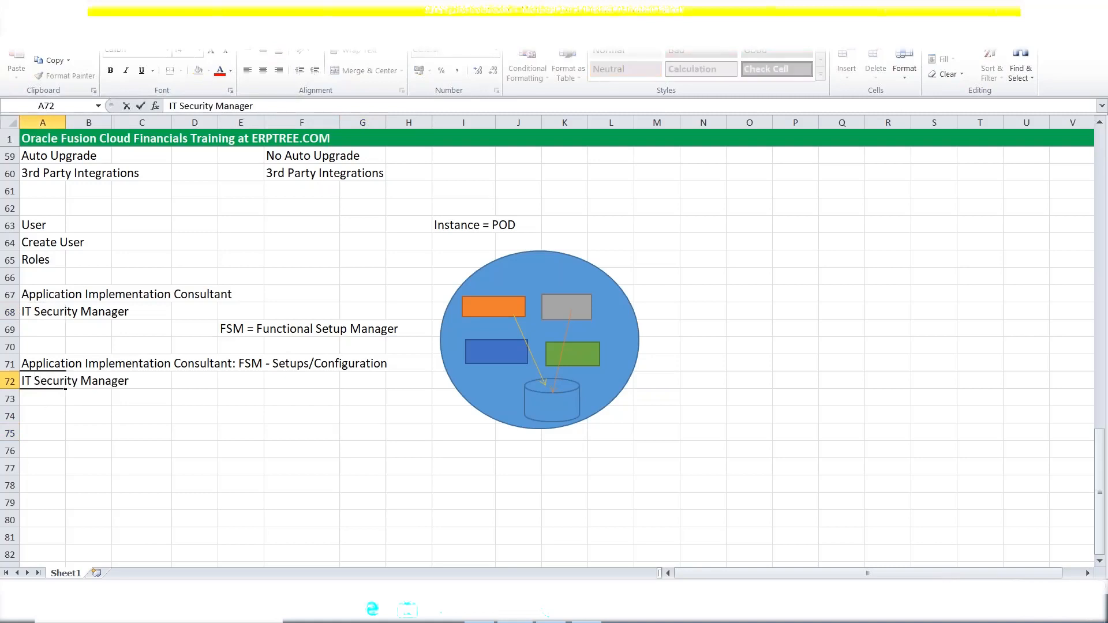
pyautogui.click(57, 123)
pyautogui.moveTo(64, 125); pyautogui.dragTo(142, 124)
# Append ': Security Console - Create Users, Assign Roles,' to the IT Security Manager note in A72.
pyautogui.doubleClick(130, 384)
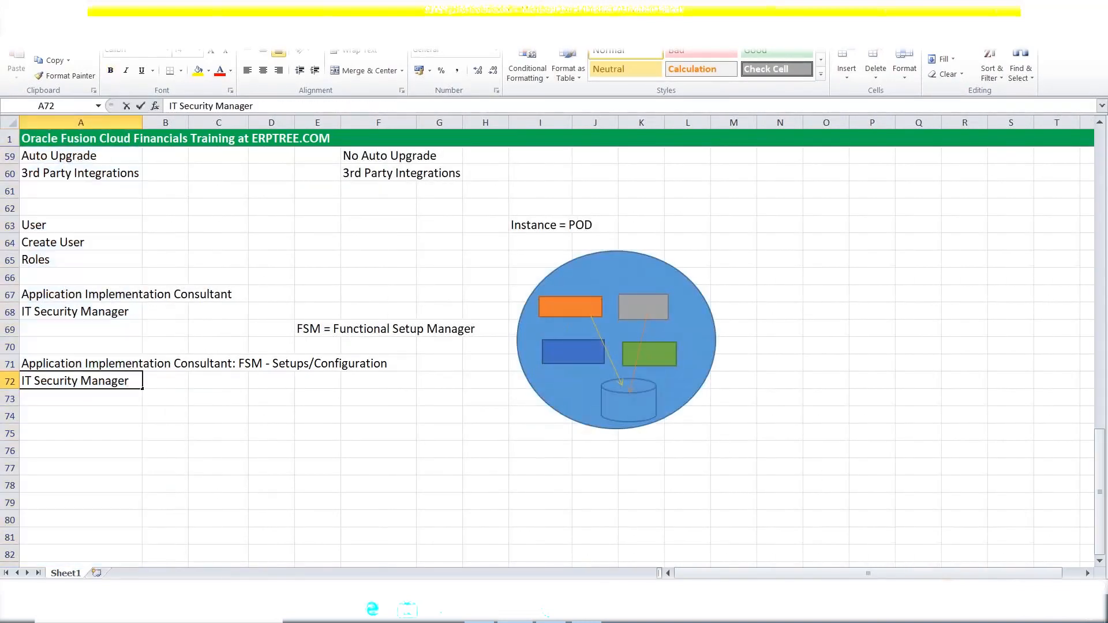
pyautogui.write(':')
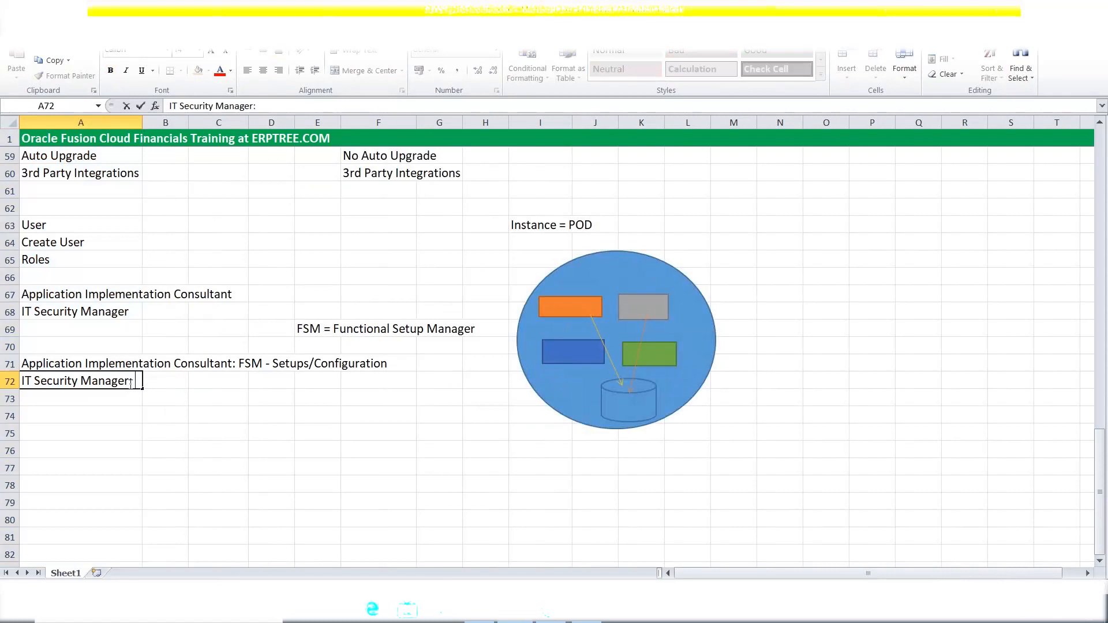
pyautogui.write(' Security Console')
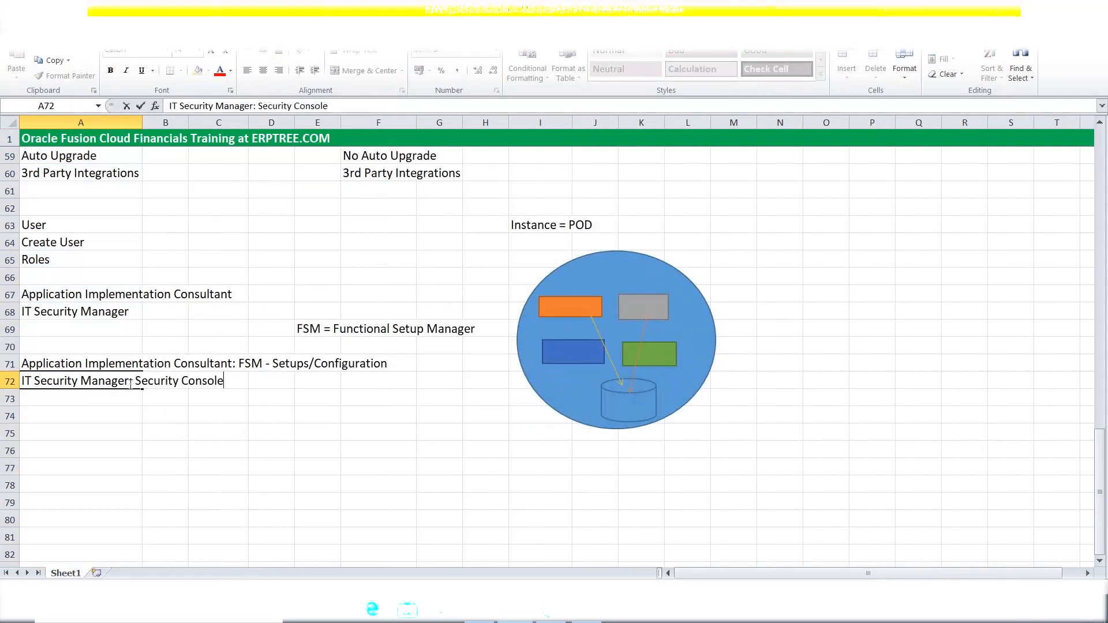
pyautogui.press('Tab')
pyautogui.doubleClick(136, 381)
pyautogui.write('- Create')
pyautogui.write('Users')
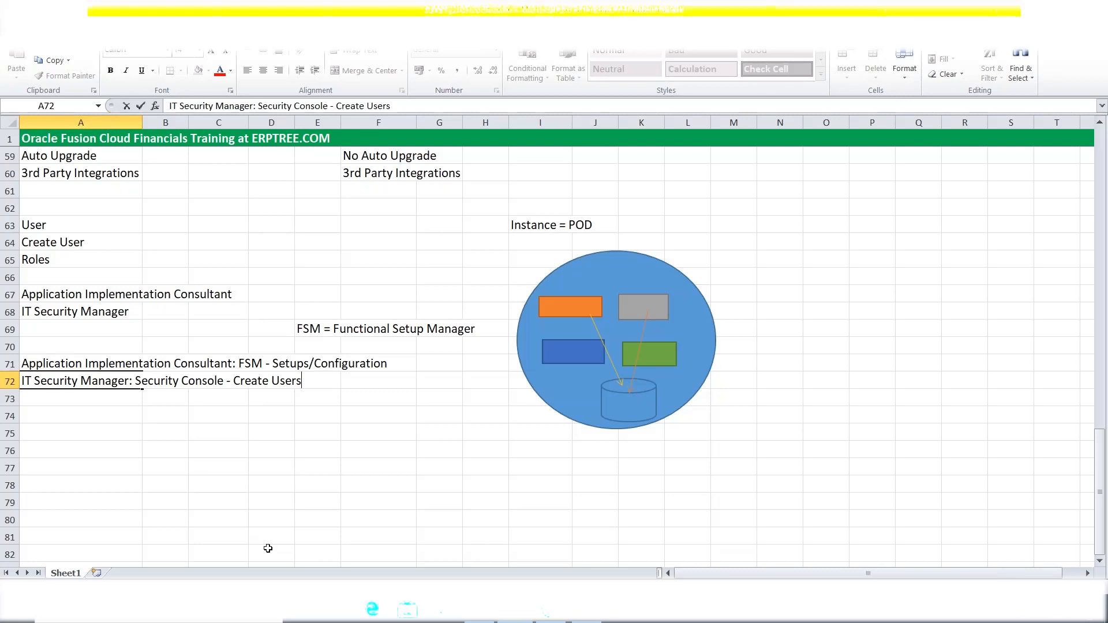
pyautogui.write(', Assign Roles')
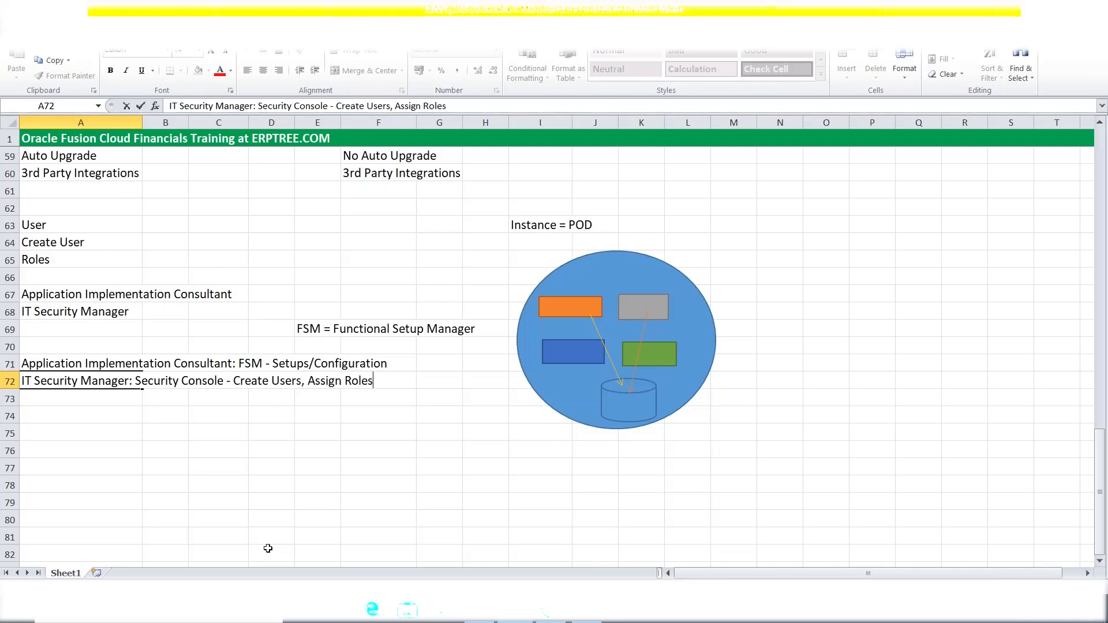
pyautogui.write(',')
# Enter the headings AP, AR and GL in O70:Q70.
pyautogui.click(834, 346)
pyautogui.write('a')
pyautogui.press('BackSpace')
pyautogui.write('AP')
pyautogui.press('Tab')
pyautogui.write('AR')
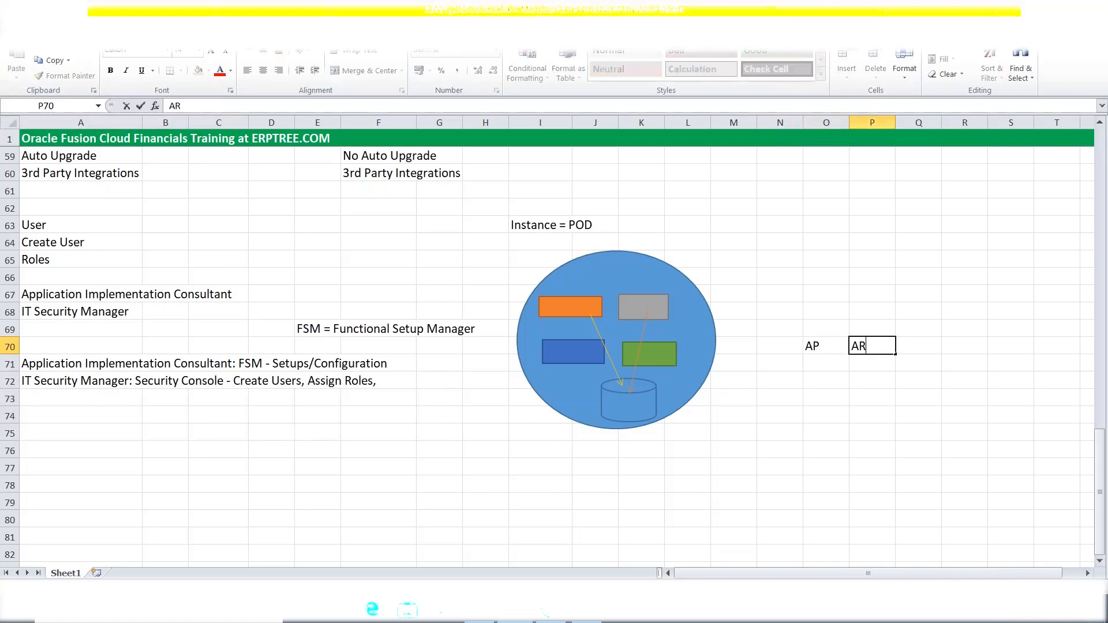
pyautogui.press('Tab')
pyautogui.write('GL')
pyautogui.press('Tab')
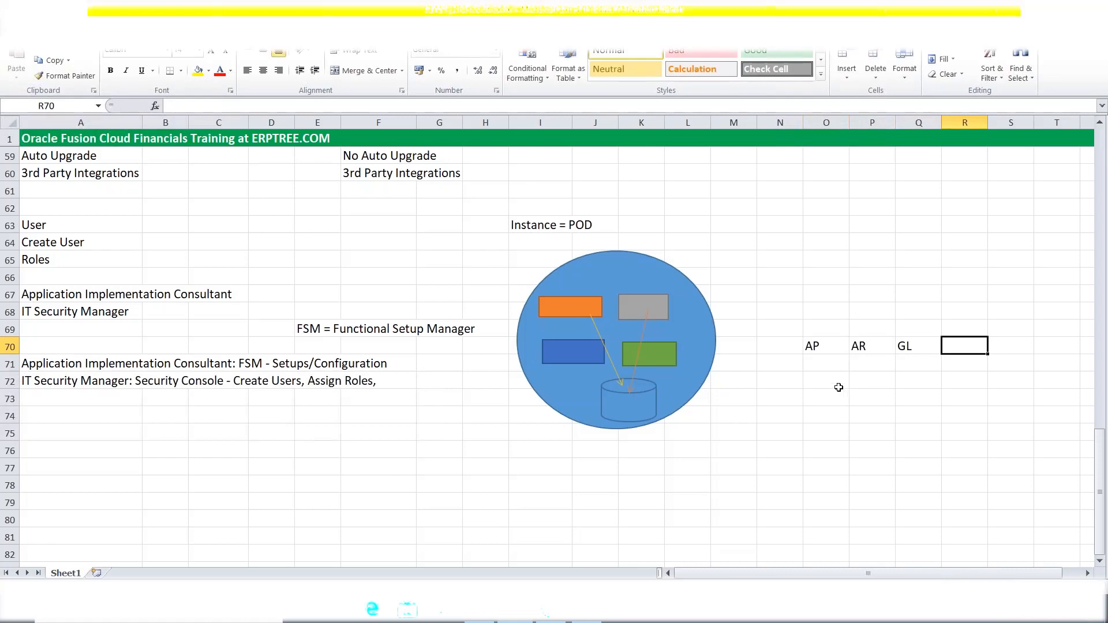
# Enter the counts 3, 5 and 5 under AP, AR and GL in O71:Q71.
pyautogui.click(830, 363)
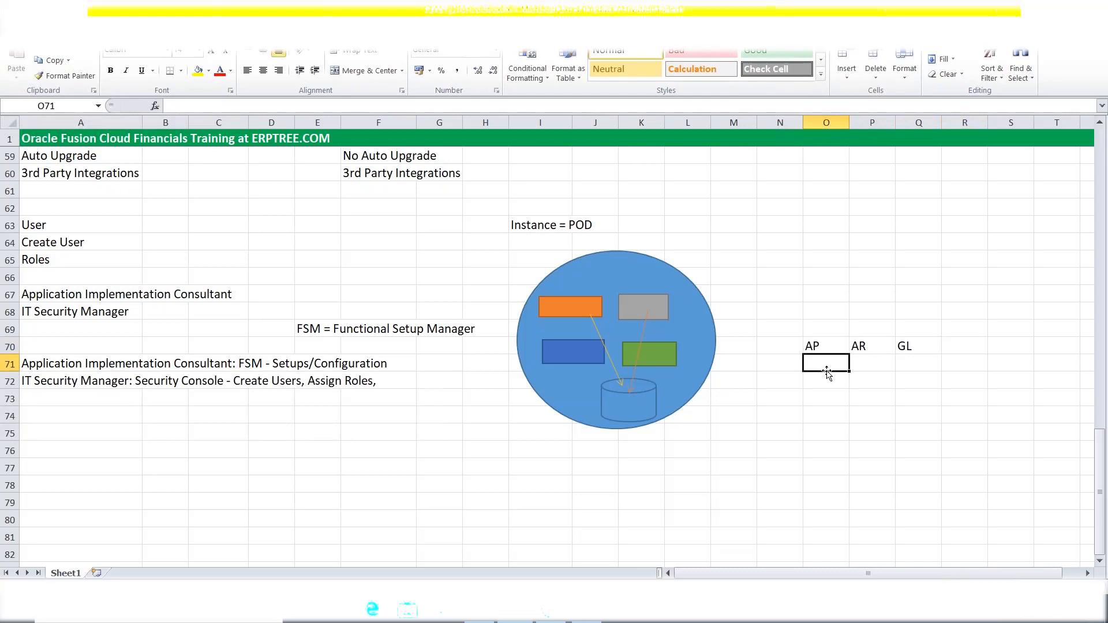
pyautogui.write('3')
pyautogui.press('Tab')
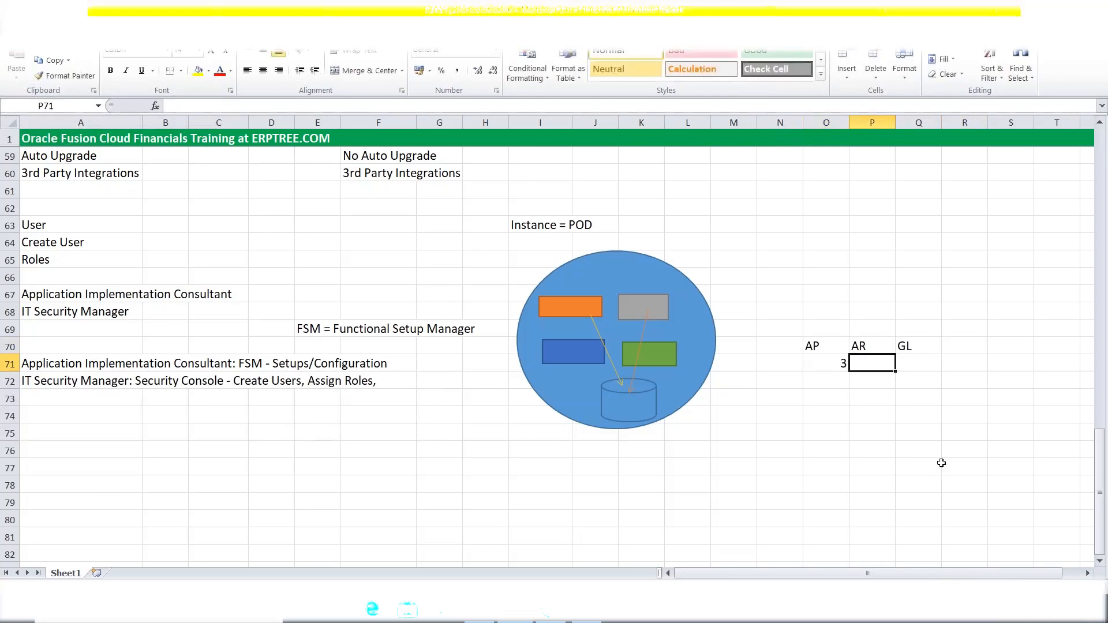
pyautogui.write('5')
pyautogui.press('Tab')
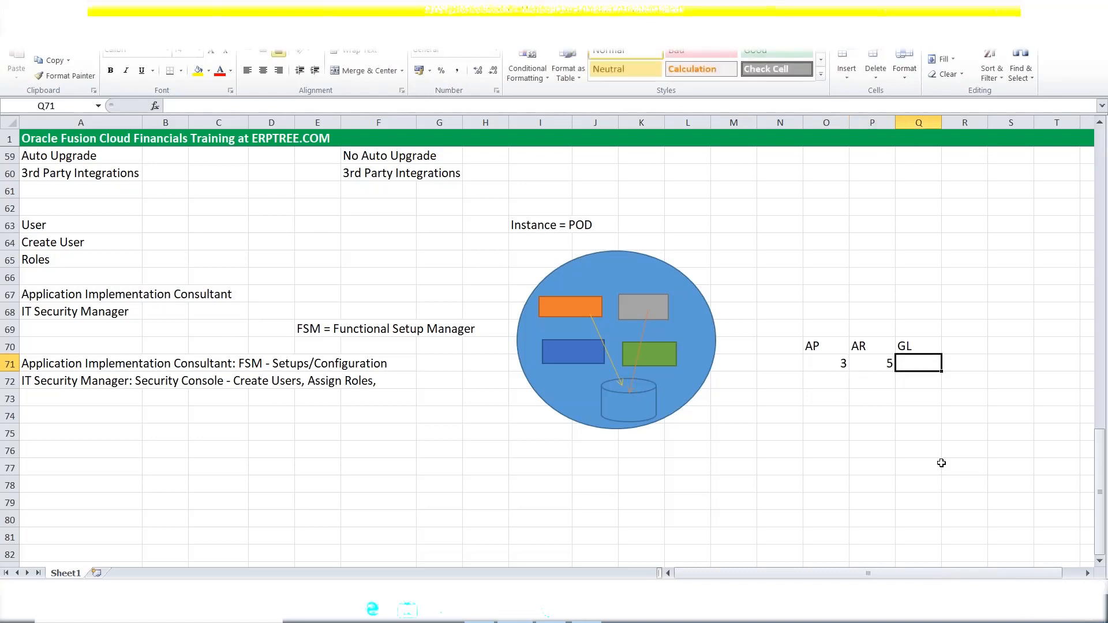
pyautogui.write('5')
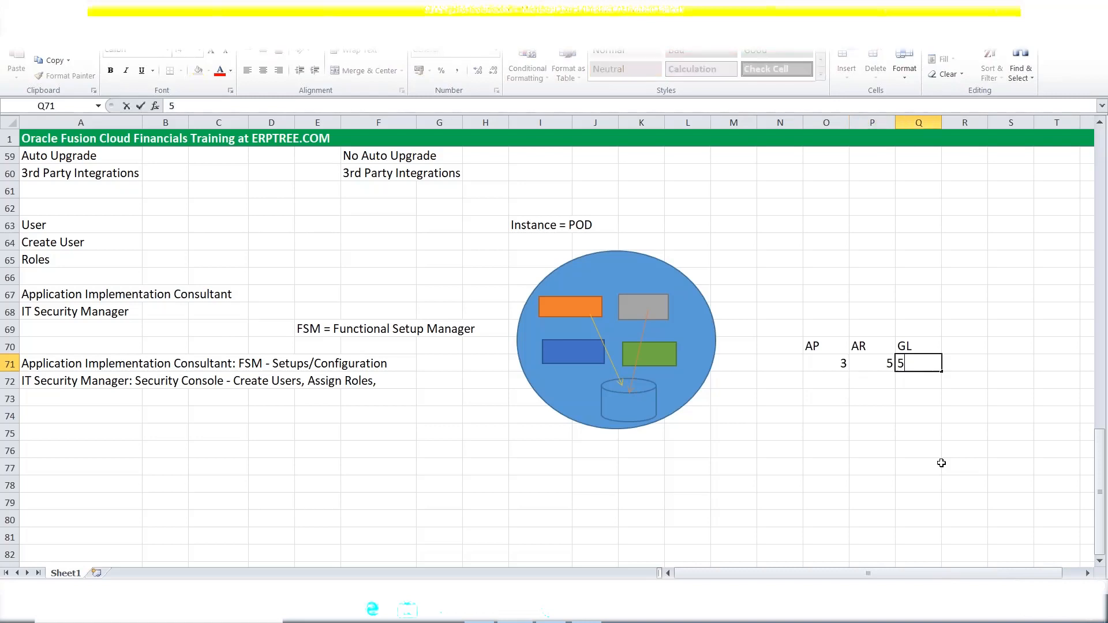
pyautogui.click(919, 433)
# Left-align the three counts in O71:Q71.
pyautogui.click(834, 358)
pyautogui.moveTo(833, 359); pyautogui.dragTo(917, 362)
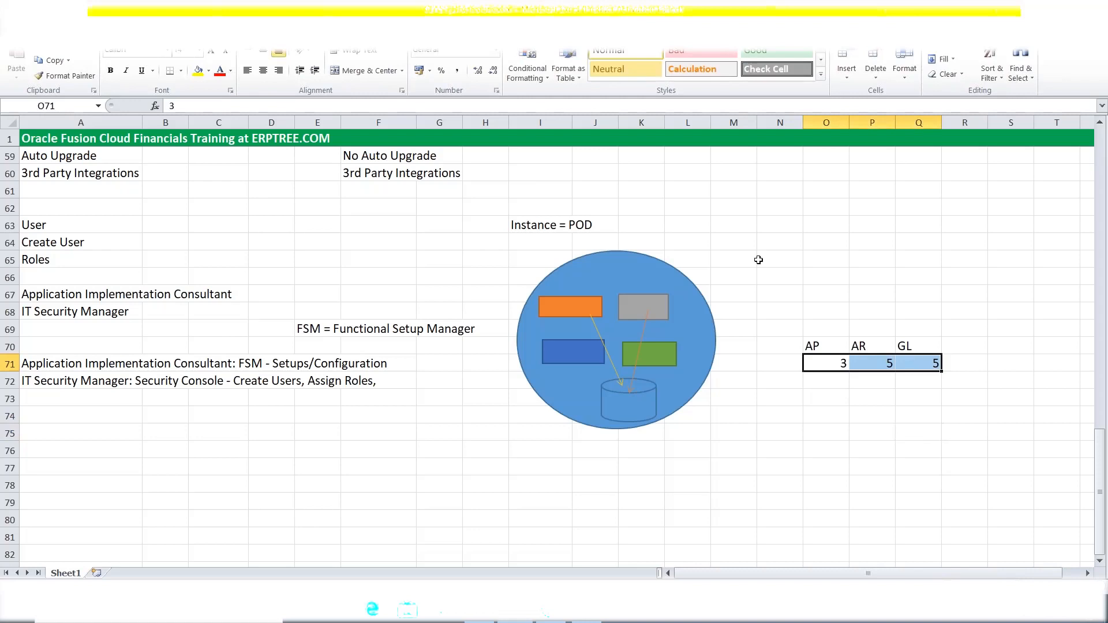
pyautogui.click(247, 70)
pyautogui.moveTo(813, 345); pyautogui.dragTo(909, 346)
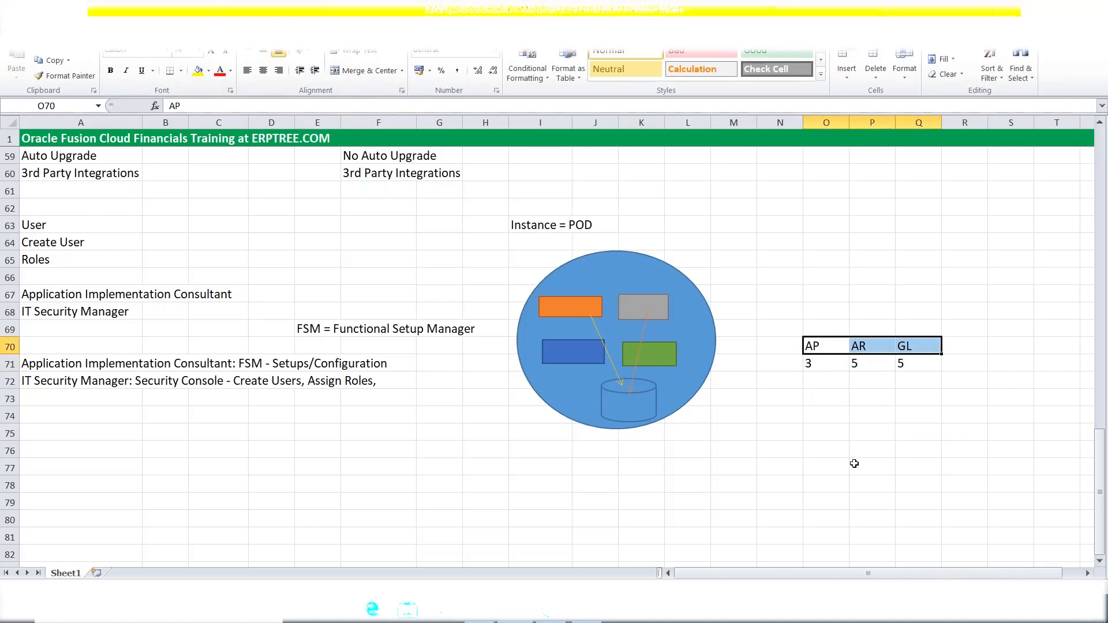
pyautogui.moveTo(820, 359); pyautogui.dragTo(899, 363)
pyautogui.click(970, 362)
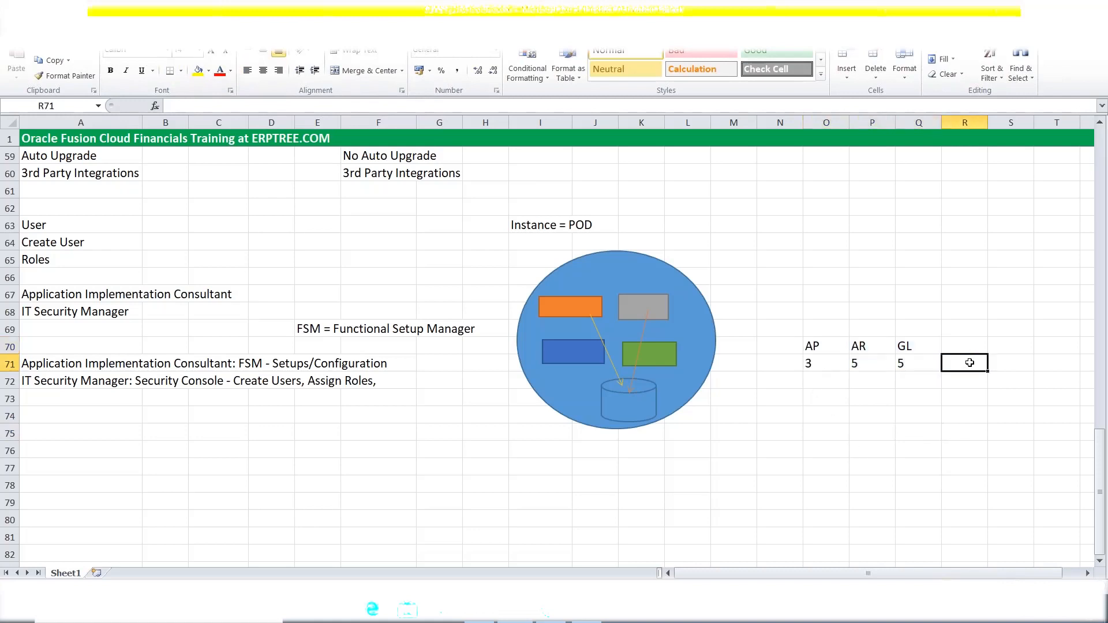
# Enter 'Seeded Roles' in R71, beside the AP, AR and GL counts.
pyautogui.write('See')
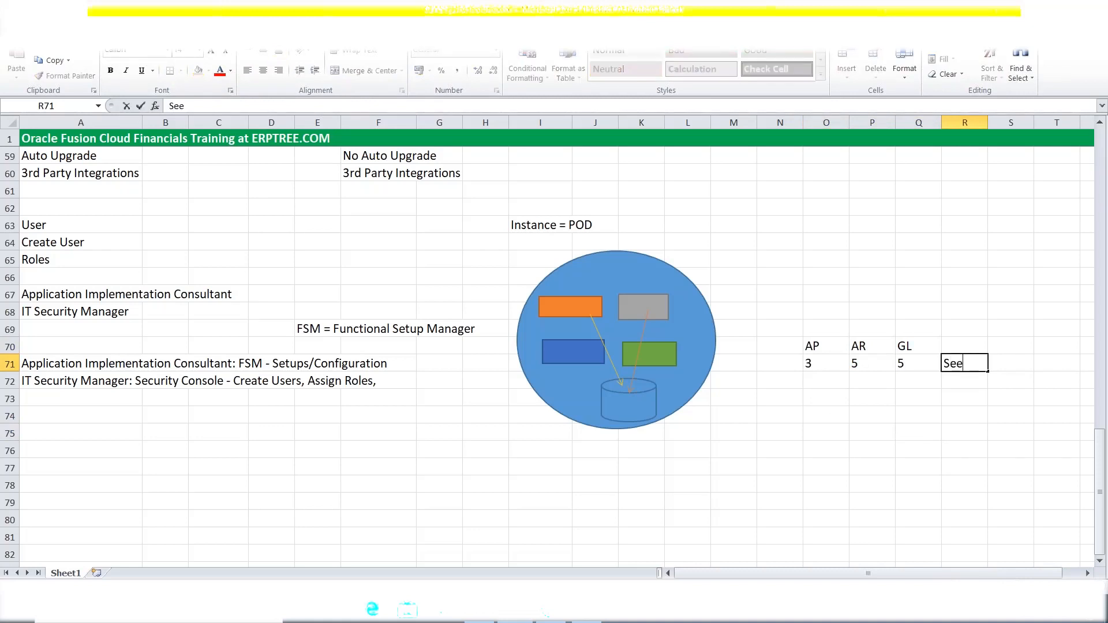
pyautogui.write('ded Roles')
pyautogui.press('Tab')
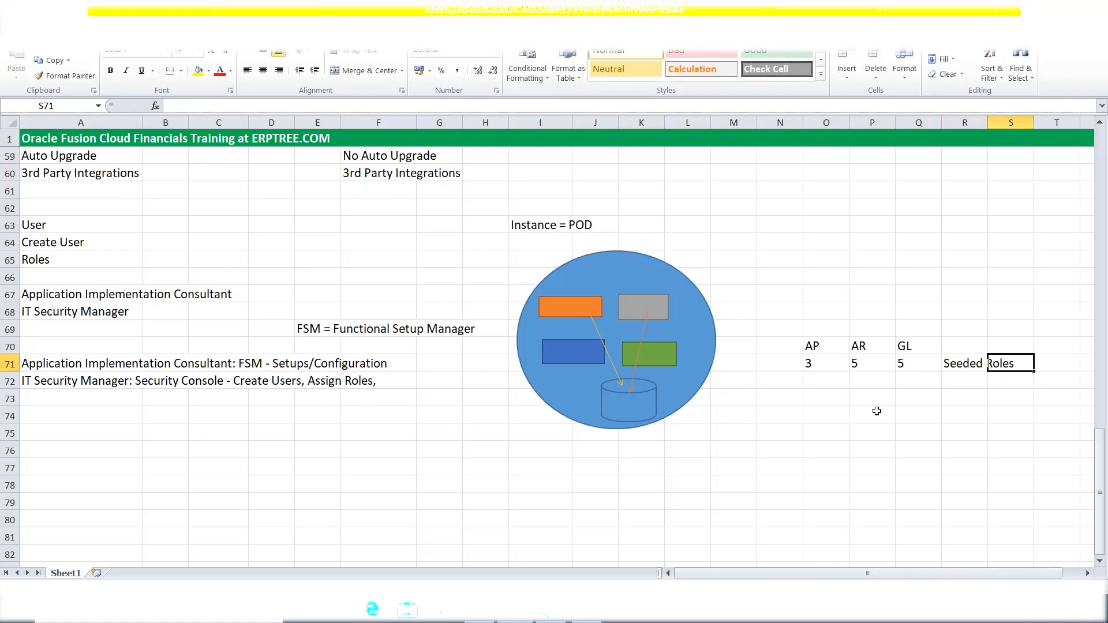
pyautogui.click(848, 398)
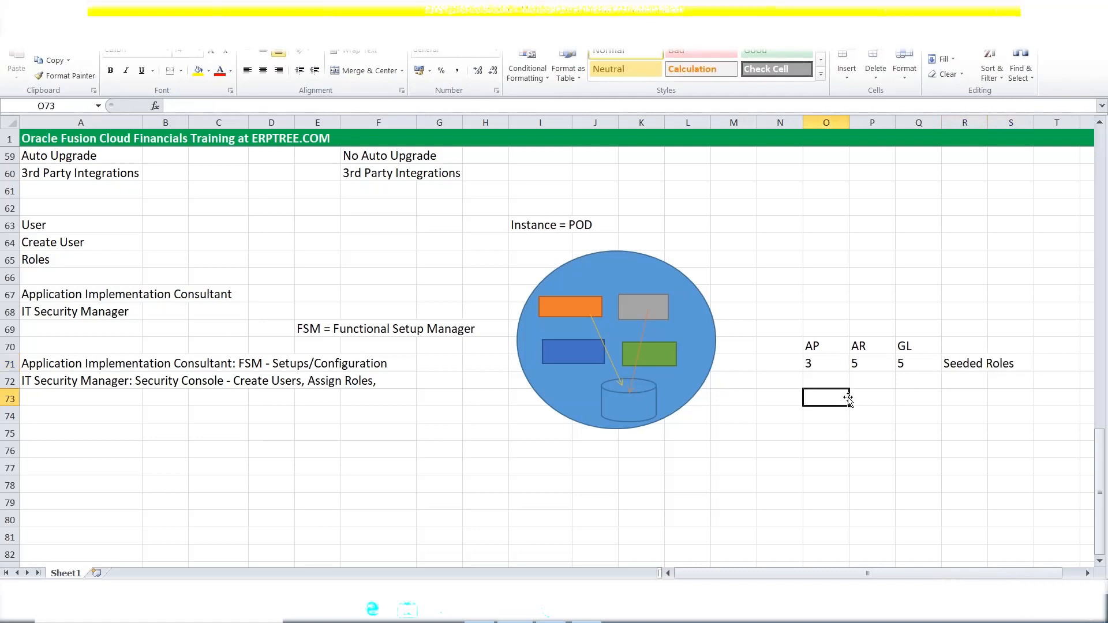
pyautogui.click(813, 363)
pyautogui.moveTo(813, 363); pyautogui.dragTo(914, 364)
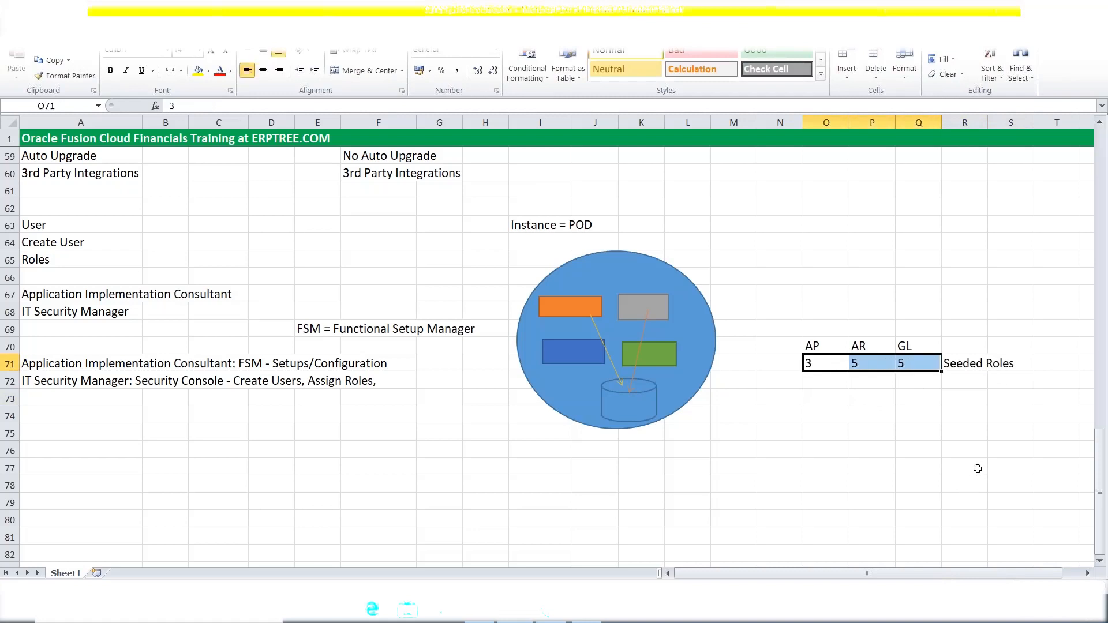
pyautogui.click(821, 346)
pyautogui.click(818, 365)
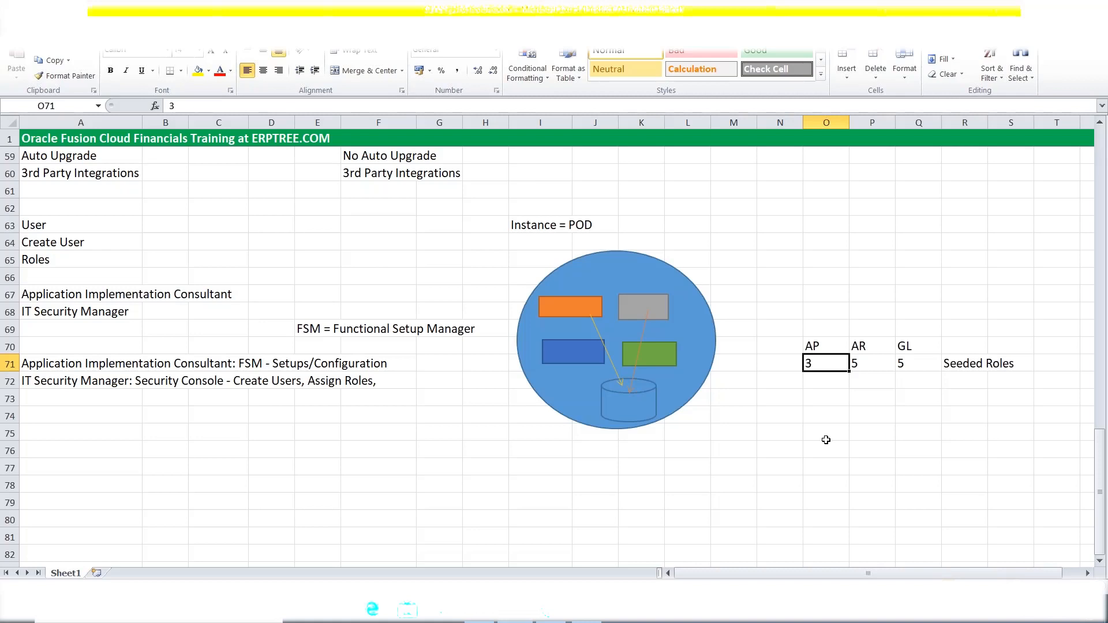
# Enter 'Create New Roles = Custom Roles' in O73, highlighting New Roles and Custom Roles.
pyautogui.click(827, 398)
pyautogui.write('Cr')
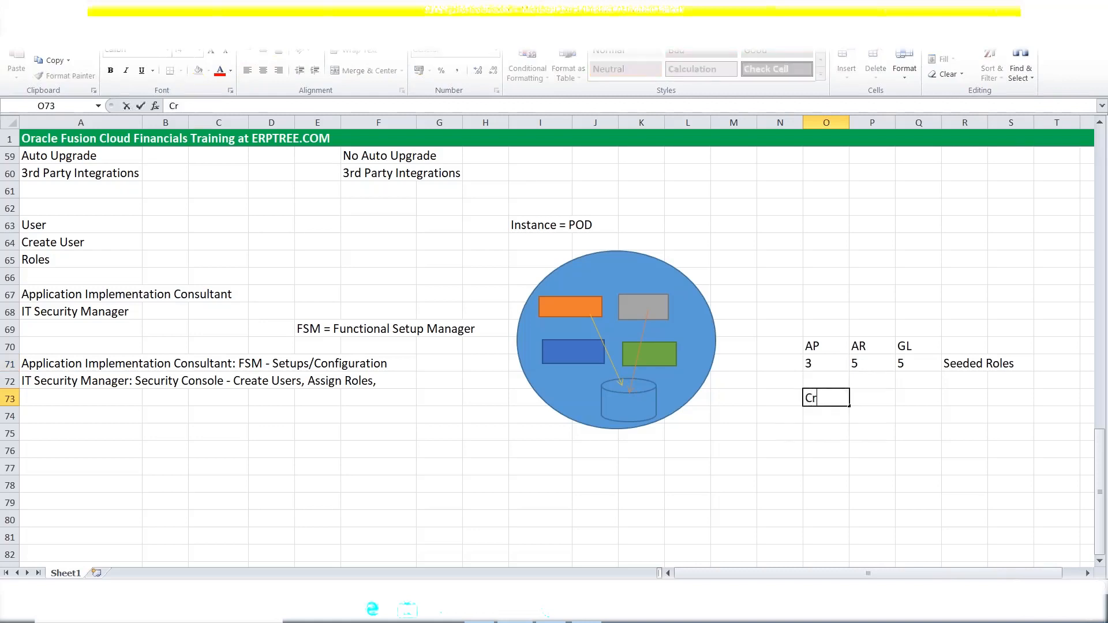
pyautogui.write('eate New Roles')
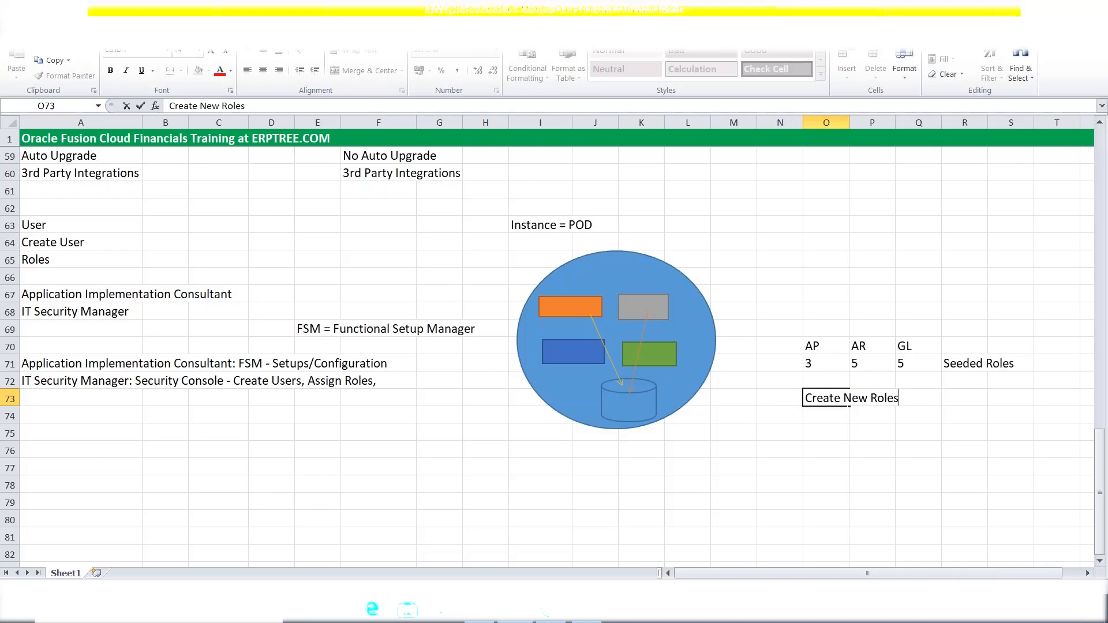
pyautogui.write('= c')
pyautogui.press('BackSpace')
pyautogui.write('Custom Roles')
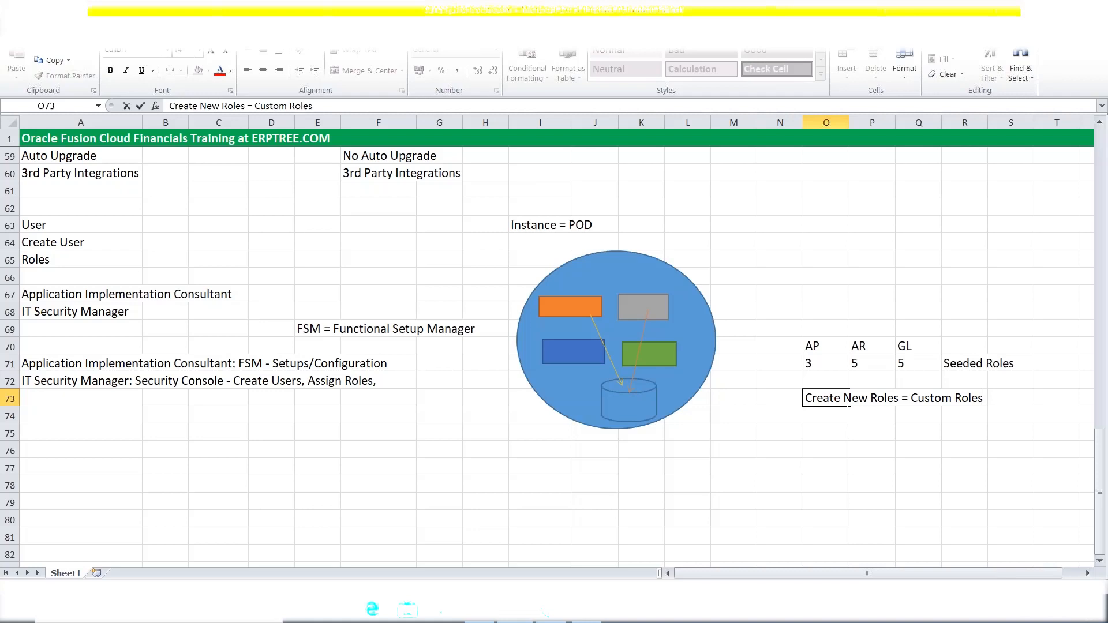
pyautogui.moveTo(844, 398); pyautogui.dragTo(901, 398)
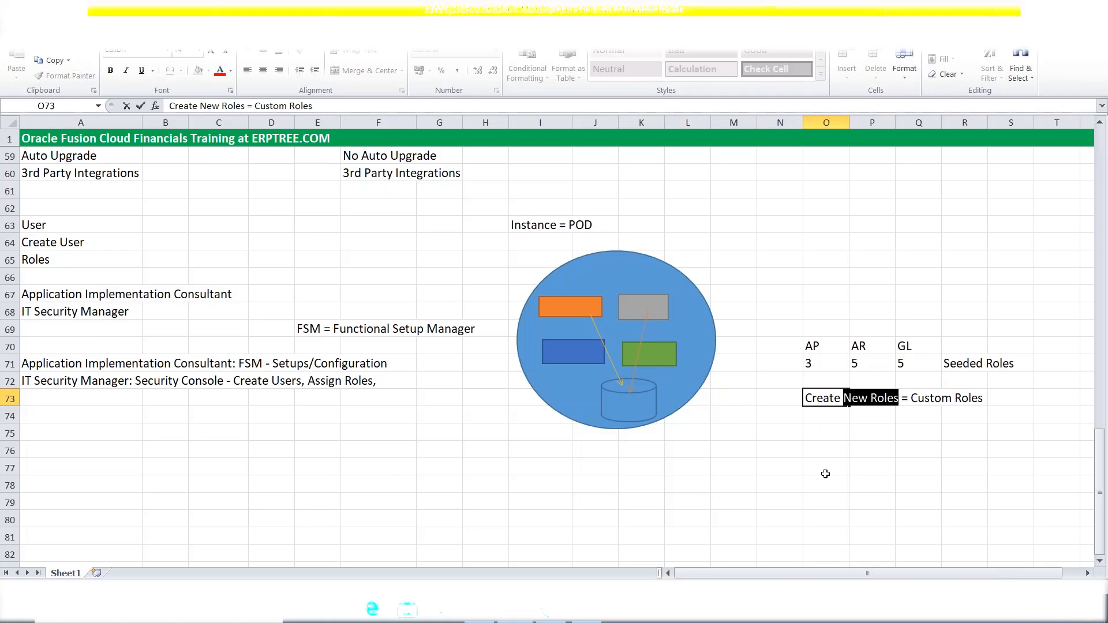
pyautogui.moveTo(912, 399); pyautogui.dragTo(985, 399)
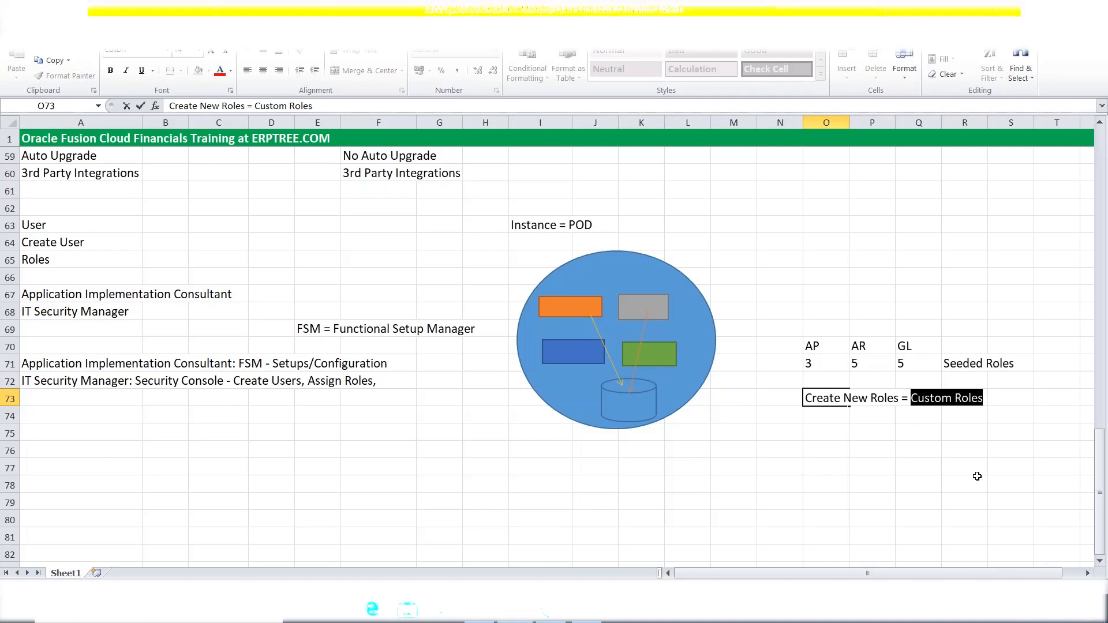
pyautogui.click(966, 365)
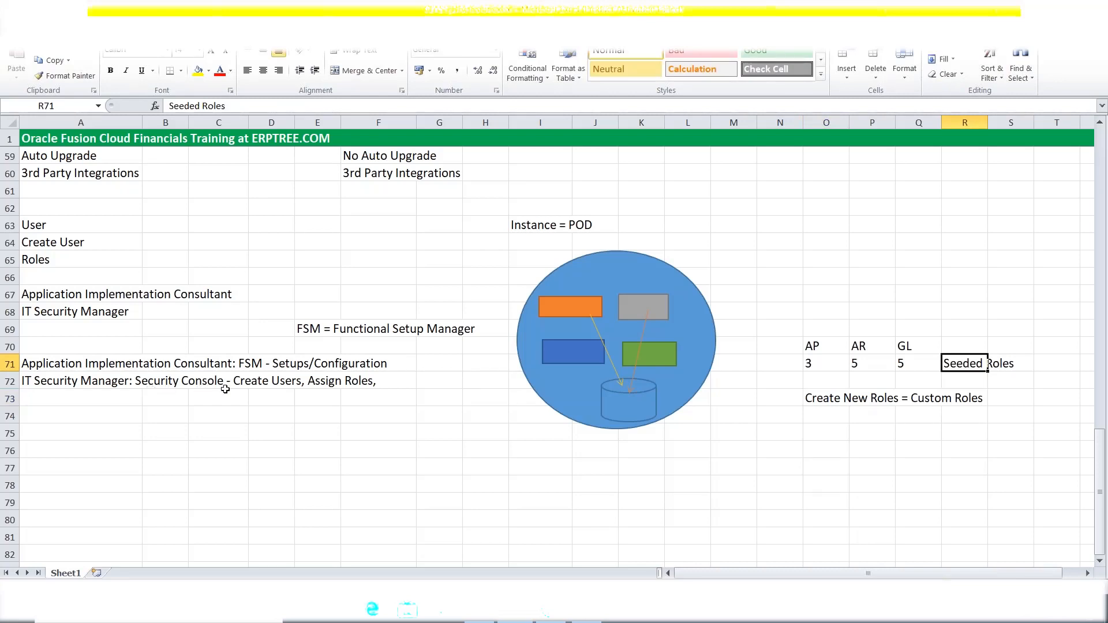
# Add 'Custom Roles' to the end of the A72 note, after 'Assign Roles,'.
pyautogui.click(380, 382)
pyautogui.click(126, 381)
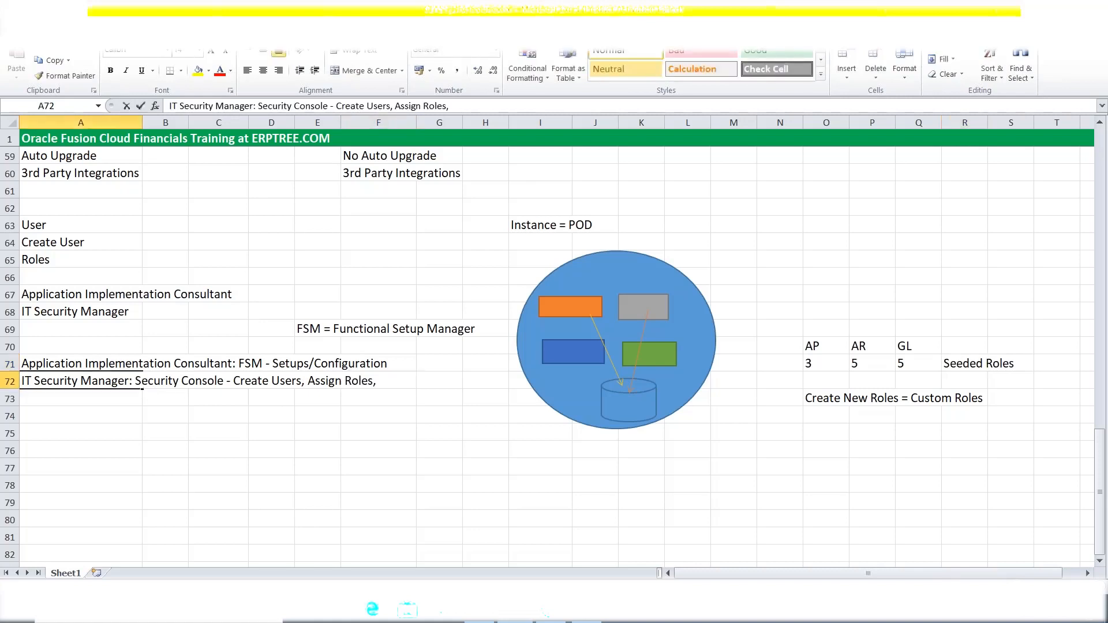
pyautogui.doubleClick(125, 382)
pyautogui.press('Right')
pyautogui.press('Right')
pyautogui.press('Right')
pyautogui.press('Right')
pyautogui.press('Right')
pyautogui.press('Right')
pyautogui.press('Right')
pyautogui.press('Right')
pyautogui.press('Right')
pyautogui.press('Right')
pyautogui.press('Right')
pyautogui.press('Right')
pyautogui.press('Right')
pyautogui.press('Right')
pyautogui.press('Right')
pyautogui.press('Right')
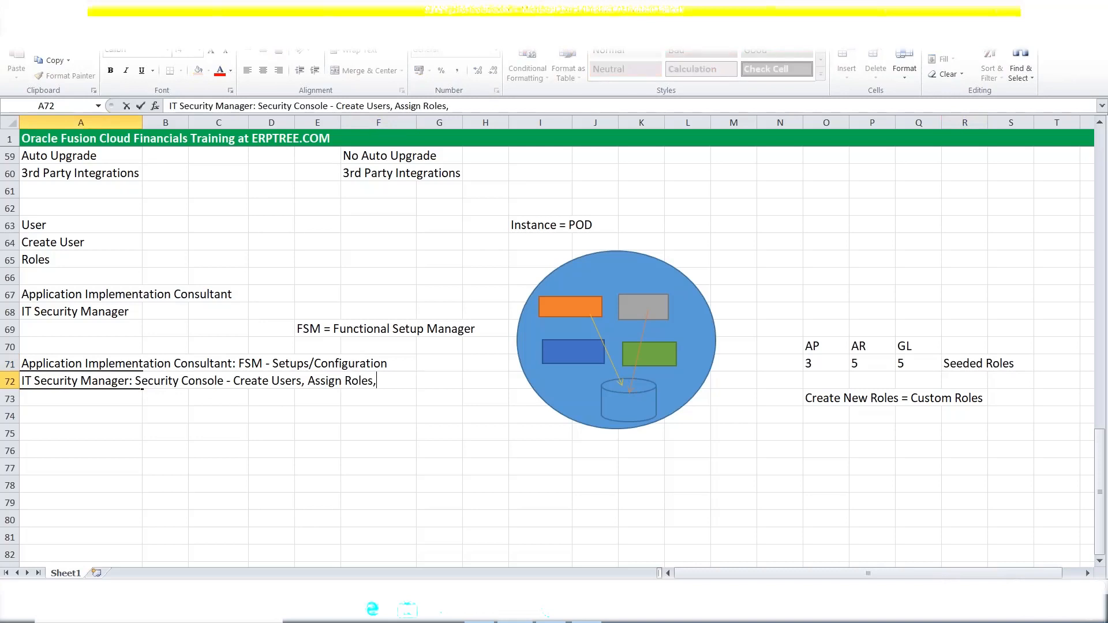
pyautogui.write('Assign Roles, Custom Roles')
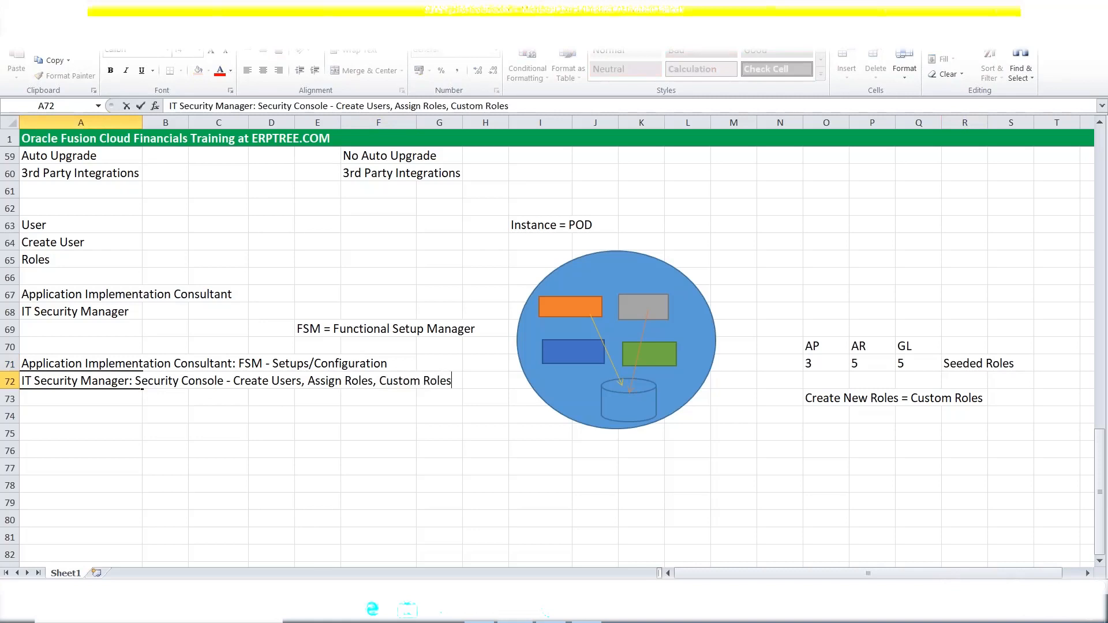
pyautogui.click(200, 418)
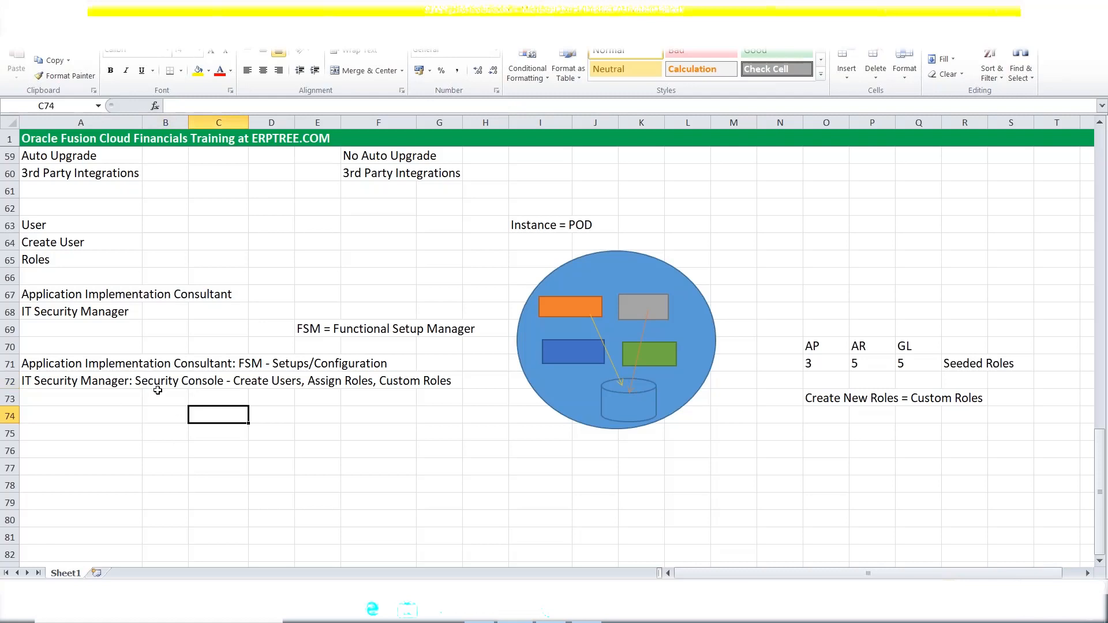
pyautogui.click(77, 367)
pyautogui.click(75, 385)
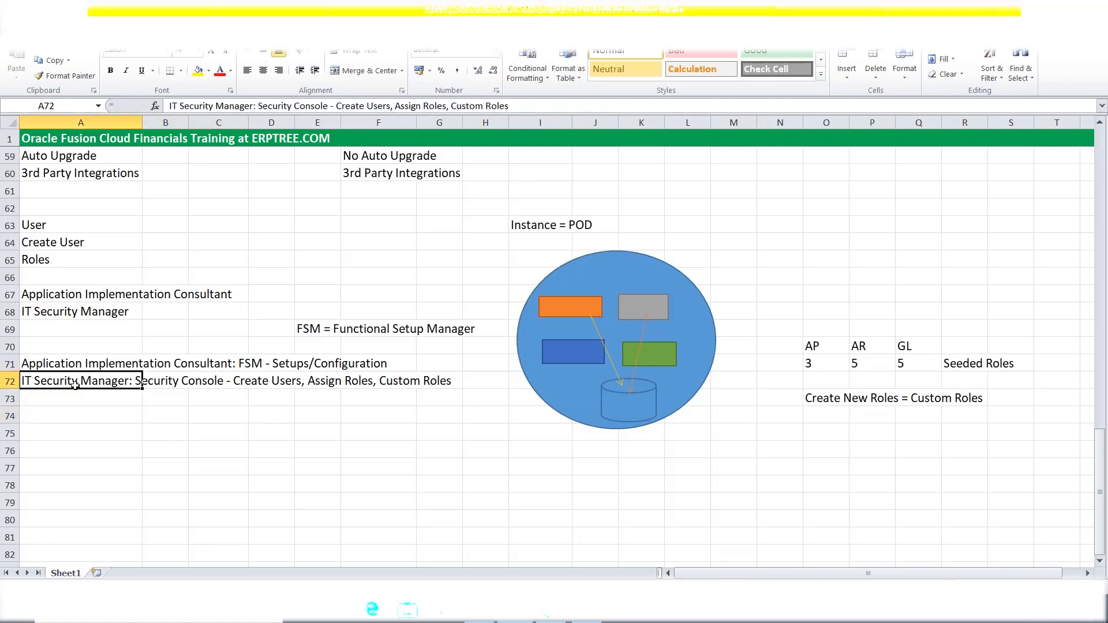
pyautogui.click(952, 367)
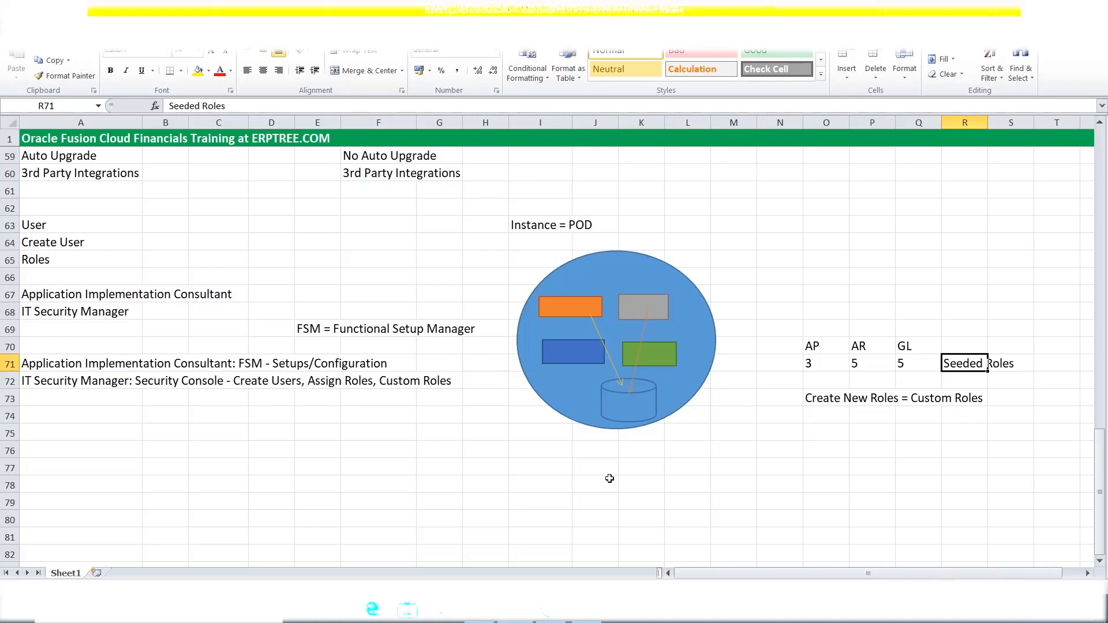
pyautogui.click(63, 366)
pyautogui.moveTo(62, 367); pyautogui.dragTo(64, 378)
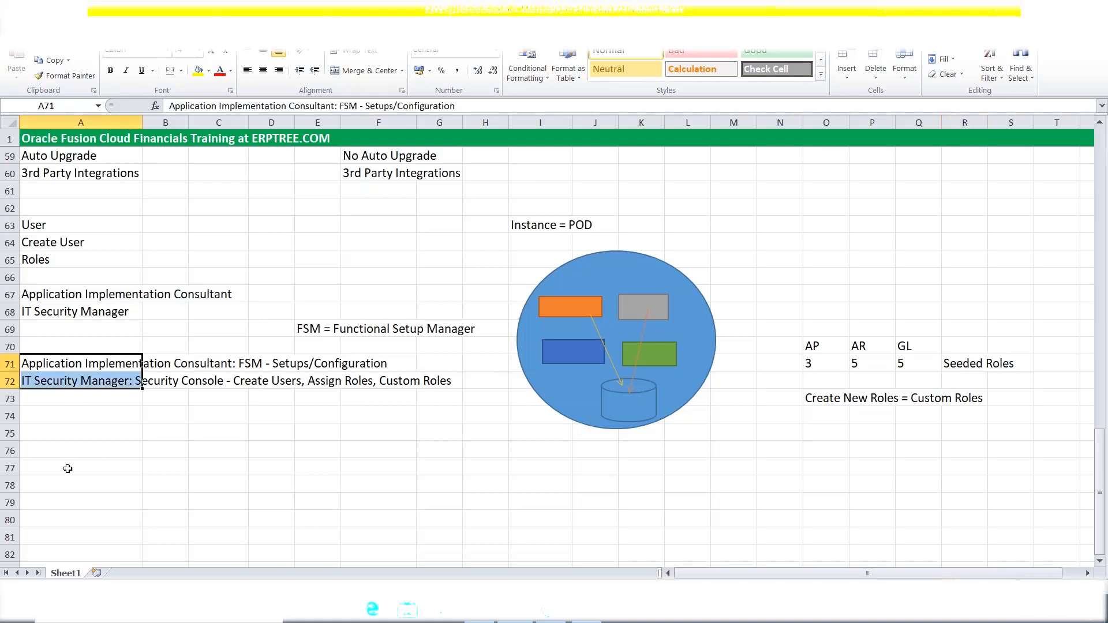
pyautogui.click(62, 345)
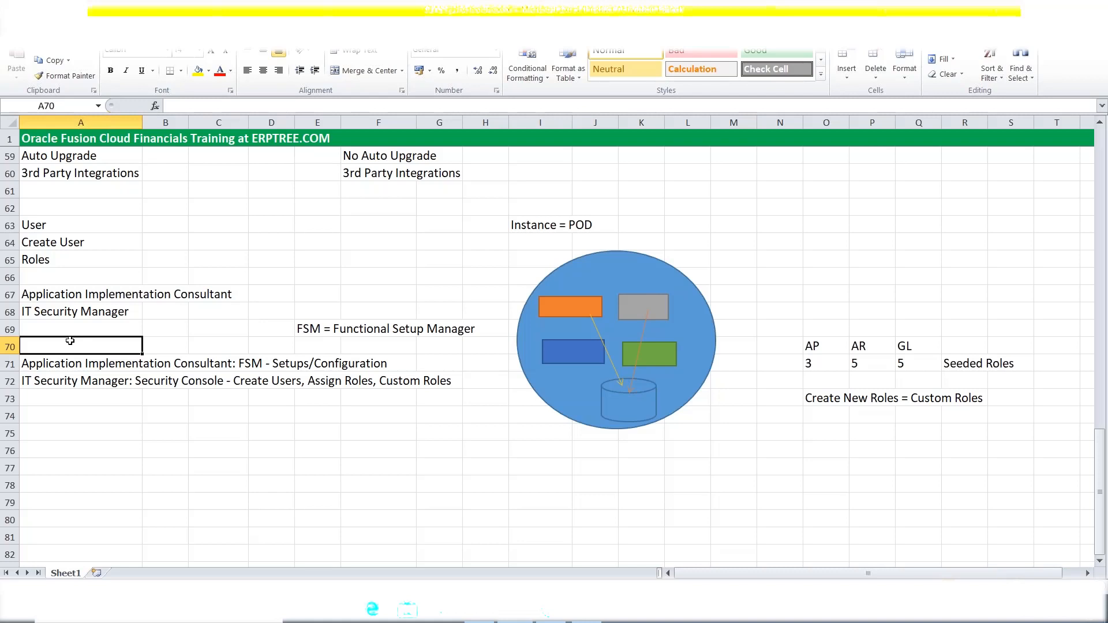
pyautogui.click(42, 363)
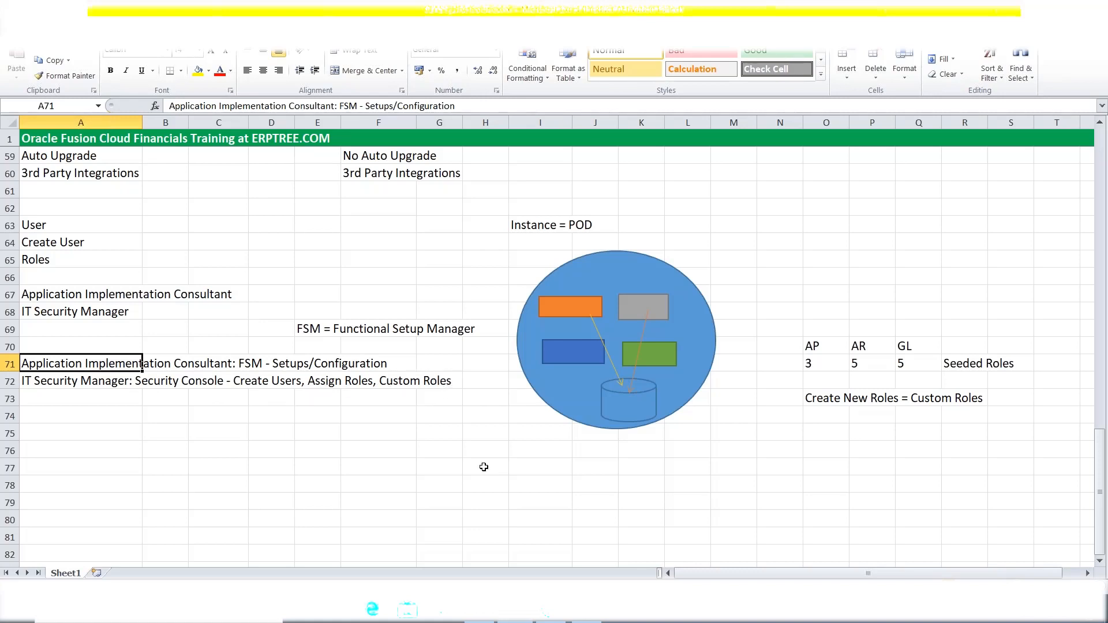
pyautogui.click(426, 443)
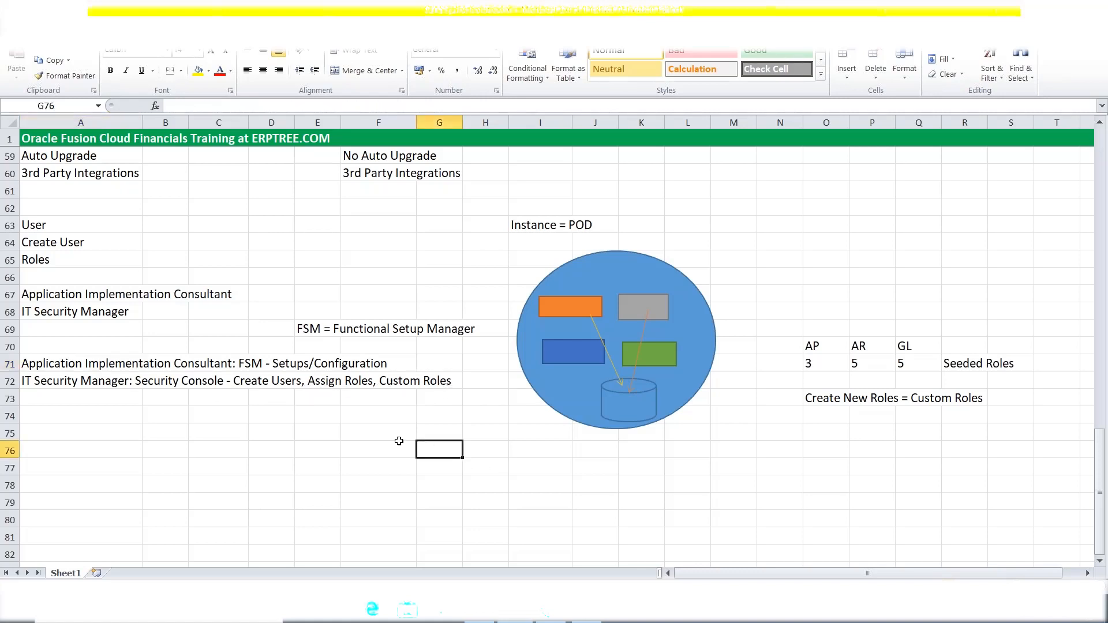
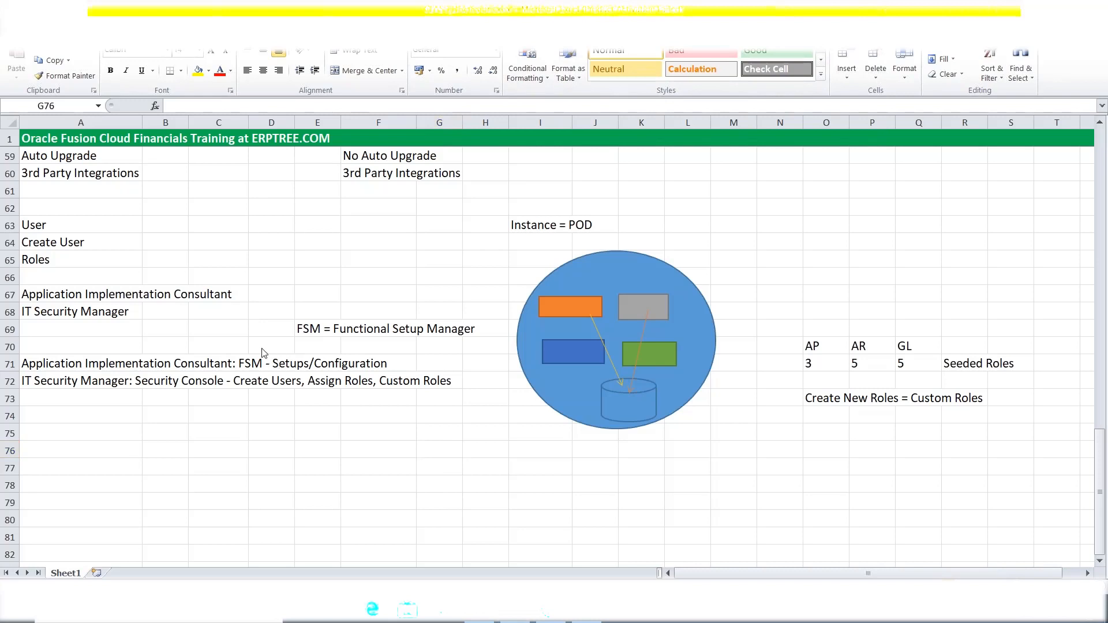
# Highlight the two role description lines in rows 71–72 of the sheet.
pyautogui.click(66, 356)
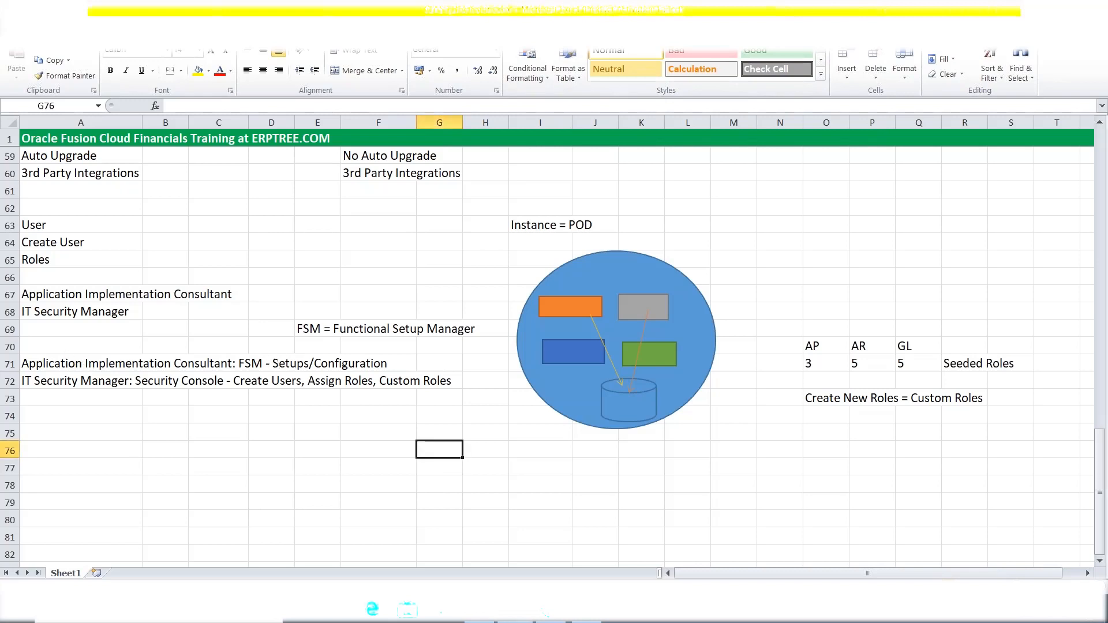
pyautogui.click(69, 344)
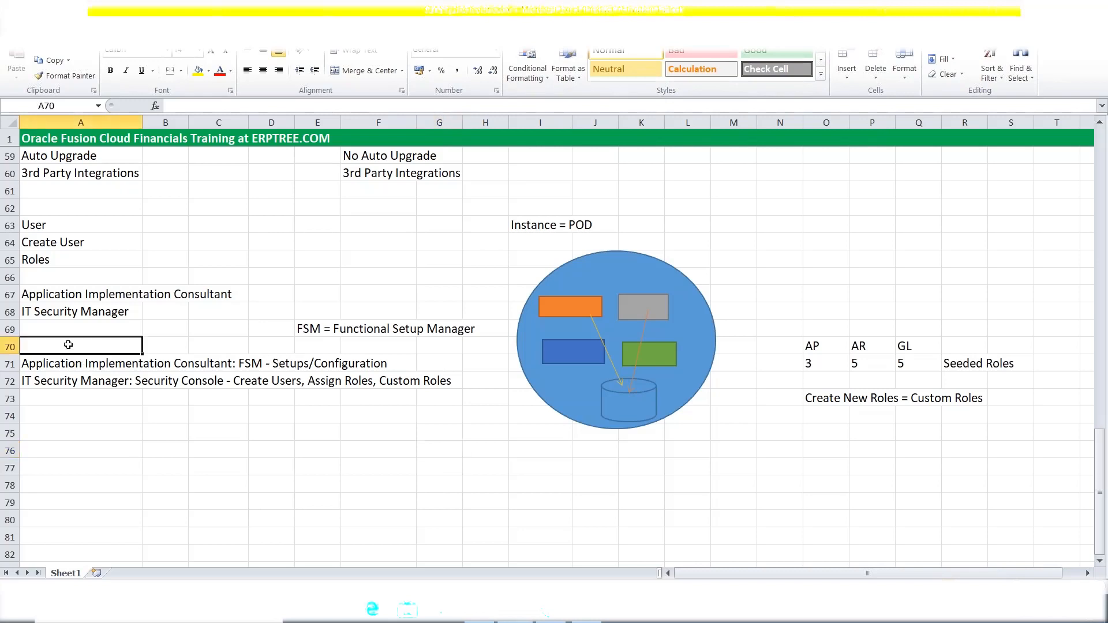
pyautogui.moveTo(41, 362); pyautogui.dragTo(431, 387)
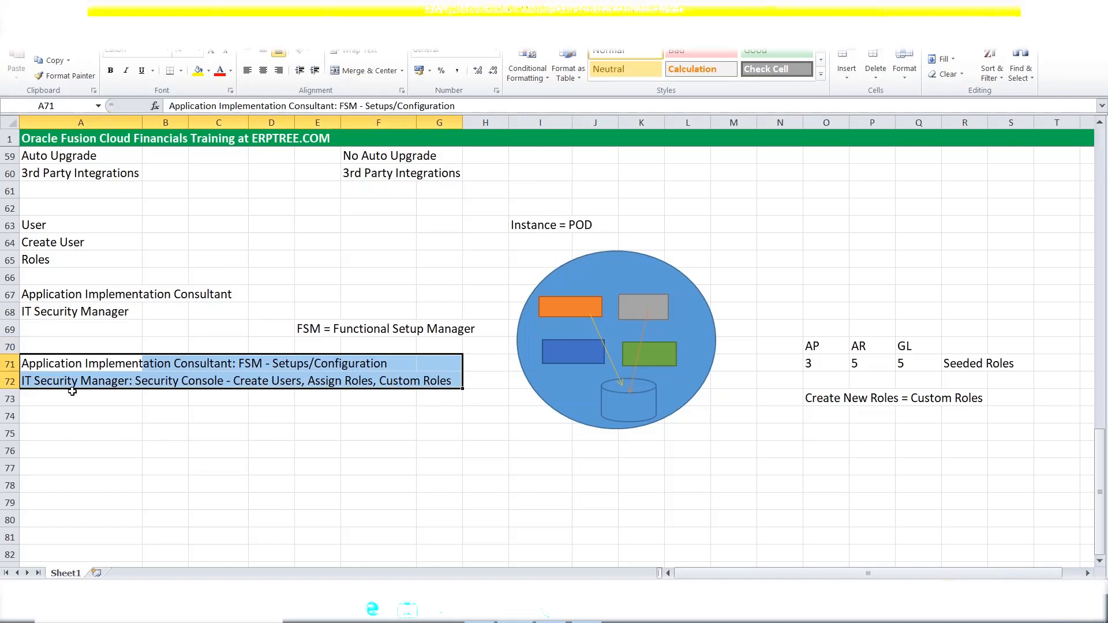
# Enter '1.Create User' in A75 and '2.Assign Roles to User' in A76.
pyautogui.click(69, 430)
pyautogui.write('1')
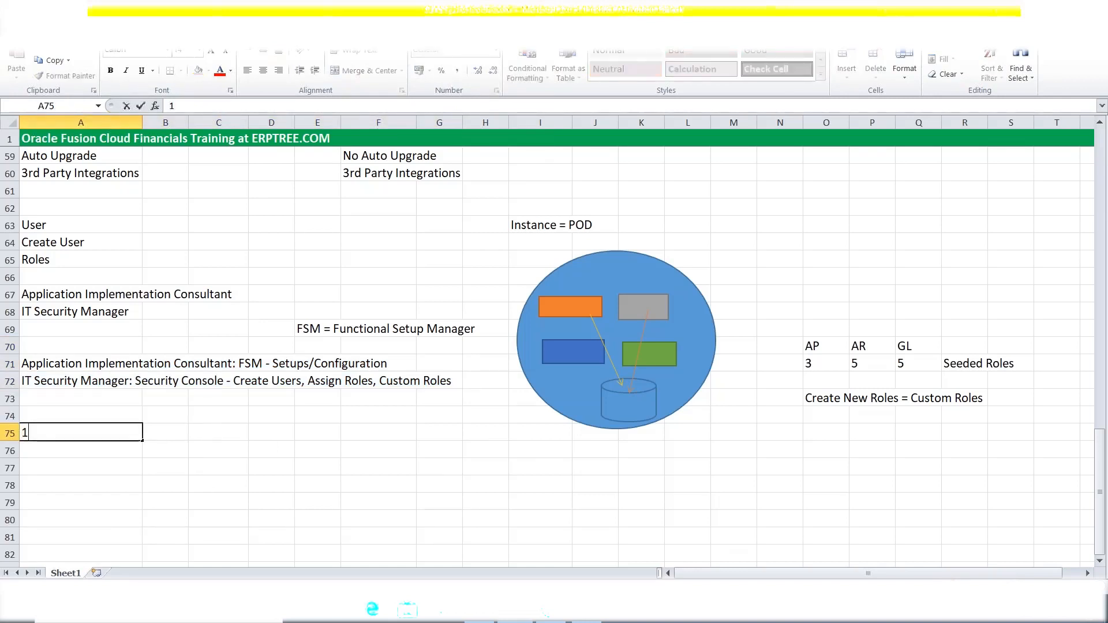
pyautogui.write('.Create user')
pyautogui.press('BackSpace')
pyautogui.press('BackSpace')
pyautogui.press('BackSpace')
pyautogui.press('BackSpace')
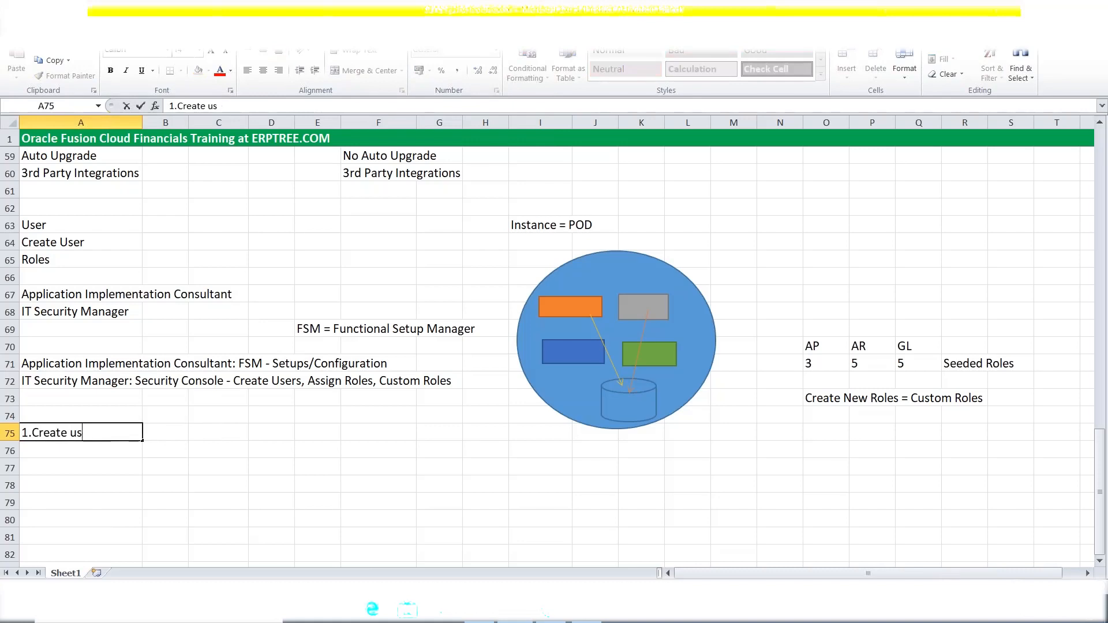
pyautogui.write('User')
pyautogui.press('Return')
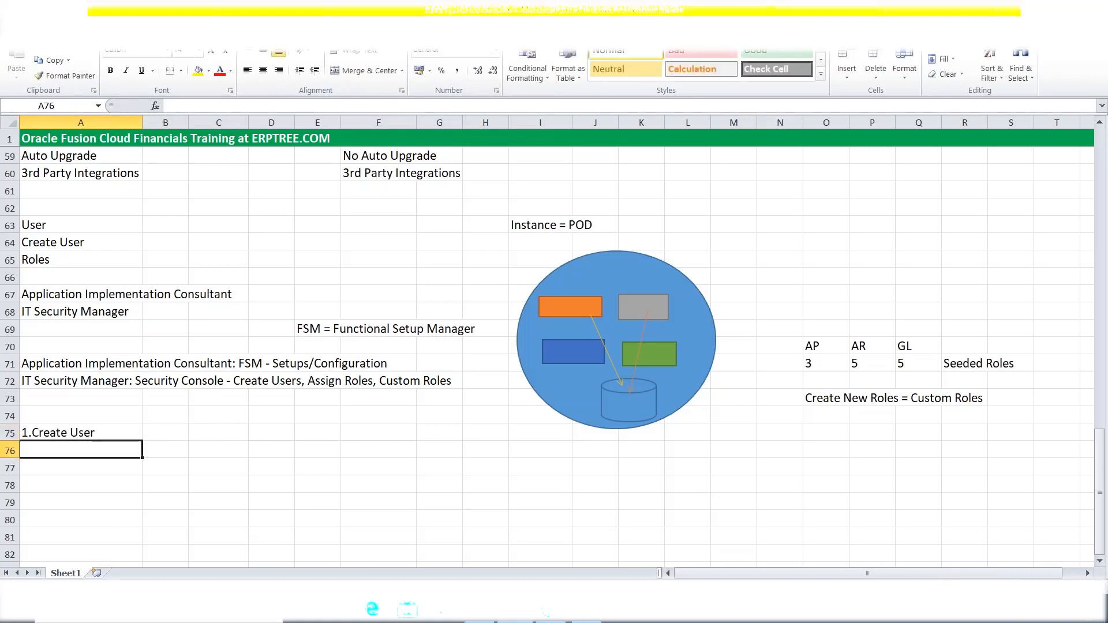
pyautogui.write('2.')
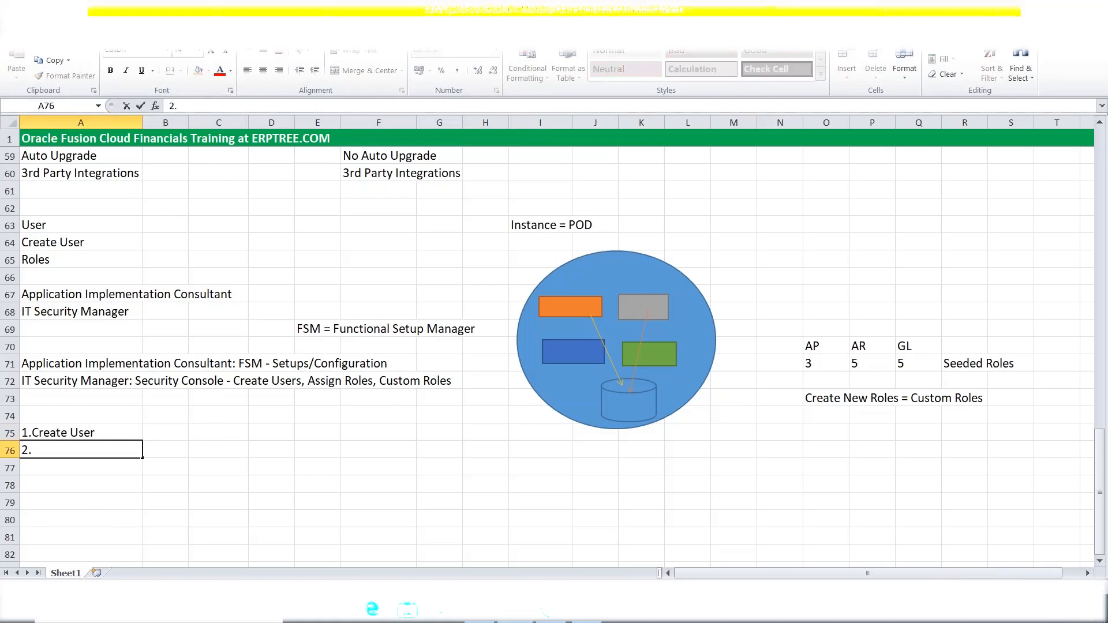
pyautogui.write('Assign Role')
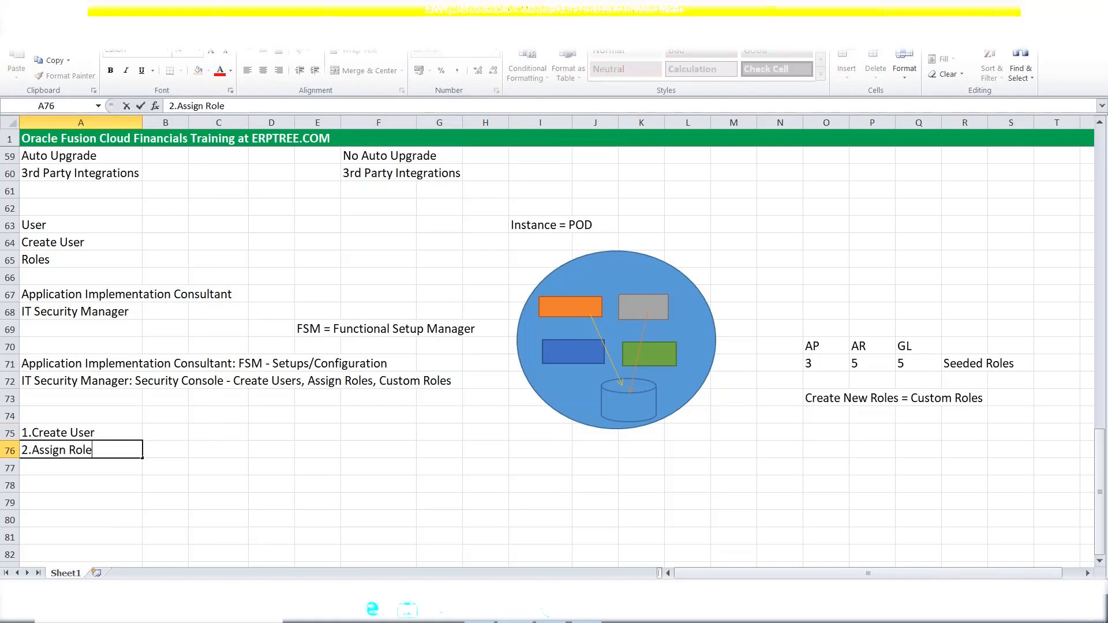
pyautogui.write('s to User')
pyautogui.click(74, 435)
pyautogui.click(82, 455)
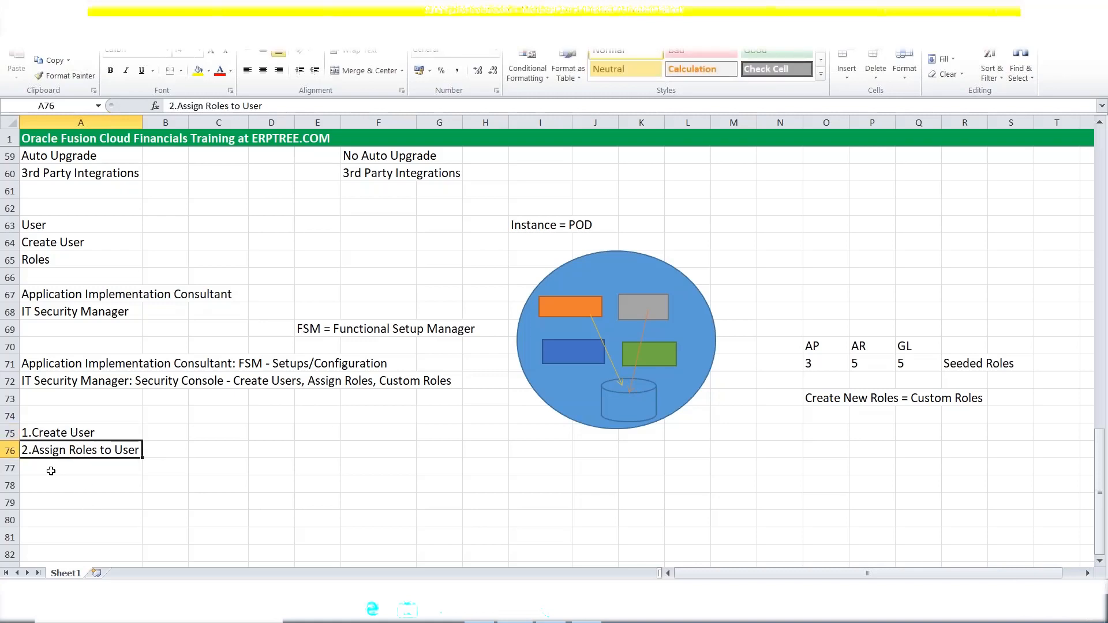
pyautogui.click(46, 467)
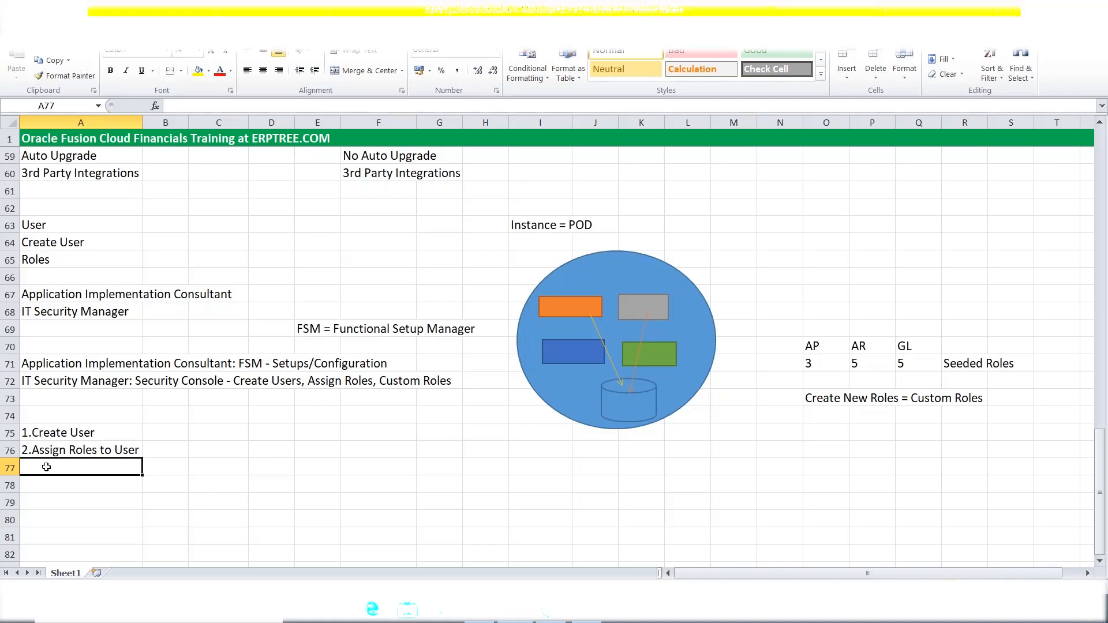
# Enter '3. Run Sync. Process' in A77 below the first two steps.
pyautogui.write('3.')
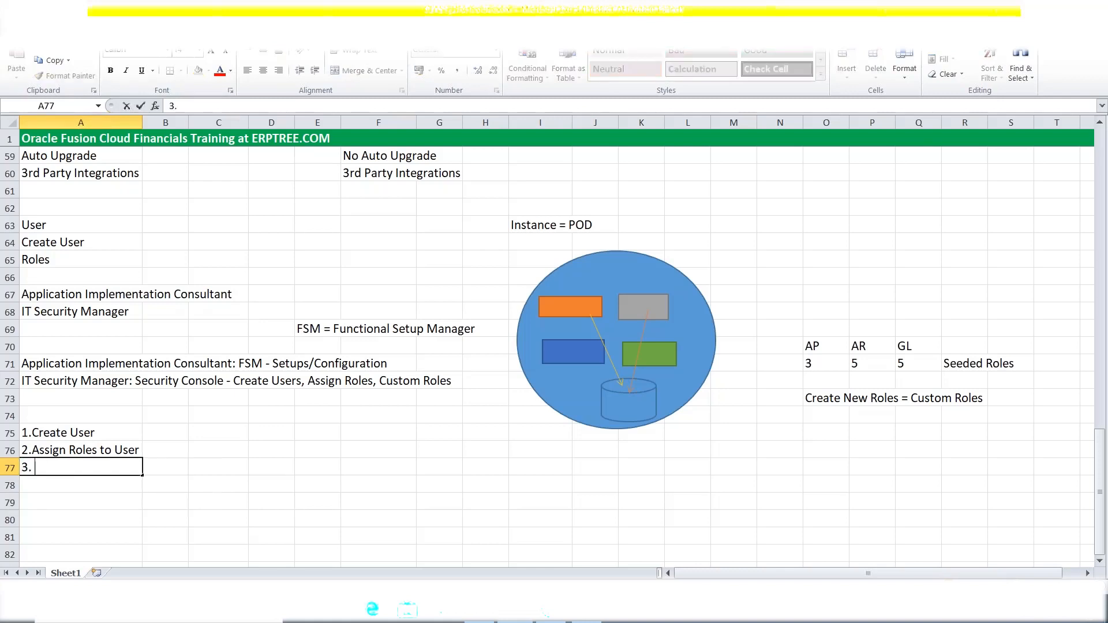
pyautogui.write(' Run Sync. Process')
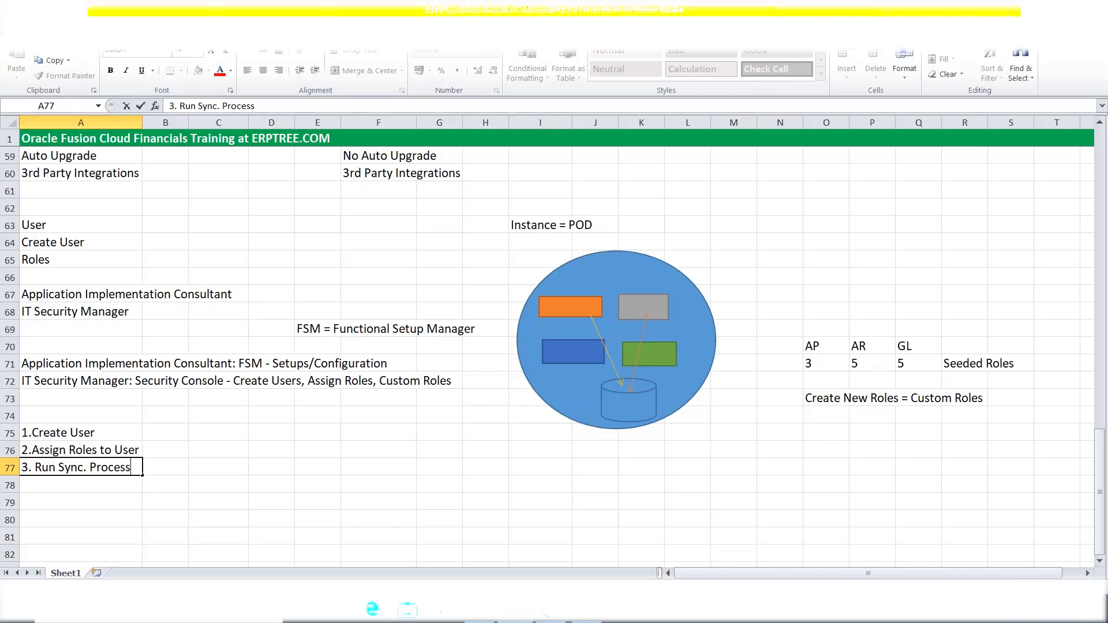
pyautogui.press('Tab')
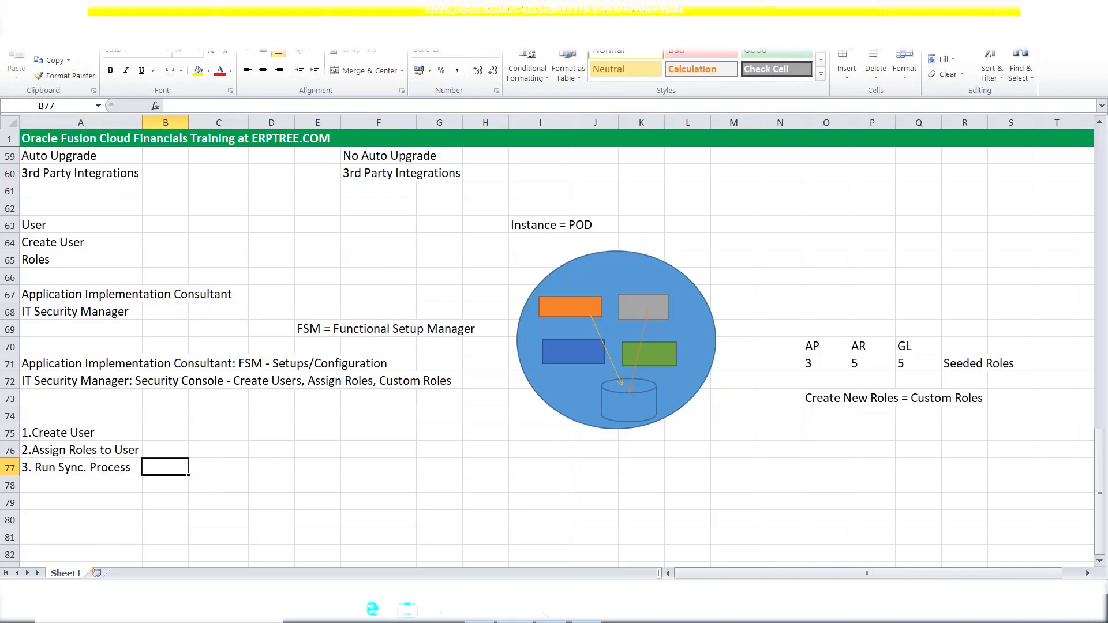
pyautogui.click(60, 435)
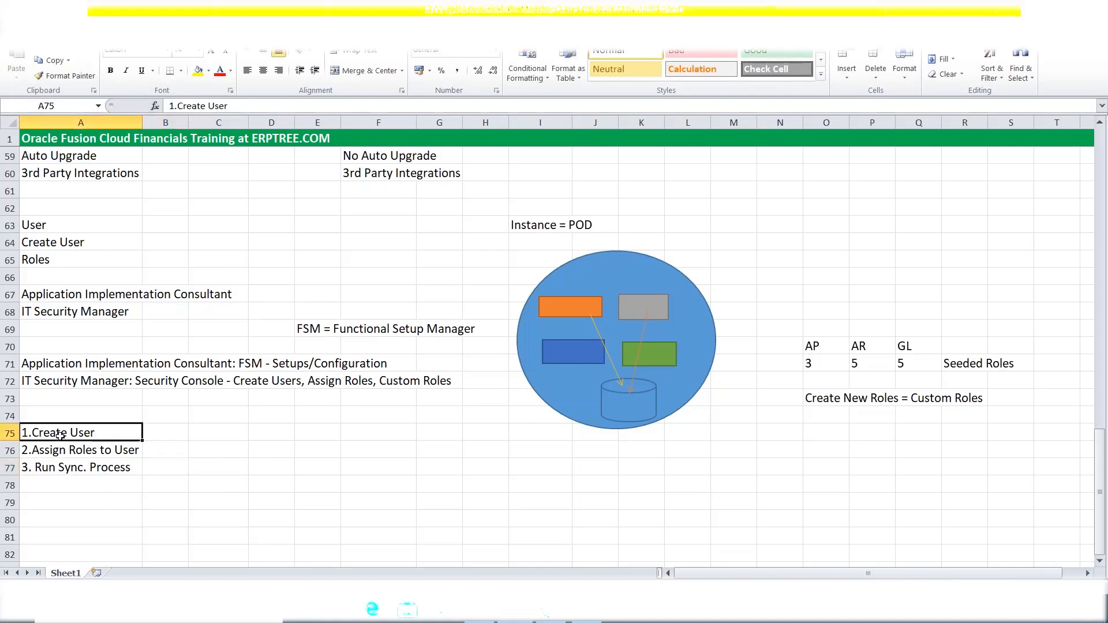
pyautogui.click(68, 447)
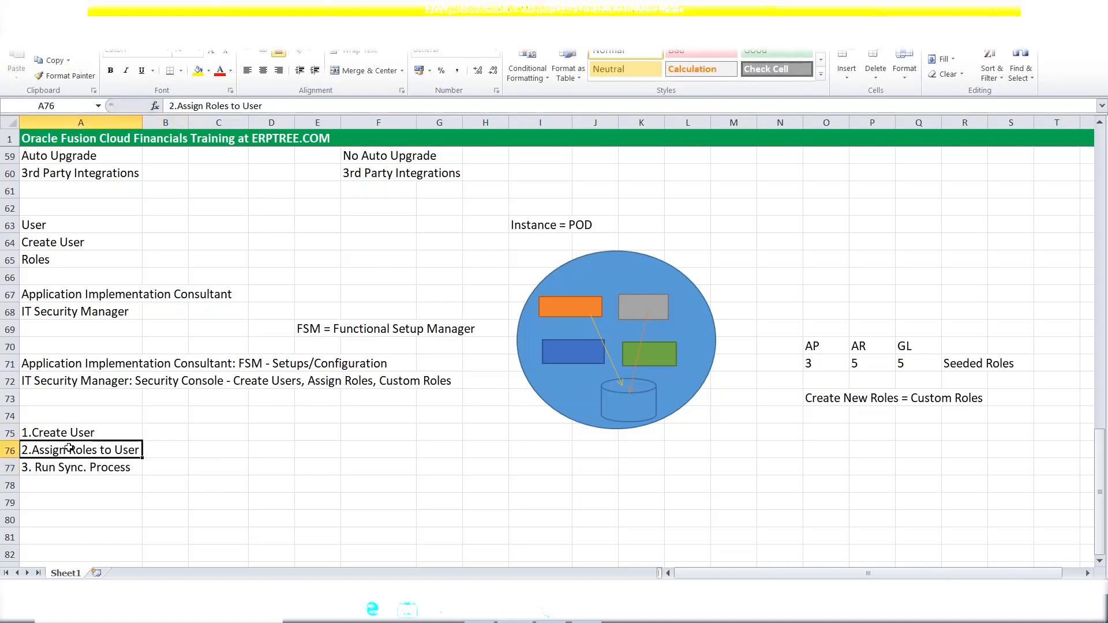
pyautogui.click(67, 467)
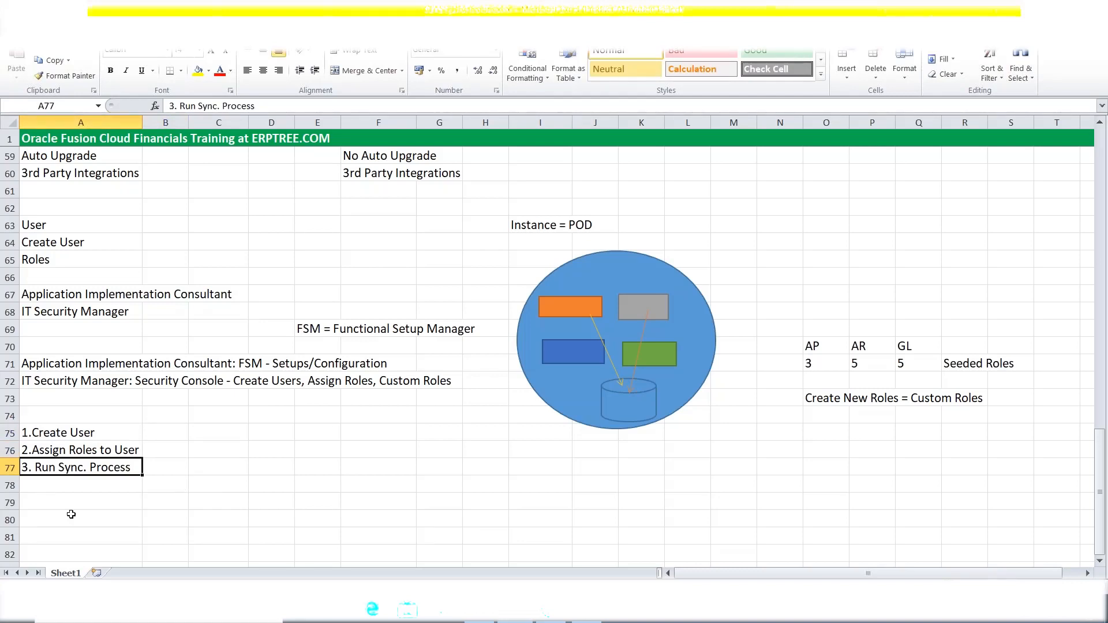
# Review the Create User, Assign Roles and Run Sync steps in A75–A77.
pyautogui.click(999, 104)
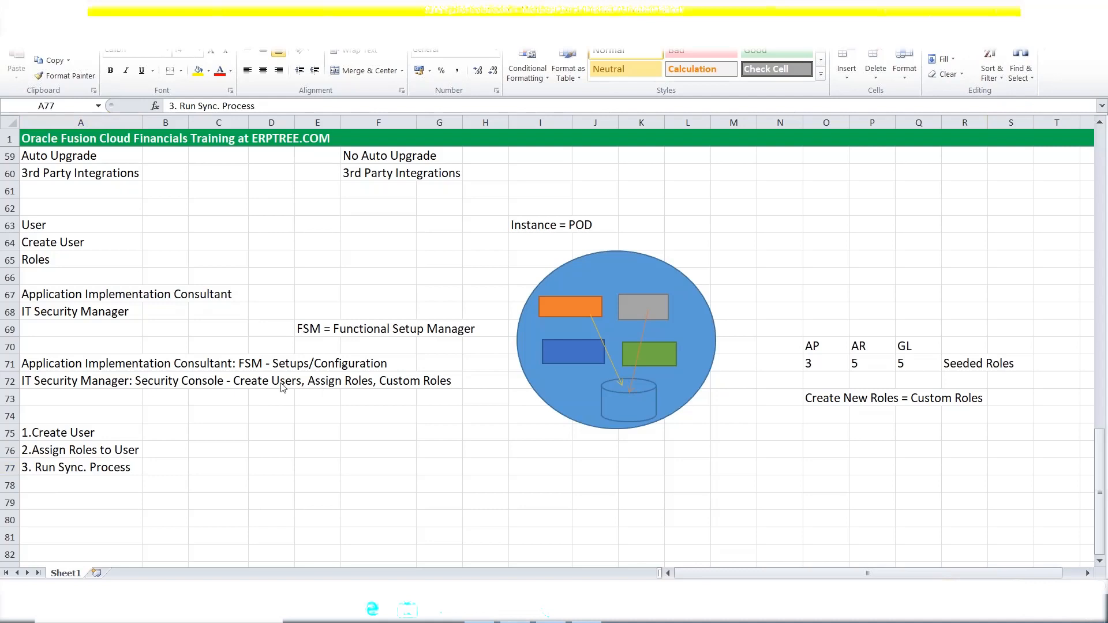
pyautogui.click(80, 436)
pyautogui.click(80, 436)
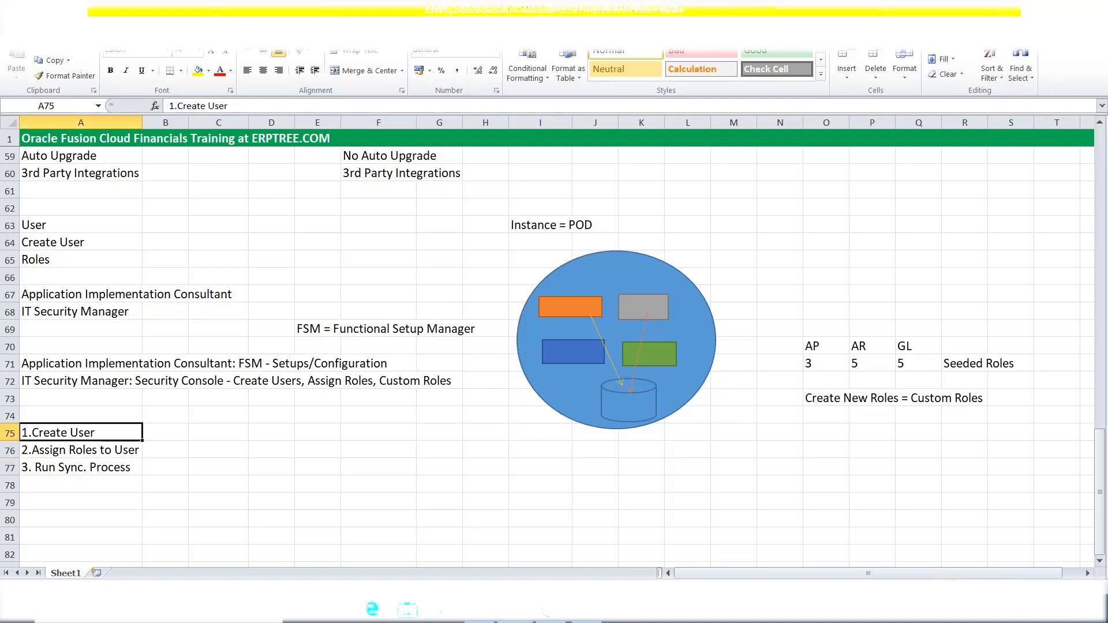
pyautogui.click(84, 451)
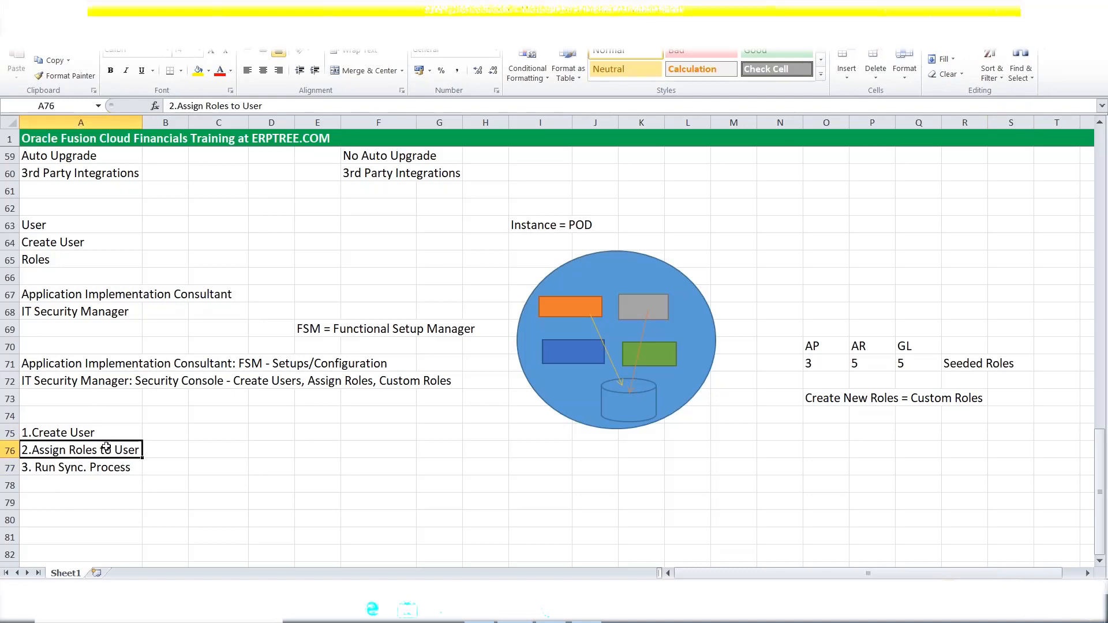
pyautogui.click(87, 434)
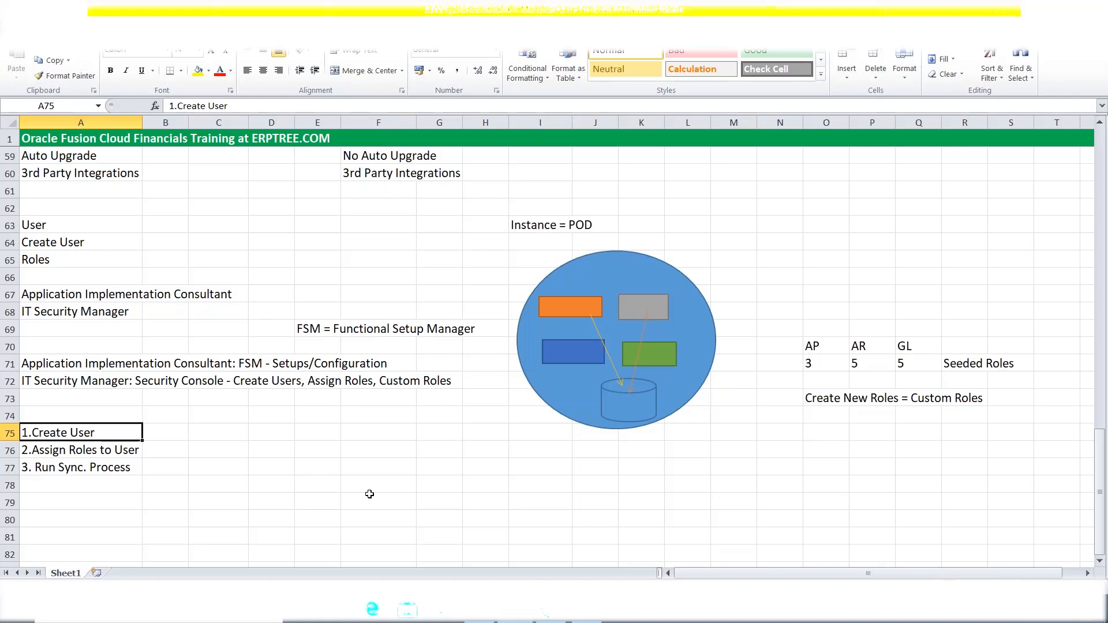
pyautogui.click(77, 452)
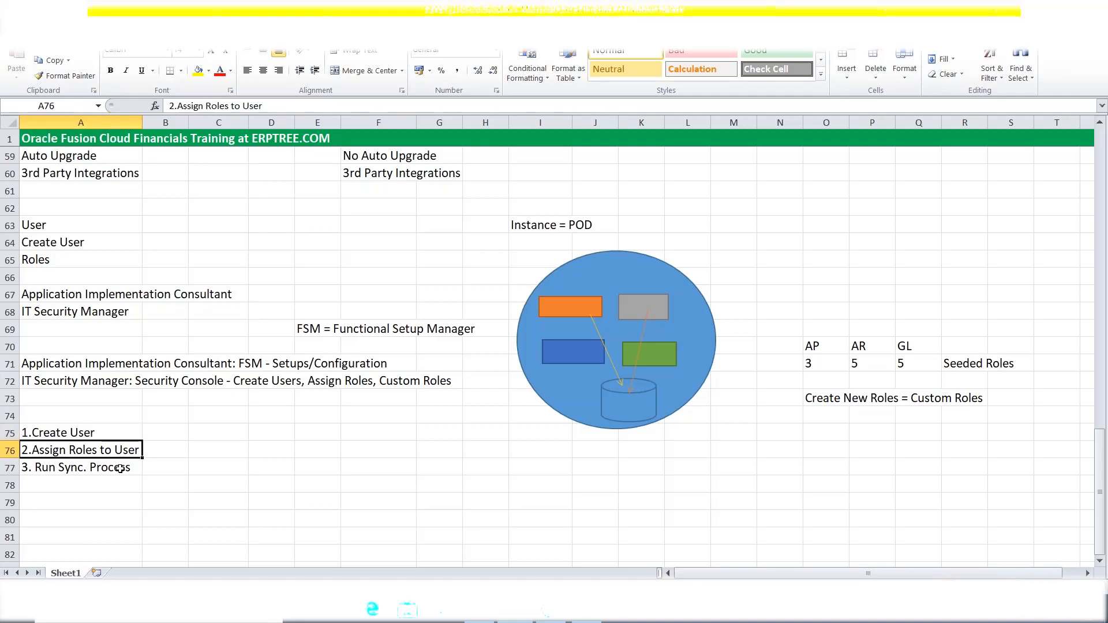
pyautogui.click(95, 433)
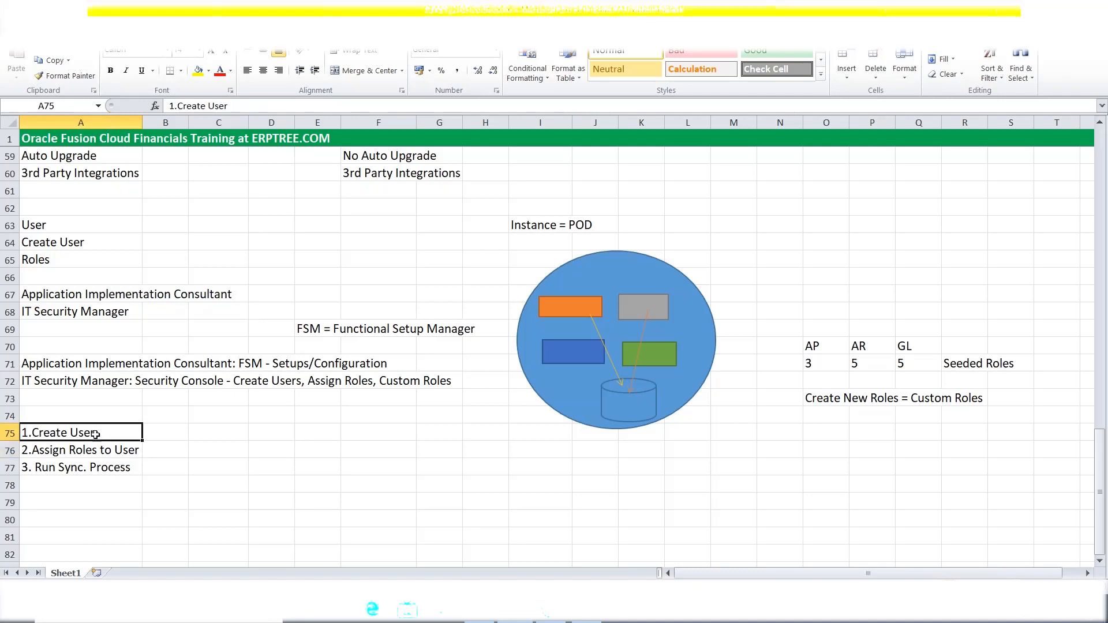
pyautogui.click(101, 455)
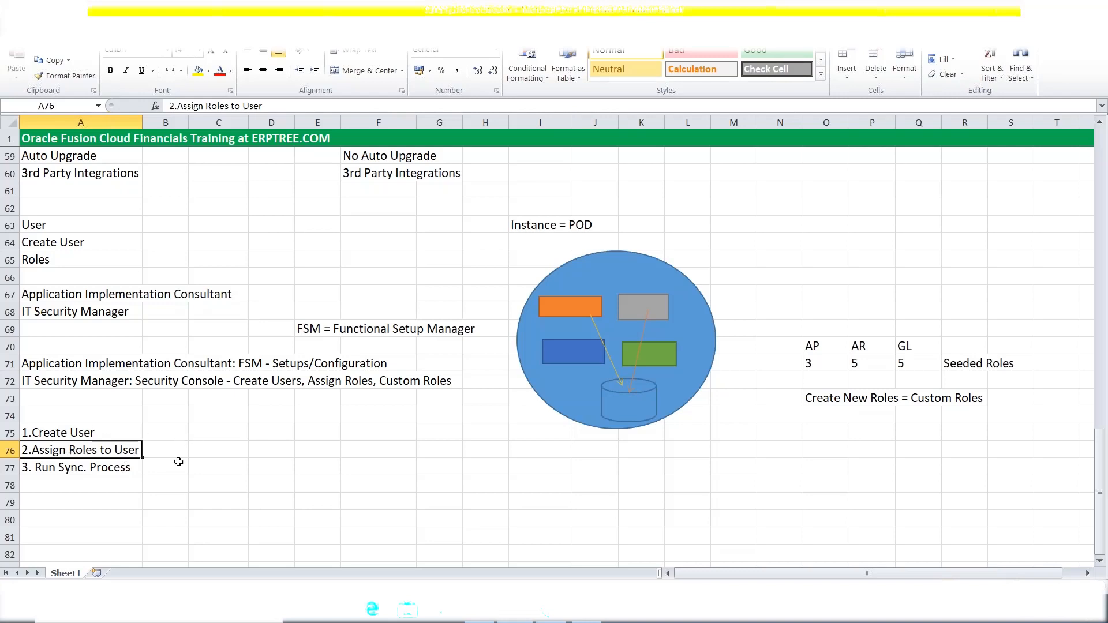
pyautogui.click(59, 469)
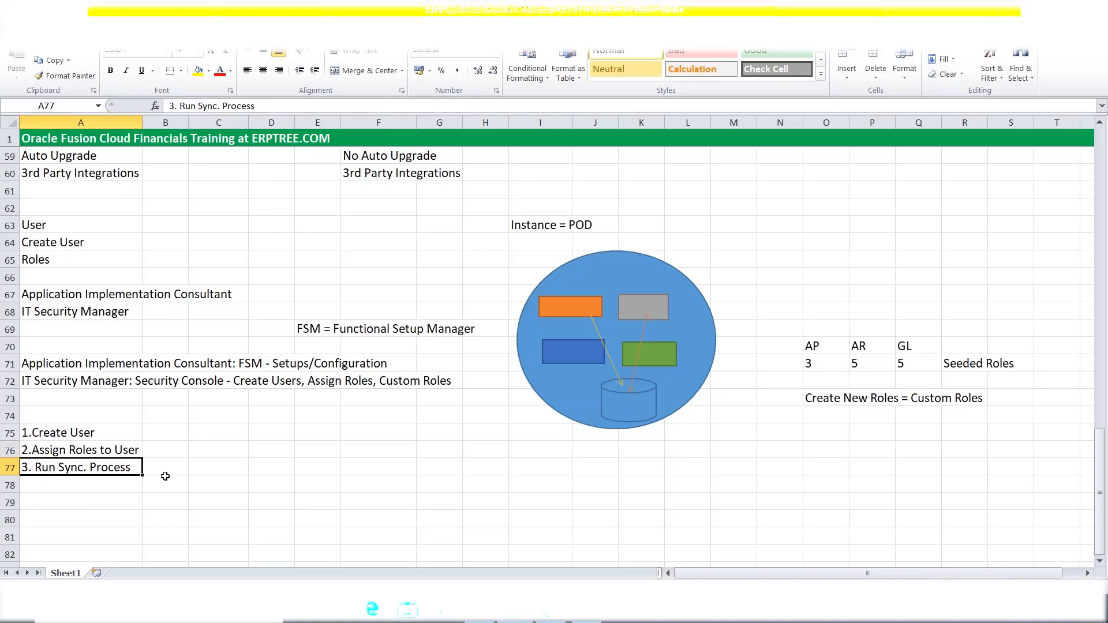
pyautogui.click(87, 436)
pyautogui.click(92, 450)
pyautogui.click(94, 434)
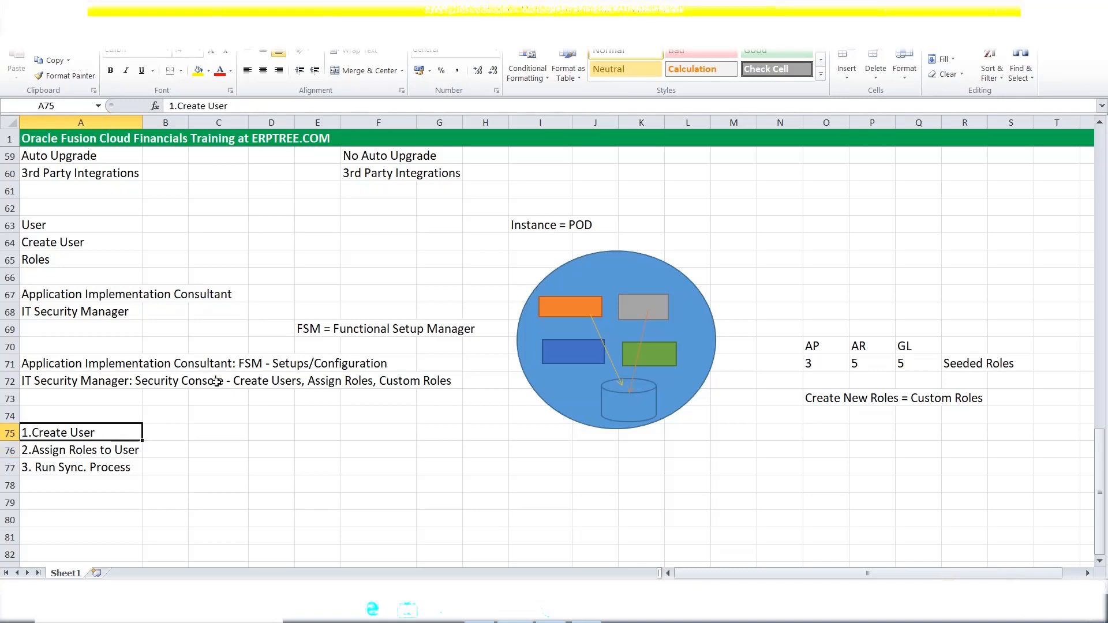
pyautogui.click(81, 470)
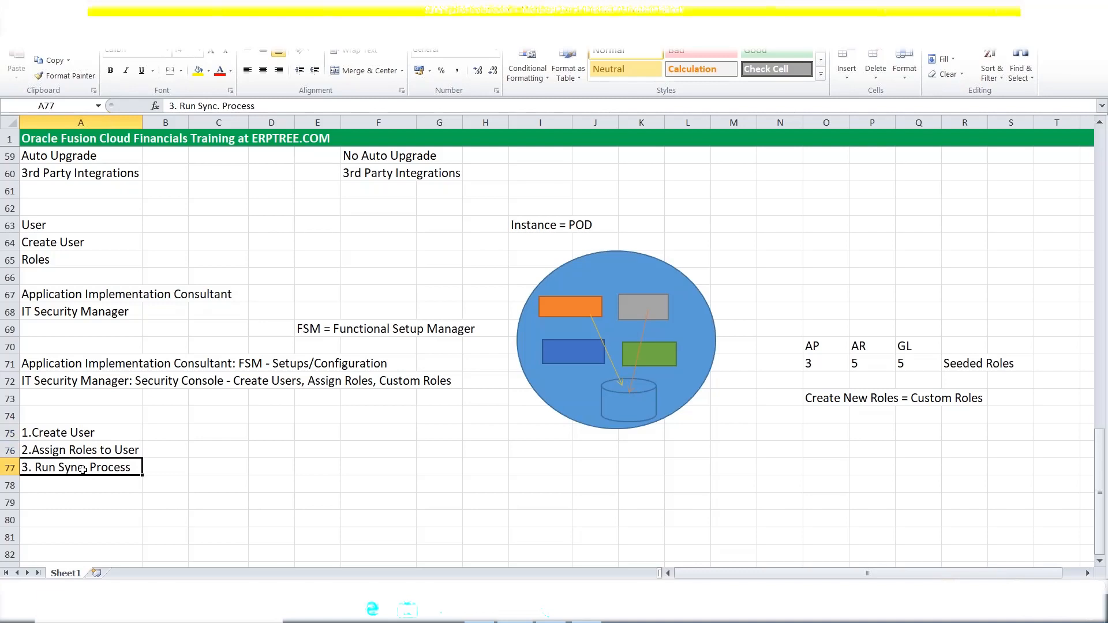
# Check the three listed steps in A75–A77 once more.
pyautogui.click(78, 432)
pyautogui.click(79, 450)
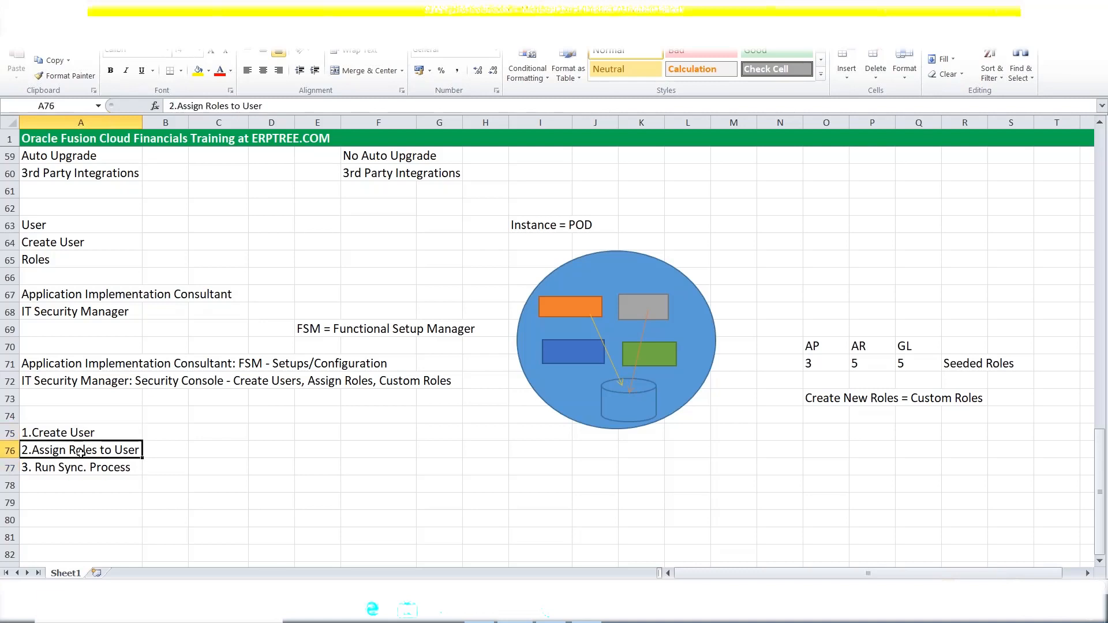
pyautogui.click(72, 470)
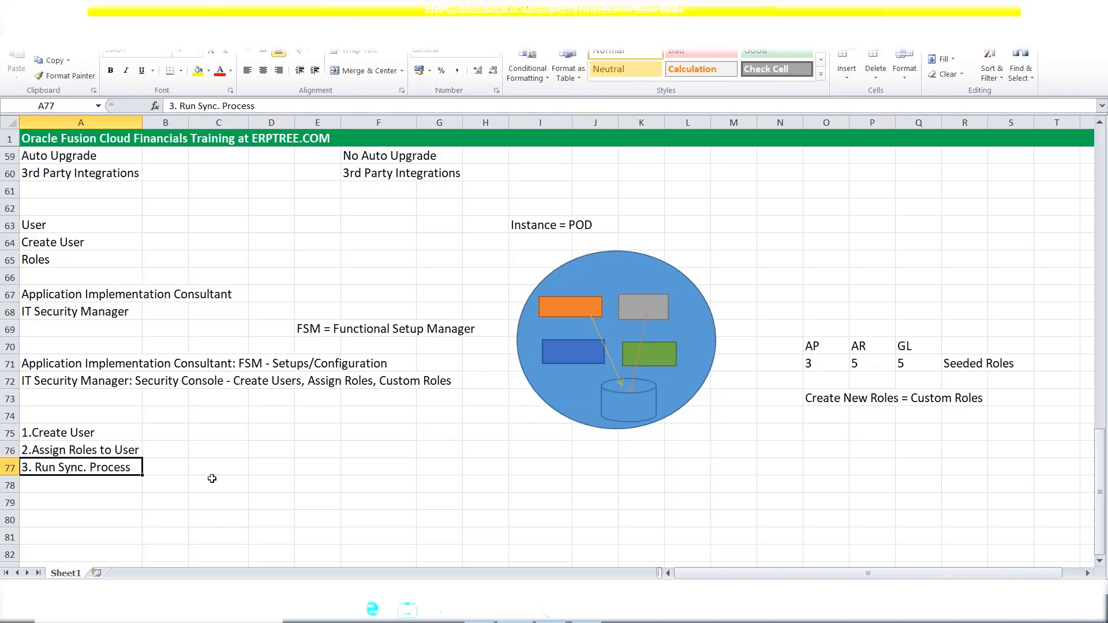
pyautogui.click(160, 473)
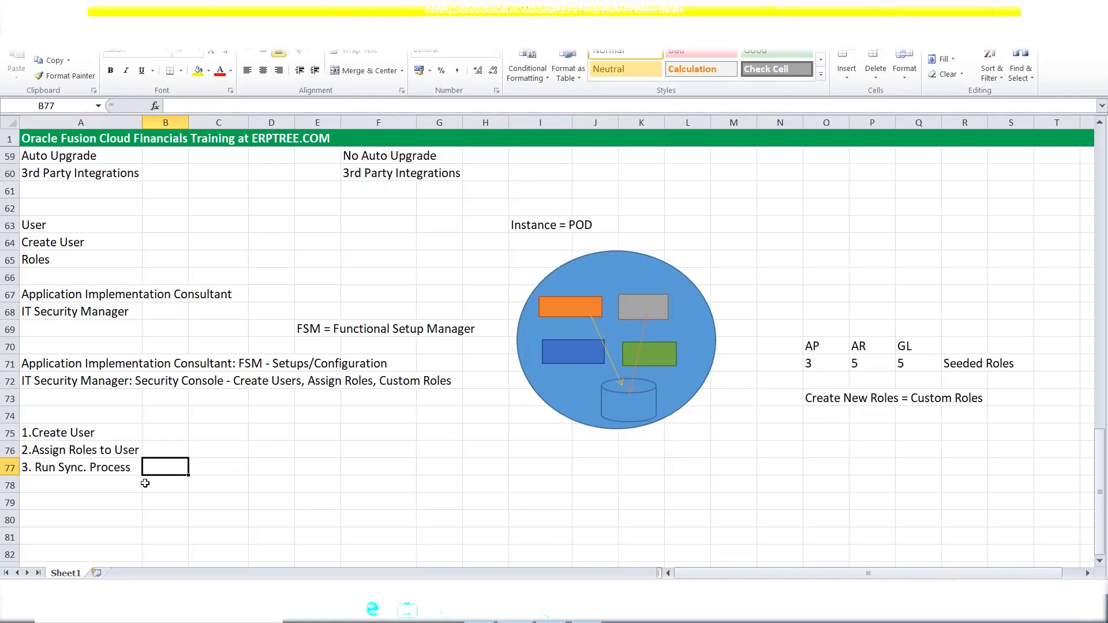
# Bring up the Oracle Applications Cloud sign-in page in the browser.
pyautogui.click(68, 438)
pyautogui.click(73, 449)
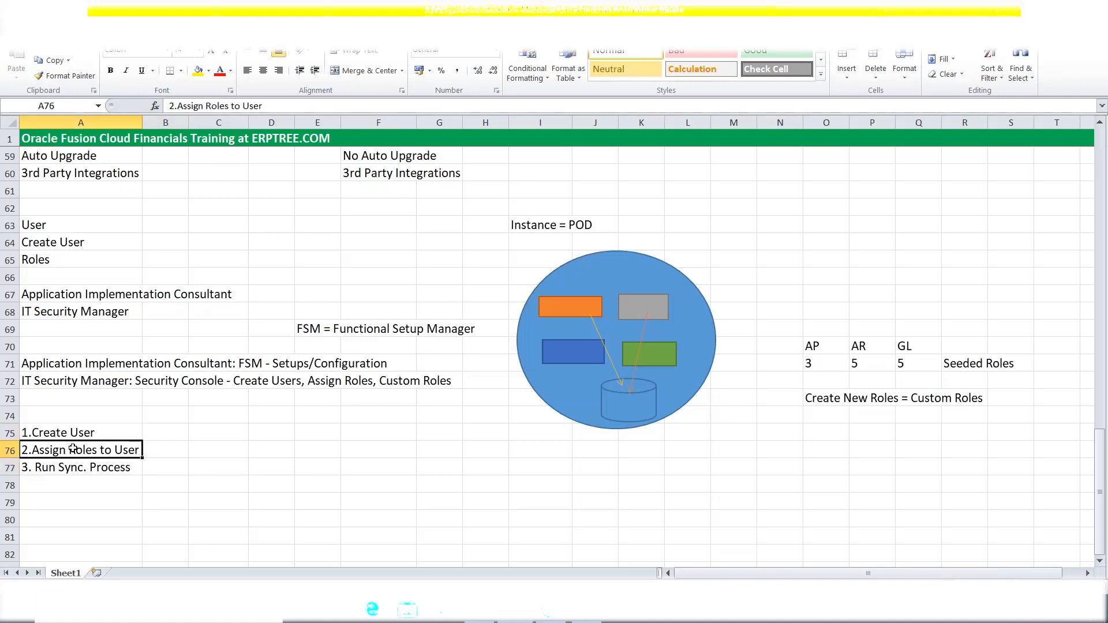
pyautogui.click(82, 469)
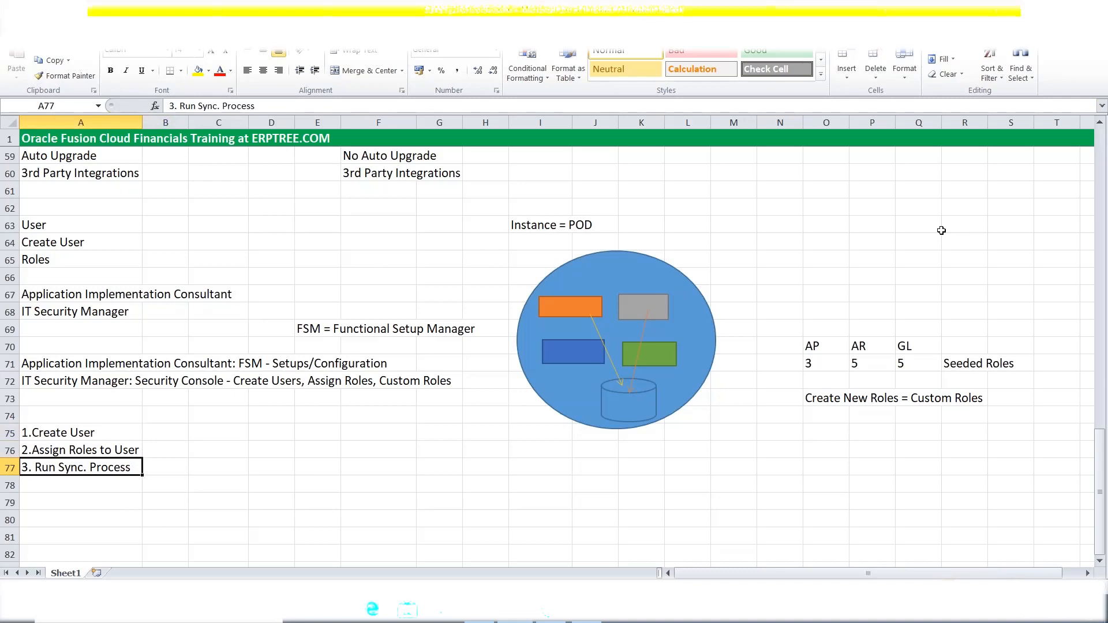
pyautogui.click(1039, 93)
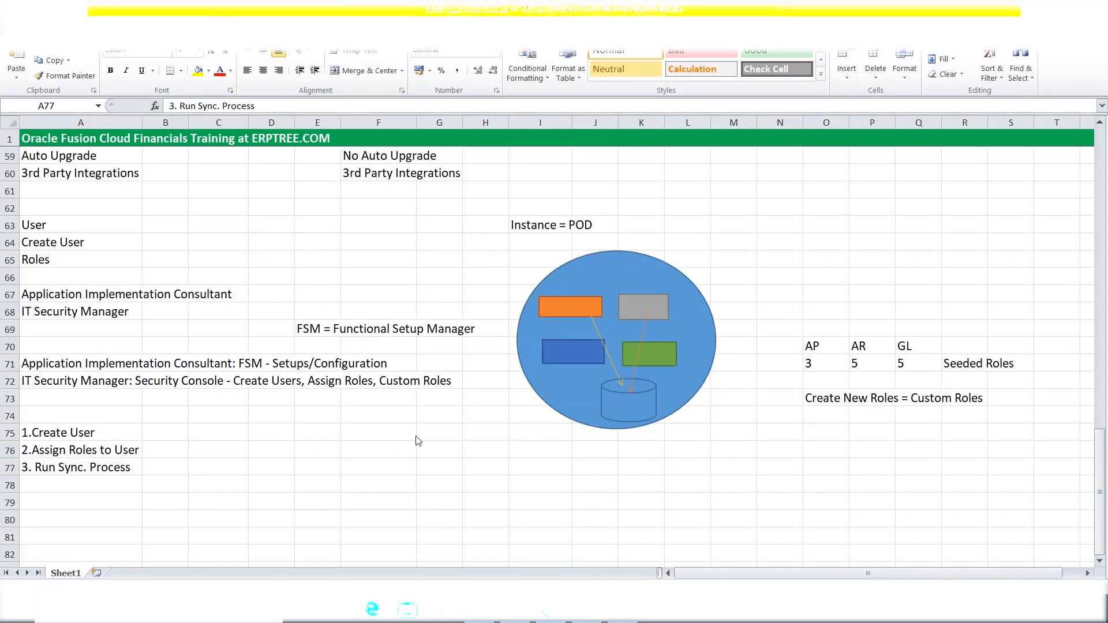
pyautogui.click(624, 612)
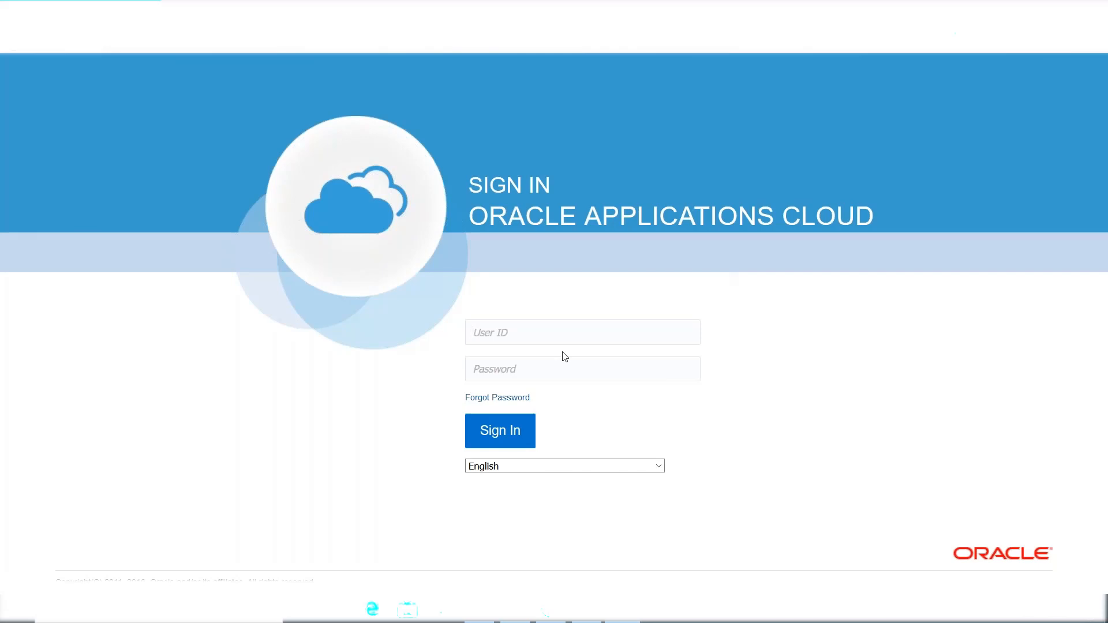
# Sign in with the training user ID and password, declining Firefox's save-login offer.
pyautogui.write('FA.STUDENTWelcome1')
pyautogui.press('Return')
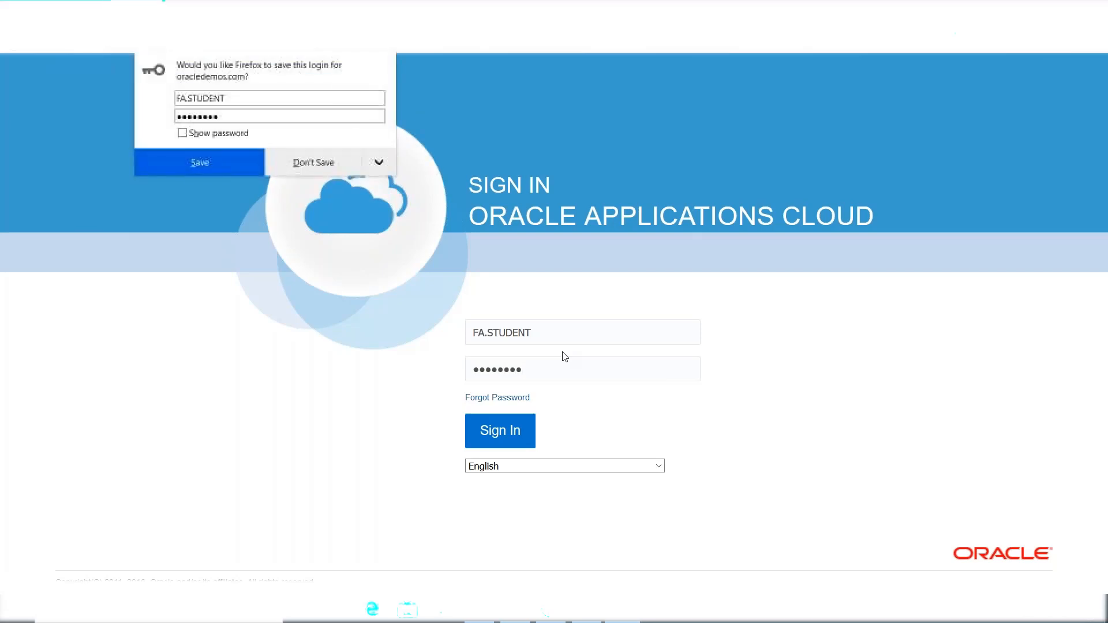
pyautogui.click(337, 160)
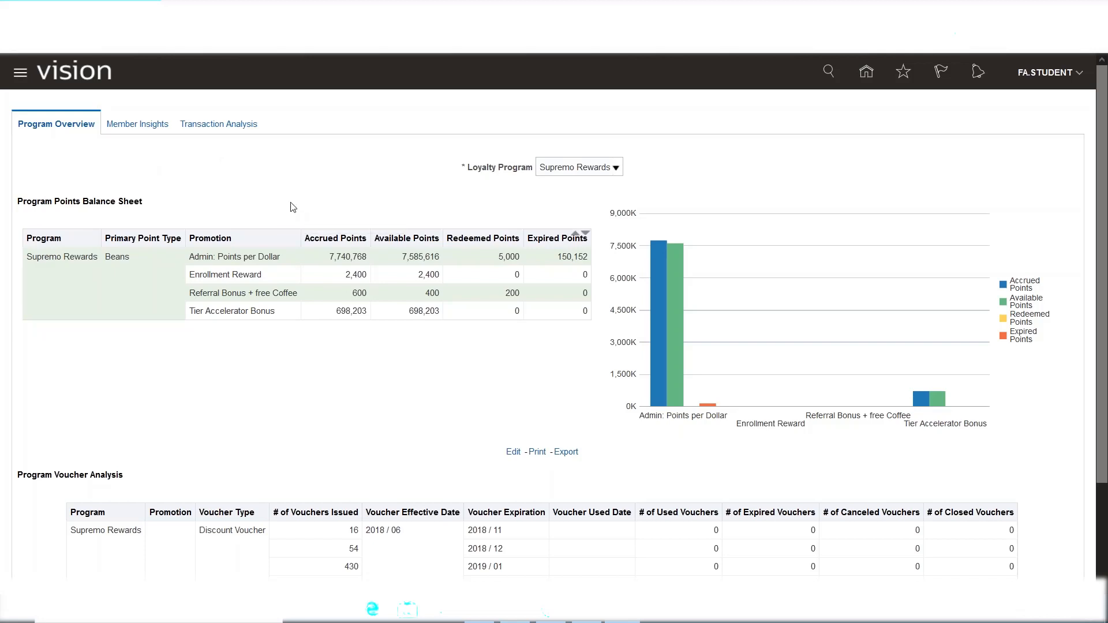
# Open the Navigator and scroll through its list of work areas.
pyautogui.click(20, 79)
pyautogui.click(20, 79)
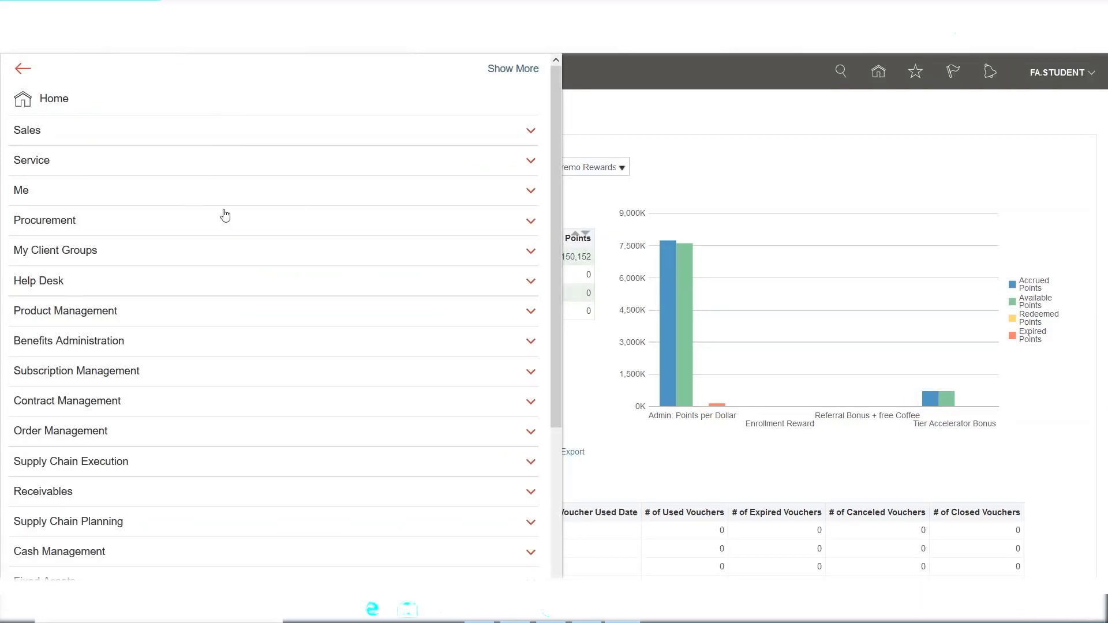
pyautogui.scroll(-4, 231, 166)
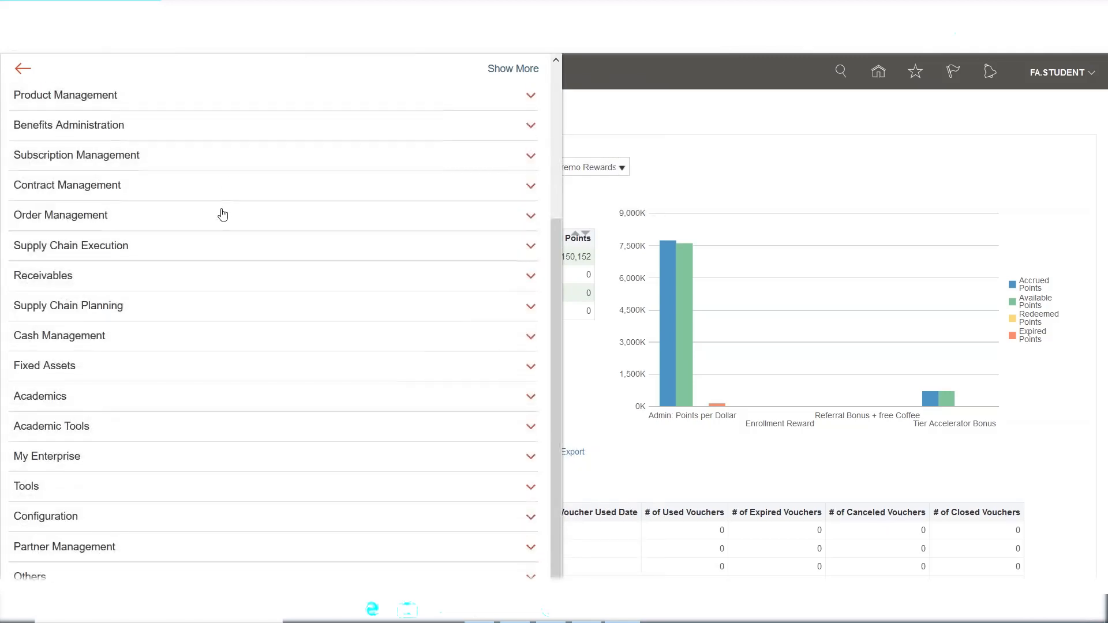
pyautogui.scroll(4, 224, 214)
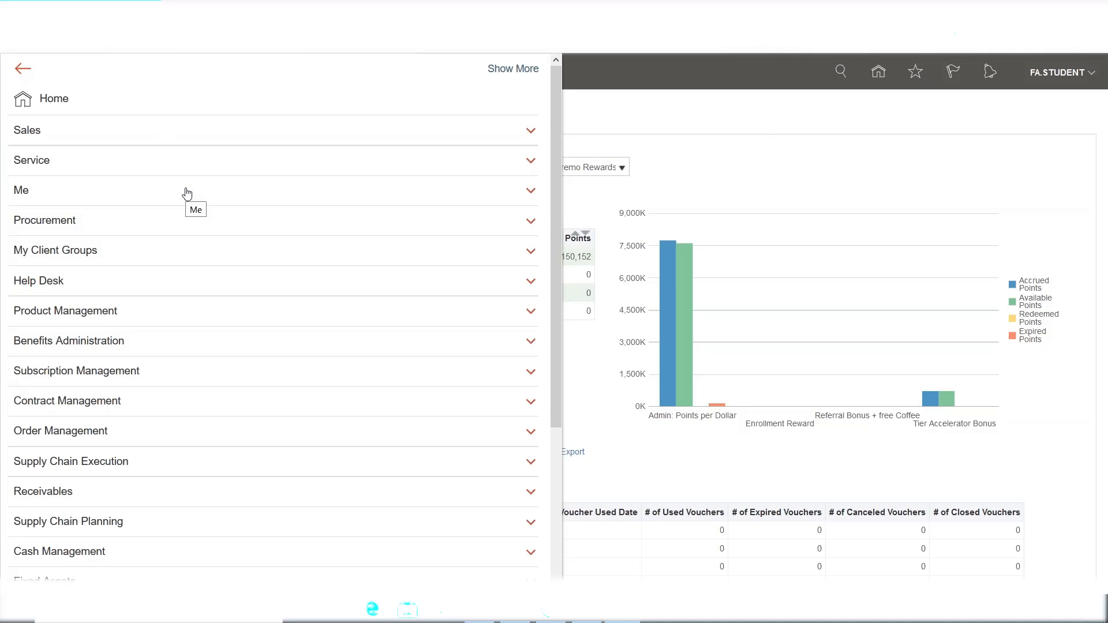
pyautogui.scroll(-4, 163, 182)
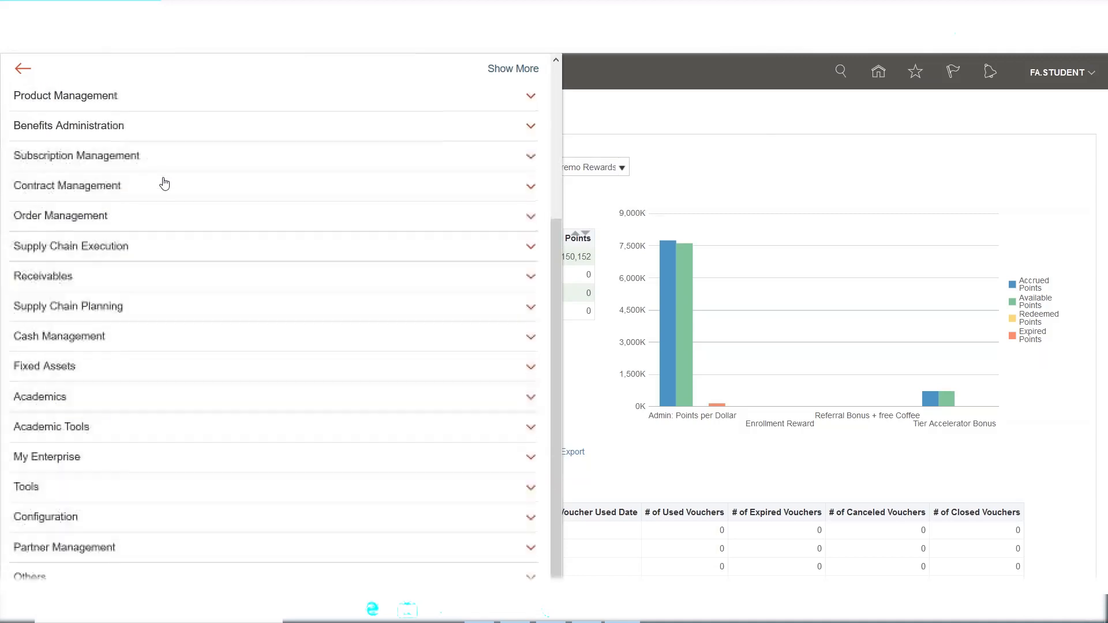
pyautogui.scroll(4, 165, 184)
pyautogui.scroll(-4, 165, 183)
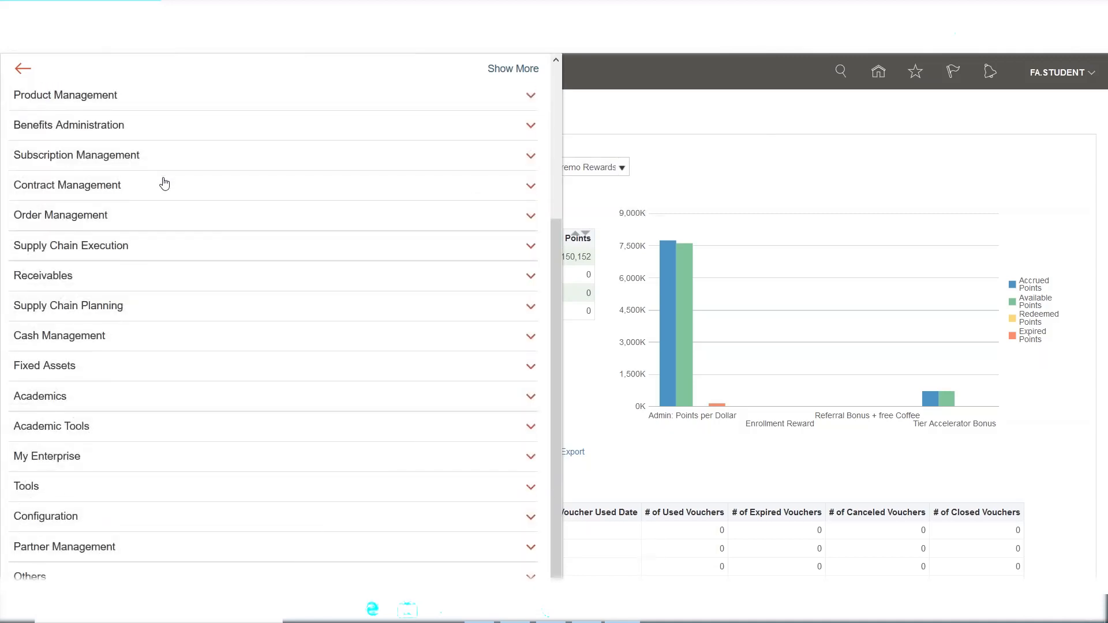
pyautogui.scroll(4, 165, 184)
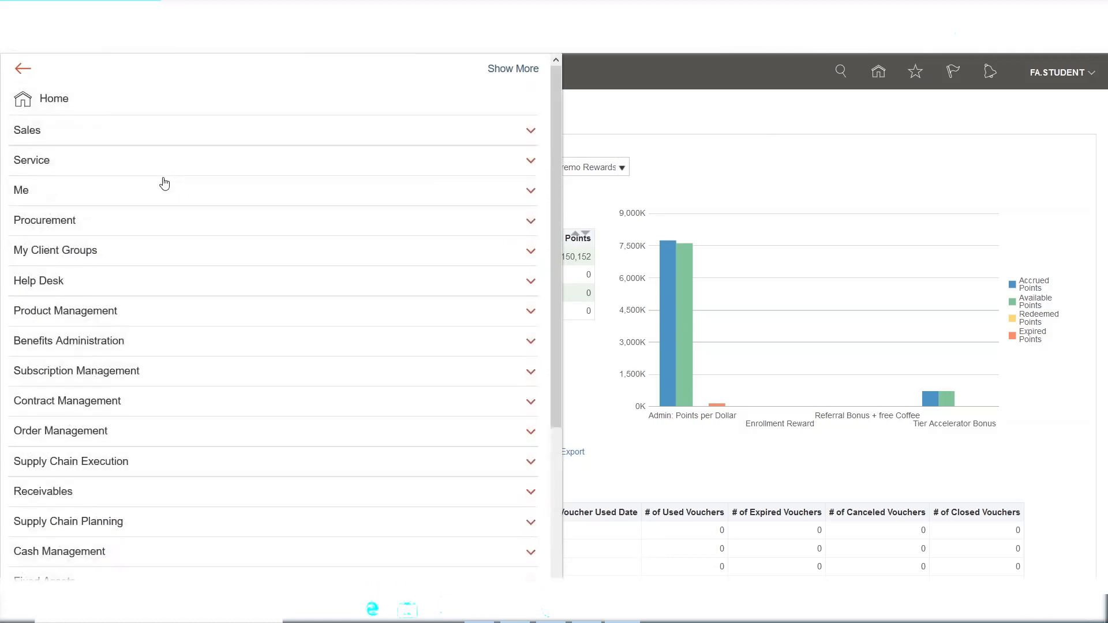
pyautogui.click(765, 110)
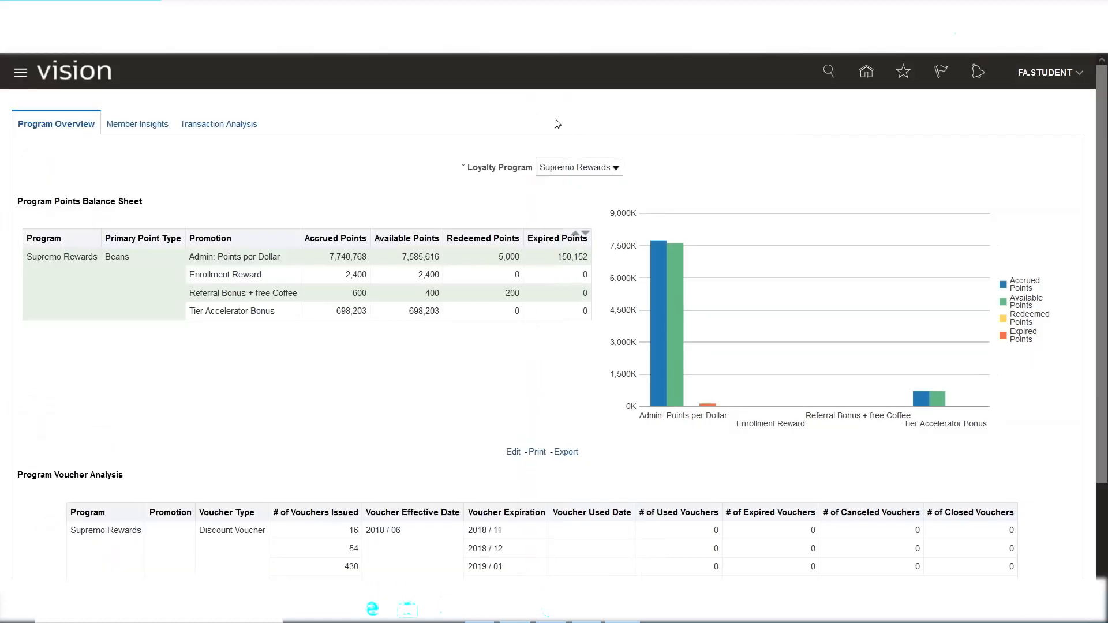
# Reopen the Navigator and expand its Tools group.
pyautogui.click(21, 74)
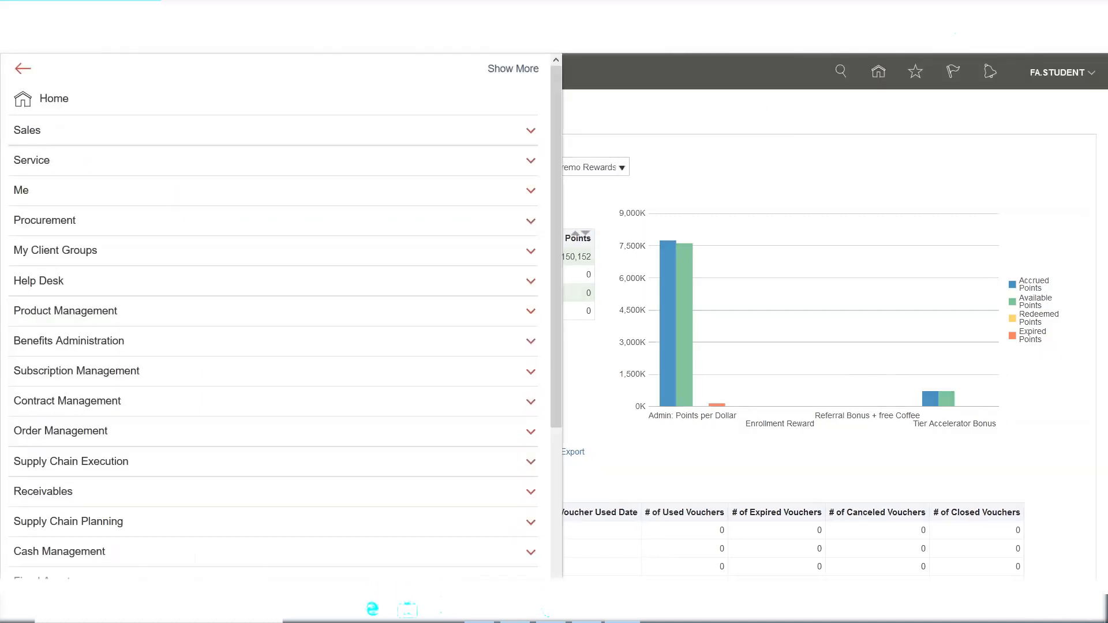
pyautogui.scroll(-3, 124, 167)
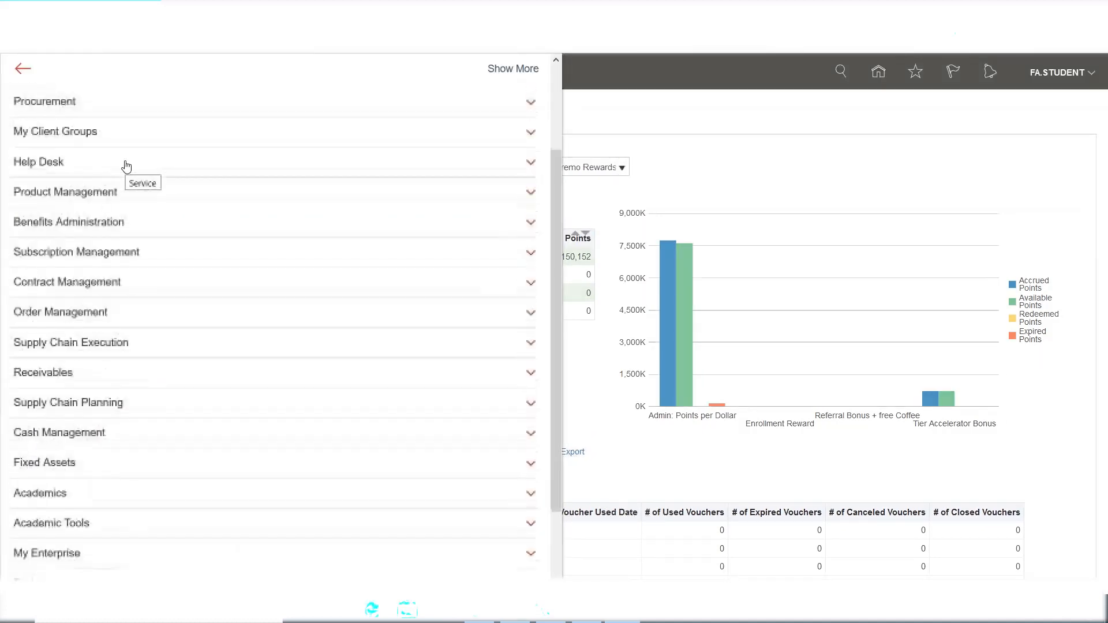
pyautogui.scroll(-1, 125, 166)
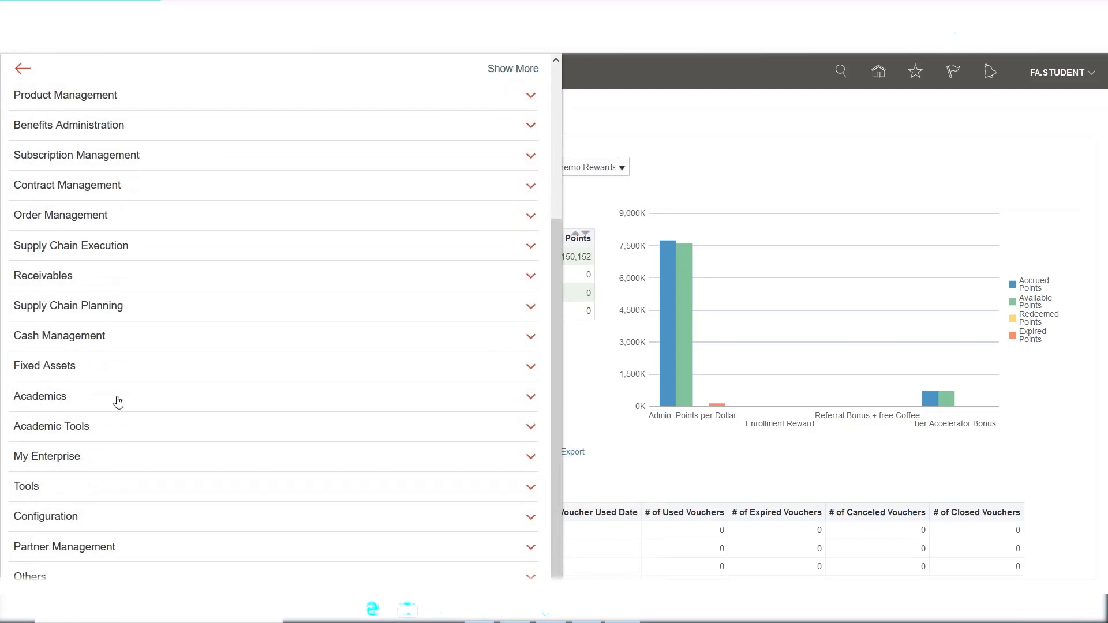
pyautogui.click(29, 492)
pyautogui.scroll(-2, 133, 415)
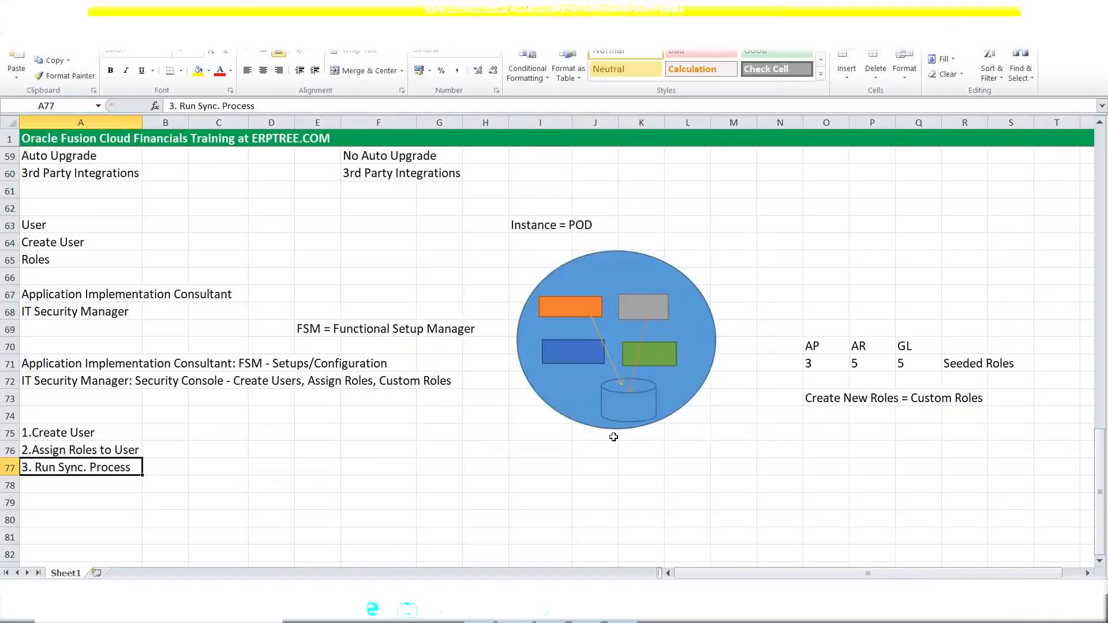
# Enter 'Task' in cell G76 of the Excel sheet.
pyautogui.click(427, 443)
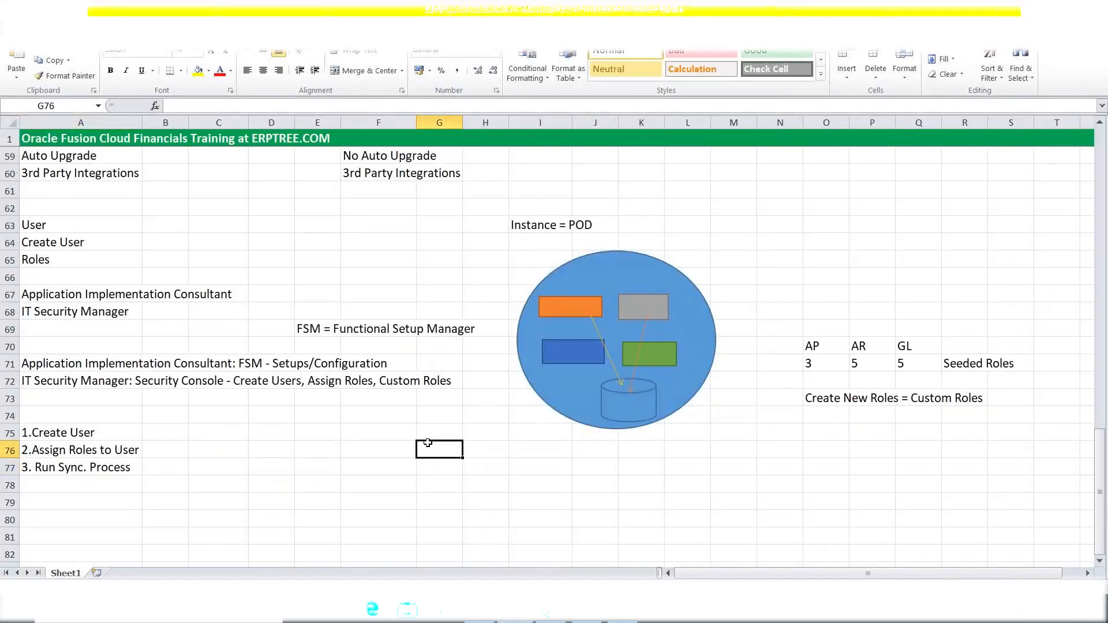
pyautogui.write('Task')
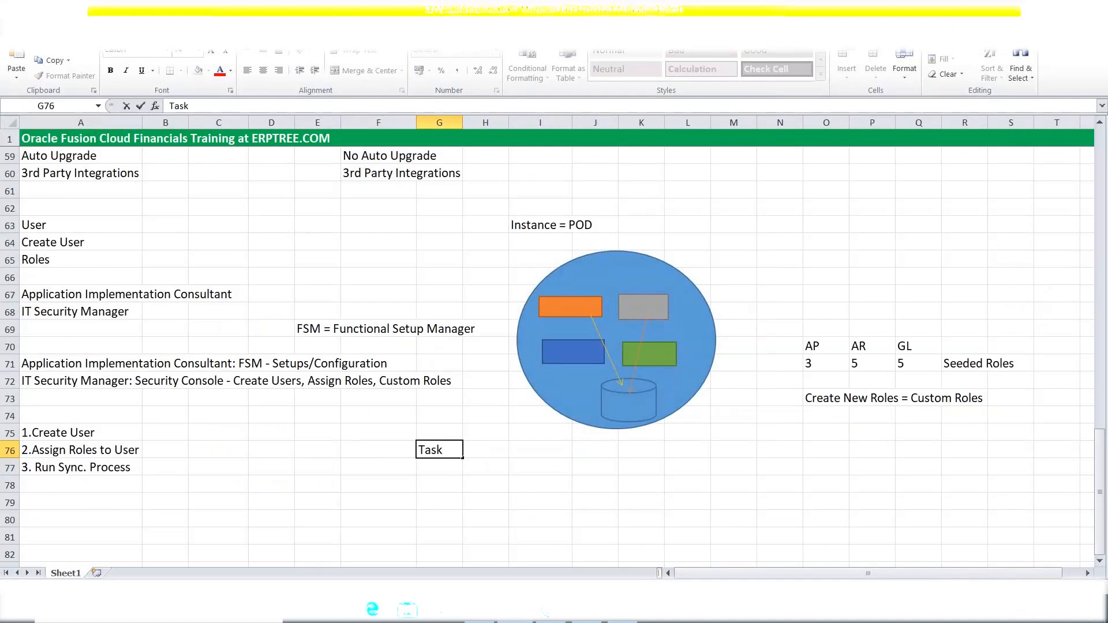
pyautogui.click(451, 467)
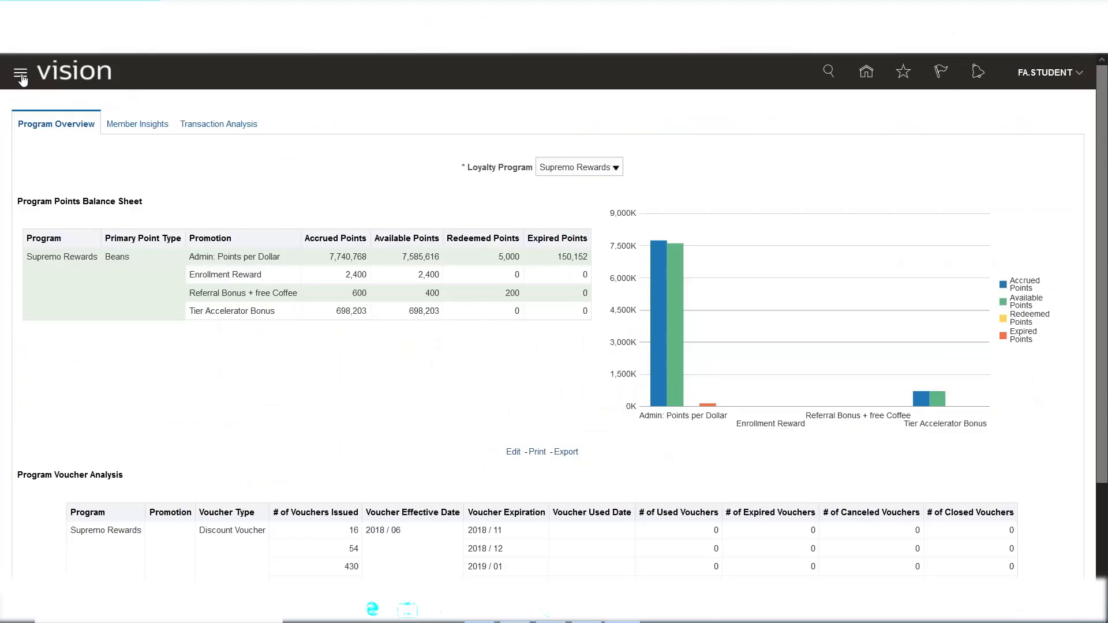
# Open the Security Console from the Navigator's Tools group.
pyautogui.click(21, 73)
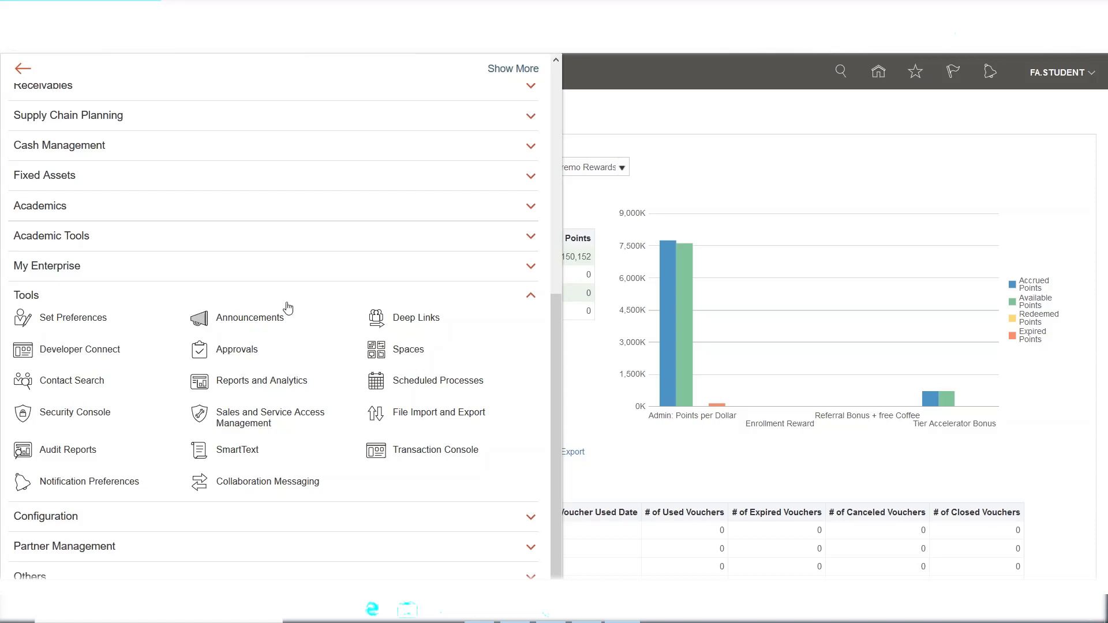
pyautogui.click(789, 128)
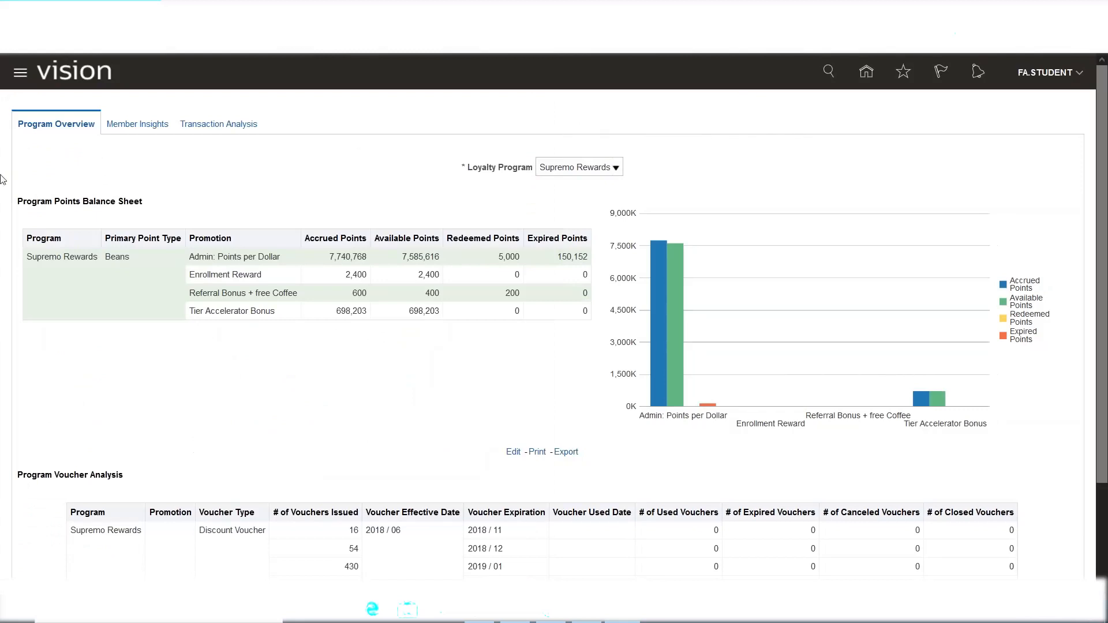
pyautogui.click(20, 73)
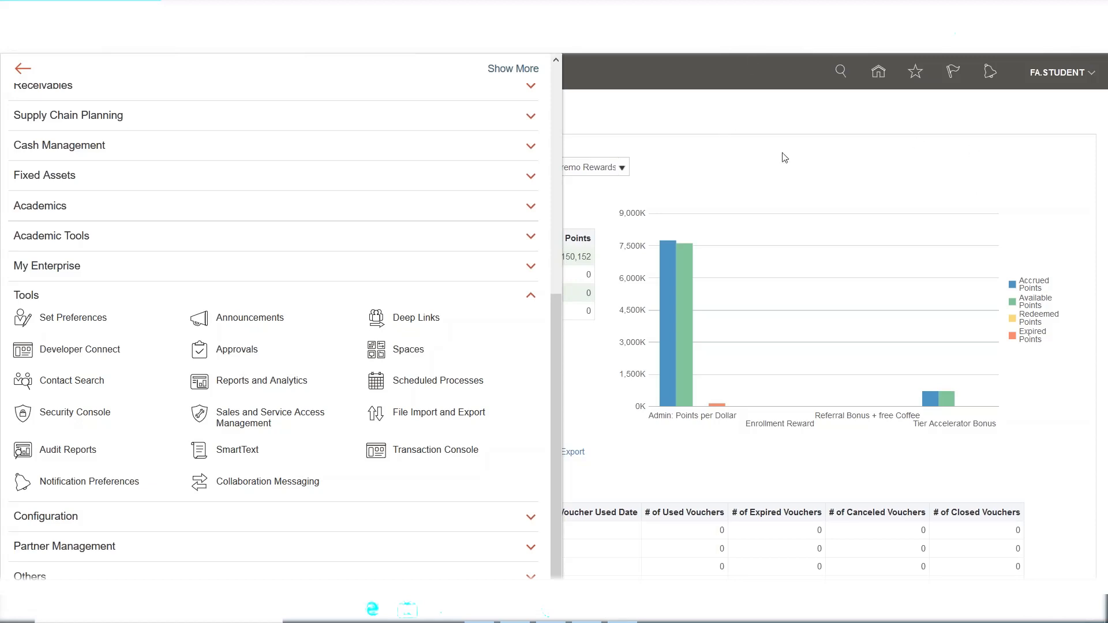
pyautogui.click(58, 416)
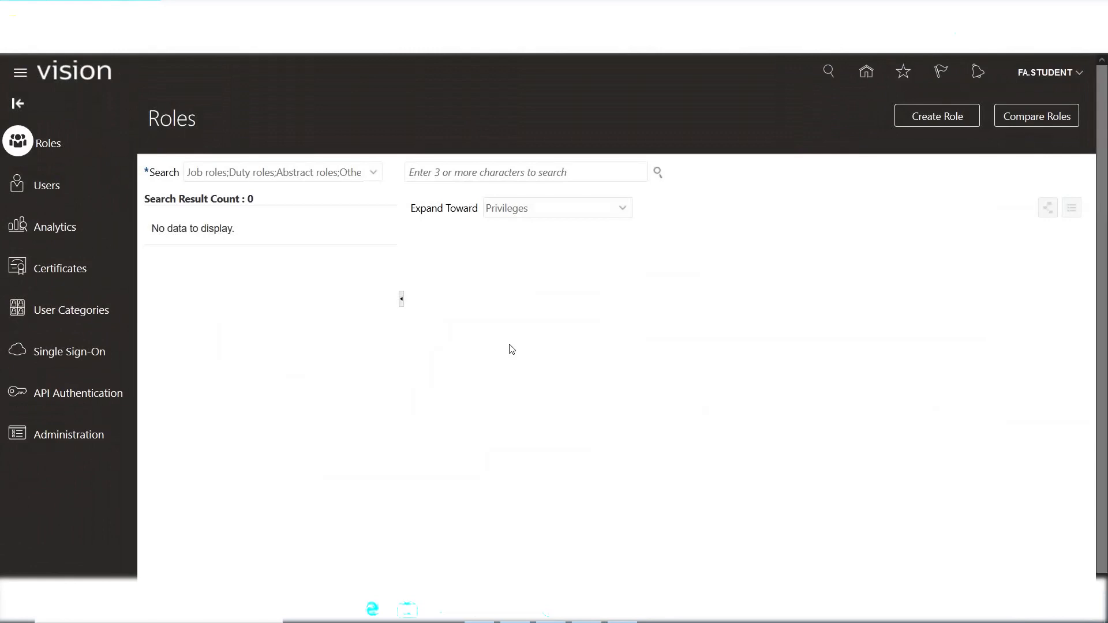
# Go to the Users section of the Security Console.
pyautogui.click(46, 185)
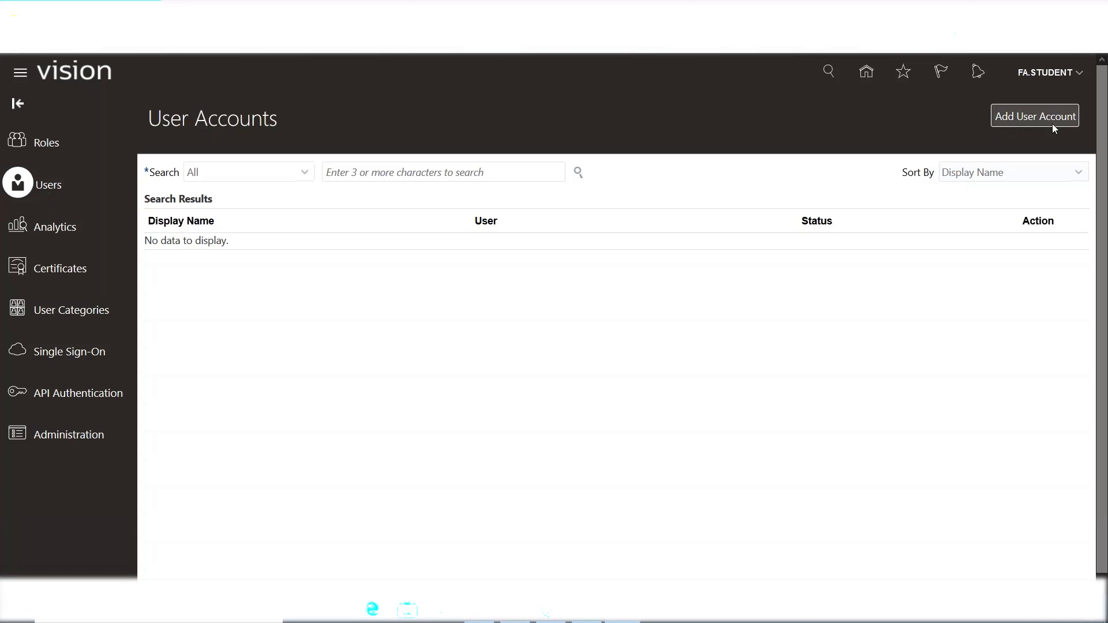
# Start a new user account and place the cursor in Last Name.
pyautogui.click(1021, 119)
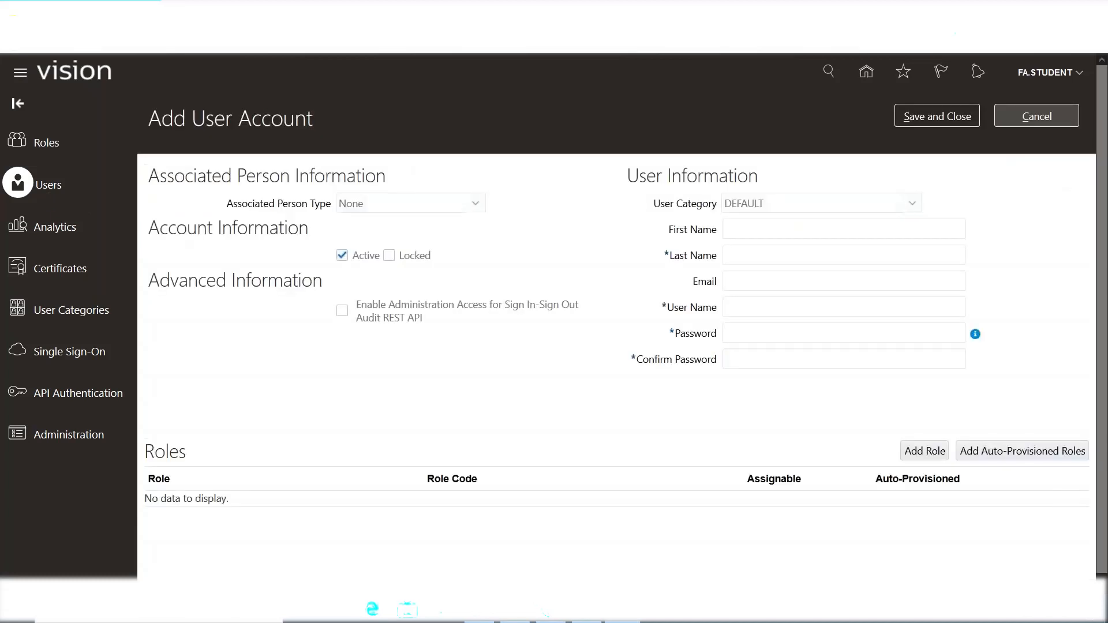
pyautogui.click(755, 258)
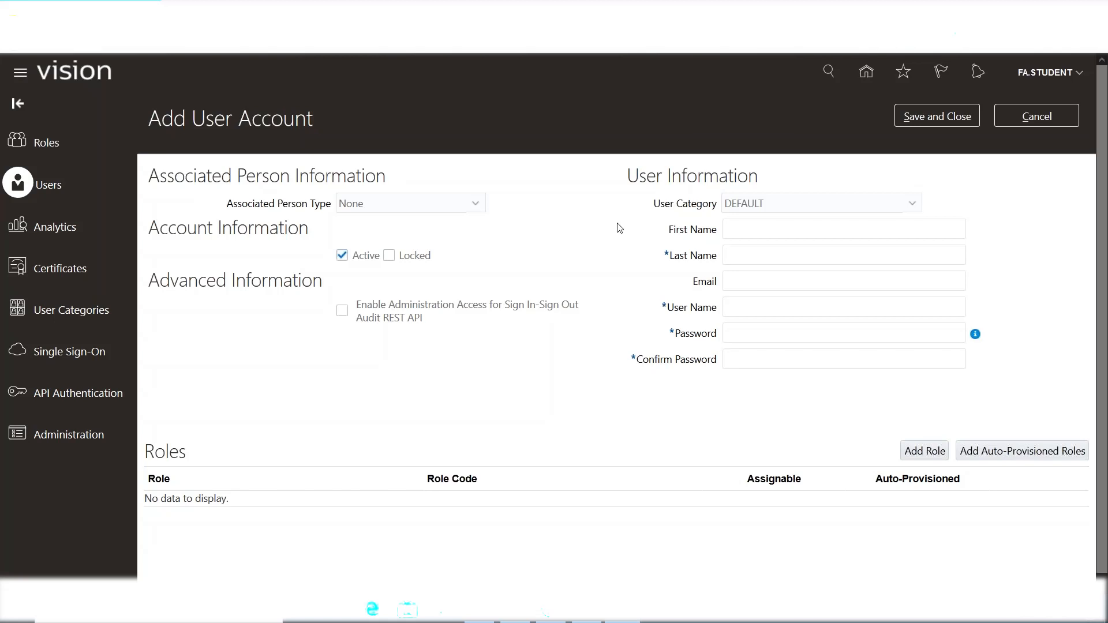
# Enter ERPTREE as the new account's last name.
pyautogui.click(800, 251)
pyautogui.write('ERPTREE')
pyautogui.press('Tab')
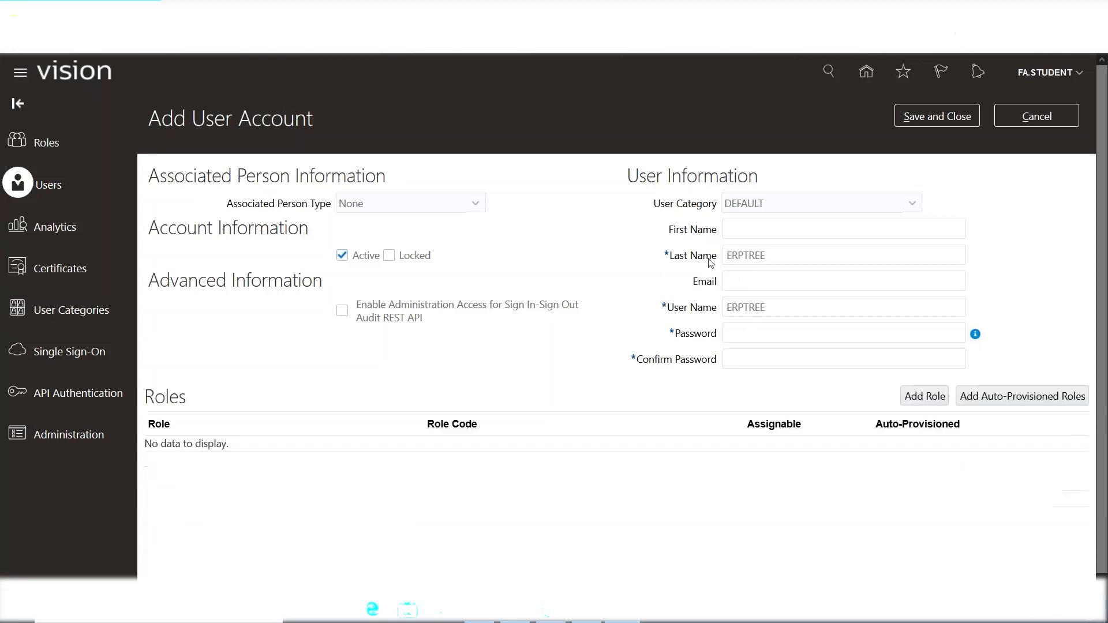
pyautogui.doubleClick(667, 255)
pyautogui.doubleClick(697, 287)
pyautogui.doubleClick(667, 255)
pyautogui.click(691, 232)
pyautogui.tripleClick(691, 232)
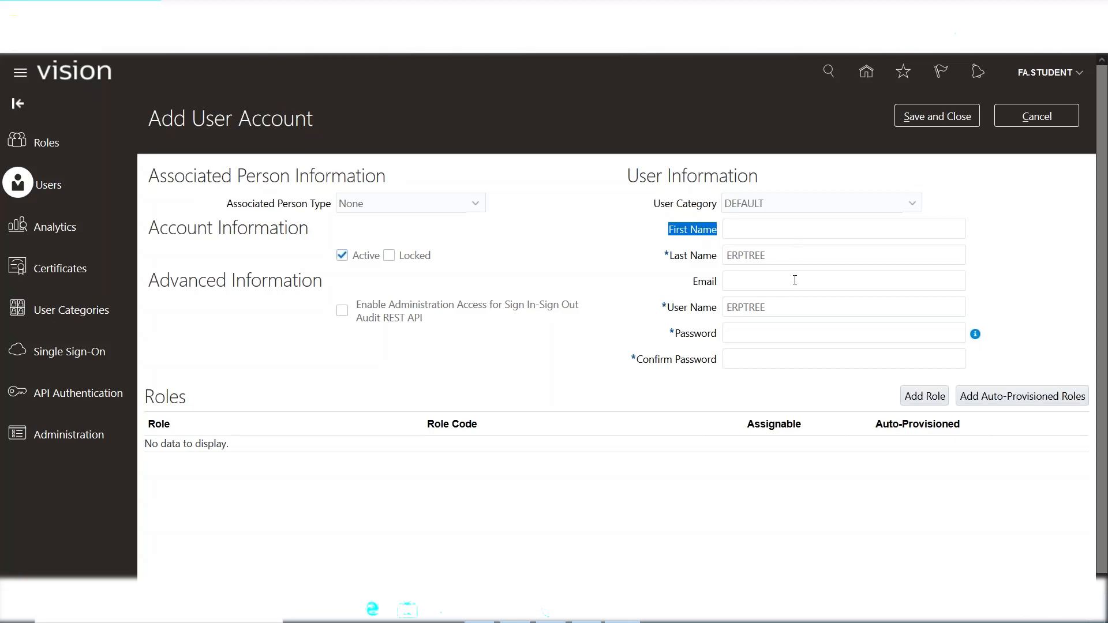
pyautogui.click(779, 257)
# Replace the auto-filled user name with ERPTREE.
pyautogui.moveTo(768, 255); pyautogui.dragTo(725, 257)
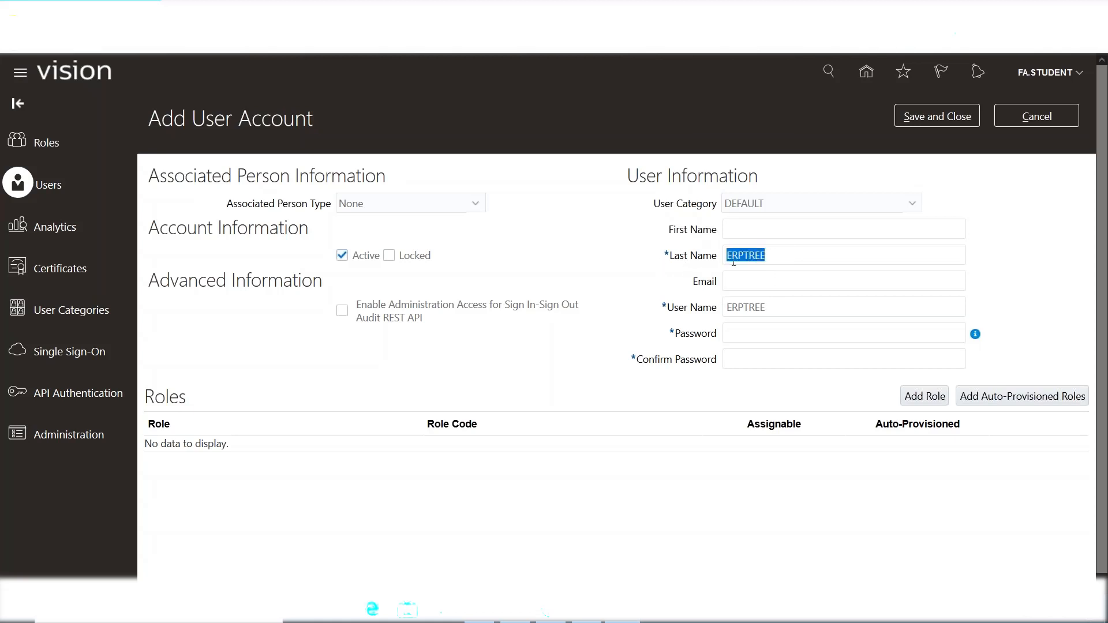
pyautogui.click(764, 310)
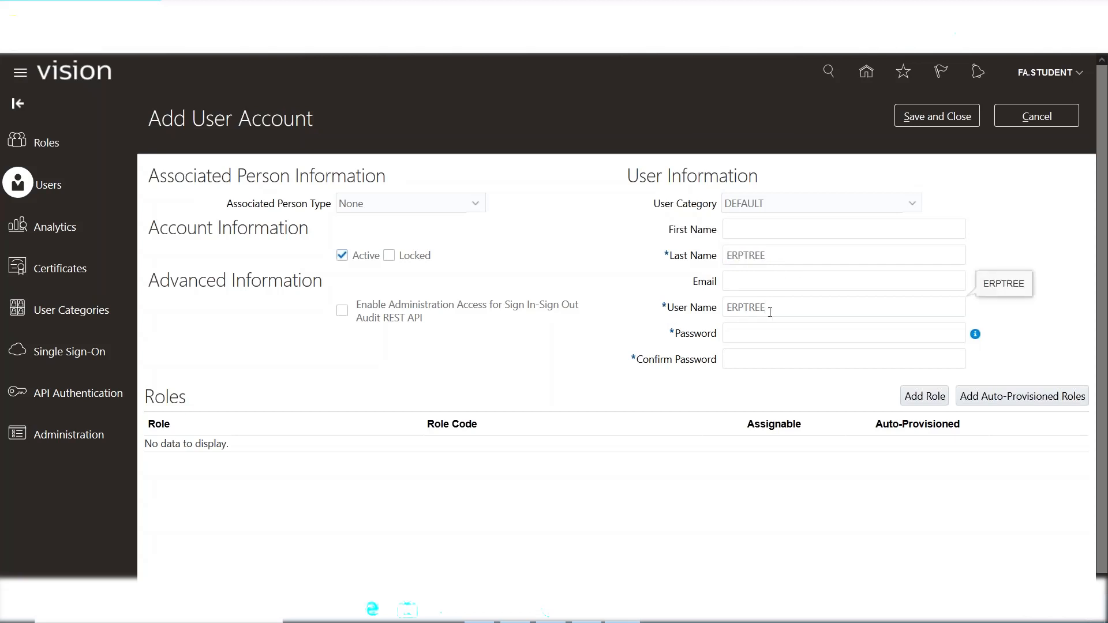
pyautogui.doubleClick(744, 306)
pyautogui.press('BackSpace')
pyautogui.write('ERPTREE')
# Enter a password for the ERPTREE account and retype it in Confirm Password.
pyautogui.click(618, 329)
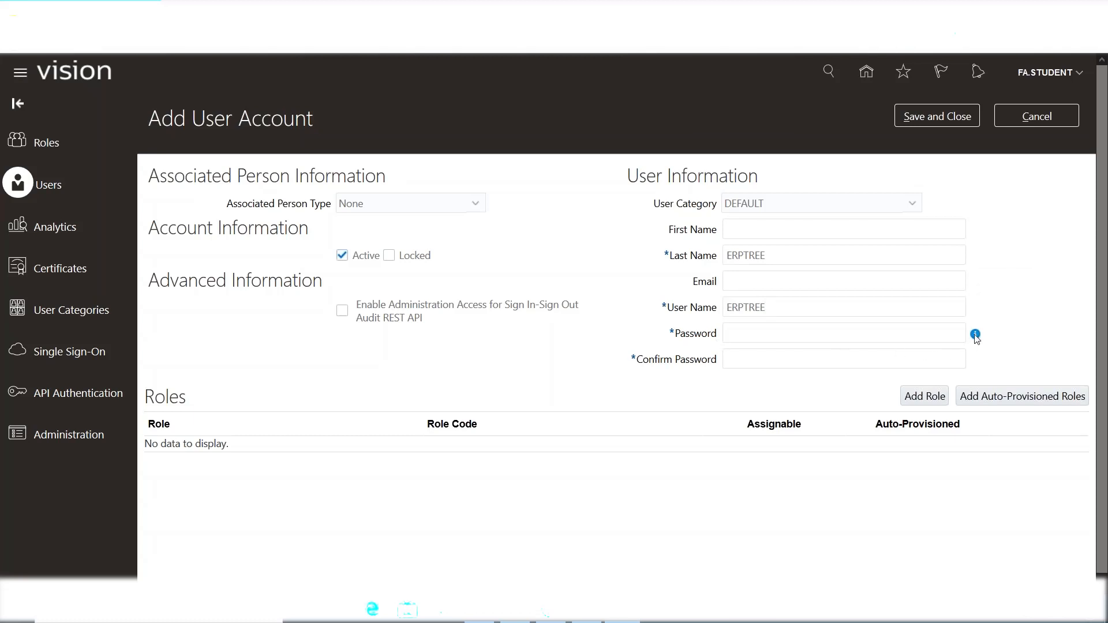
pyautogui.moveTo(975, 340)
pyautogui.write('••••••••')
pyautogui.press('Tab')
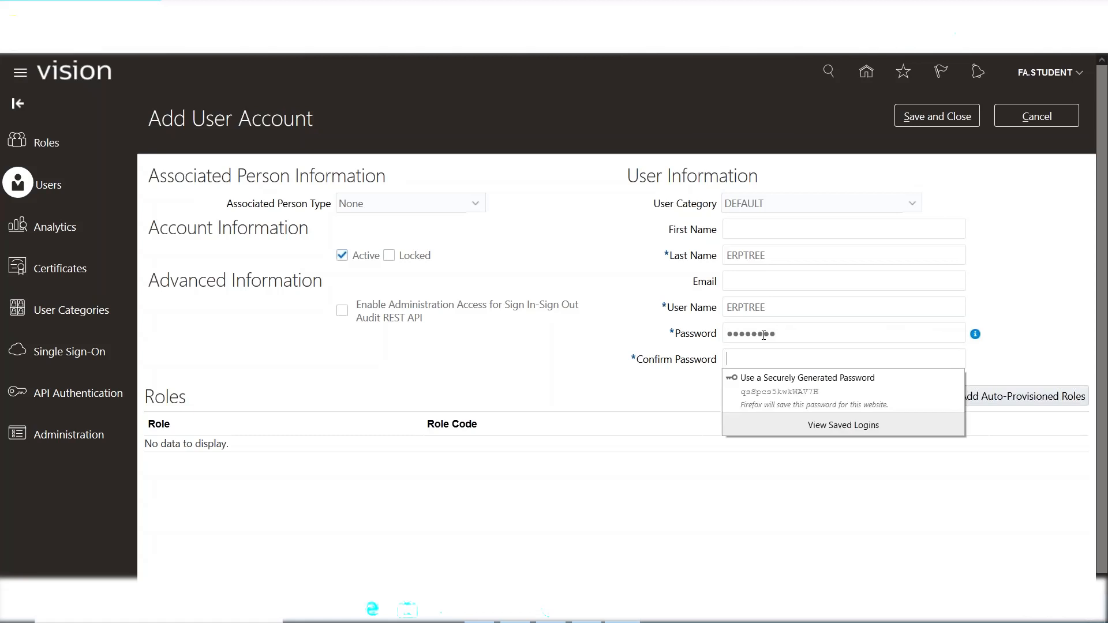
pyautogui.write('•••••••')
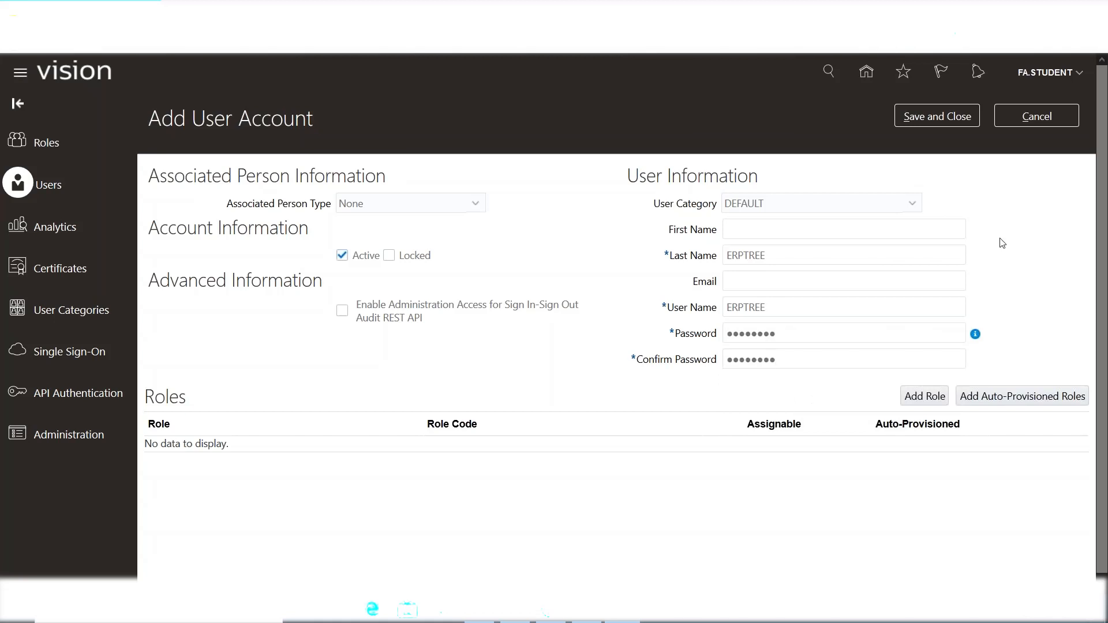
# Save and close the ERPTREE account, decline Firefox's login prompt, and enter 'ERPTREE' as the search term.
pyautogui.click(936, 119)
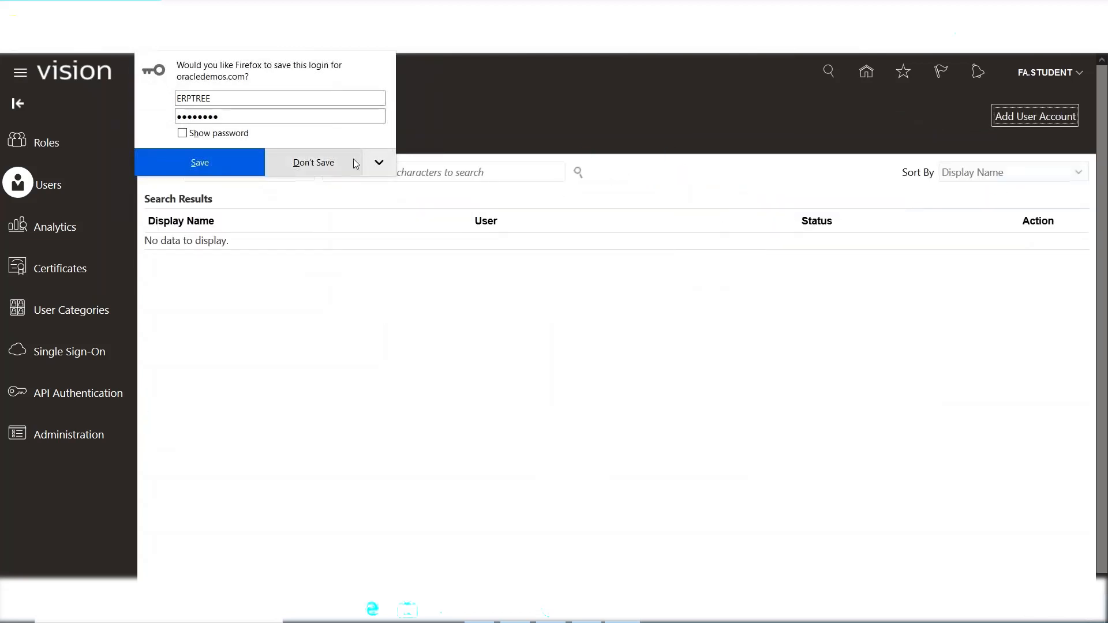
pyautogui.click(335, 159)
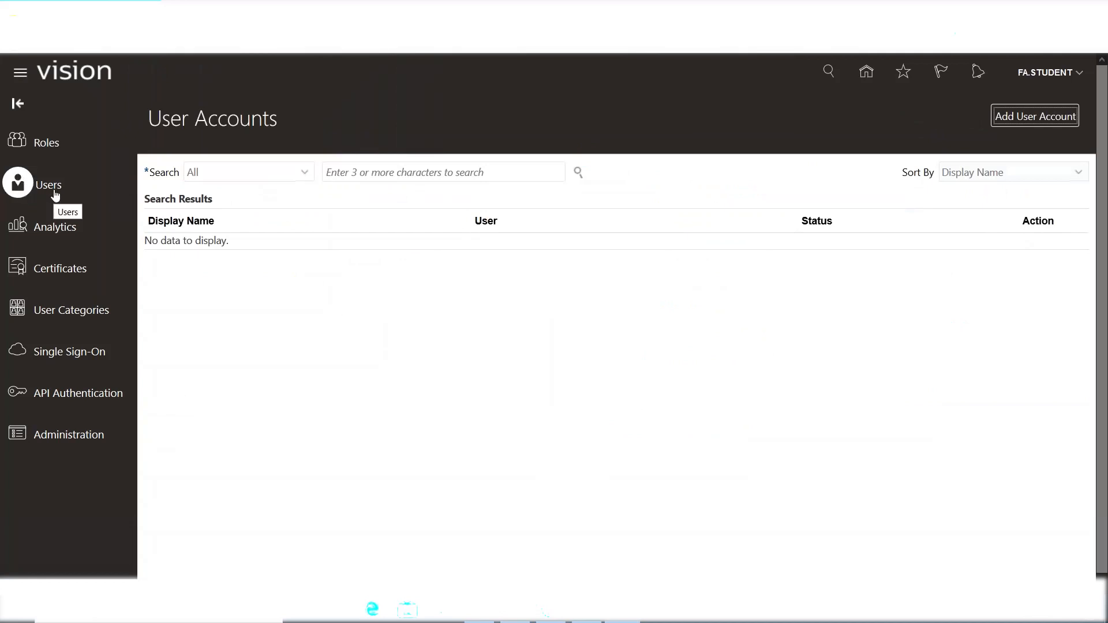
pyautogui.click(366, 174)
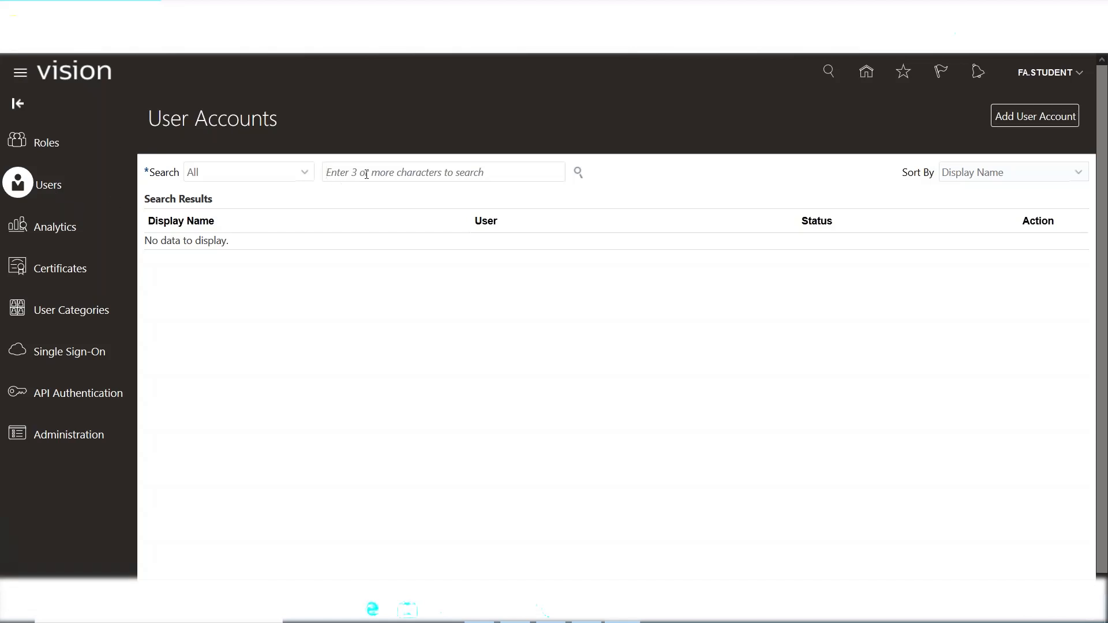
pyautogui.write('ERPTREE')
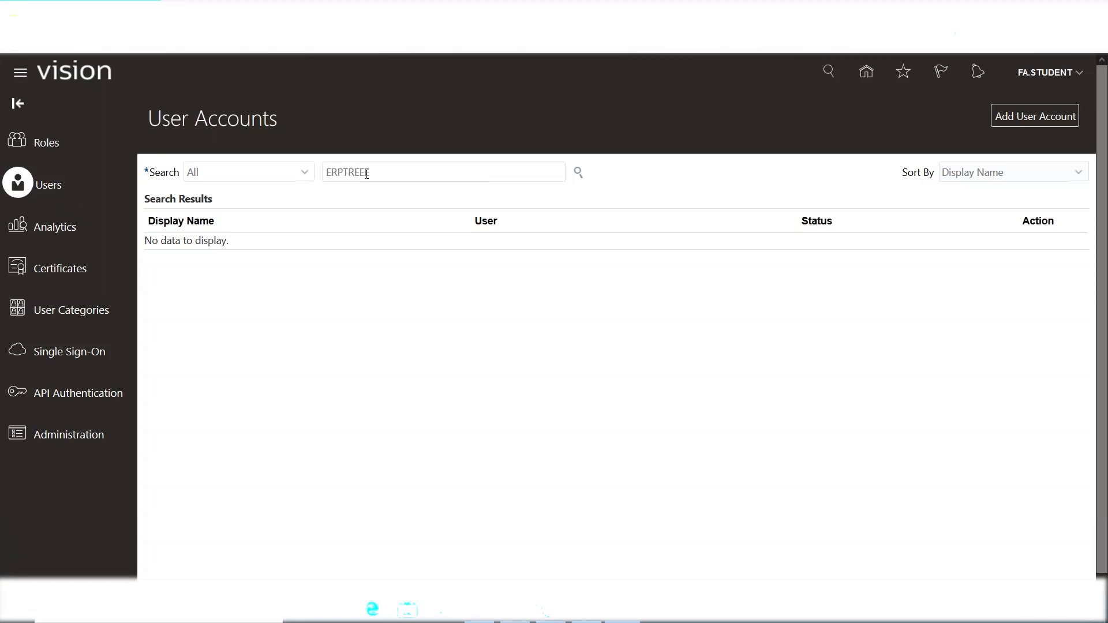
# Run the ERPTREE user search and bring up the account row's Action menu.
pyautogui.click(578, 172)
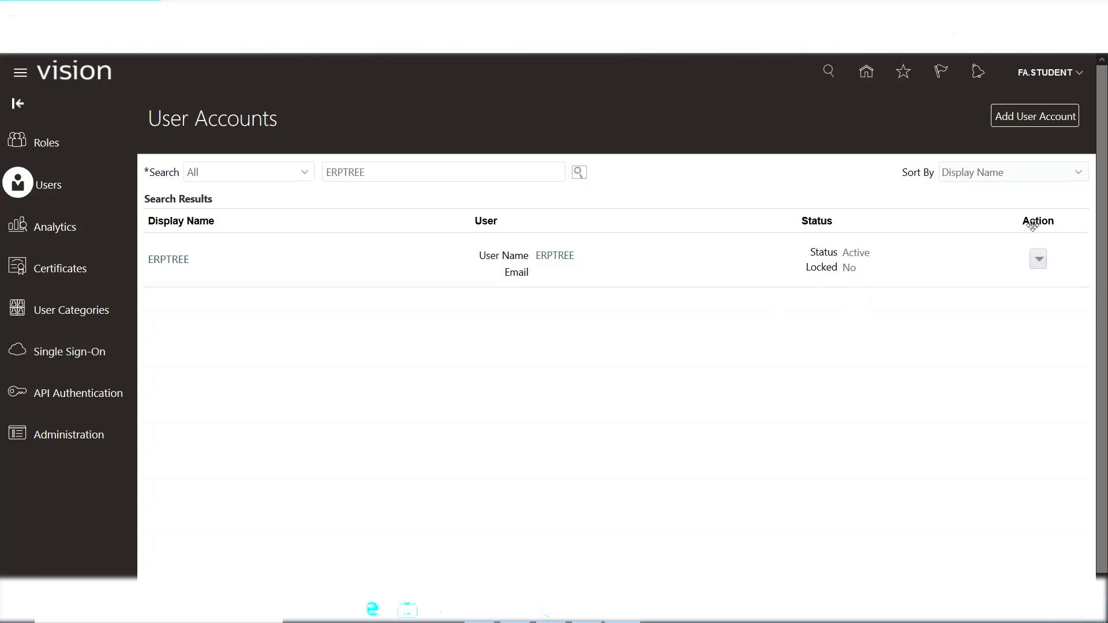
pyautogui.click(1040, 262)
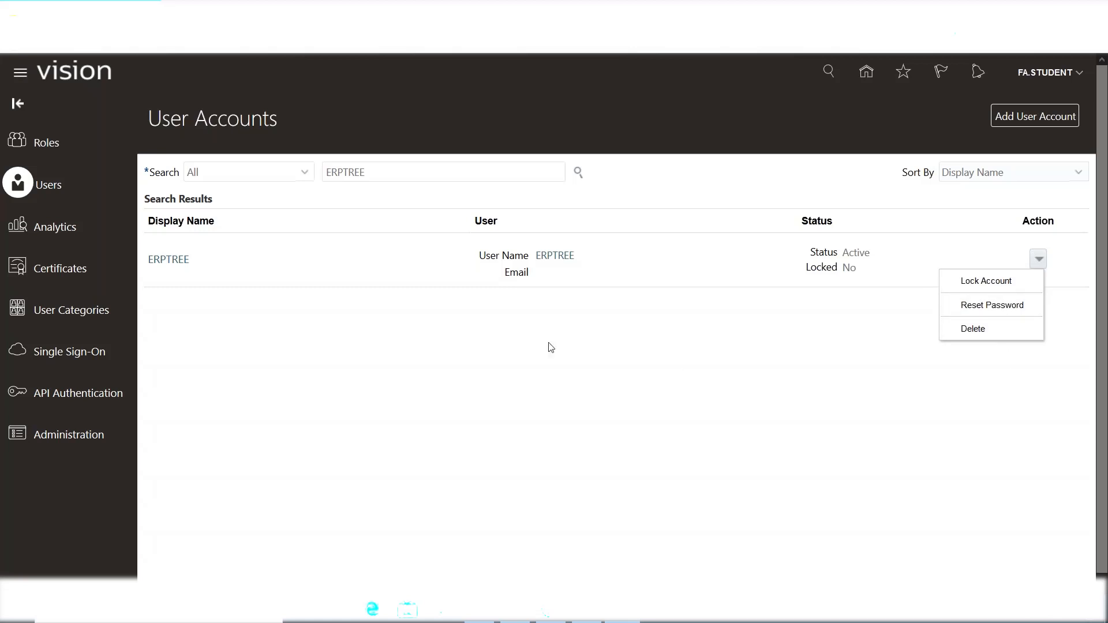
# Choose Reset Password from the ERPTREE account's Action menu.
pyautogui.click(525, 352)
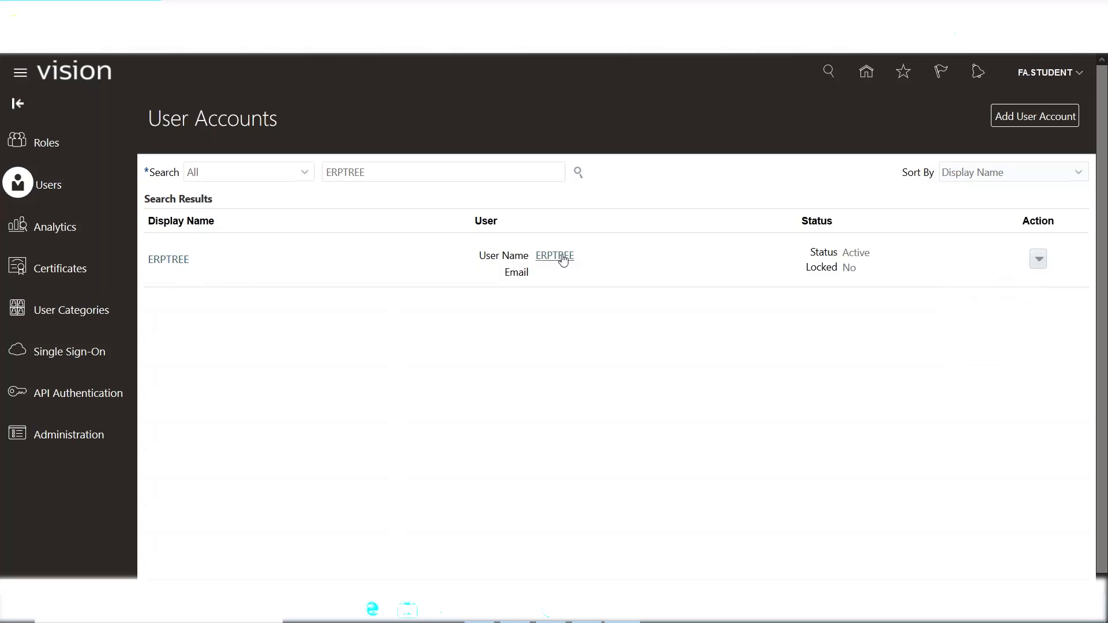
pyautogui.click(1039, 259)
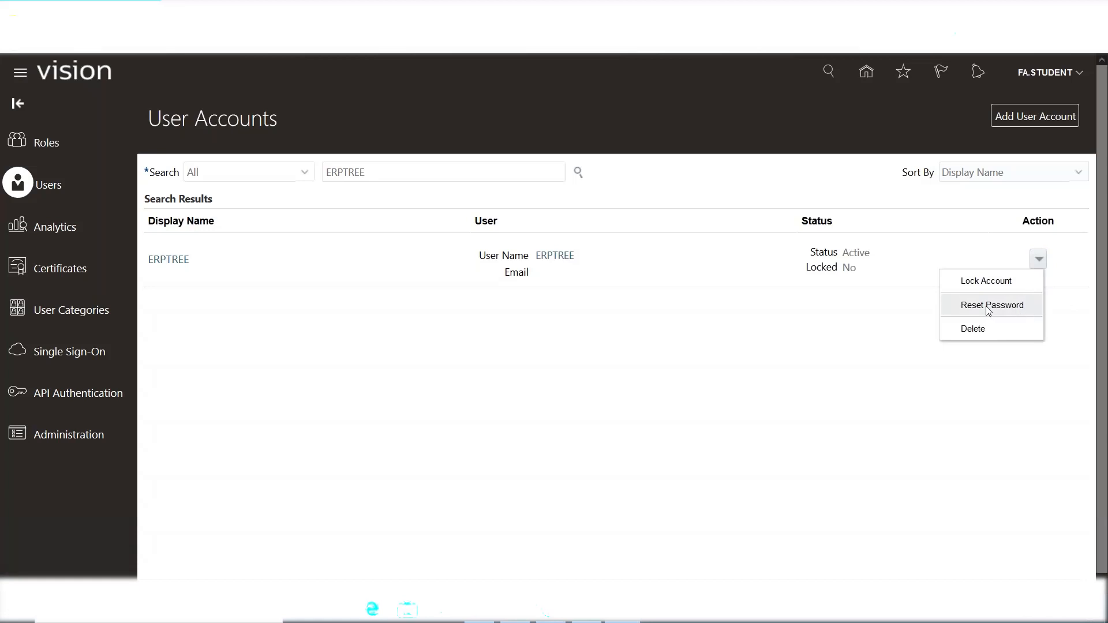
pyautogui.click(989, 308)
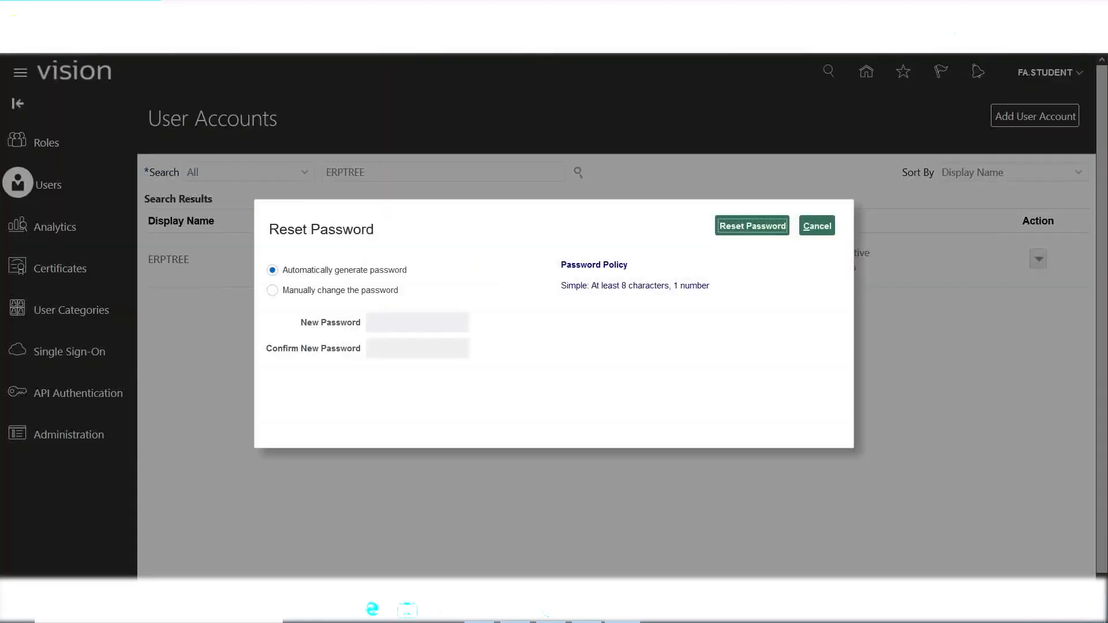
# Select 'Manually change the password' and fill New Password and Confirm New Password.
pyautogui.click(272, 294)
pyautogui.click(436, 328)
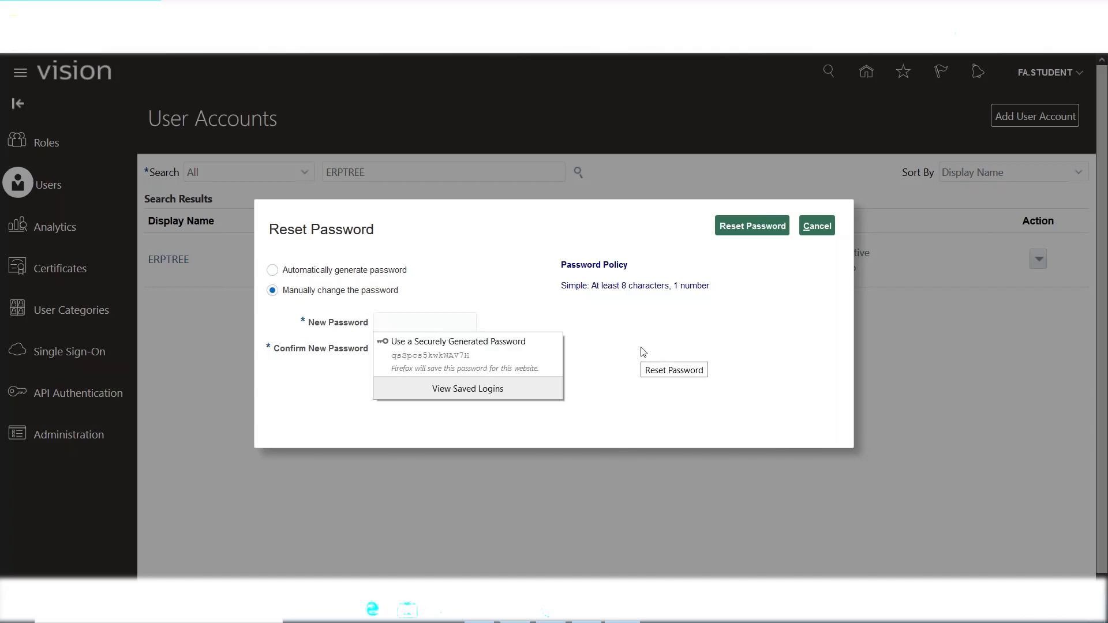
pyautogui.write('•••')
pyautogui.press('Tab')
pyautogui.write('••••••')
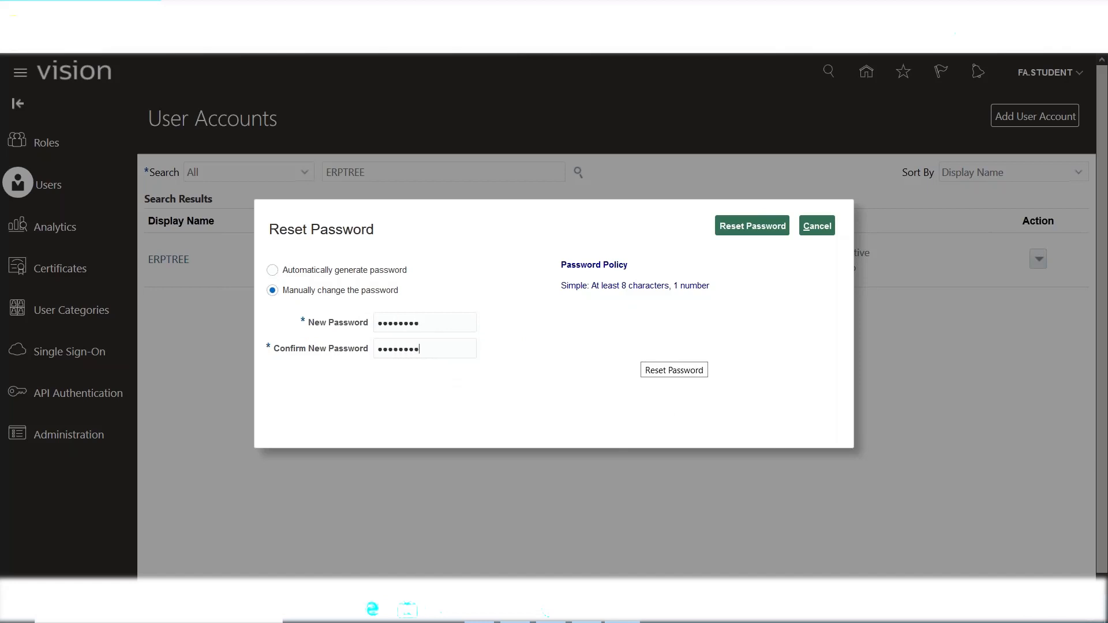
# Submit the ERPTREE password reset, decline Firefox's save prompt, and reopen the row's Action menu.
pyautogui.click(740, 229)
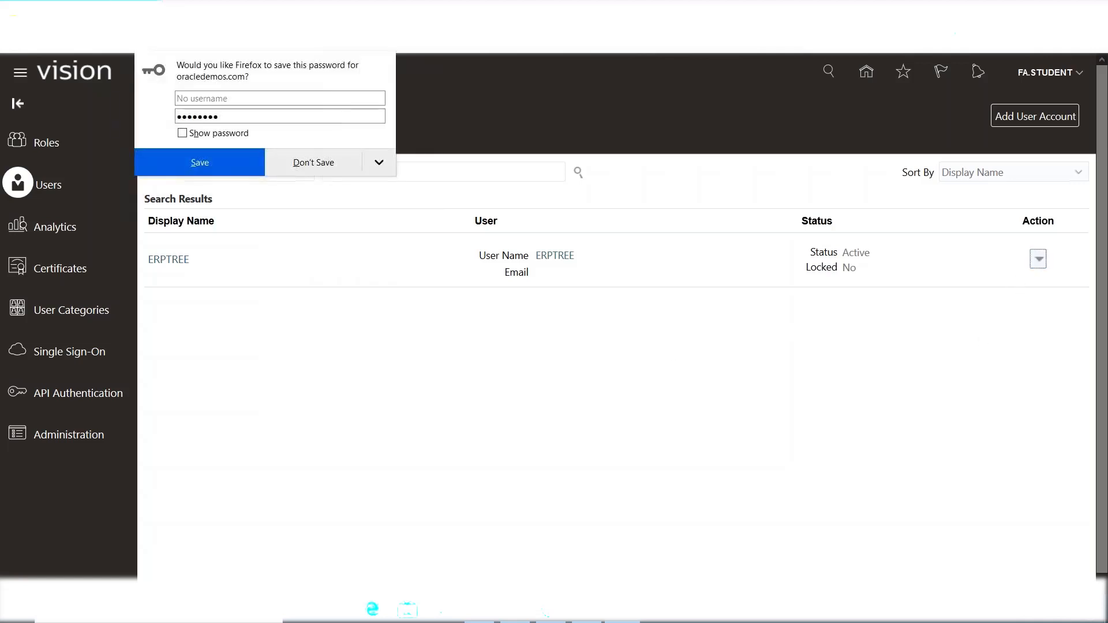
pyautogui.click(1038, 259)
pyautogui.click(343, 164)
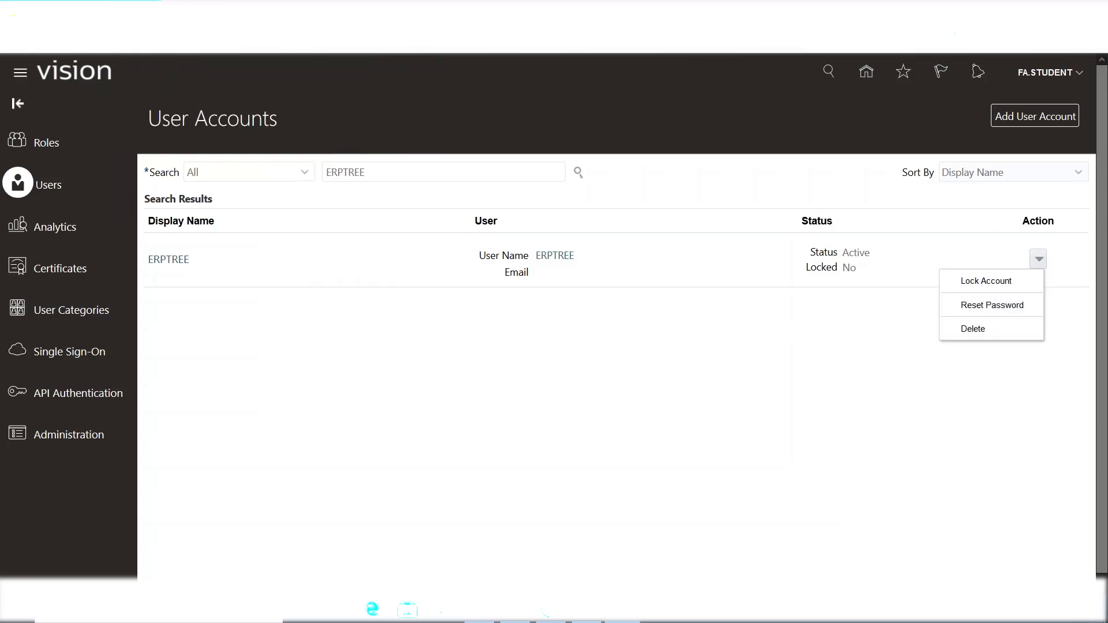
# Close ERPTREE's Action menu without locking, resetting or deleting the account.
pyautogui.click(687, 190)
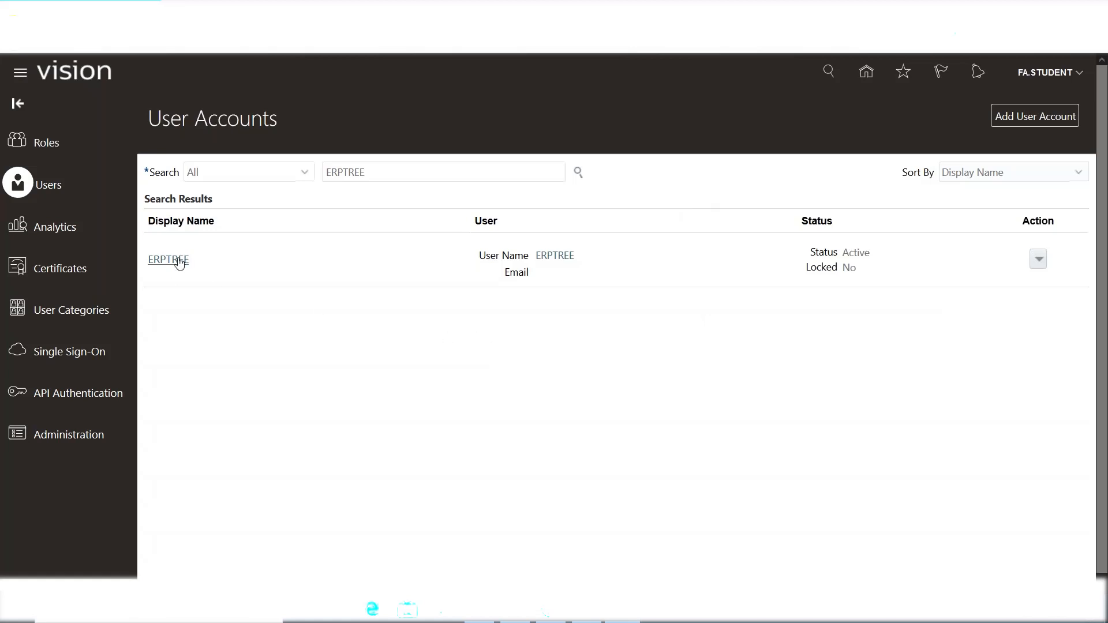
# Open ERPTREE's User Account Details in edit mode and place the cursor in the Email field.
pyautogui.click(554, 255)
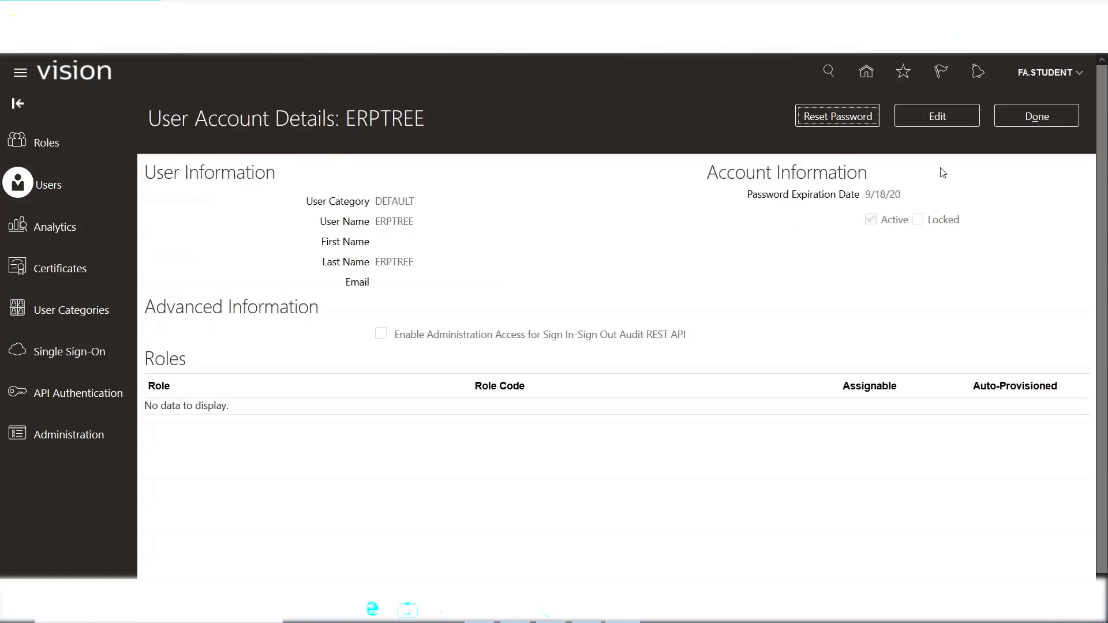
pyautogui.click(933, 119)
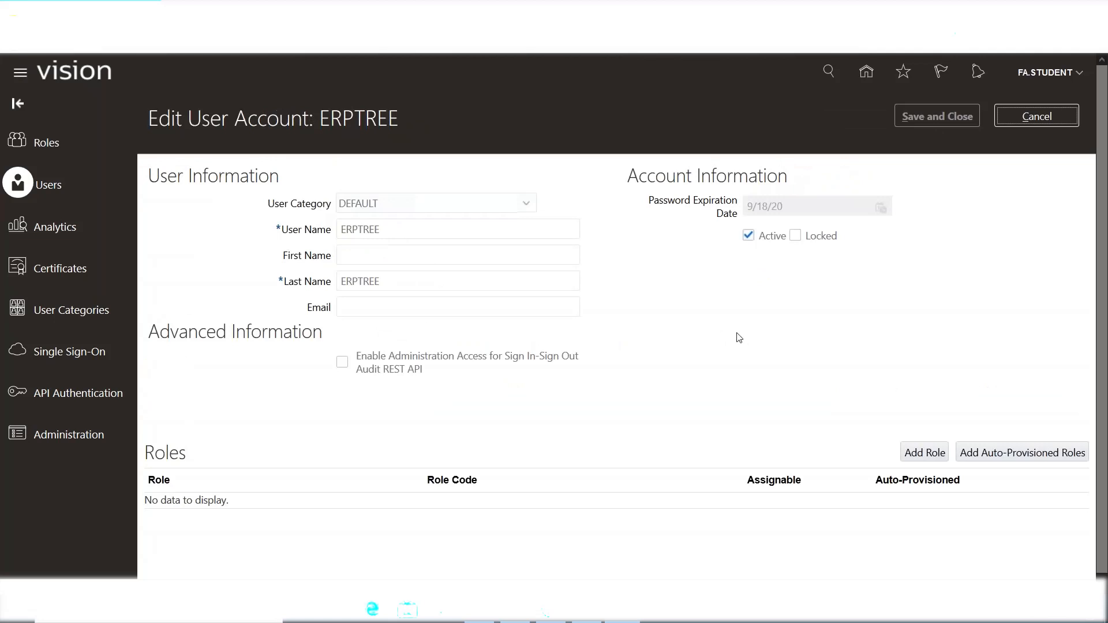
pyautogui.click(363, 307)
pyautogui.click(515, 611)
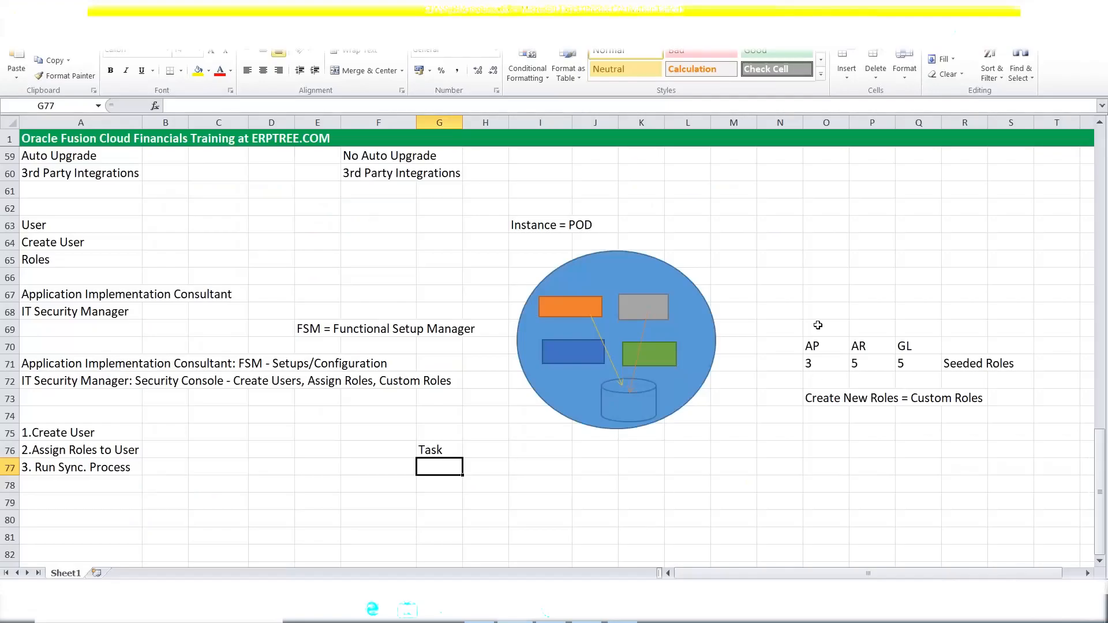
pyautogui.click(58, 452)
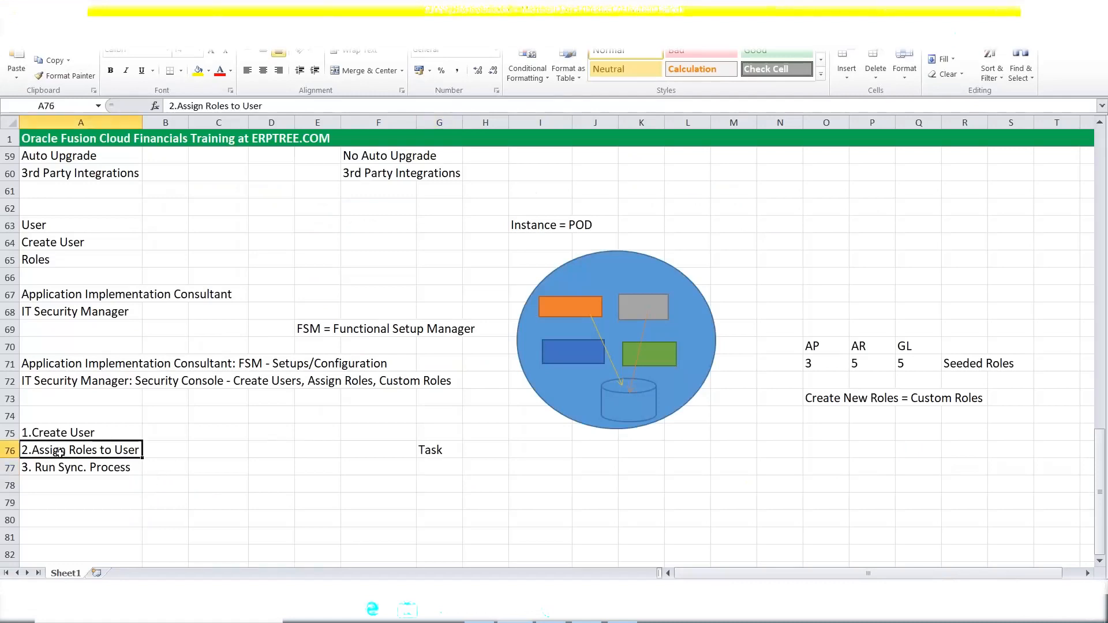
pyautogui.scroll(-1, 185, 452)
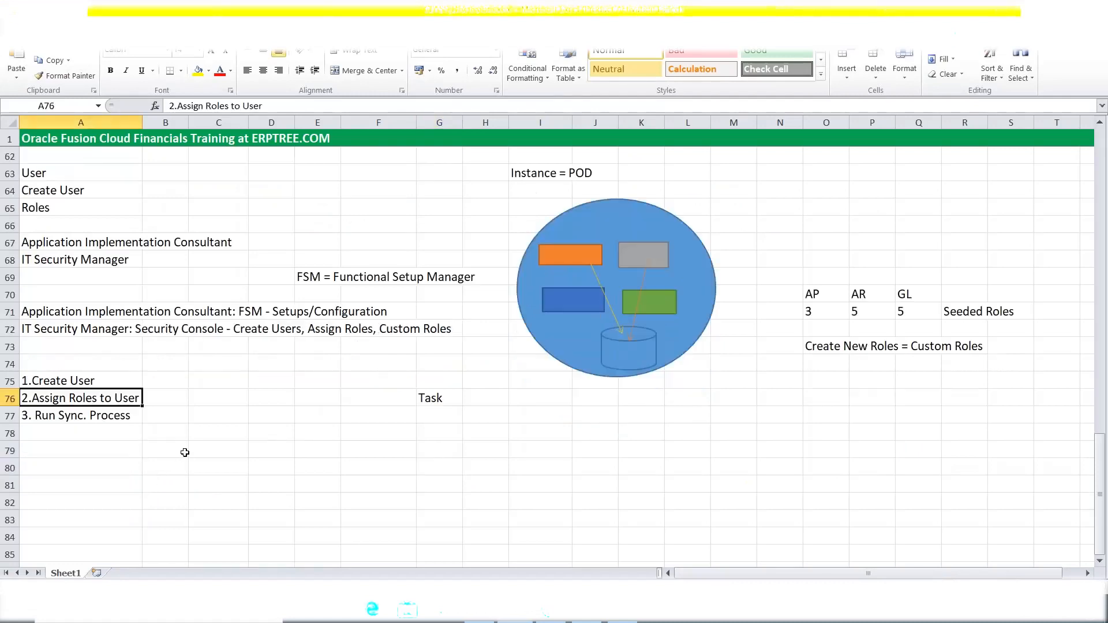
pyautogui.scroll(-1, 185, 452)
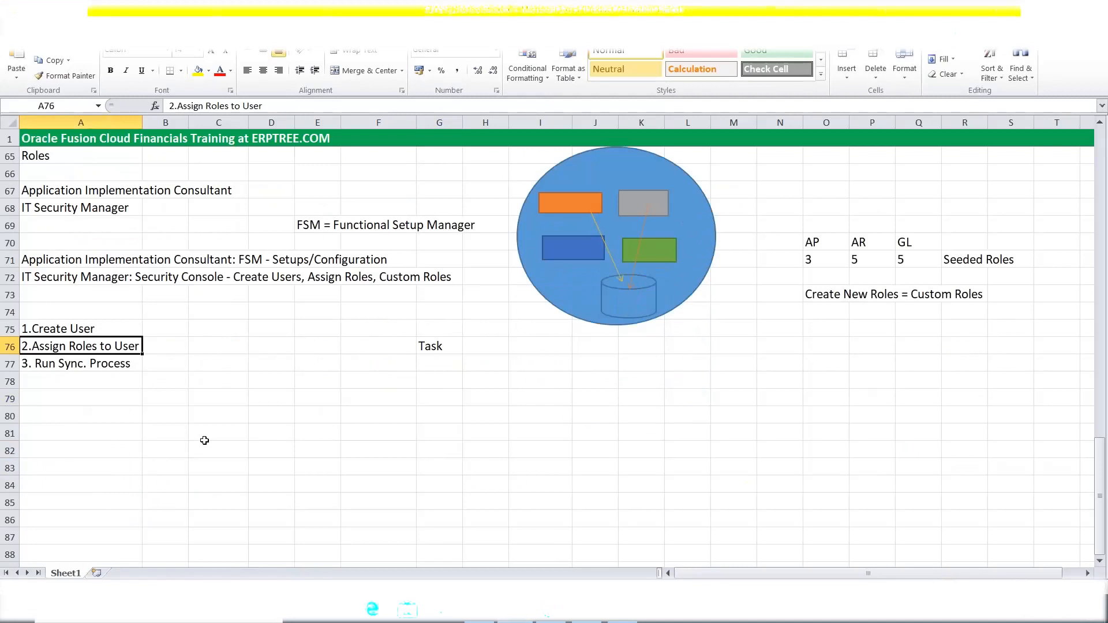
pyautogui.click(47, 257)
pyautogui.moveTo(48, 258); pyautogui.dragTo(49, 273)
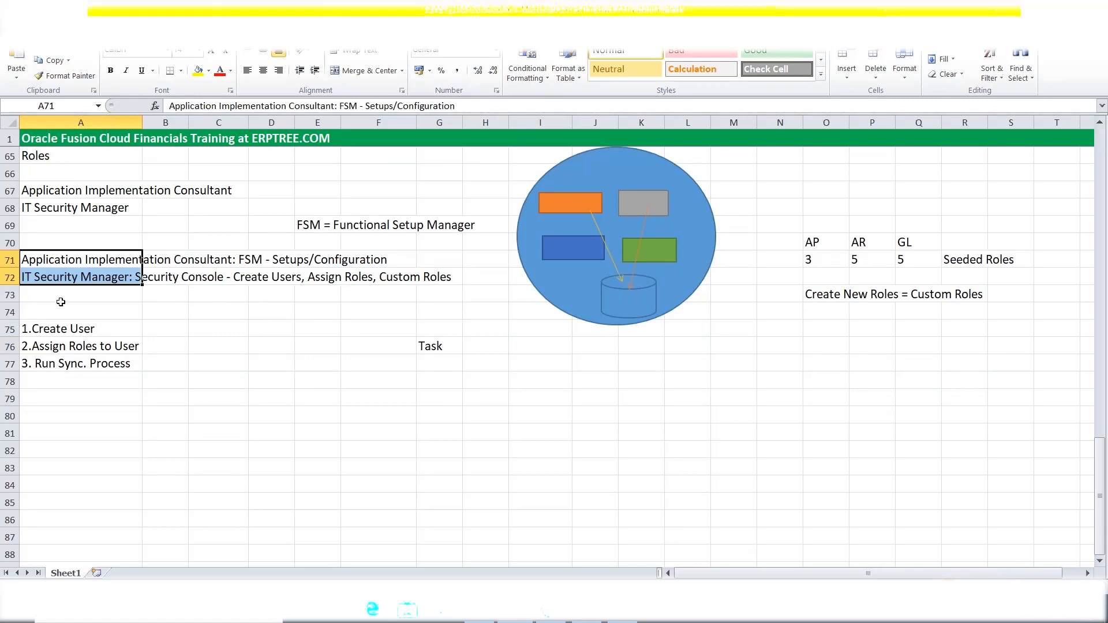
pyautogui.click(51, 282)
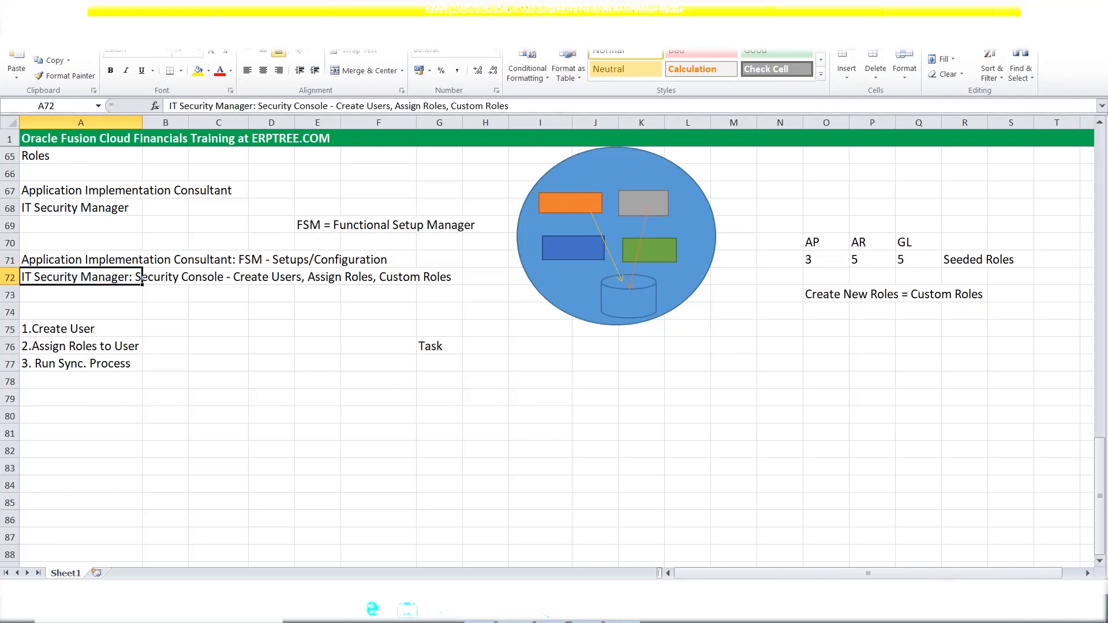
pyautogui.click(623, 611)
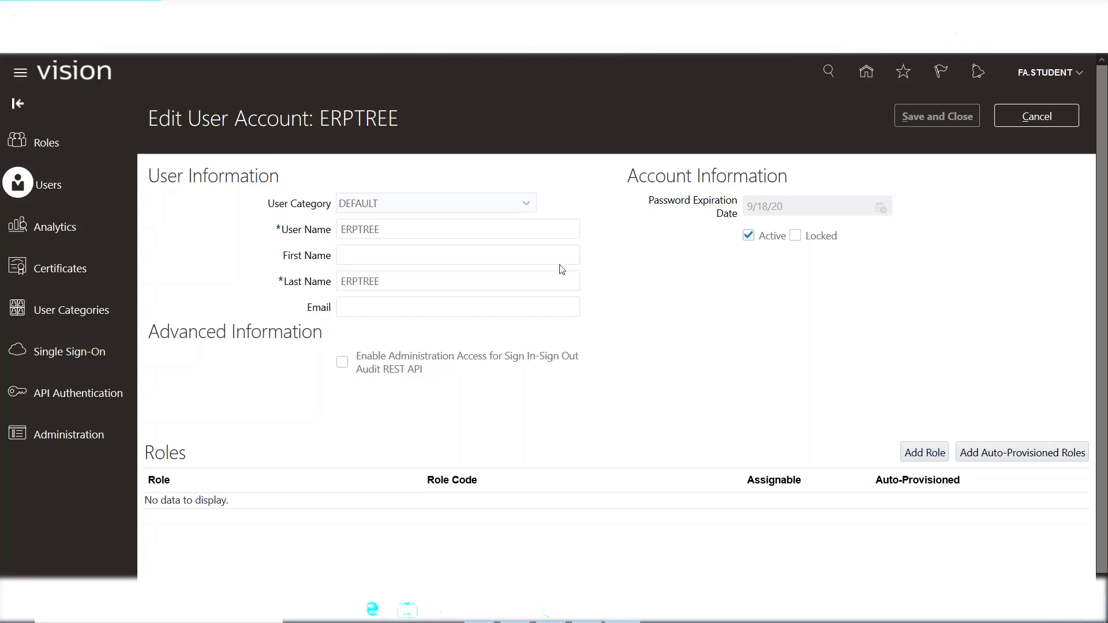
# Leave the ERPTREE edit and details pages unsaved and start a new user account.
pyautogui.click(1038, 116)
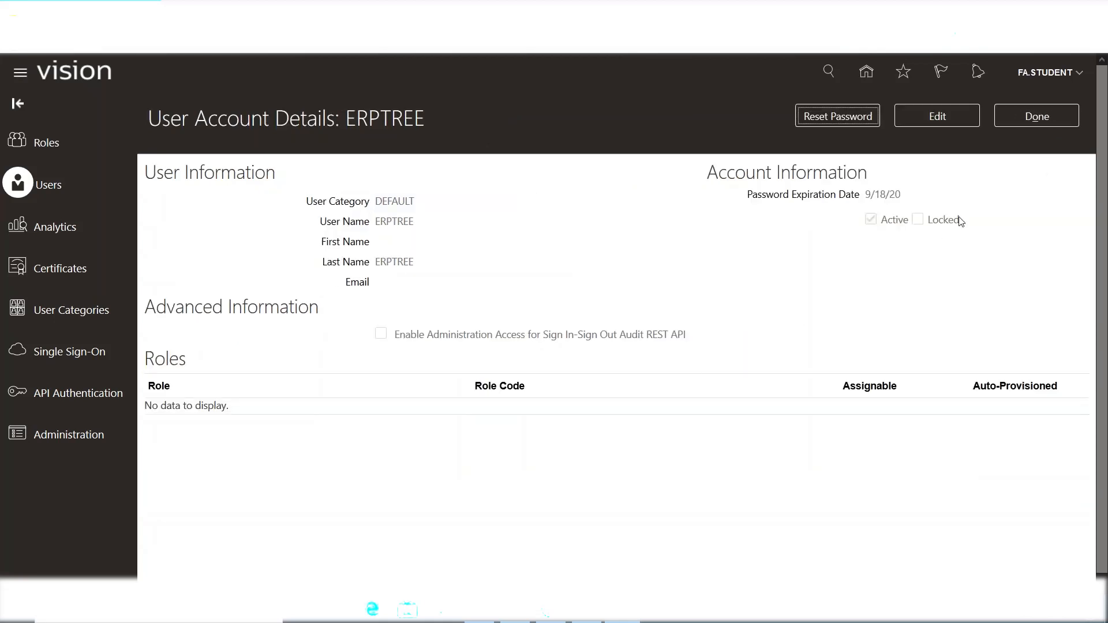
pyautogui.click(1037, 117)
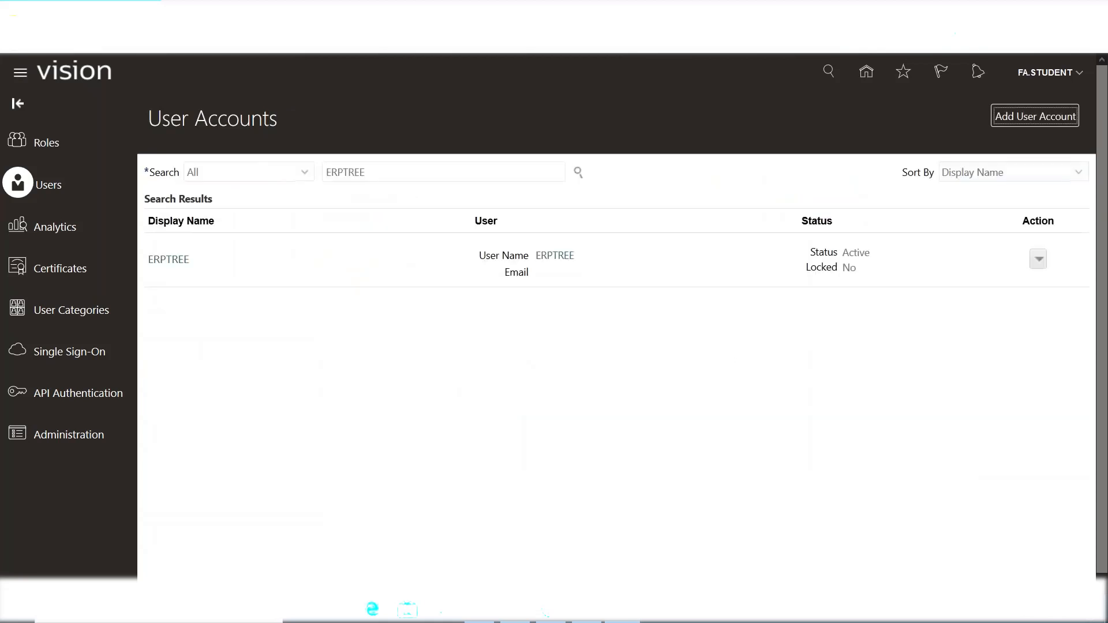
pyautogui.click(1013, 121)
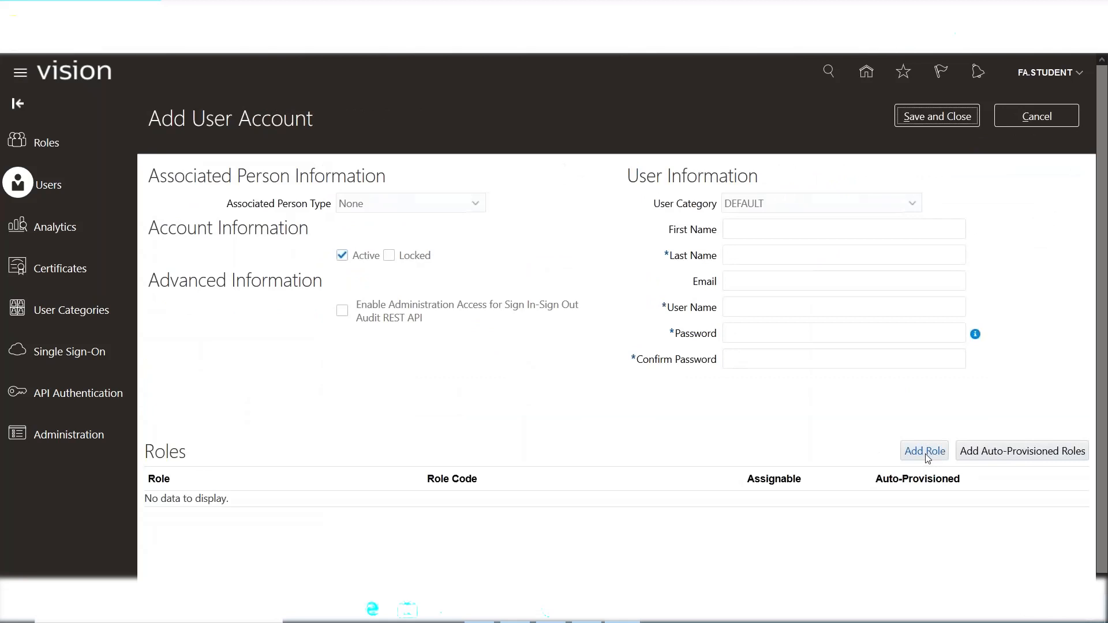
# Fill the trial account's last name 'DFSDF' and both password fields.
pyautogui.click(747, 257)
pyautogui.write('DFSDF')
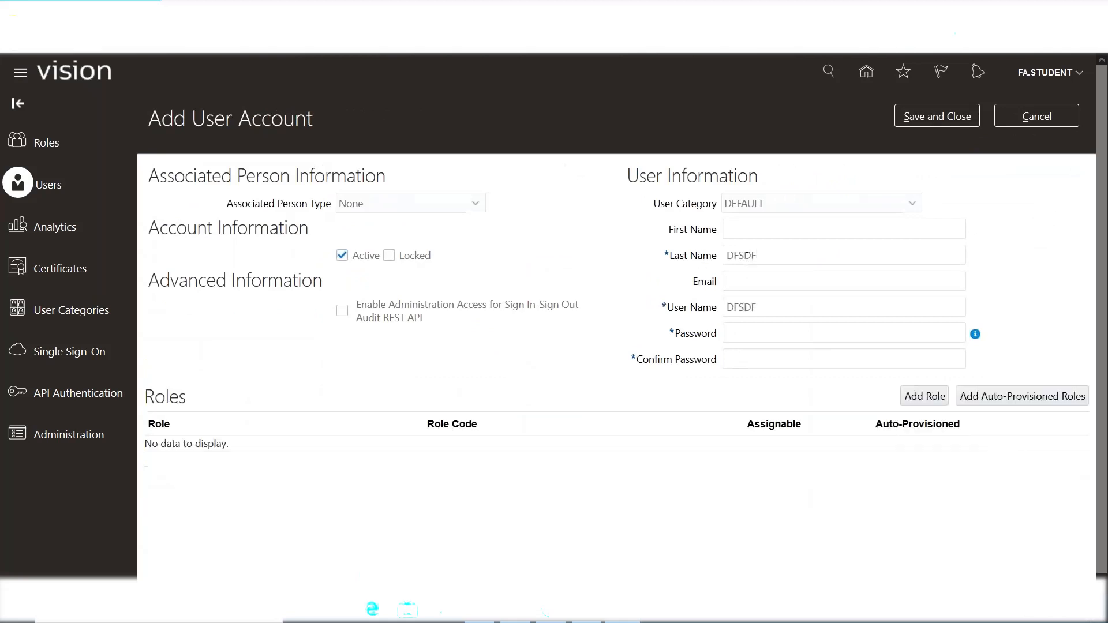
pyautogui.click(759, 337)
pyautogui.write('•••••••')
pyautogui.click(759, 362)
pyautogui.write('••••••••')
# Open and close the role search, then discard the trial account form.
pyautogui.click(924, 398)
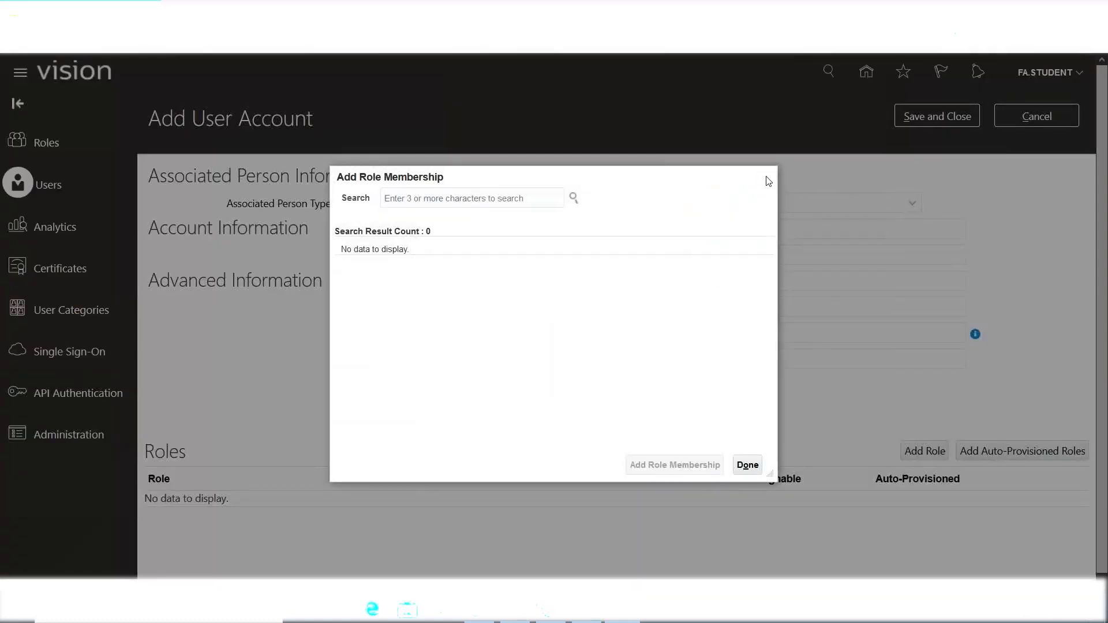
pyautogui.click(765, 178)
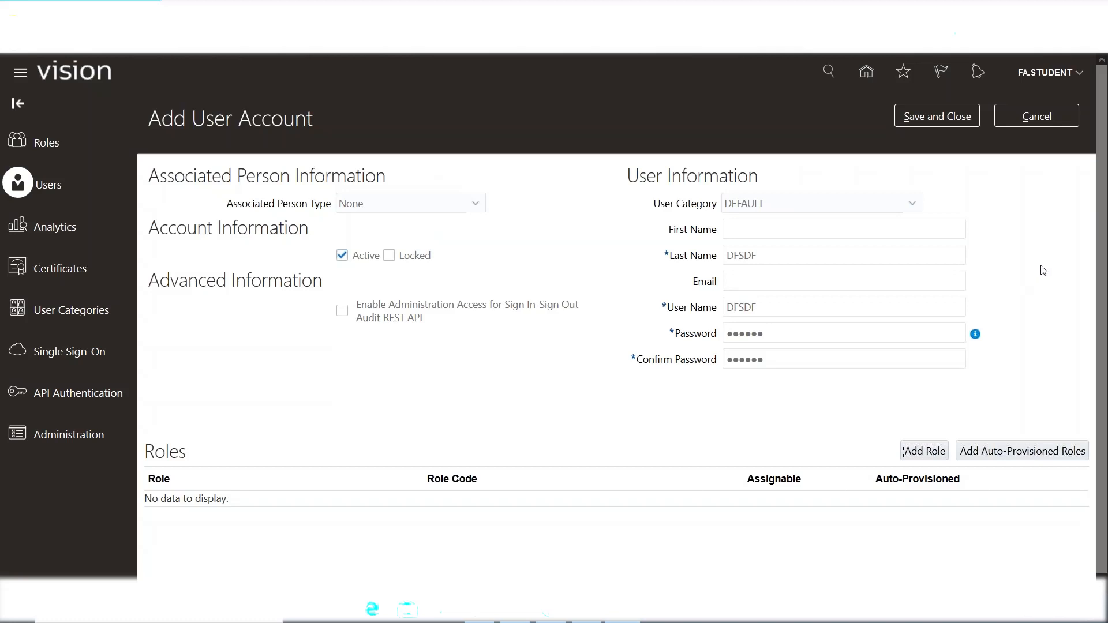
pyautogui.click(1053, 116)
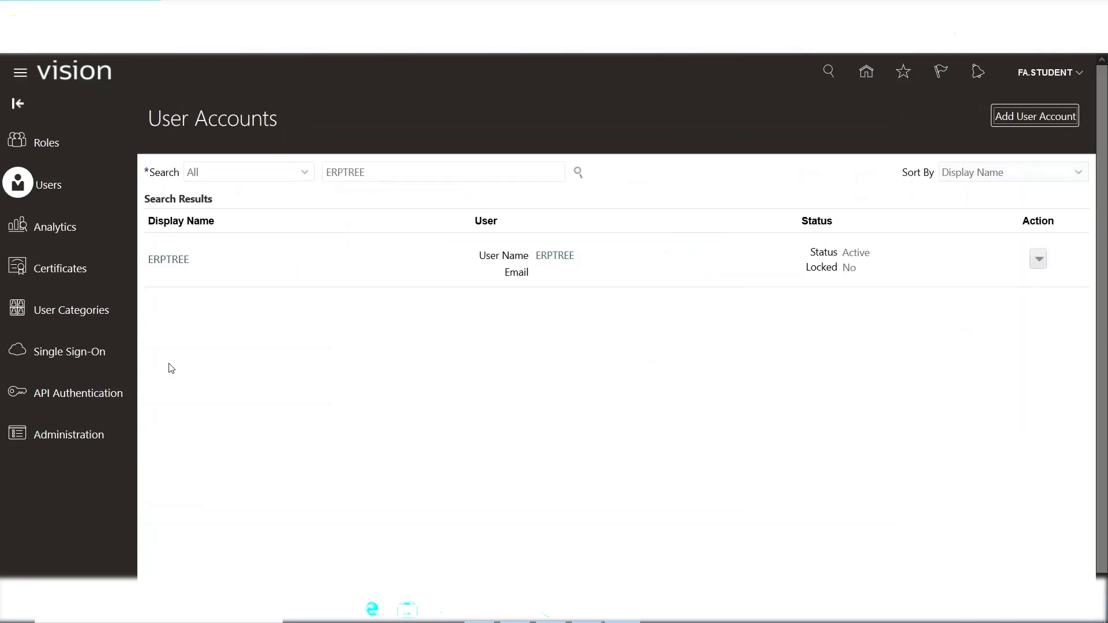
# Reopen ERPTREE in edit mode and bring up the Add Role Membership search.
pyautogui.click(163, 262)
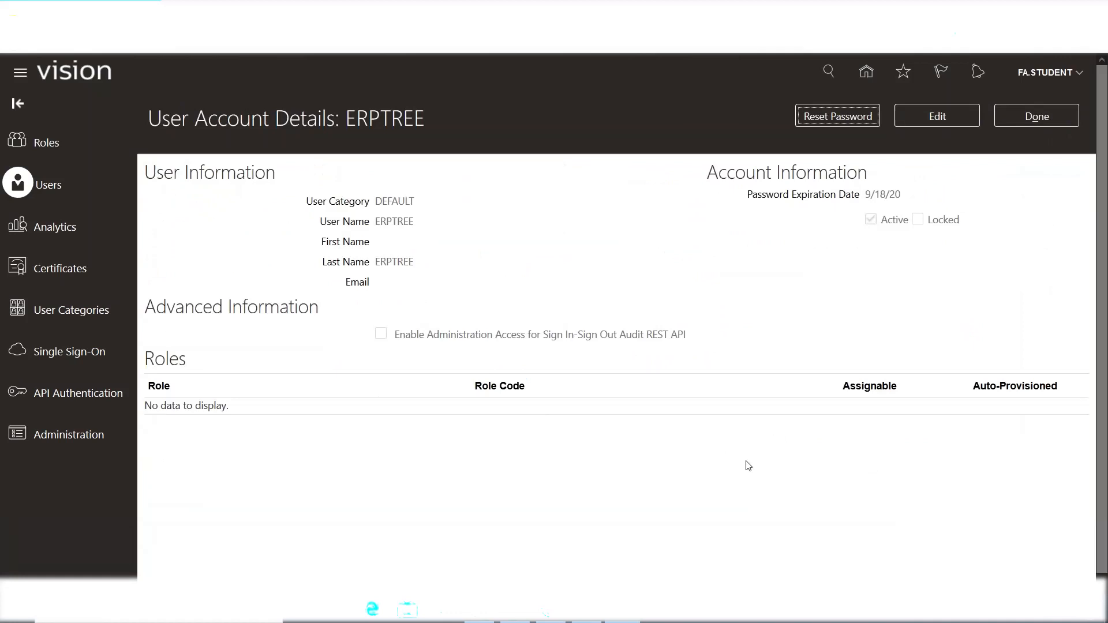
pyautogui.click(938, 116)
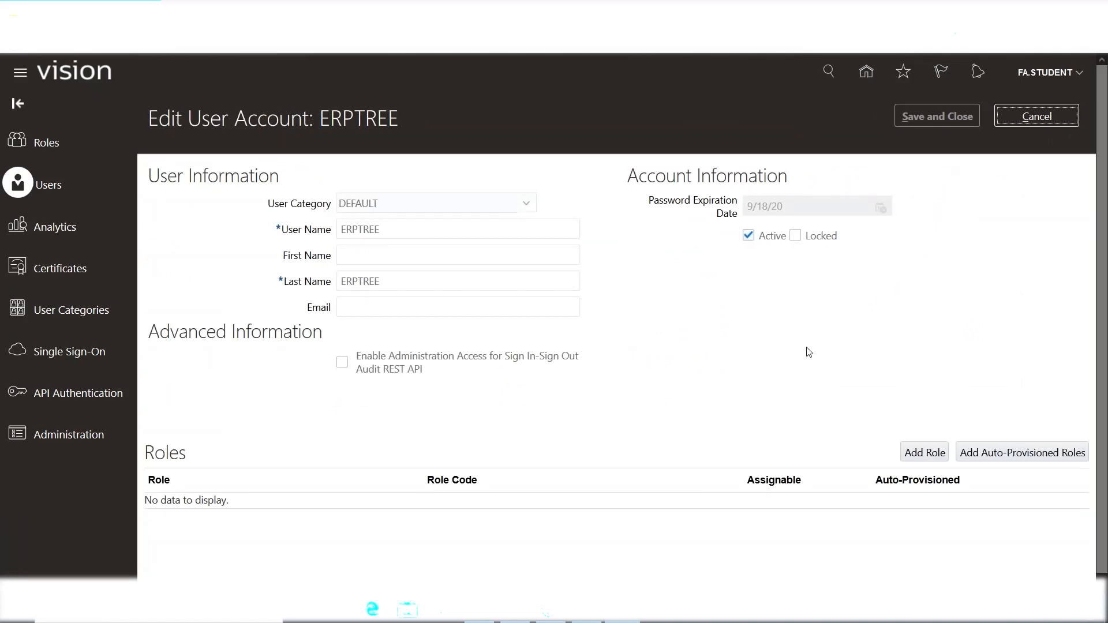
pyautogui.scroll(-1, 809, 352)
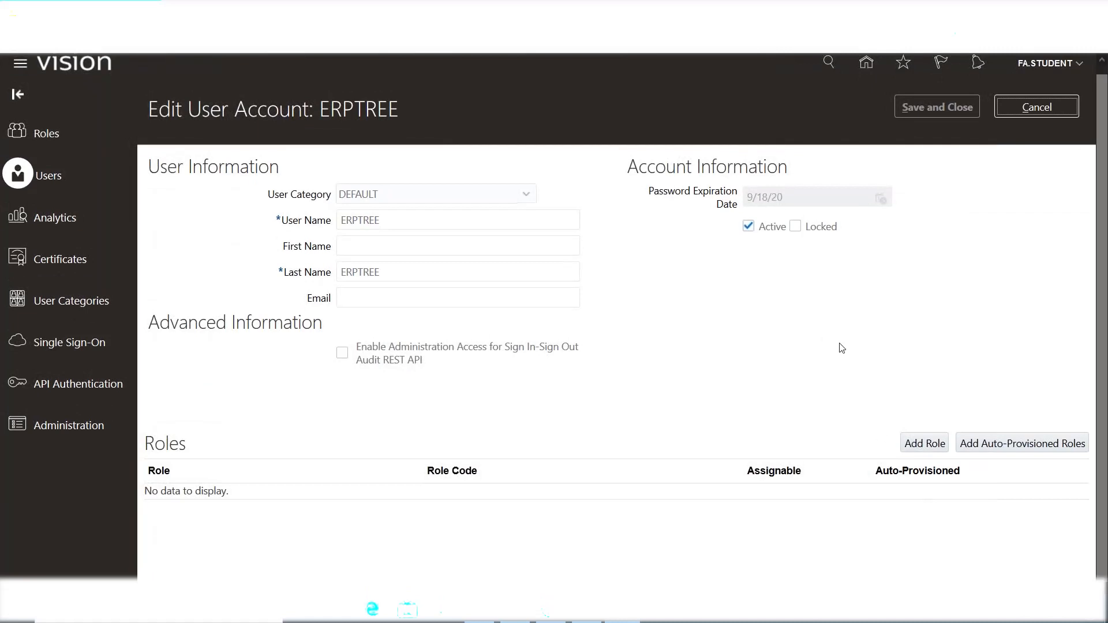
pyautogui.click(924, 445)
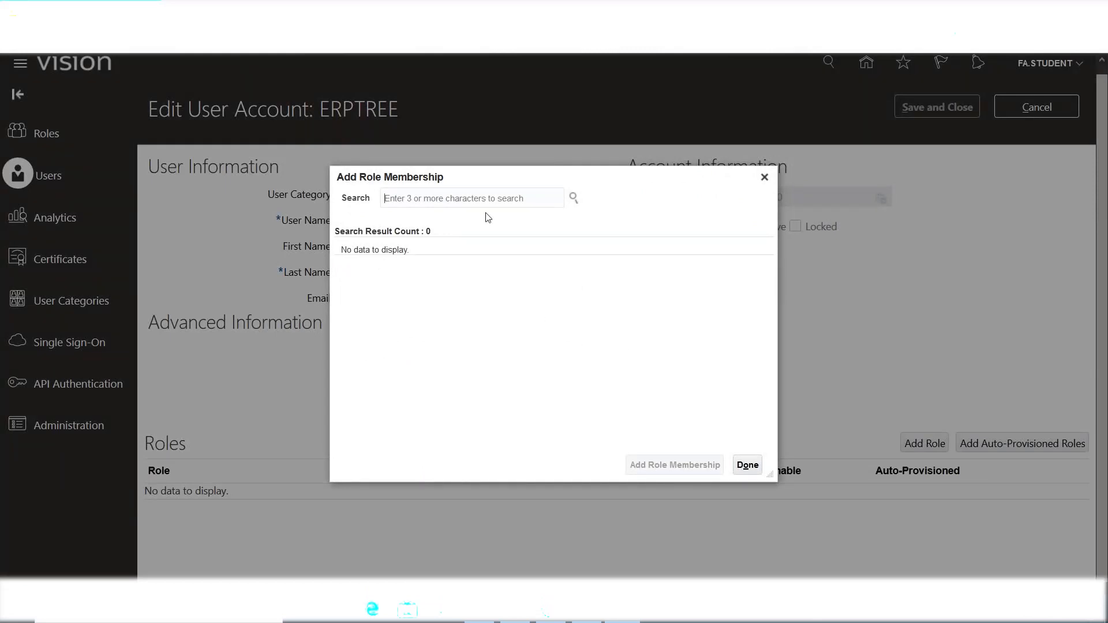
# Search role membership for 'Application Implementation', picking and then clearing the ConsultantCopy suggestion.
pyautogui.write('Ap')
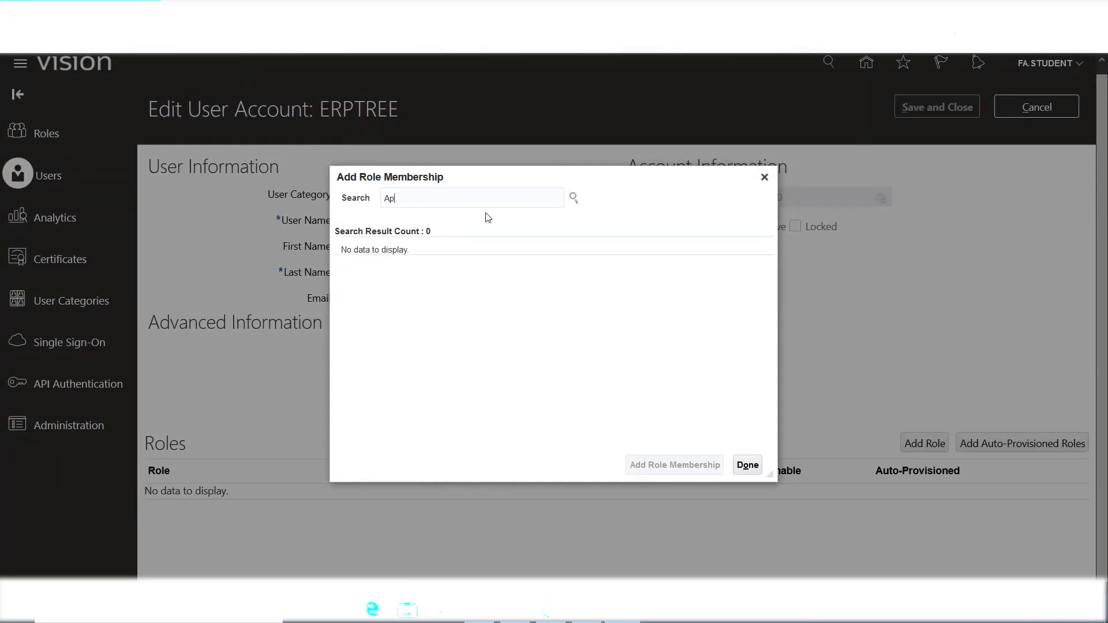
pyautogui.write('plication Implementation')
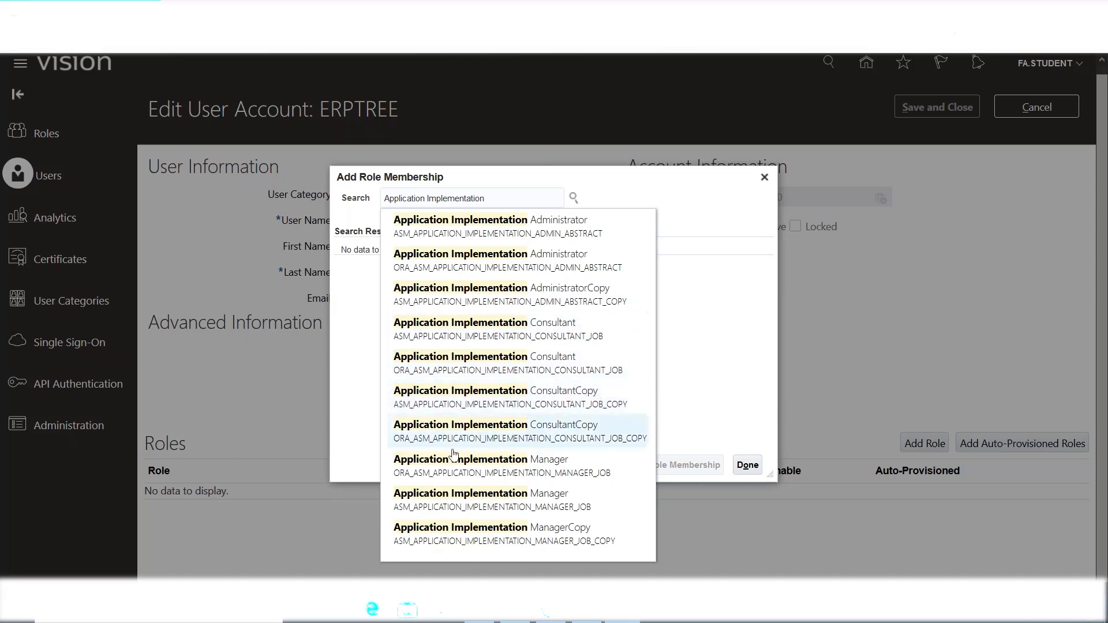
pyautogui.click(557, 427)
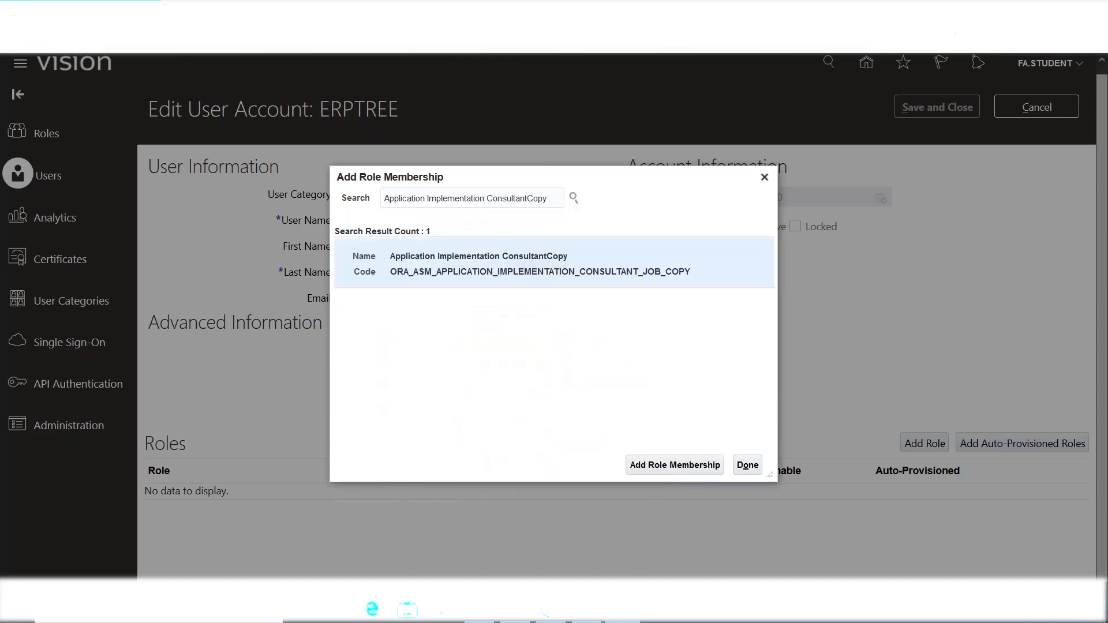
pyautogui.press('BackSpace')
pyautogui.press('BackSpace')
pyautogui.press('BackSpace')
pyautogui.press('BackSpace')
pyautogui.press('BackSpace')
pyautogui.press('BackSpace')
pyautogui.press('BackSpace')
pyautogui.press('BackSpace')
pyautogui.press('BackSpace')
pyautogui.press('BackSpace')
pyautogui.press('BackSpace')
pyautogui.press('BackSpace')
pyautogui.press('BackSpace')
pyautogui.press('BackSpace')
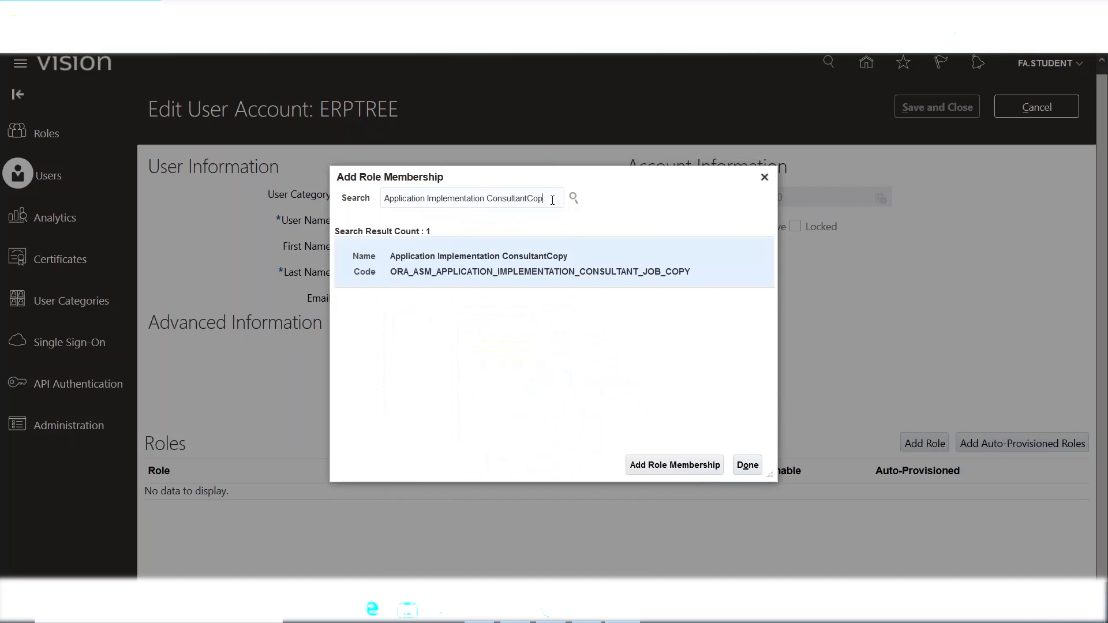
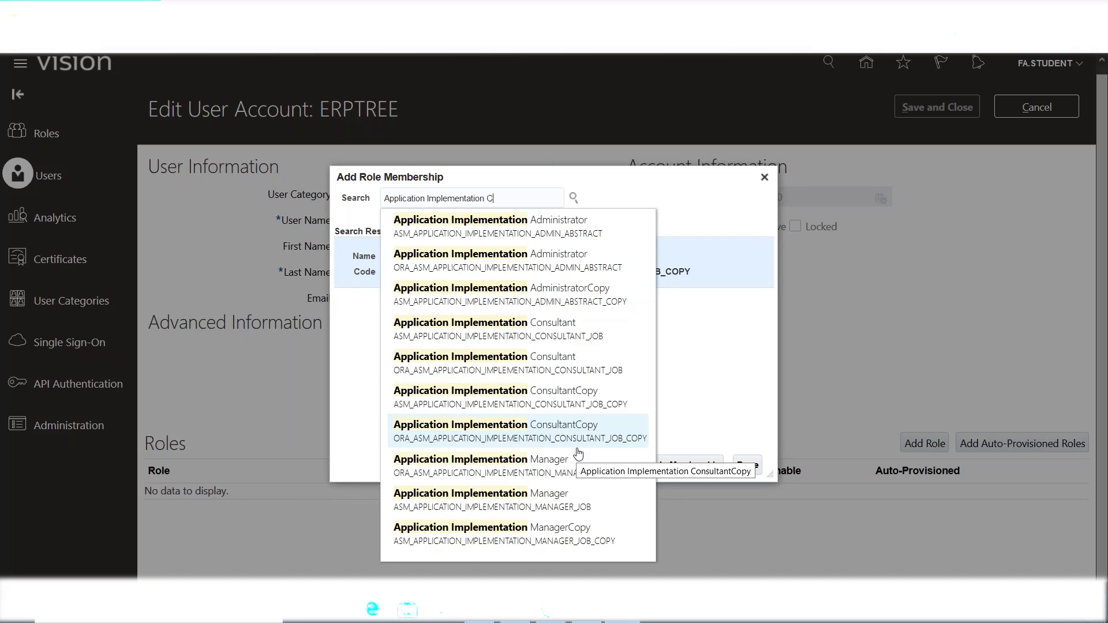
# Search role membership for 'Application Implementation Consu' and pick the Application Implementation Consultant suggestion.
pyautogui.write('Consu')
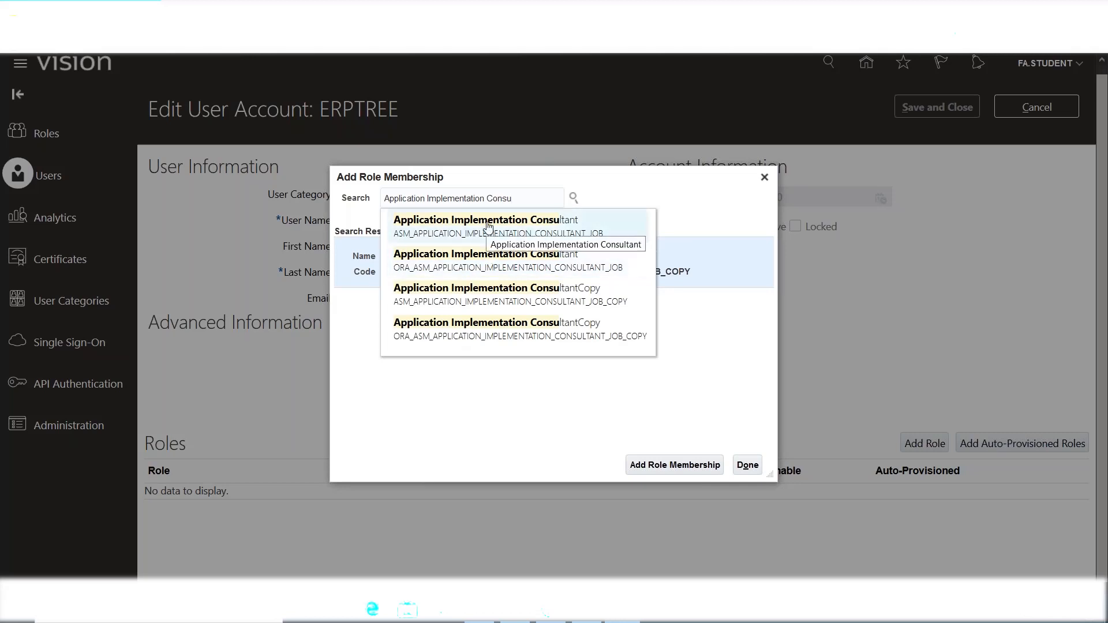
pyautogui.click(476, 236)
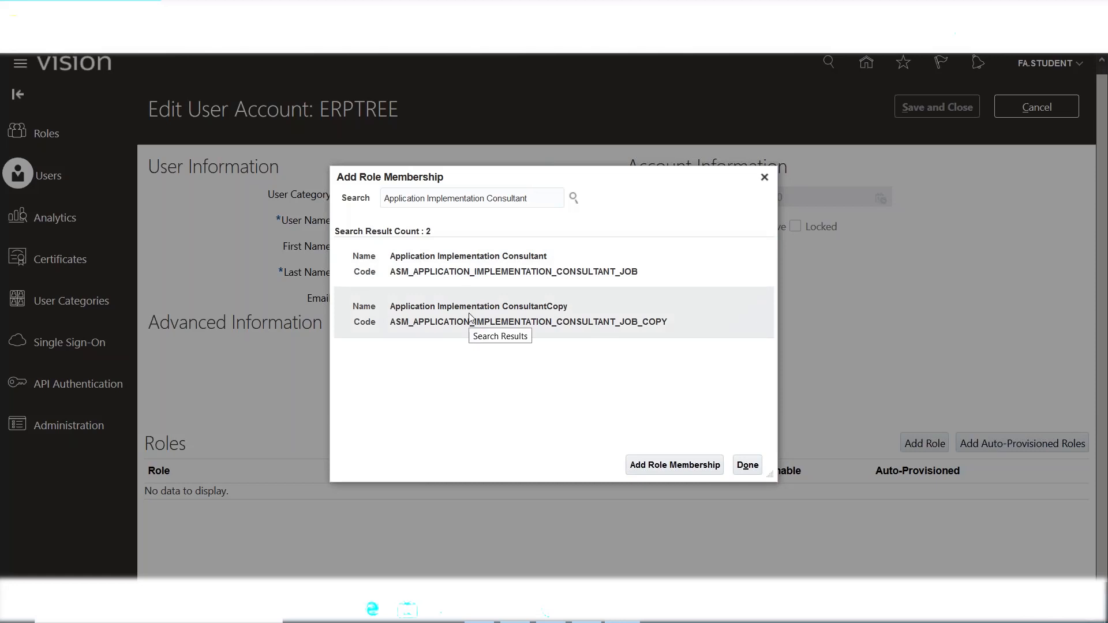
# Add the Application Implementation Consultant role to ERPTREE and switch to the Excel training notes.
pyautogui.click(452, 281)
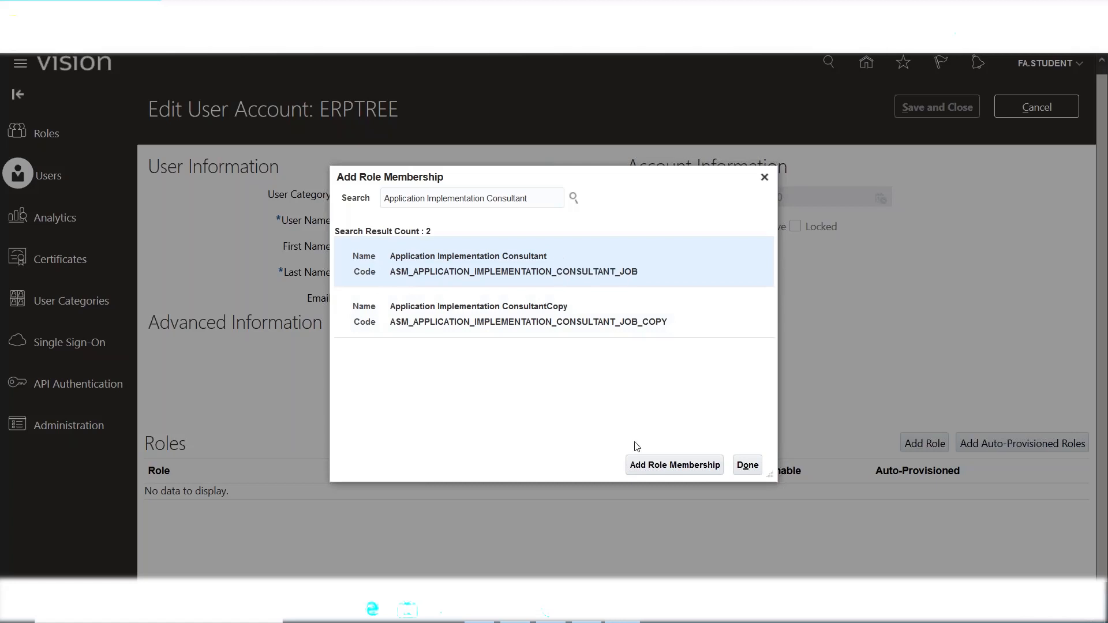
pyautogui.click(642, 465)
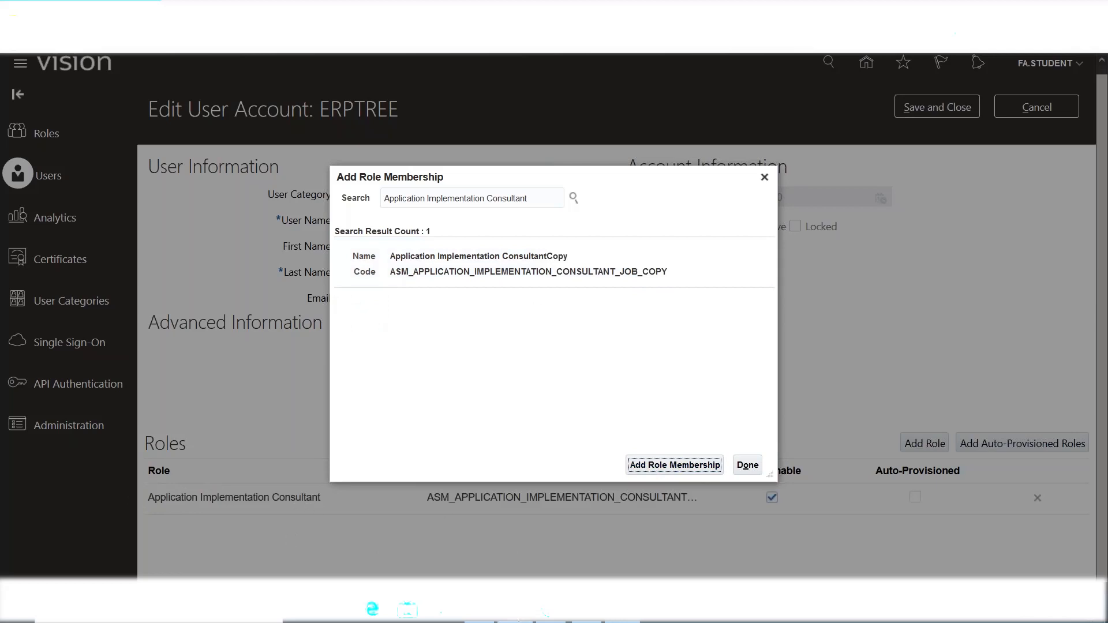
pyautogui.click(517, 613)
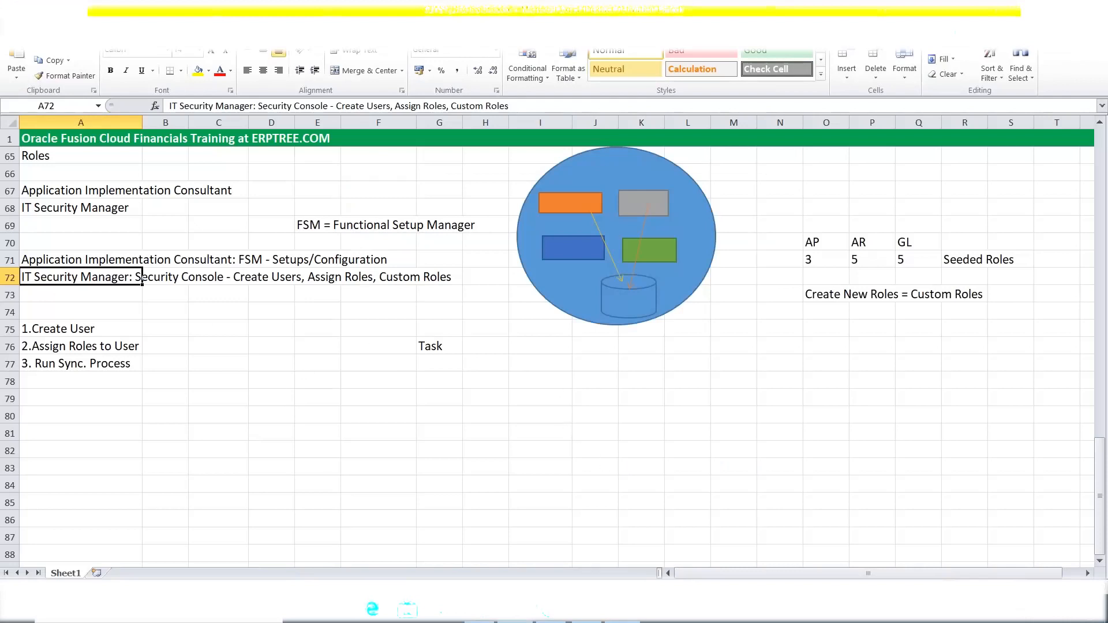
# Search roles for 'IT Security M' and add IT Security Manager to ERPTREE.
pyautogui.hotkey('alt', 'Tab')
pyautogui.click(543, 195)
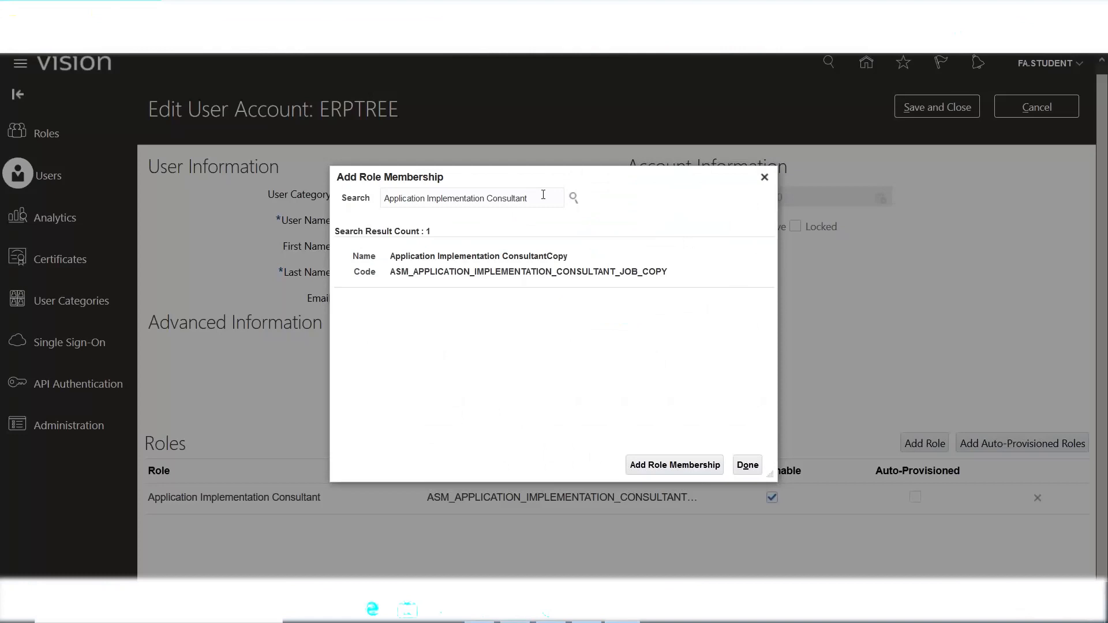
pyautogui.hotkey('ctrl', 'a')
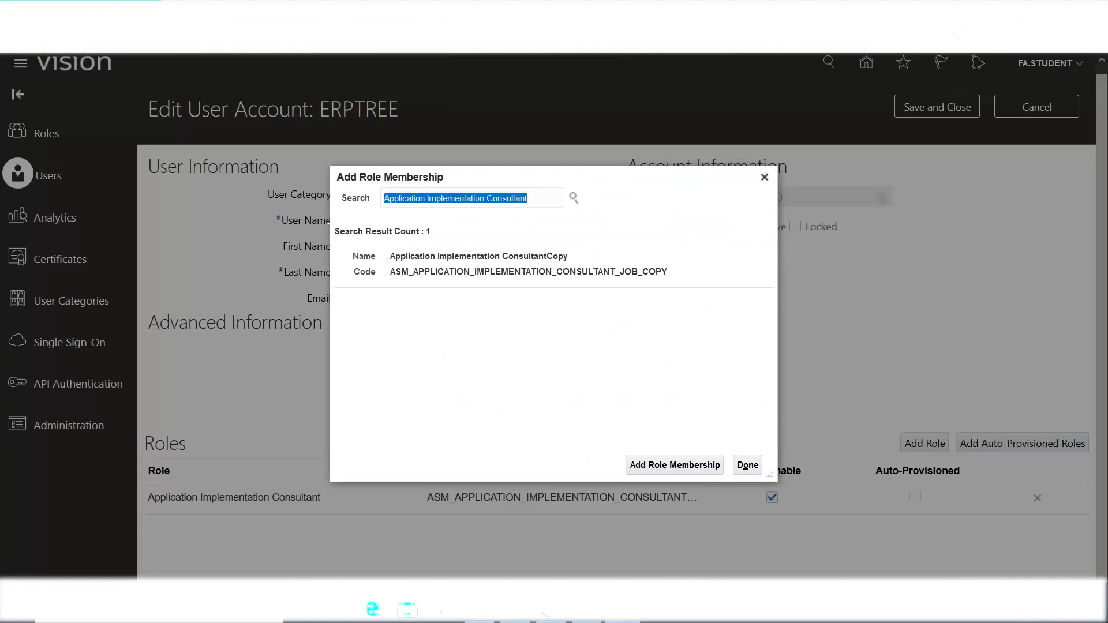
pyautogui.write('IT')
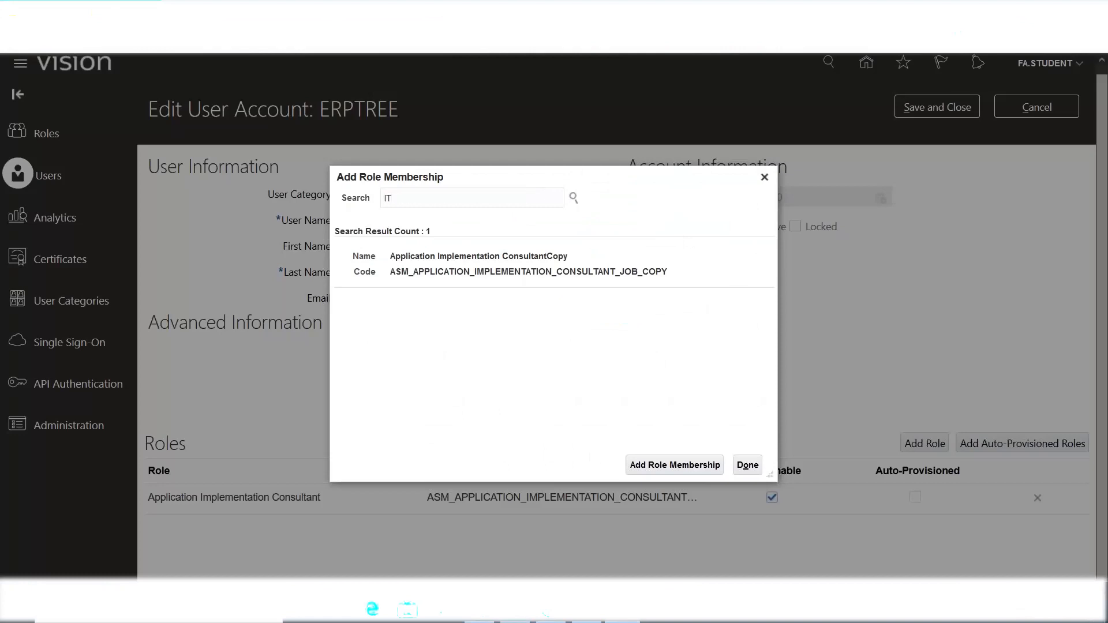
pyautogui.write(' Security M')
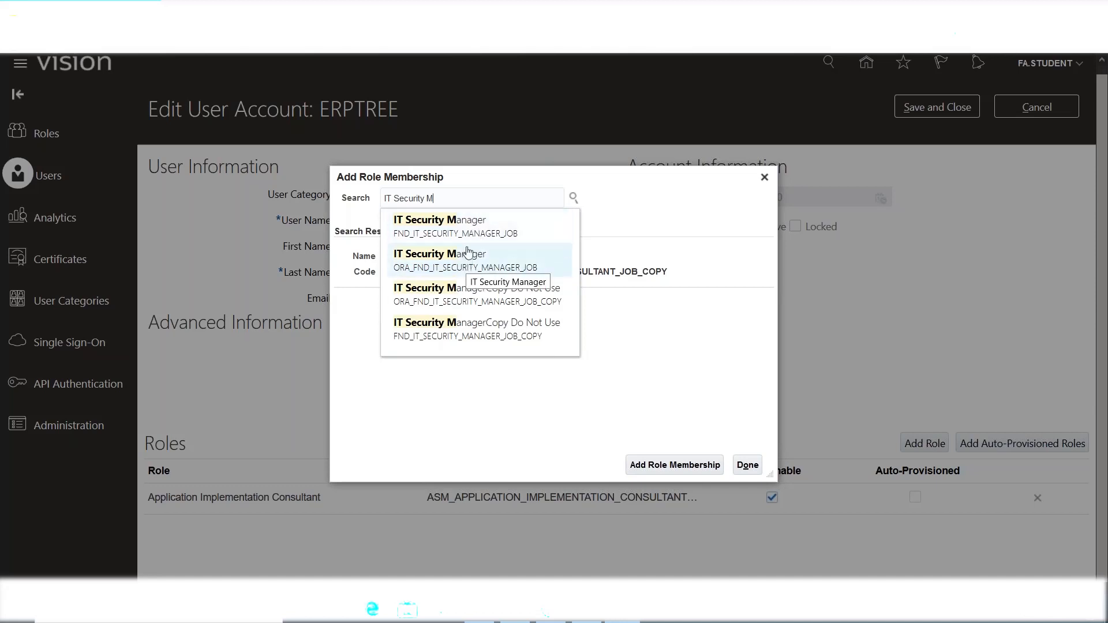
pyautogui.click(468, 231)
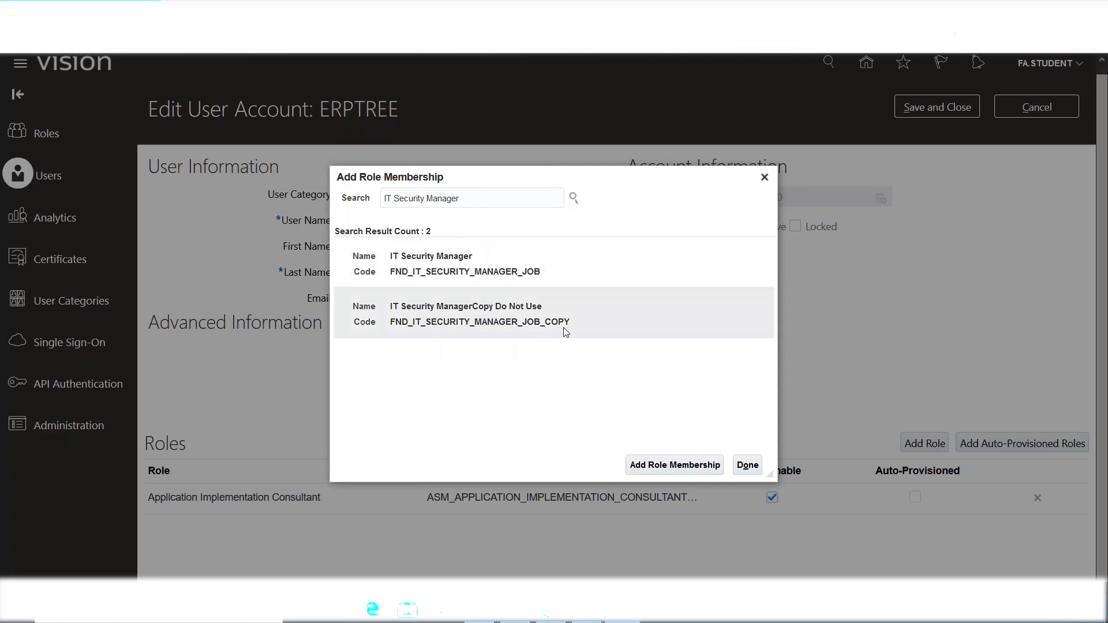
pyautogui.click(431, 268)
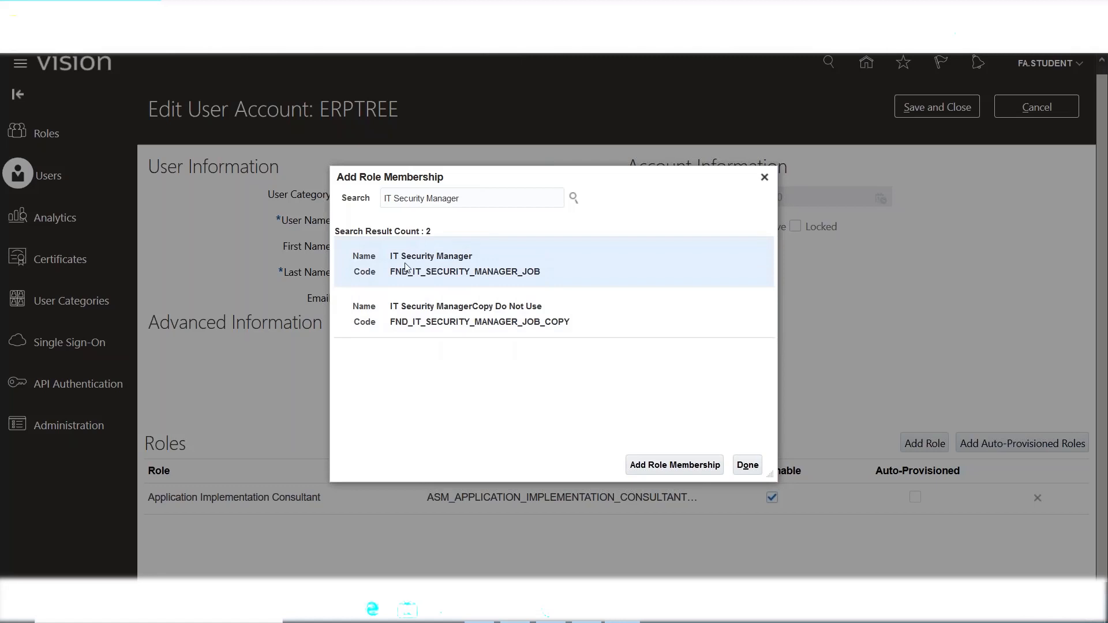
pyautogui.click(645, 467)
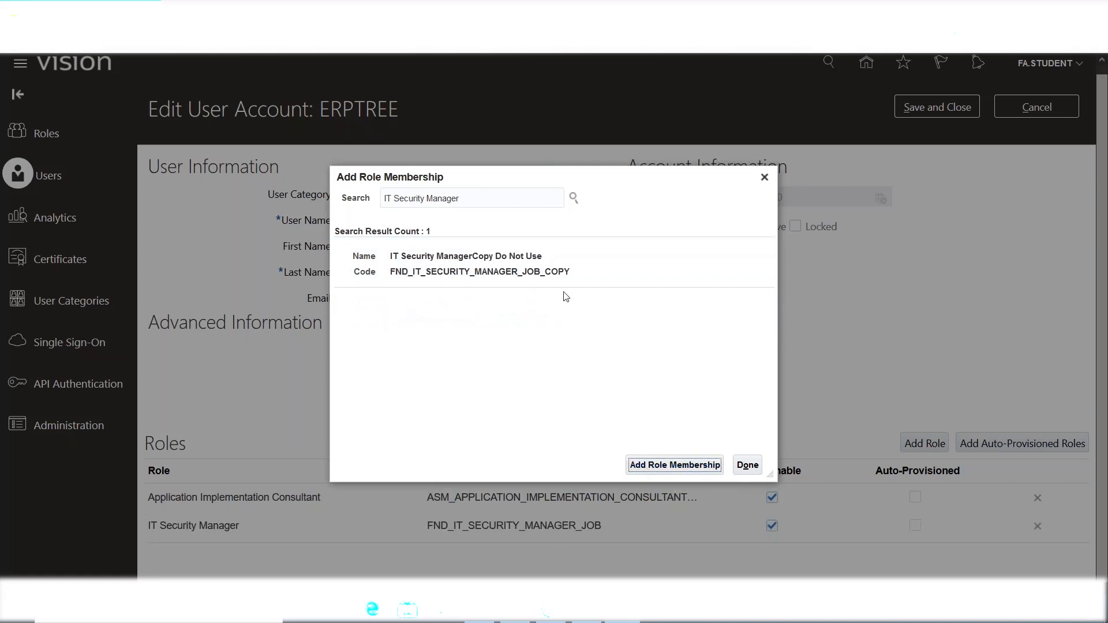
# Close the role search and save the ERPTREE account with both roles.
pyautogui.click(748, 465)
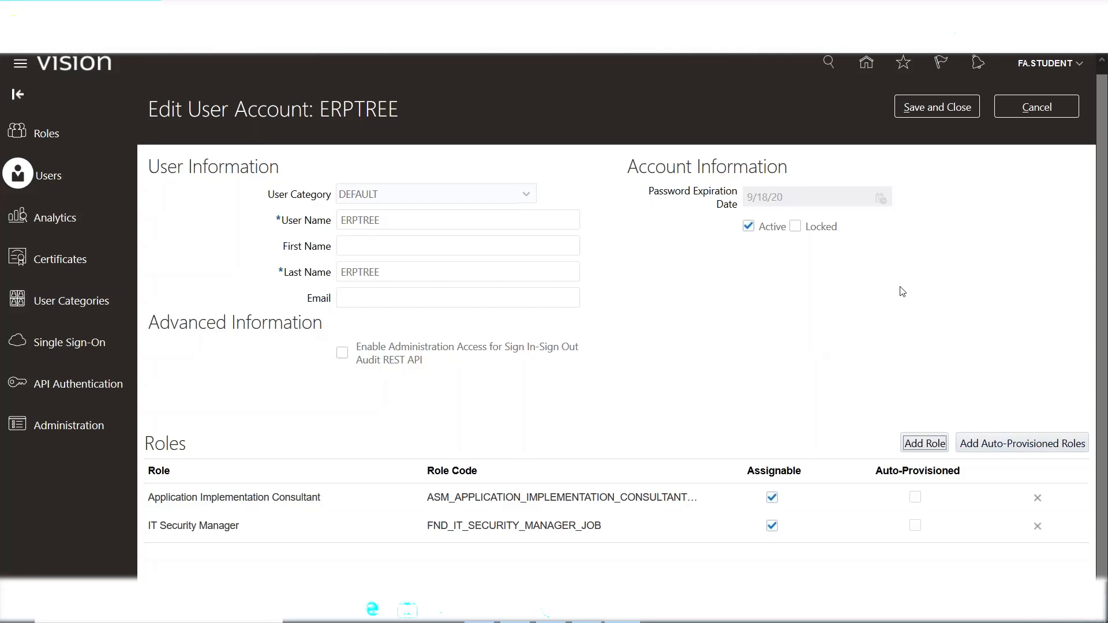
pyautogui.click(923, 106)
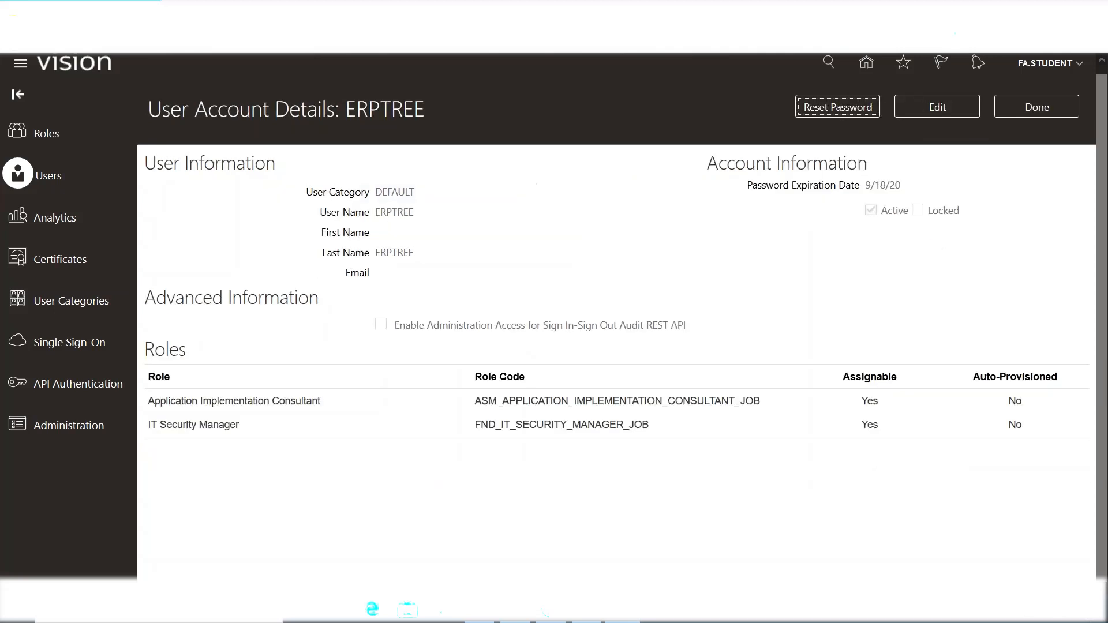
# Reopen ERPTREE from the user search, check its roles, and cancel the edit without changes.
pyautogui.click(1035, 108)
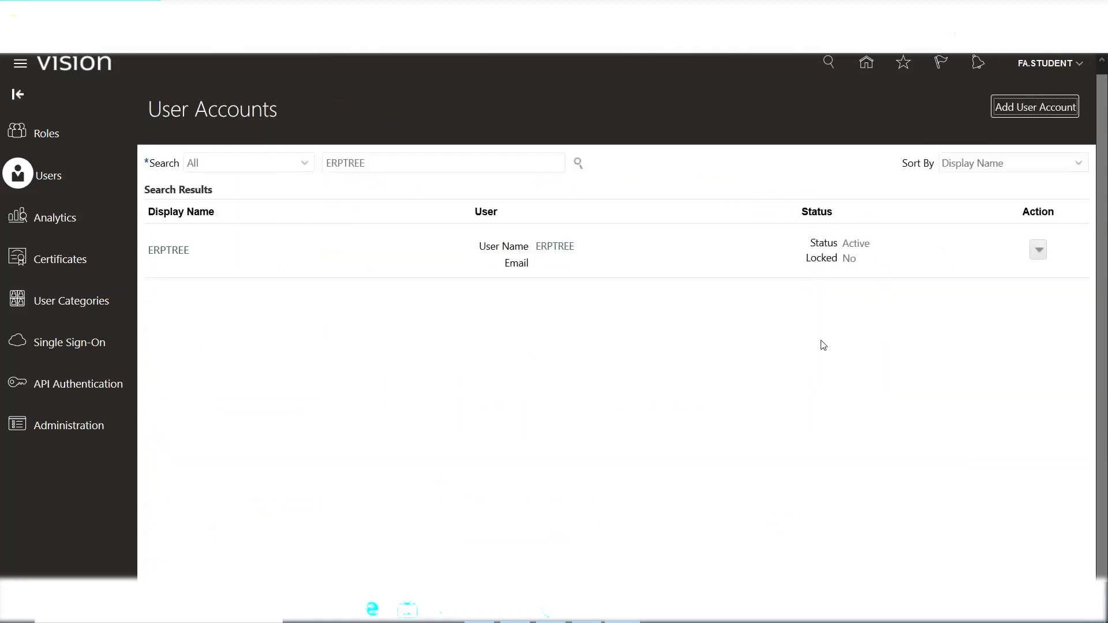
pyautogui.click(54, 177)
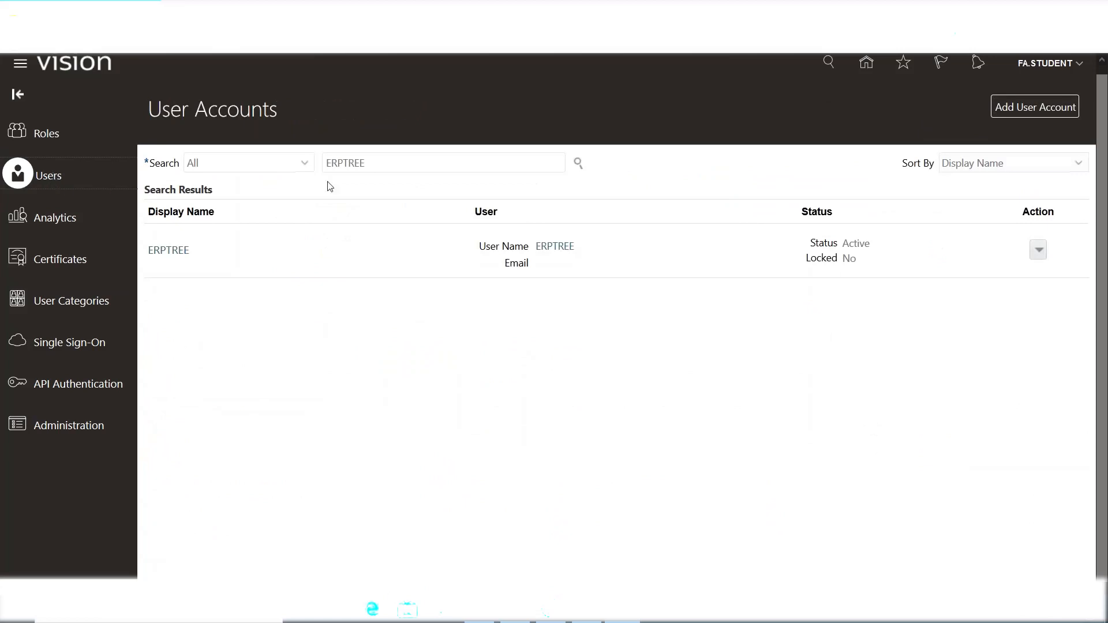
pyautogui.click(577, 163)
pyautogui.click(168, 250)
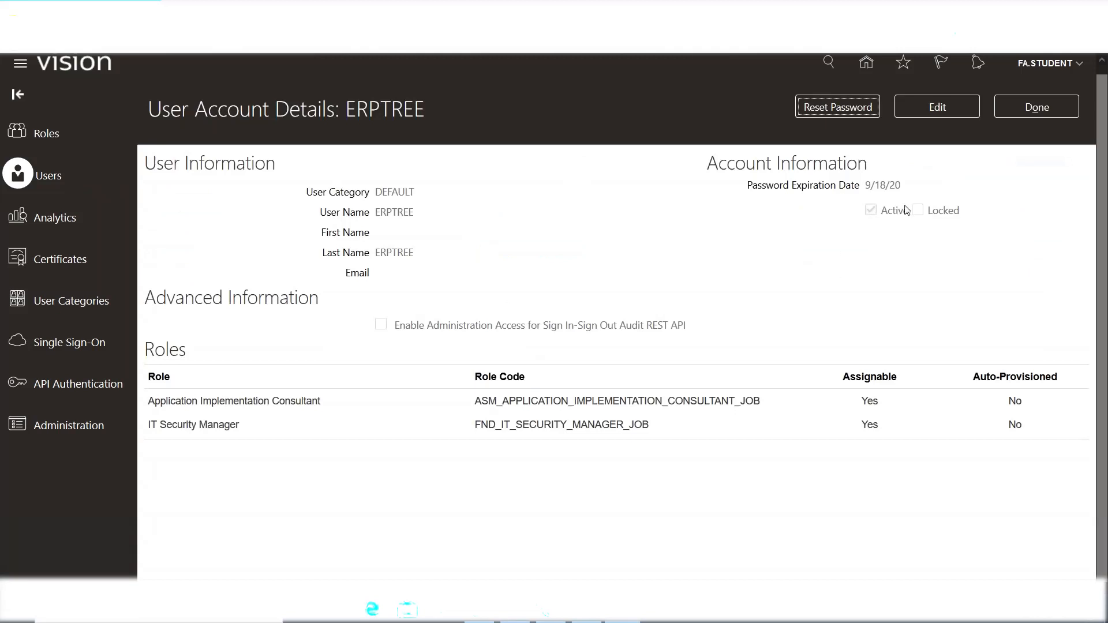
pyautogui.click(930, 116)
pyautogui.click(925, 443)
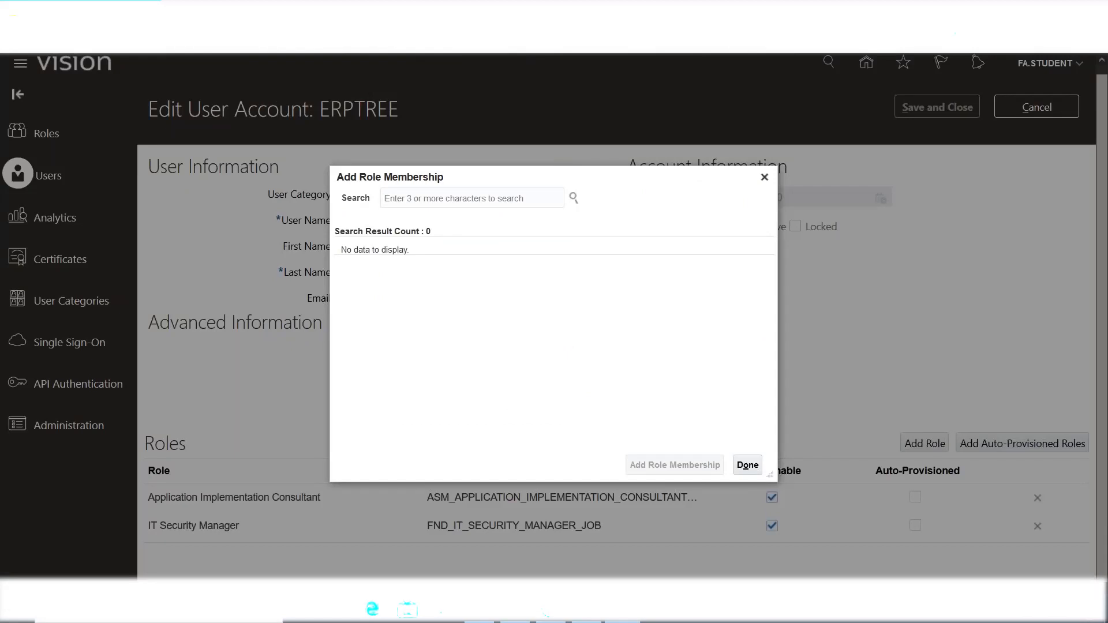
pyautogui.click(765, 177)
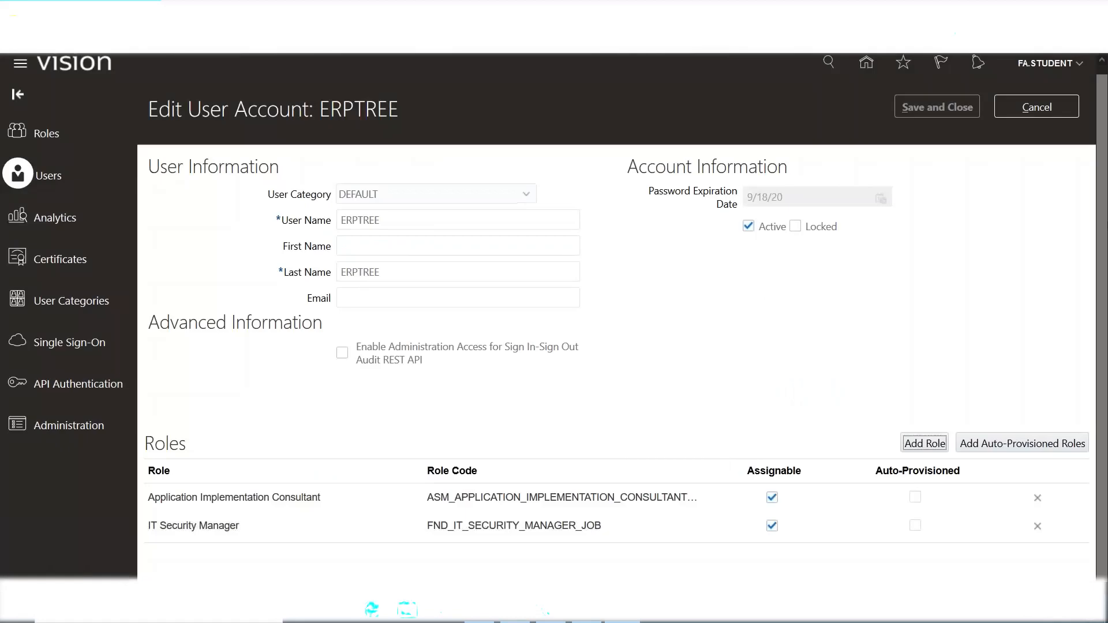
pyautogui.click(1031, 110)
pyautogui.hotkey('alt', 'Tab')
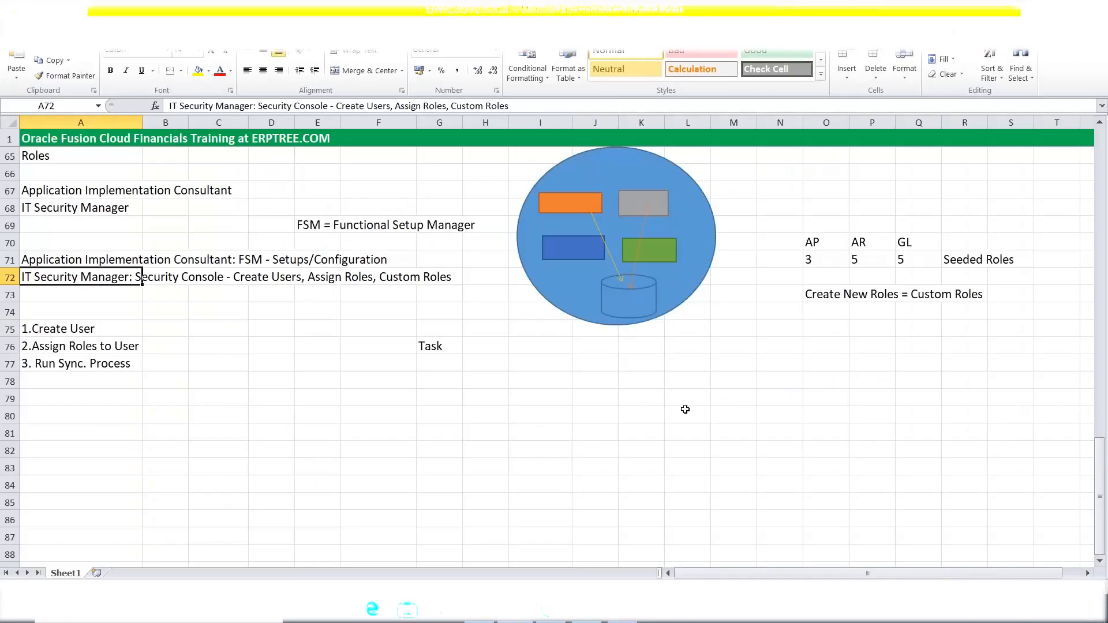
pyautogui.click(41, 333)
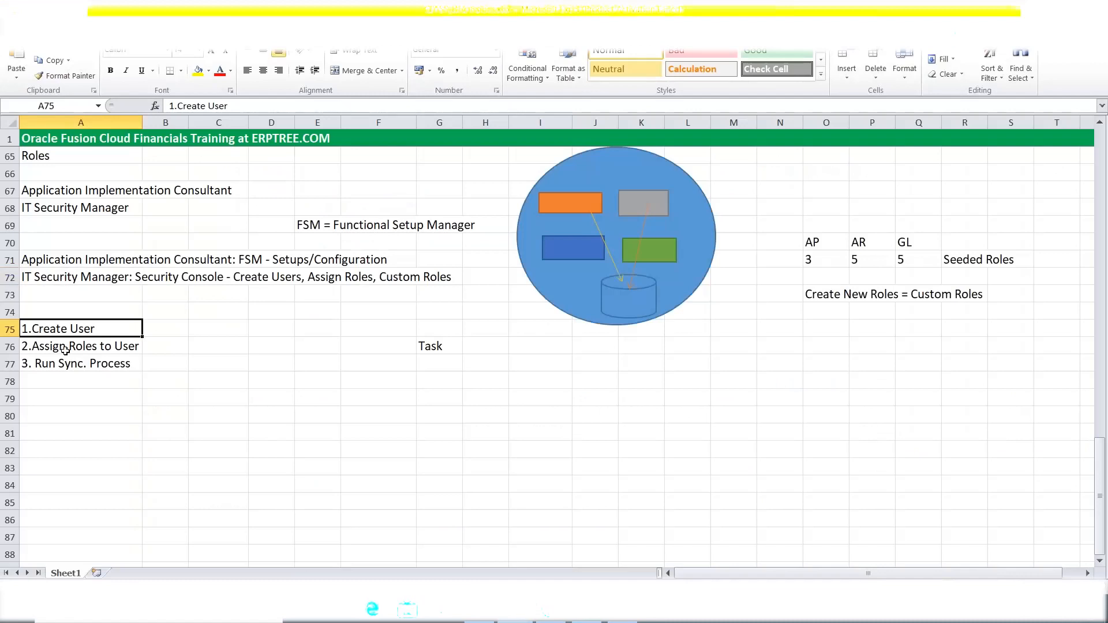
pyautogui.click(61, 348)
pyautogui.click(68, 365)
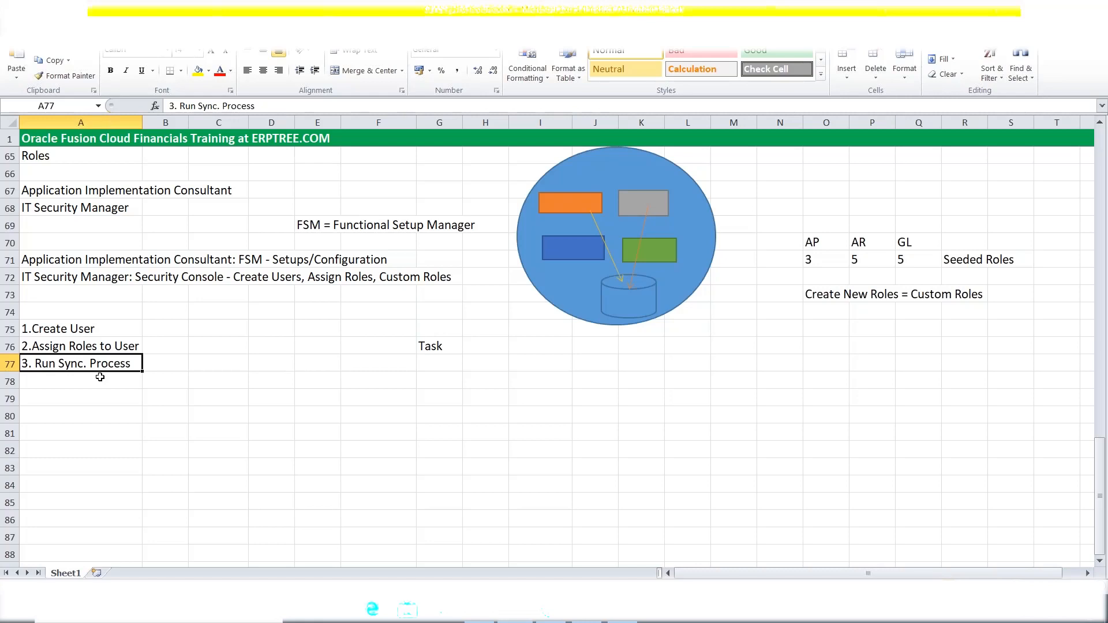
pyautogui.click(765, 29)
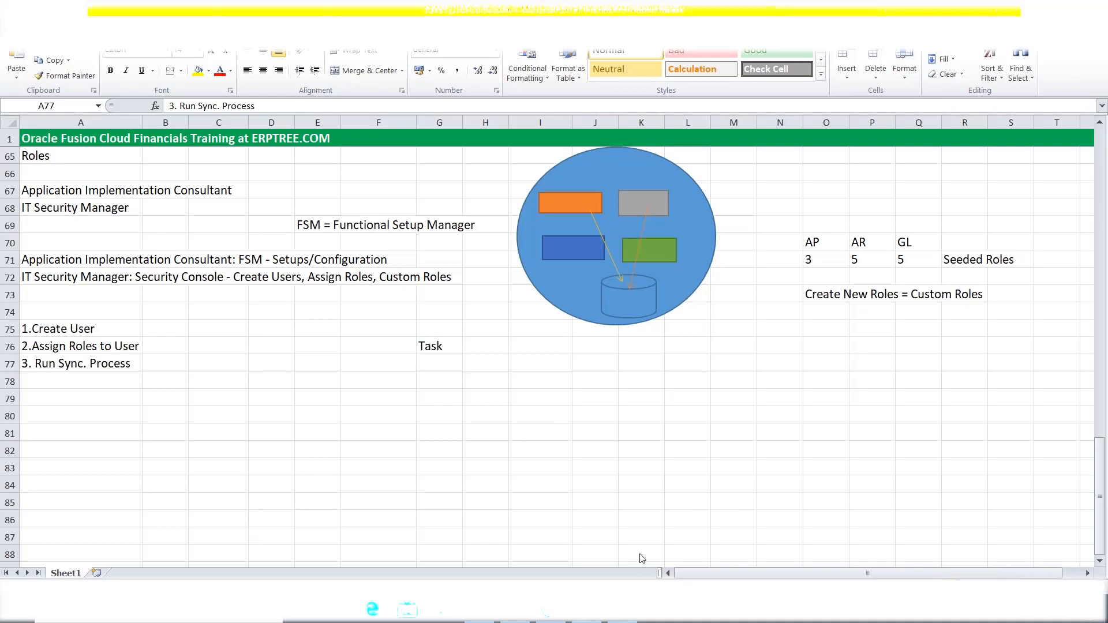
pyautogui.click(621, 617)
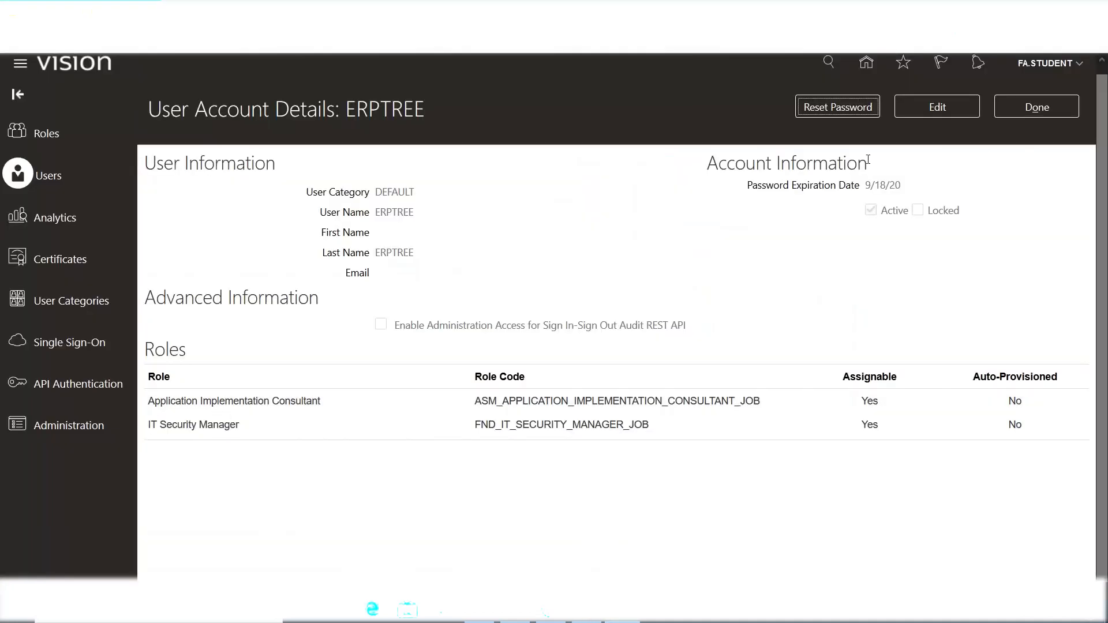
# Search 'it se' and add IT Security Manager (ORA_FND_IT_SECURITY_MANAGER_JOB) to ERPTREE.
pyautogui.click(937, 107)
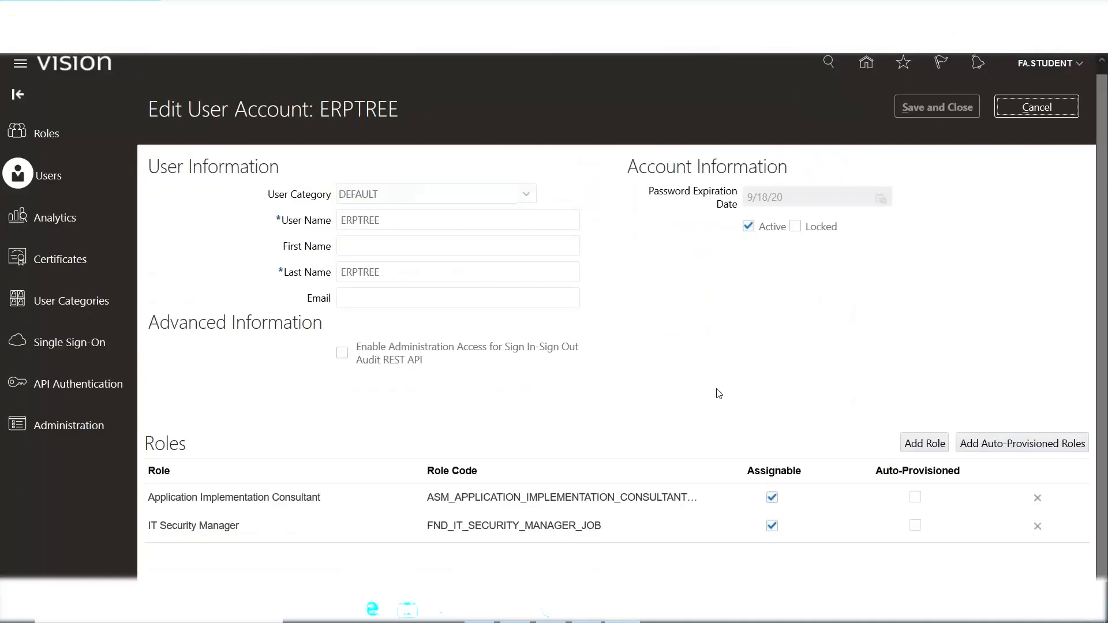
pyautogui.click(929, 446)
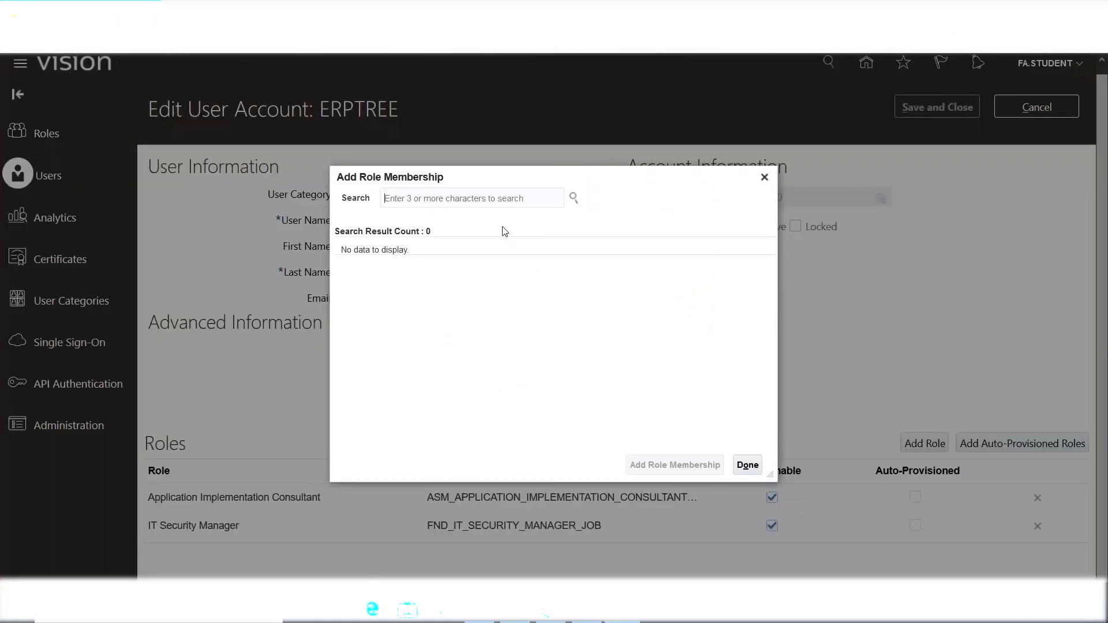
pyautogui.write('it se')
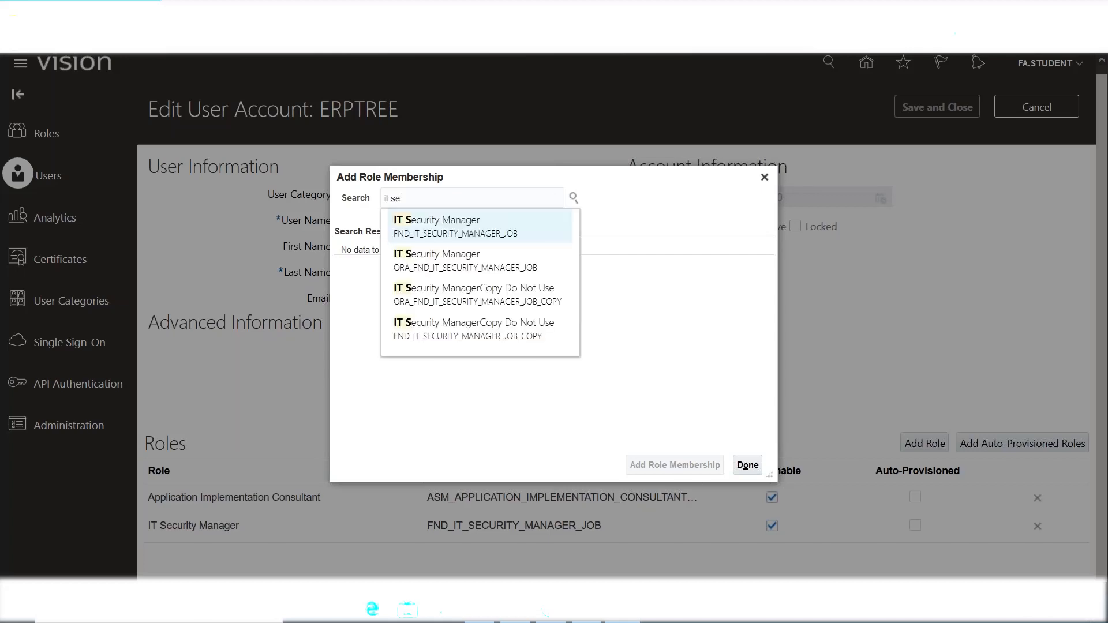
pyautogui.click(468, 256)
pyautogui.click(468, 261)
pyautogui.click(666, 469)
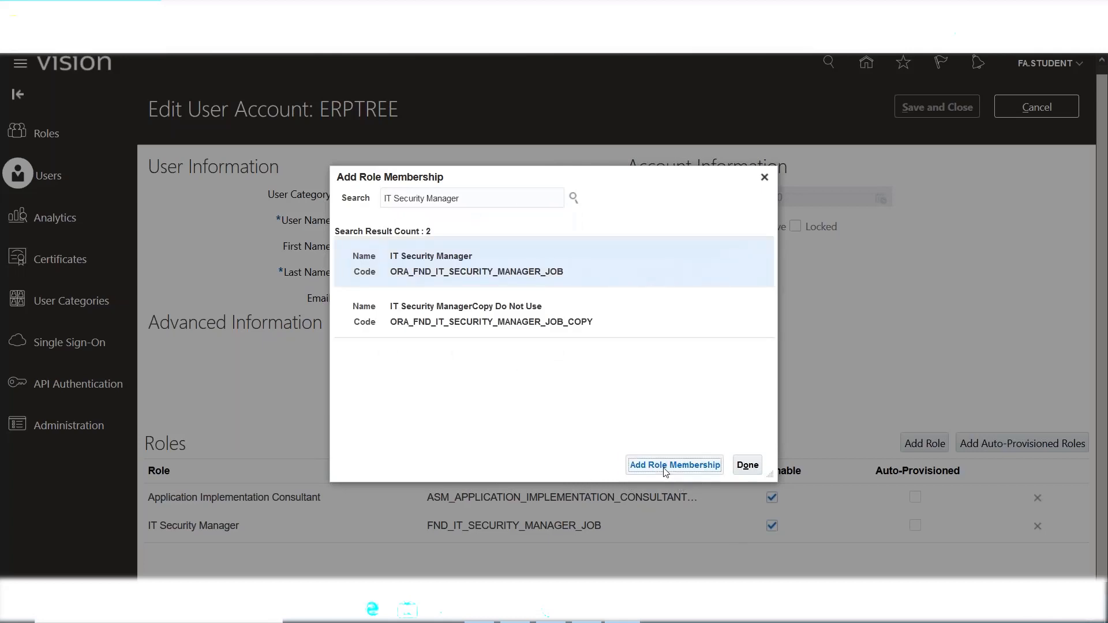
pyautogui.click(754, 469)
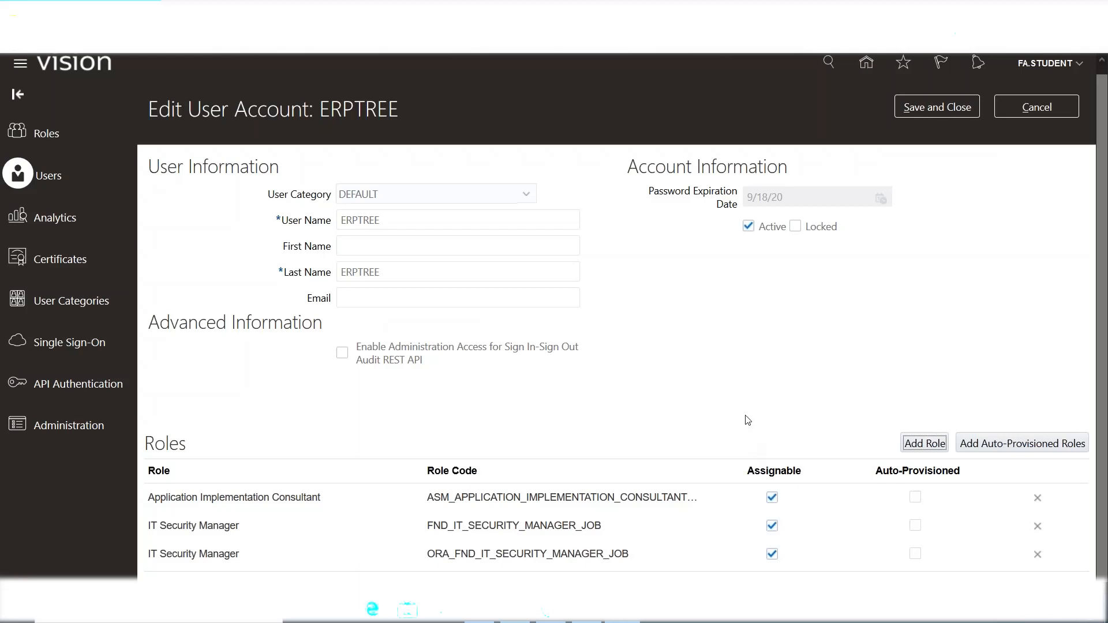
# Search 'application implementation con' and add the ORA_ASM Application Implementation Consultant role to ERPTREE.
pyautogui.click(924, 443)
pyautogui.write('a')
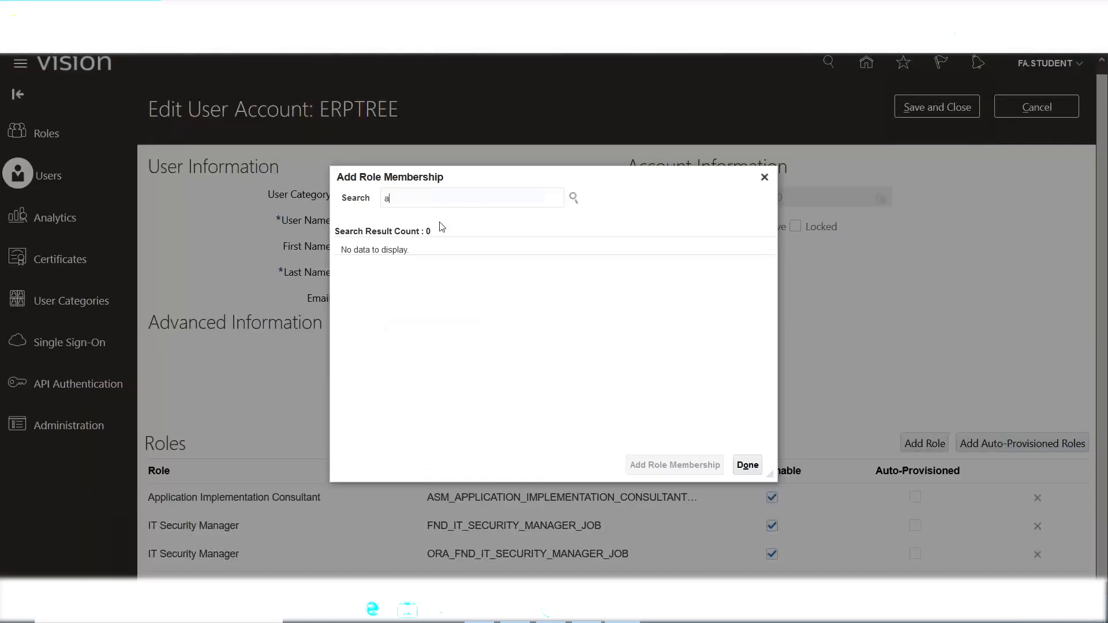
pyautogui.write('pplication')
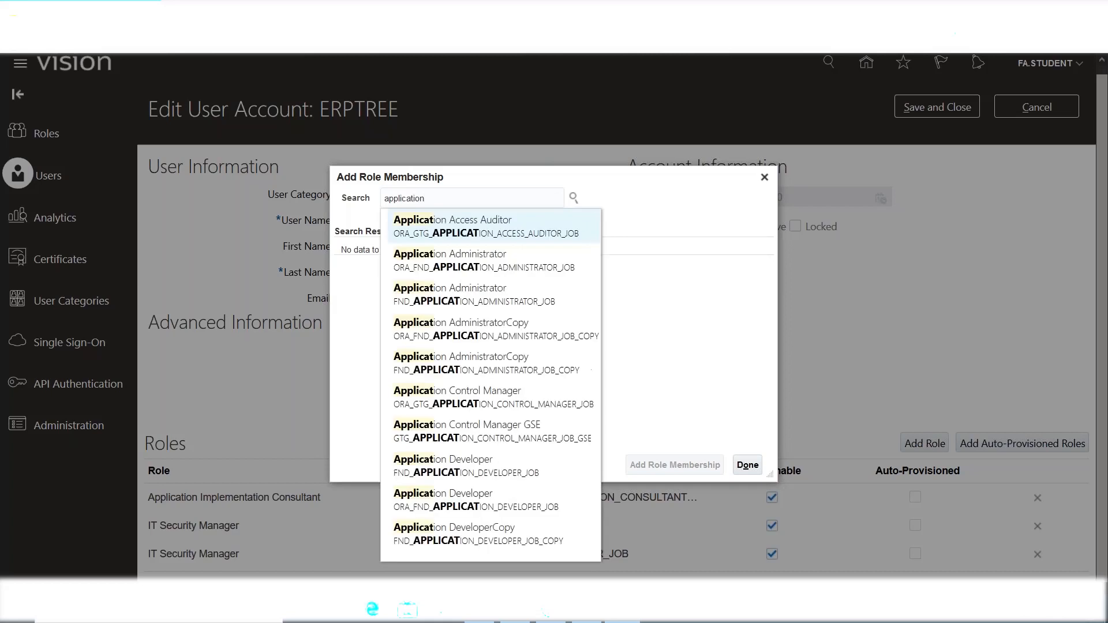
pyautogui.write(' implementati')
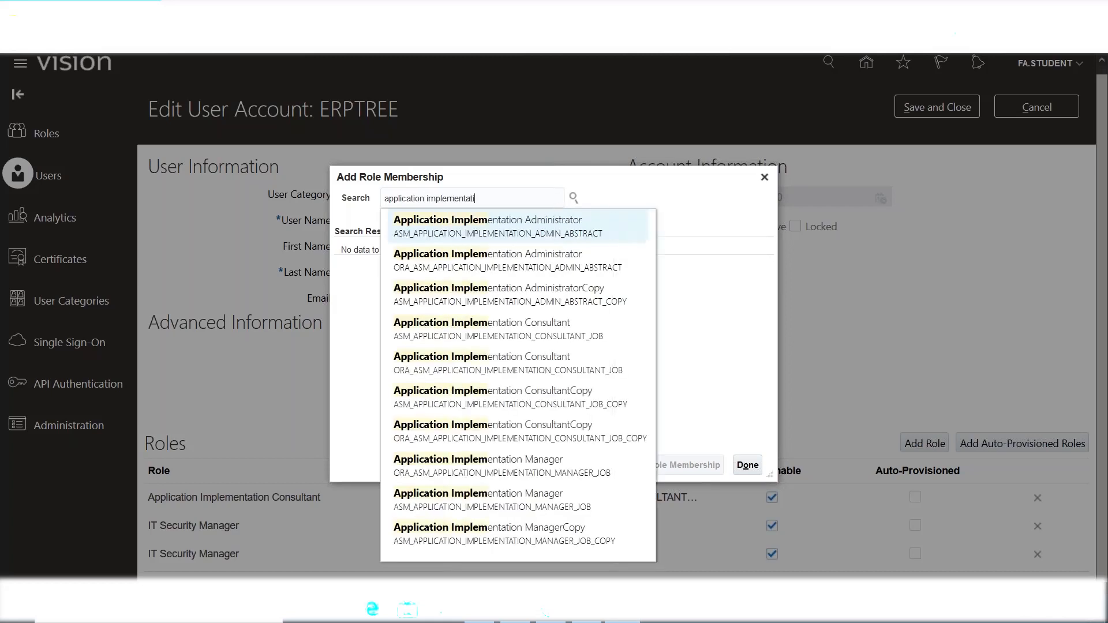
pyautogui.write('on con')
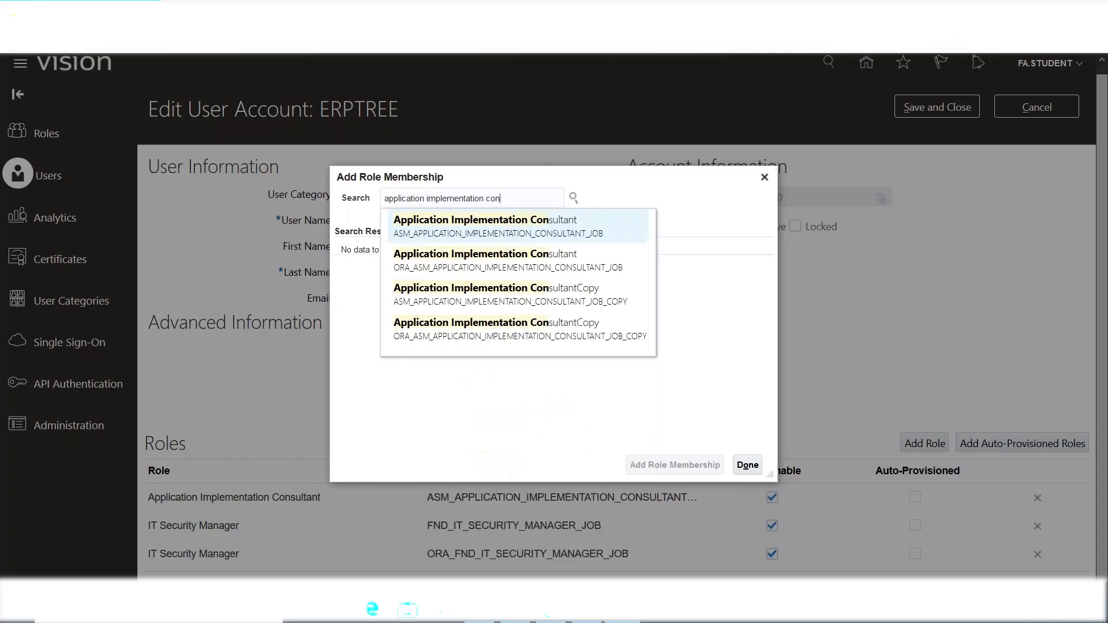
pyautogui.click(434, 258)
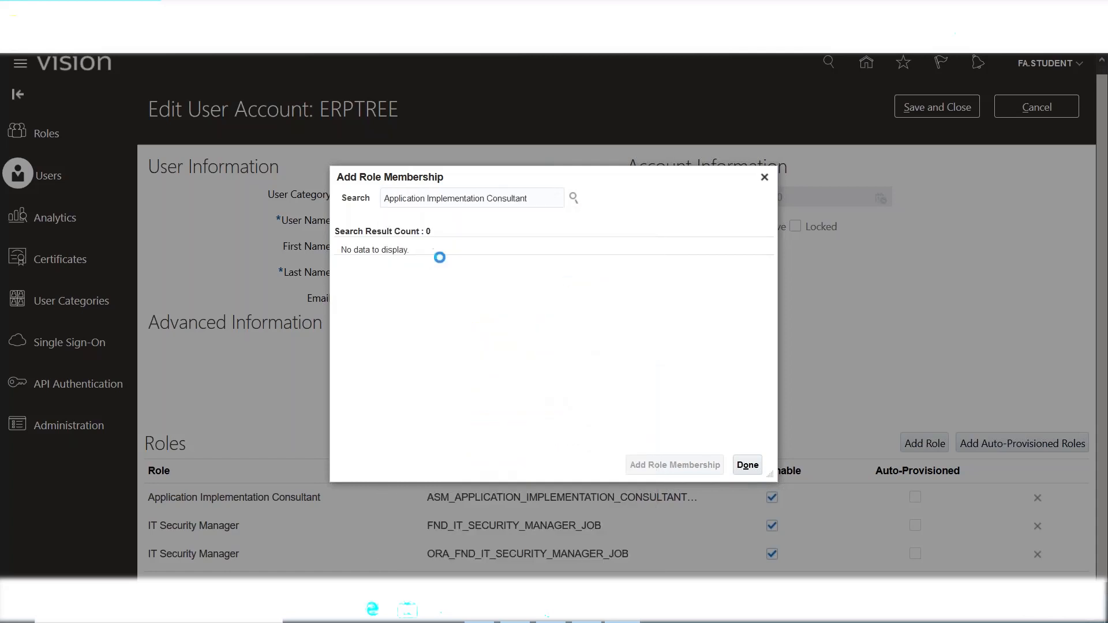
pyautogui.click(469, 264)
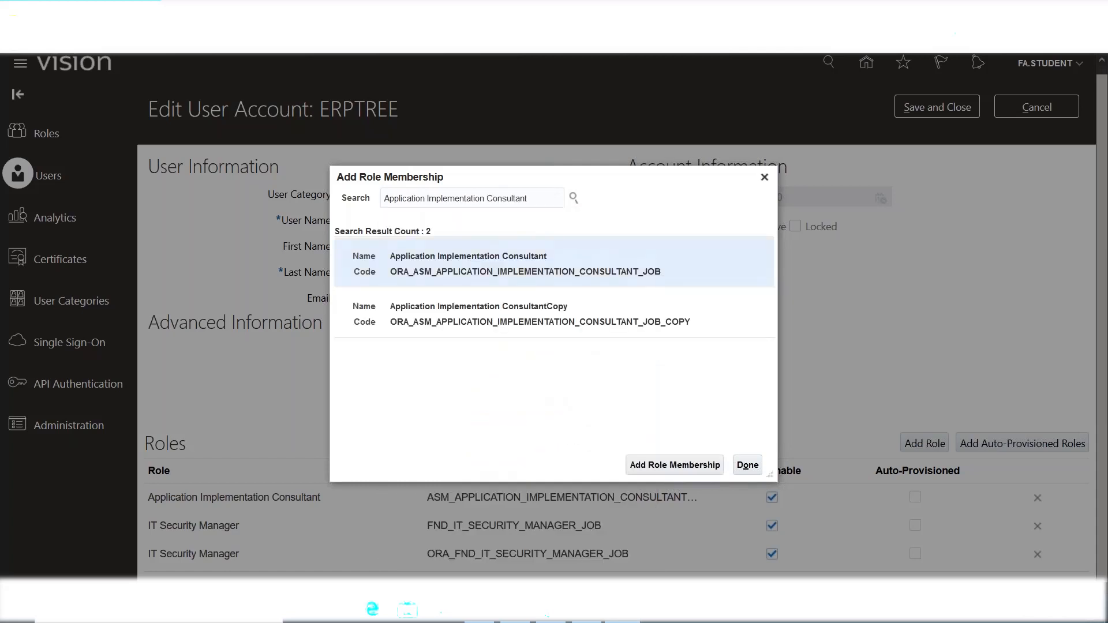
pyautogui.click(654, 469)
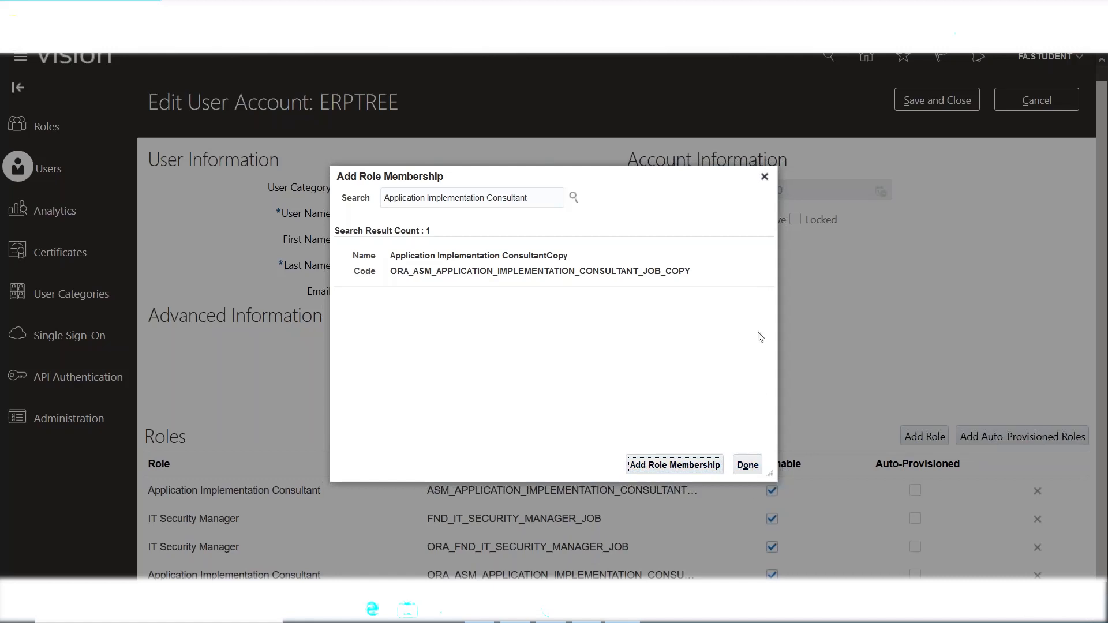
pyautogui.click(765, 177)
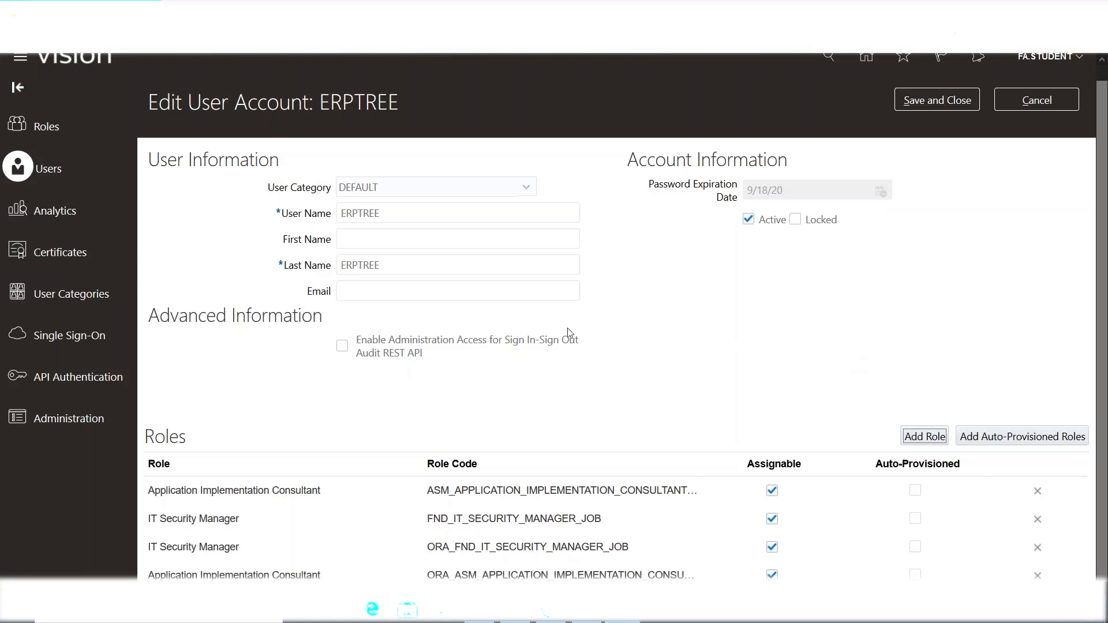
# Delete the duplicate ORA_ IT Security Manager and Application Implementation Consultant roles, confirming each.
pyautogui.click(425, 288)
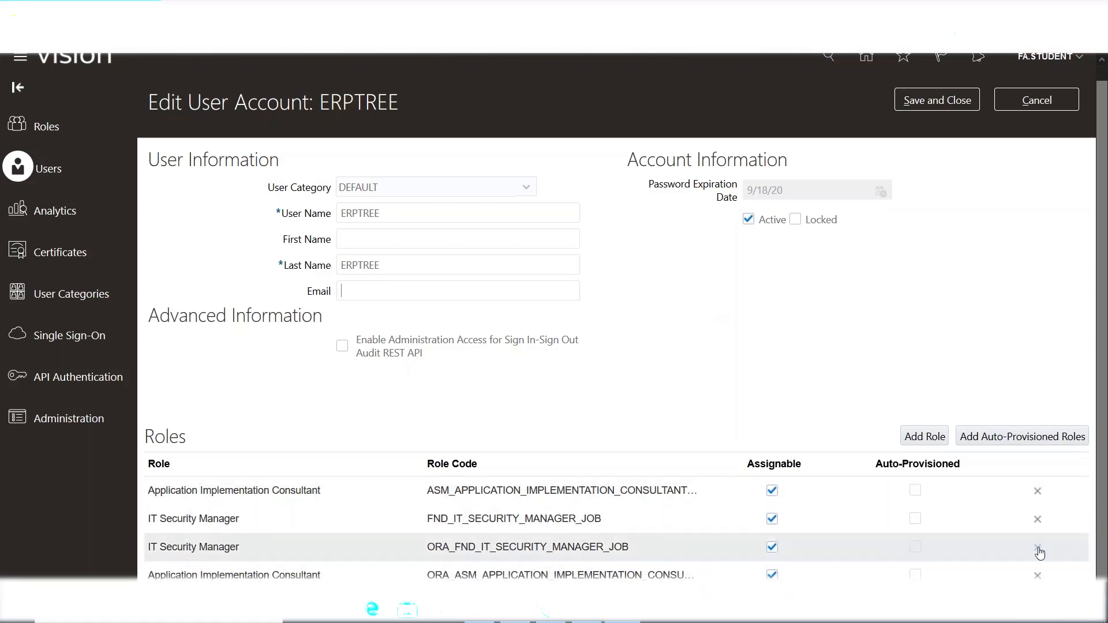
pyautogui.click(1039, 548)
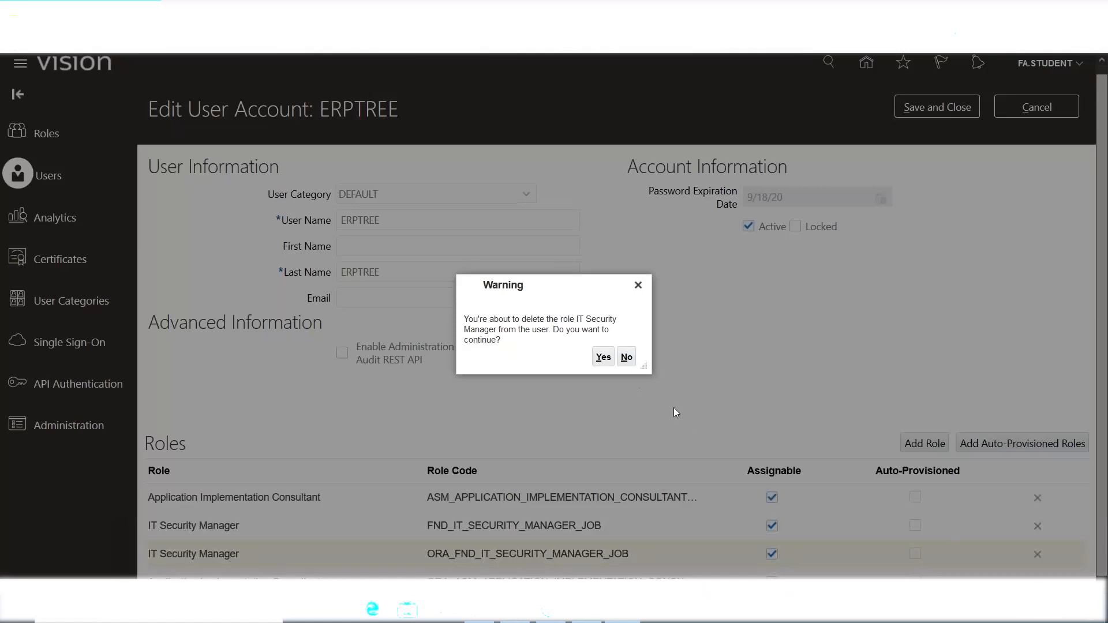
pyautogui.click(605, 361)
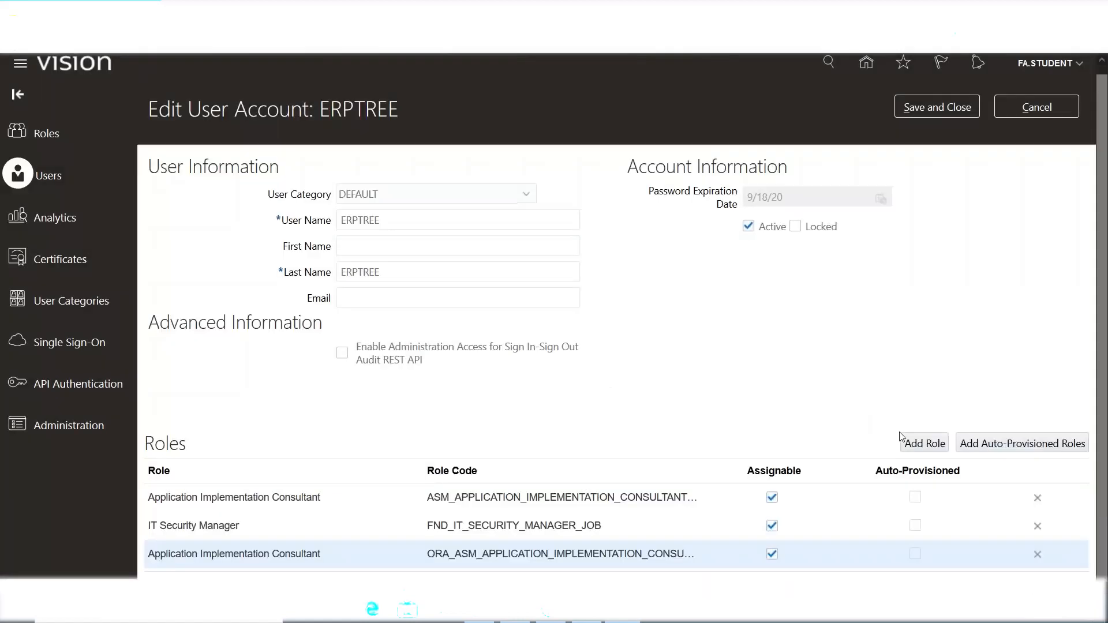
pyautogui.click(1036, 553)
pyautogui.click(603, 357)
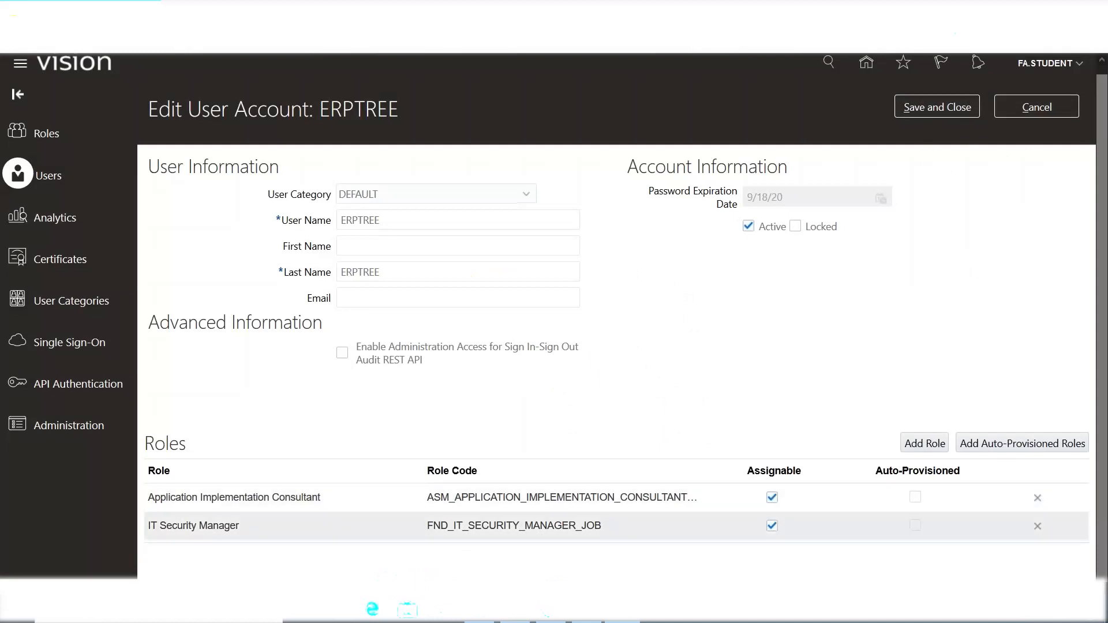
# Save the ERPTREE account with two roles and return to the Excel training notes.
pyautogui.click(936, 107)
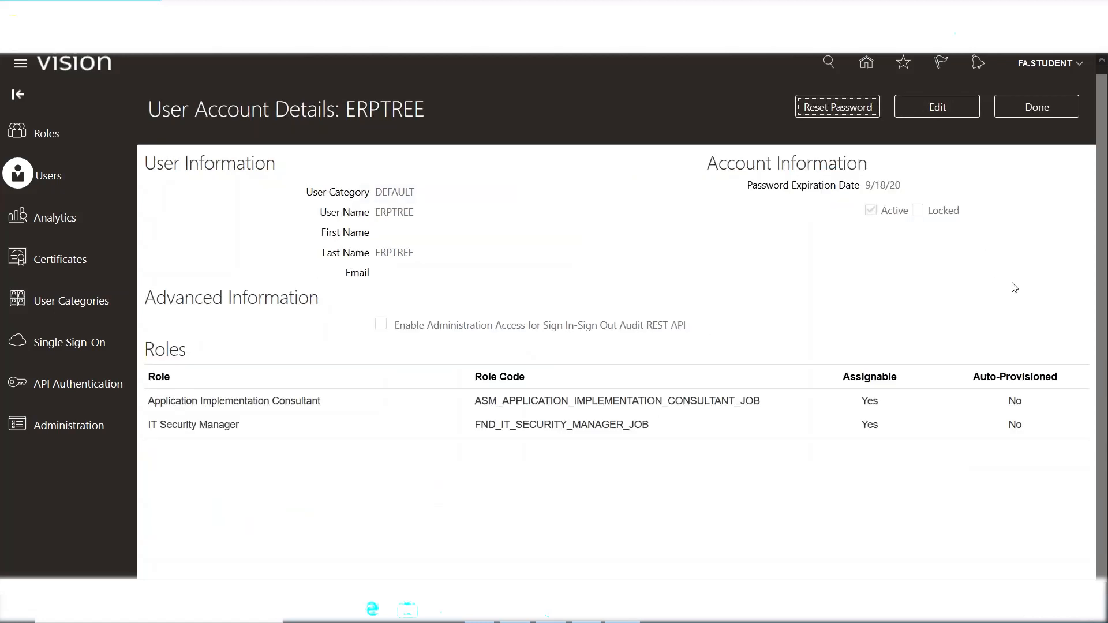
pyautogui.click(1037, 113)
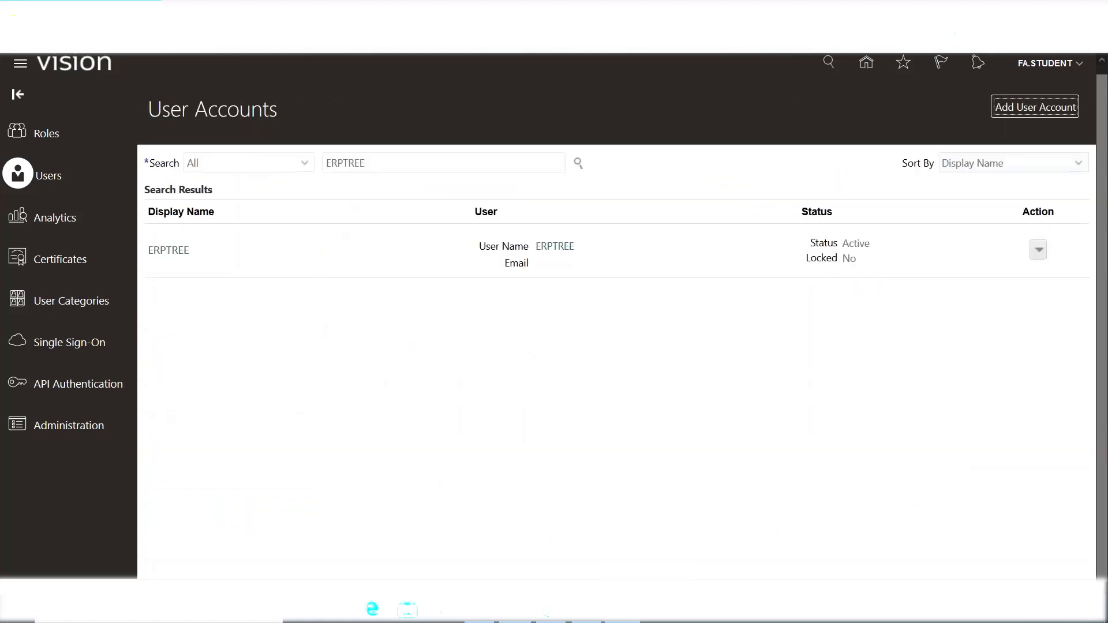
pyautogui.click(515, 610)
pyautogui.click(79, 329)
# Reword the third step in A77 from 'Run Sync. Process' to '3. Run LDAP Job'.
pyautogui.click(90, 346)
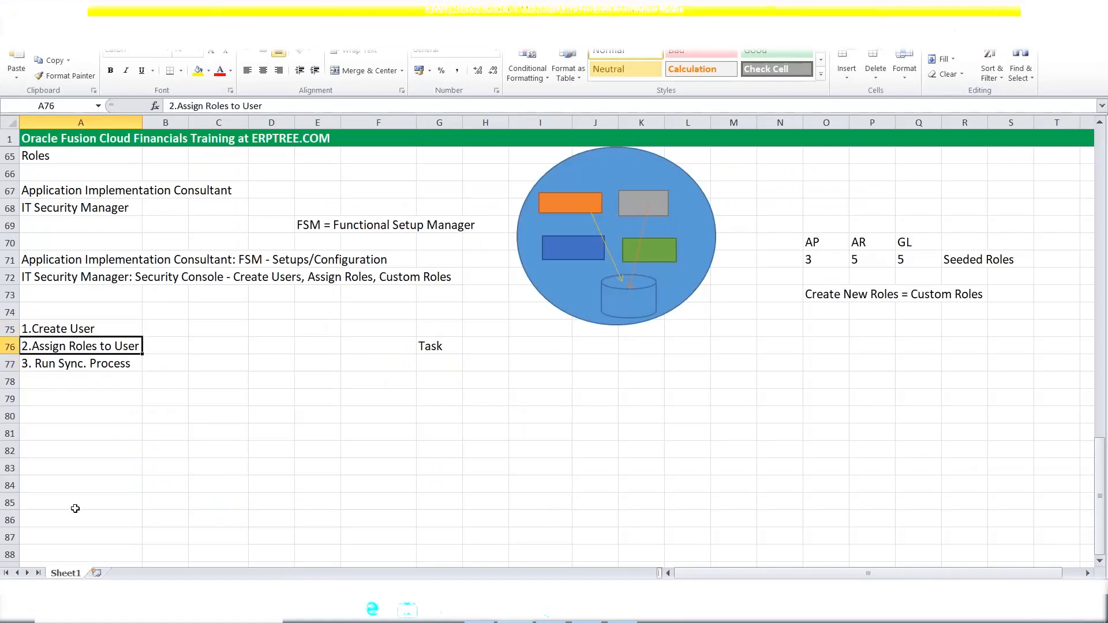
pyautogui.moveTo(33, 262); pyautogui.dragTo(51, 272)
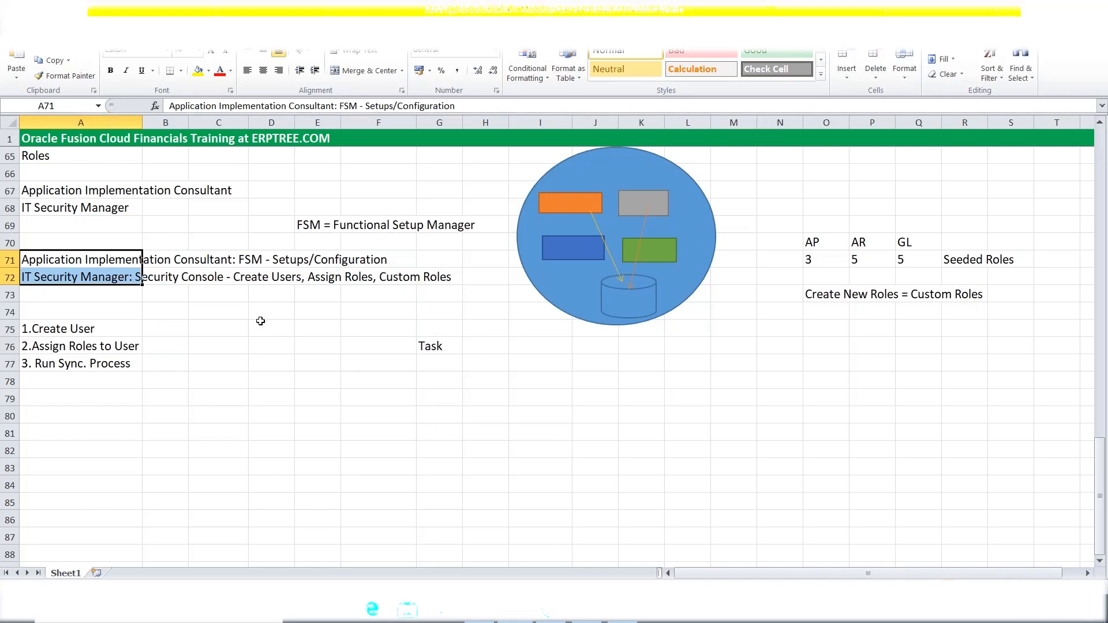
pyautogui.click(47, 365)
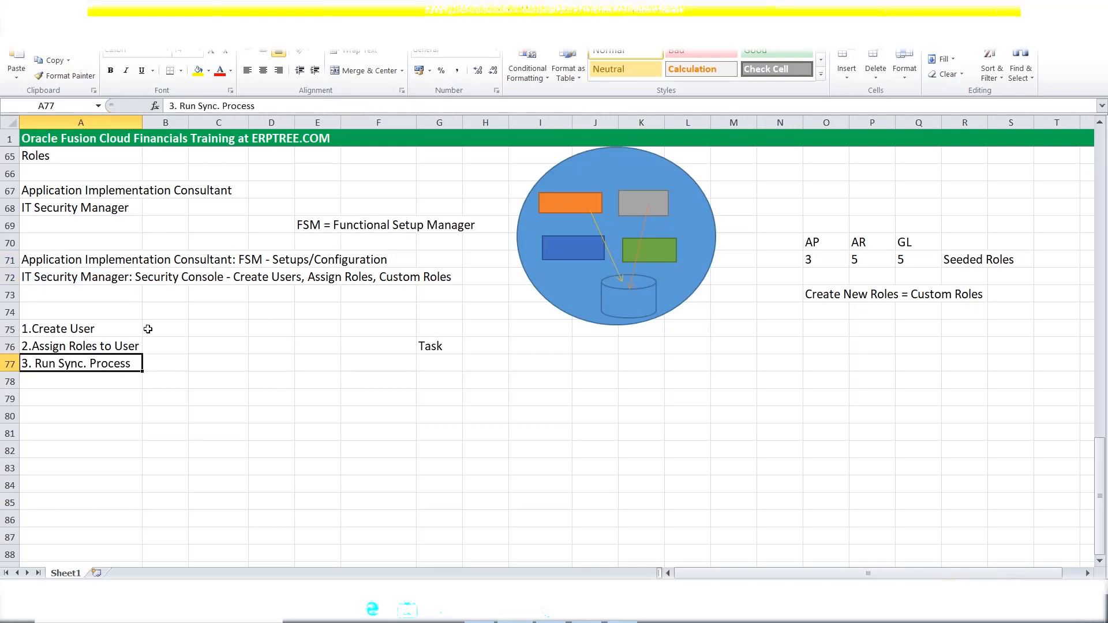
pyautogui.doubleClick(132, 364)
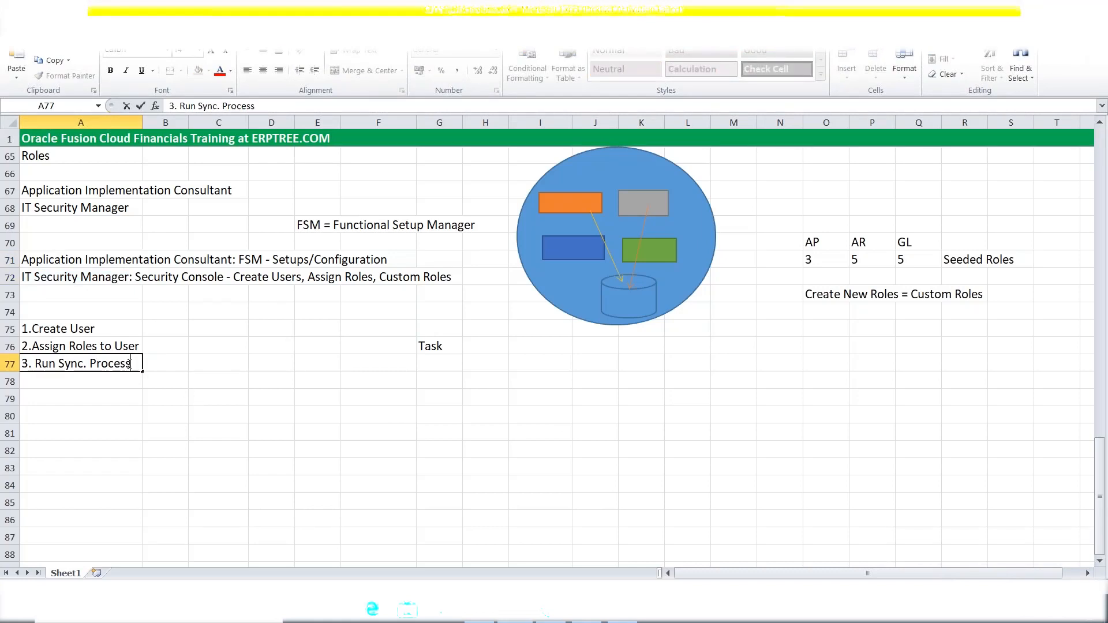
pyautogui.moveTo(132, 365); pyautogui.dragTo(59, 365)
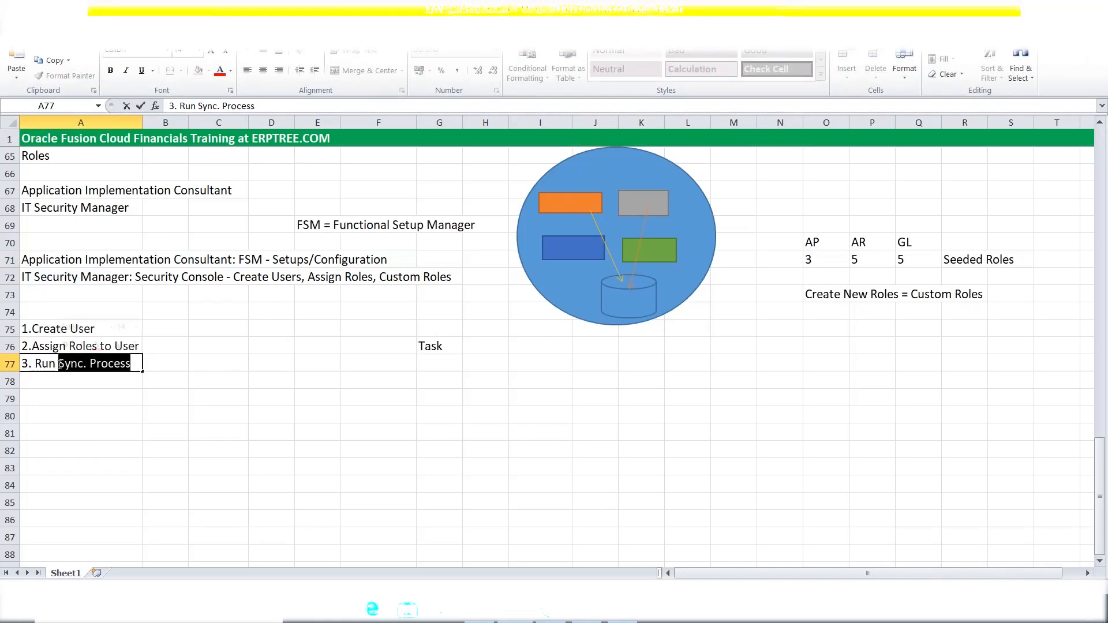
pyautogui.write('LDAP Job')
pyautogui.click(81, 395)
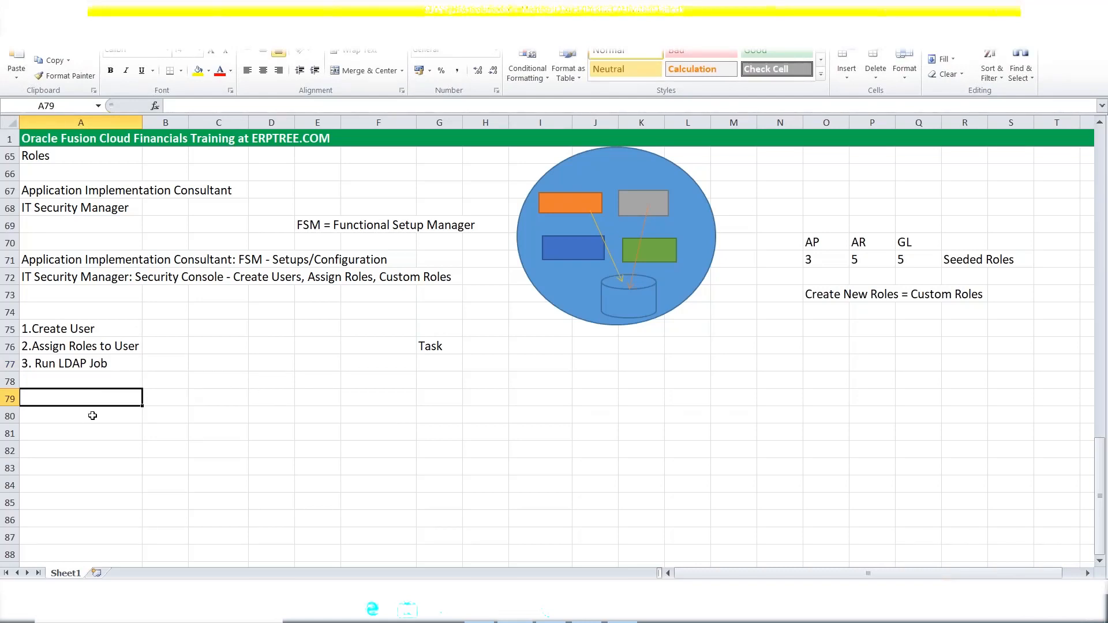
# Re-enter cell A77 and highlight the word LDAP in the third step.
pyautogui.click(62, 365)
pyautogui.doubleClick(63, 364)
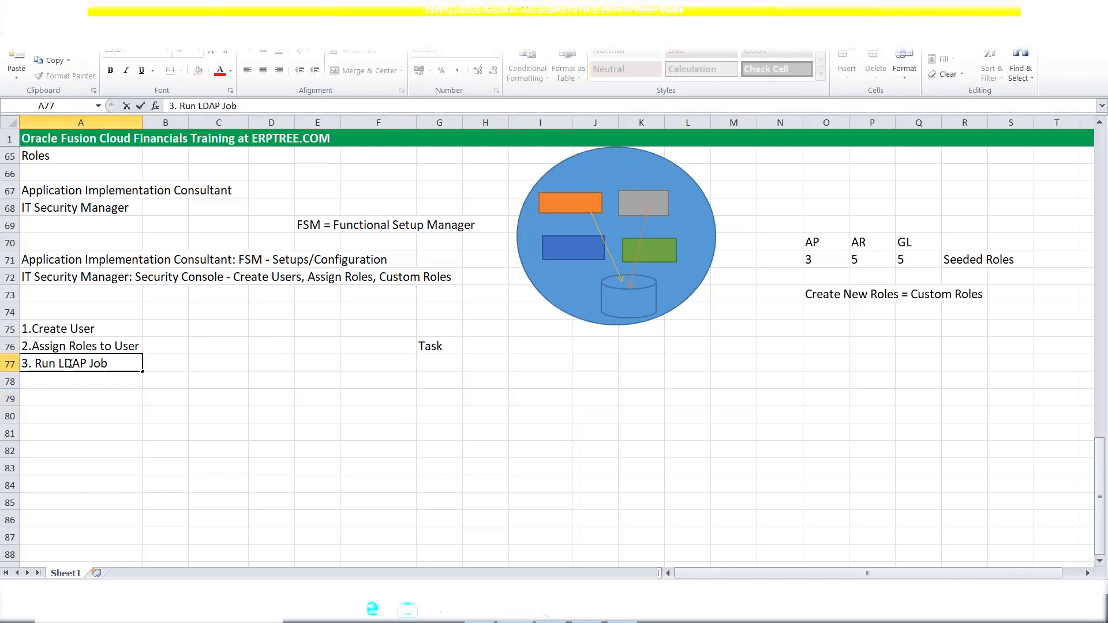
pyautogui.click(67, 364)
pyautogui.click(76, 363)
pyautogui.moveTo(75, 364); pyautogui.dragTo(87, 363)
pyautogui.click(87, 364)
pyautogui.moveTo(56, 364); pyautogui.dragTo(87, 364)
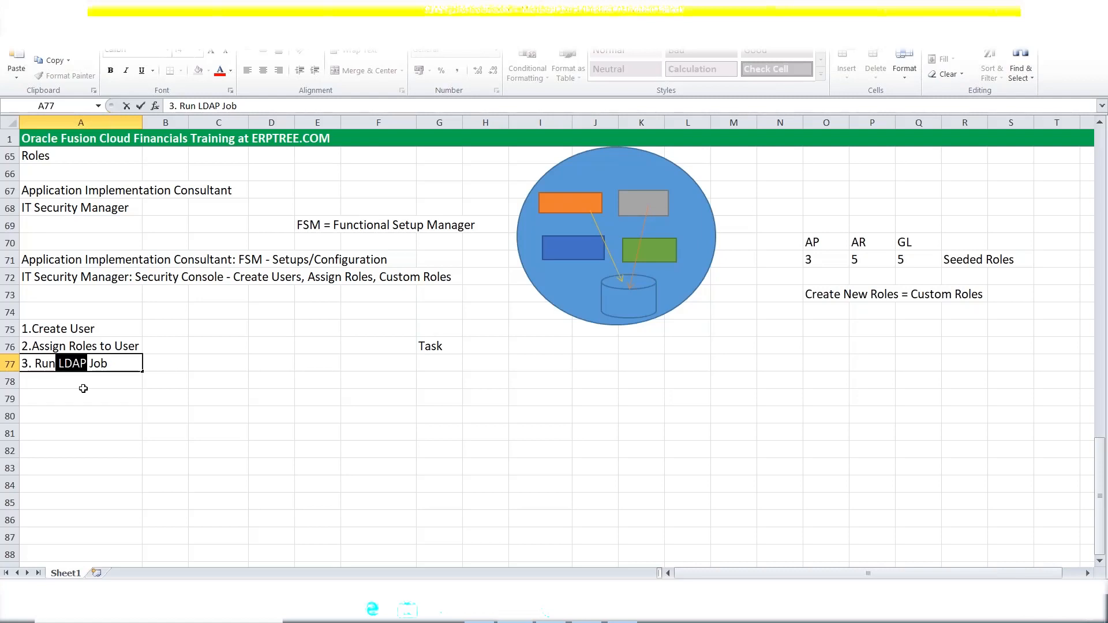
# Leave A77 reading '3. Run LDAP Job' and switch to the Oracle Fusion User Accounts page.
pyautogui.click(130, 364)
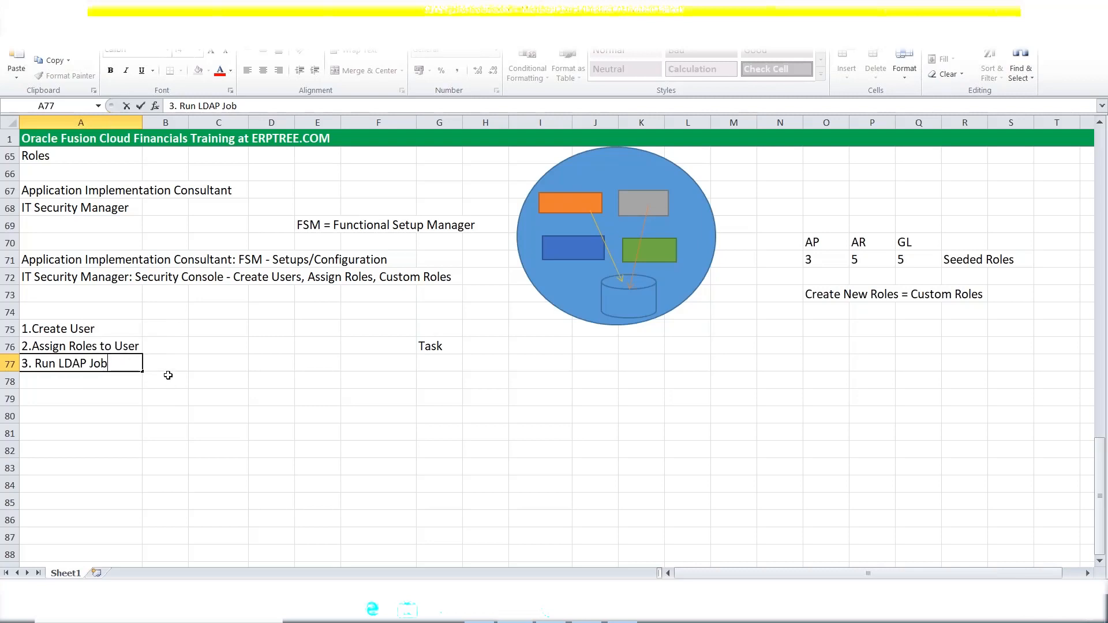
pyautogui.click(82, 348)
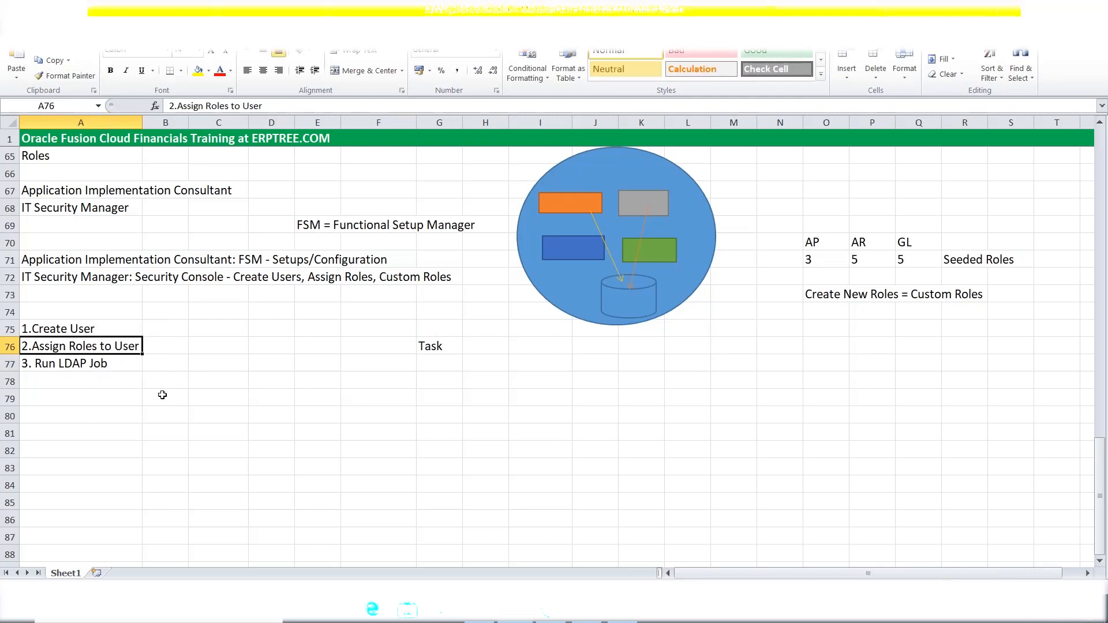
pyautogui.click(100, 364)
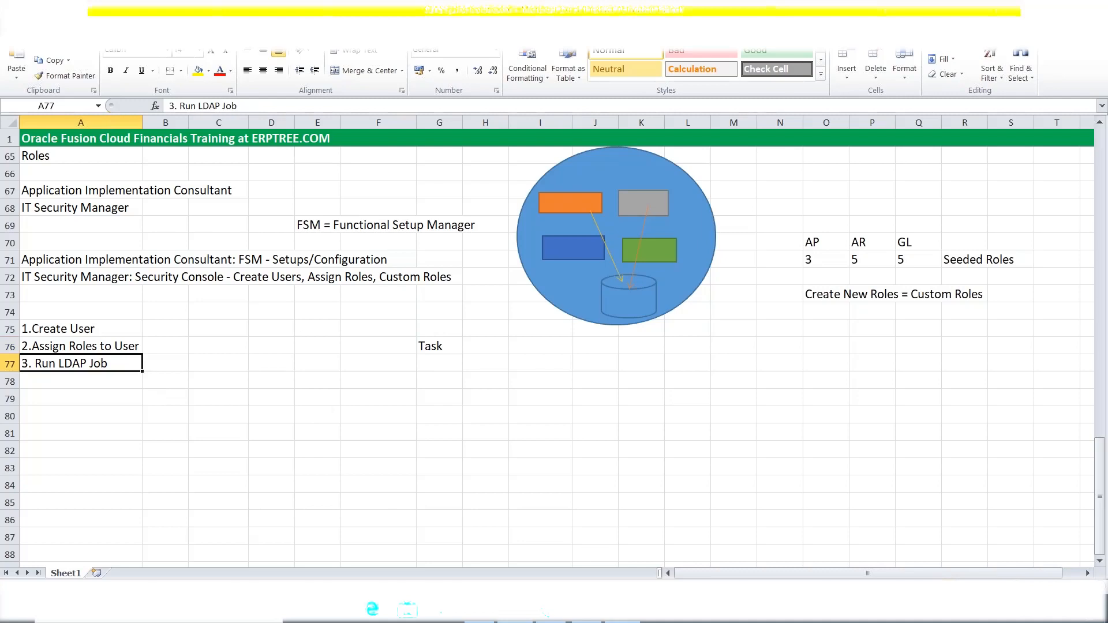
pyautogui.click(621, 610)
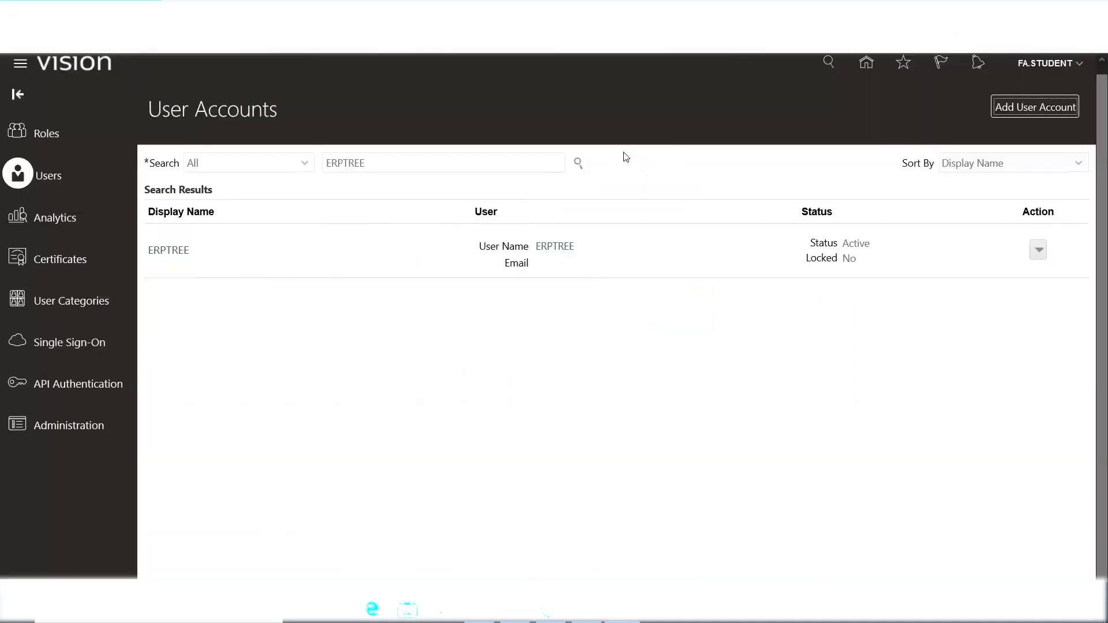
# Open Scheduled Processes from the Navigator's Tools to check the Retrieve Latest LDAP Changes job.
pyautogui.scroll(1, 314, 171)
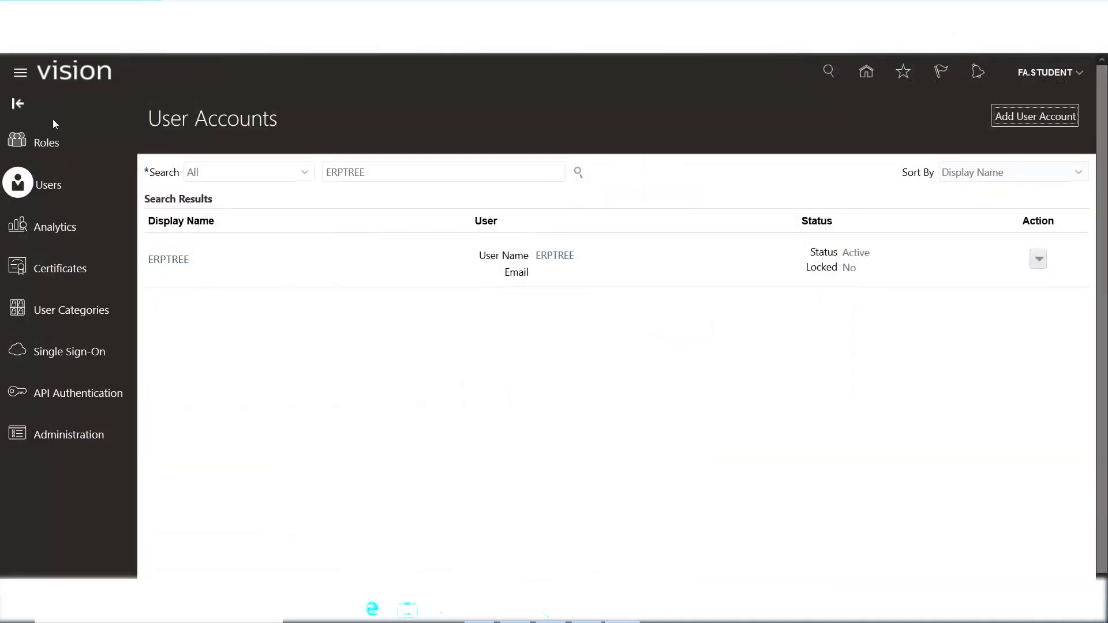
pyautogui.click(20, 75)
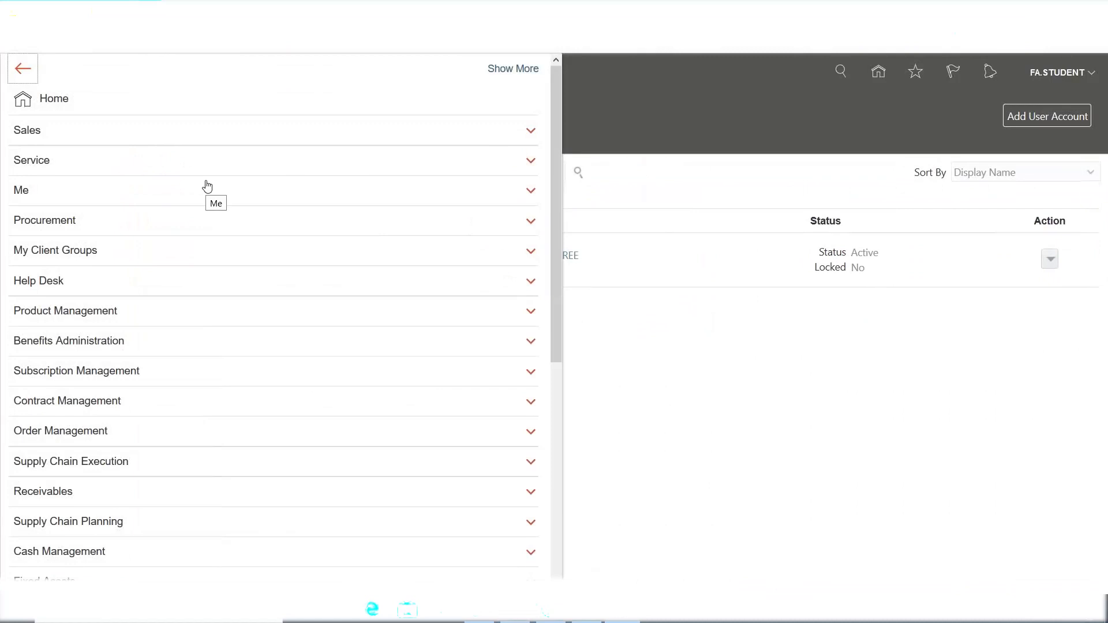
pyautogui.scroll(-4, 207, 185)
pyautogui.scroll(-3, 208, 185)
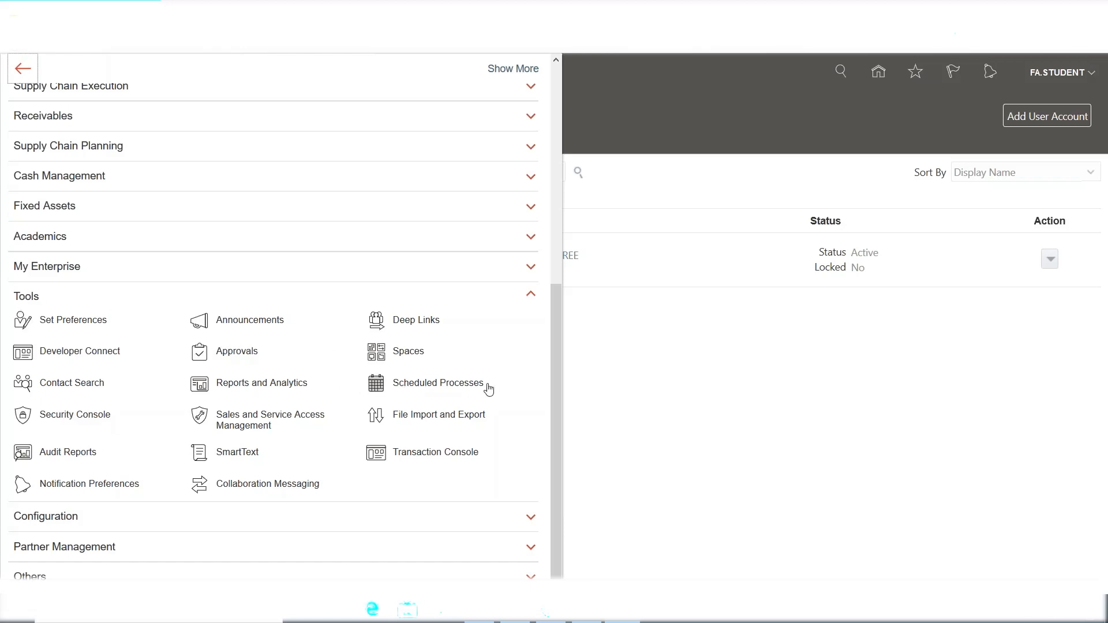
pyautogui.click(422, 391)
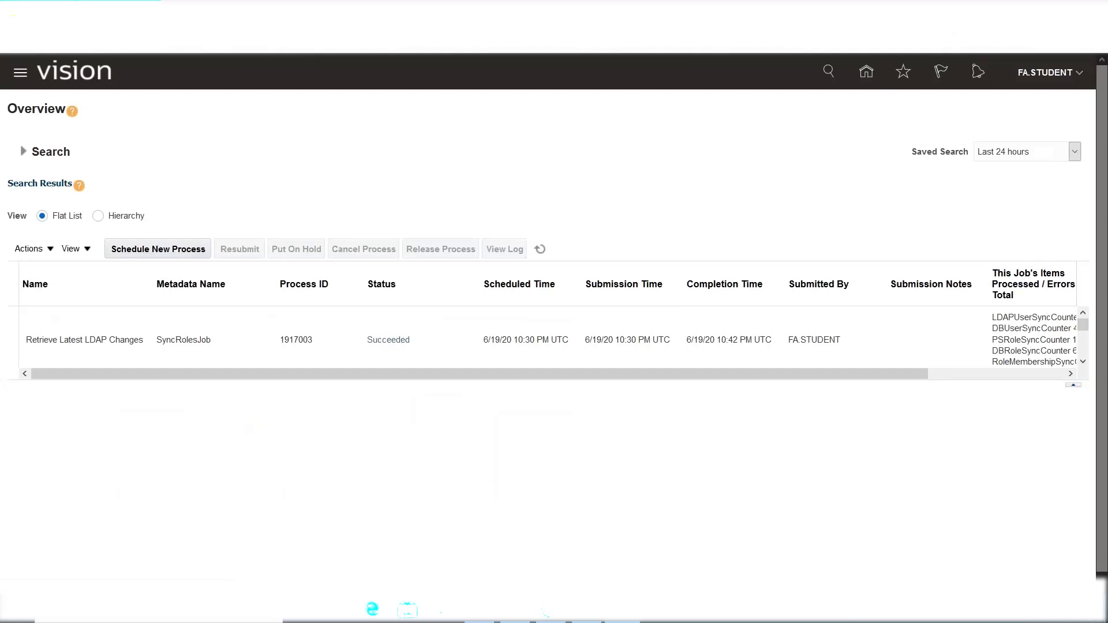
# Note 'ESS Job Page' in cell C77 beside step 3 of the Excel notes.
pyautogui.click(515, 610)
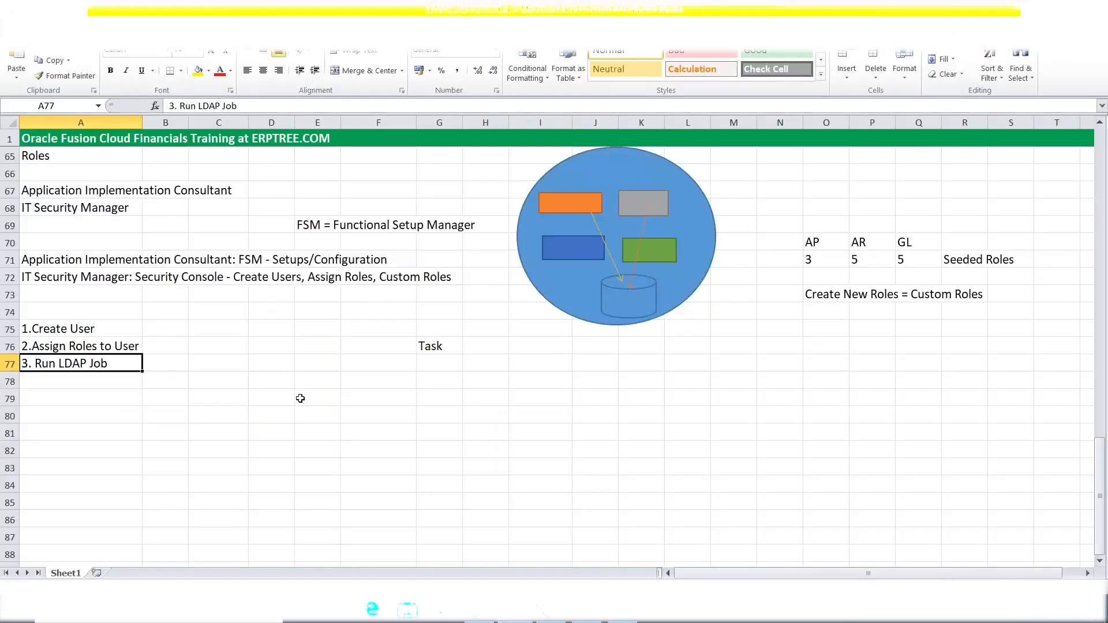
pyautogui.click(243, 366)
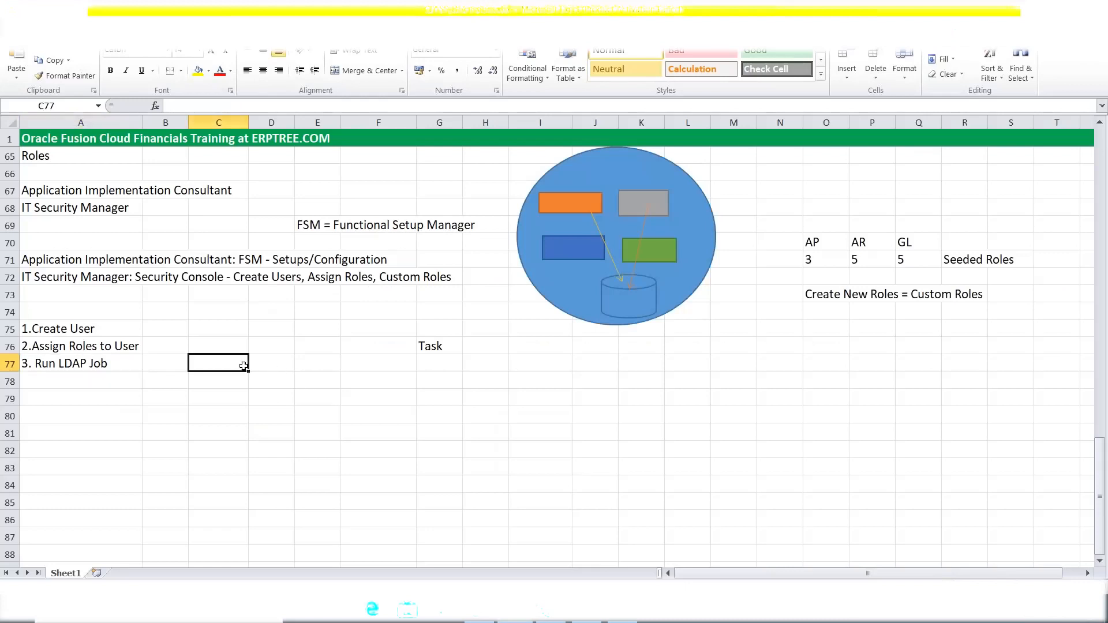
pyautogui.write('ESS')
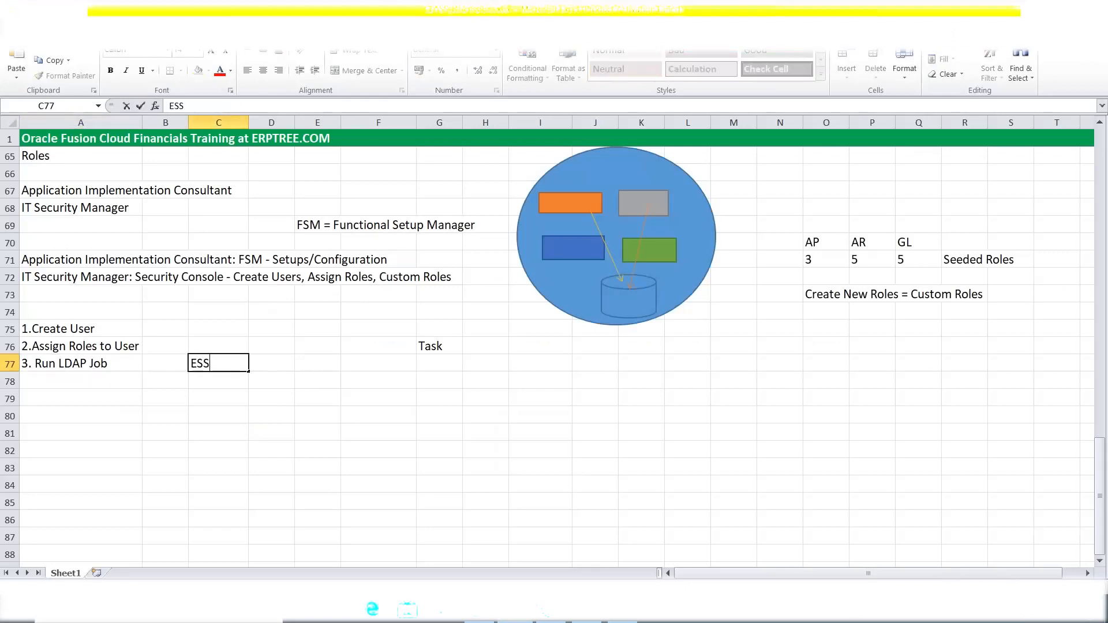
pyautogui.write(' Job Page')
pyautogui.click(249, 365)
pyautogui.press('Right')
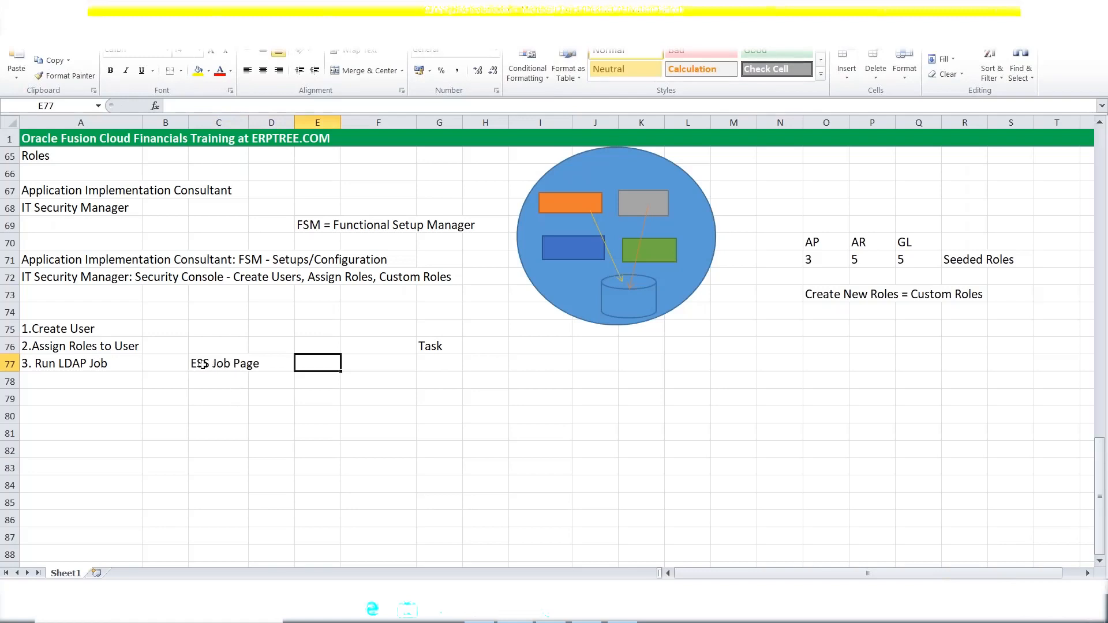
# Add 'Enterprise Scheduler Service' in C78 below it and return to the scheduled processes page.
pyautogui.click(238, 376)
pyautogui.write('En')
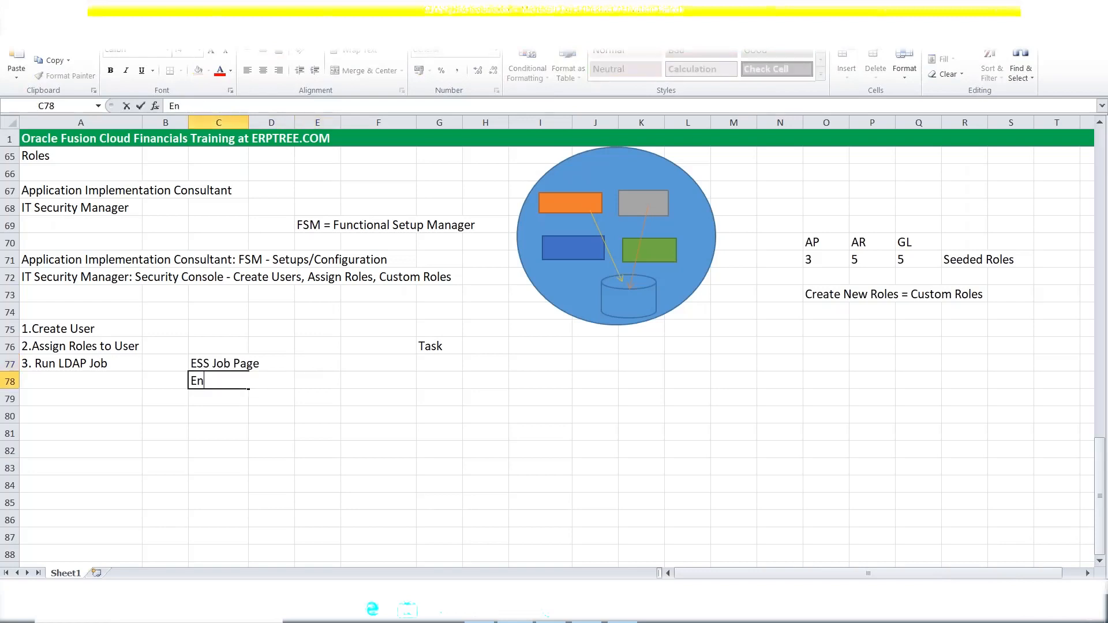
pyautogui.write('terprise Sc')
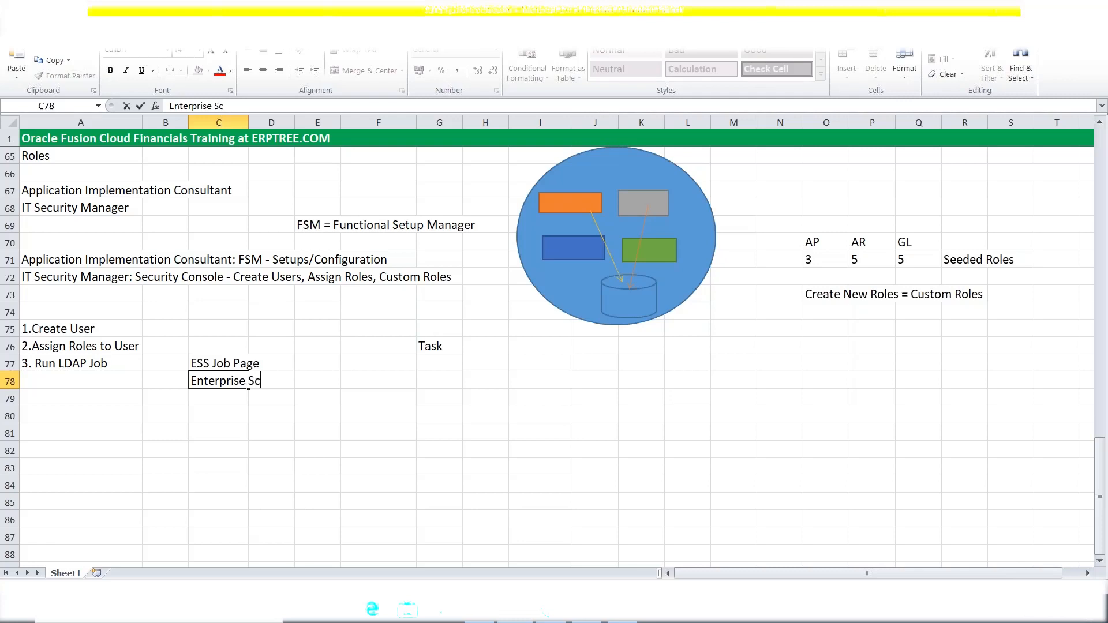
pyautogui.write('heduler Service')
pyautogui.press('Tab')
pyautogui.click(271, 414)
pyautogui.click(206, 386)
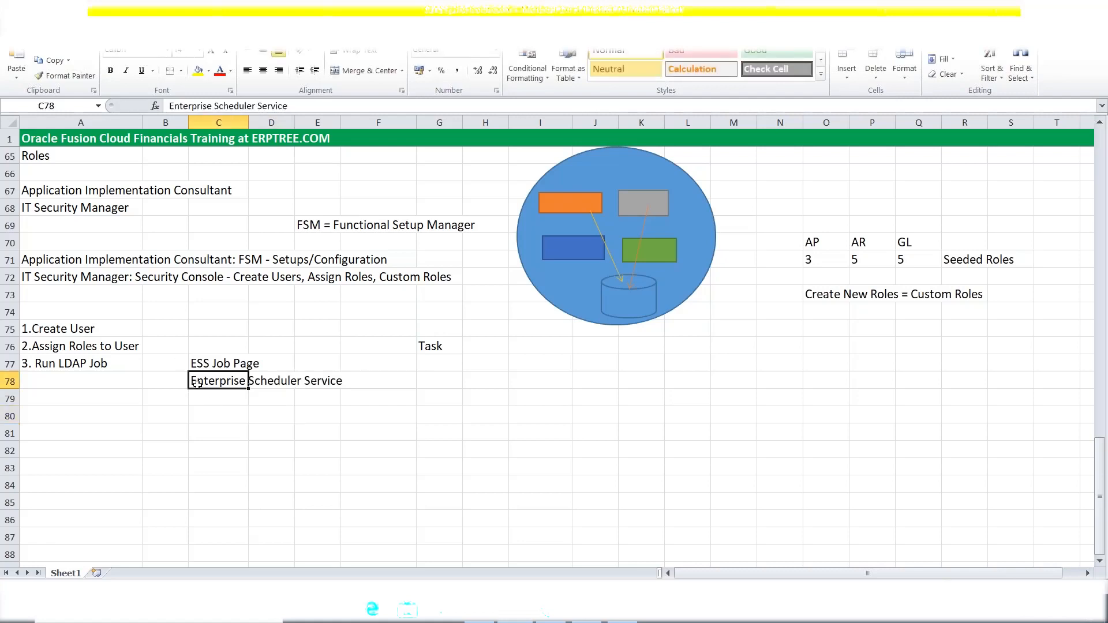
pyautogui.moveTo(206, 386); pyautogui.dragTo(357, 390)
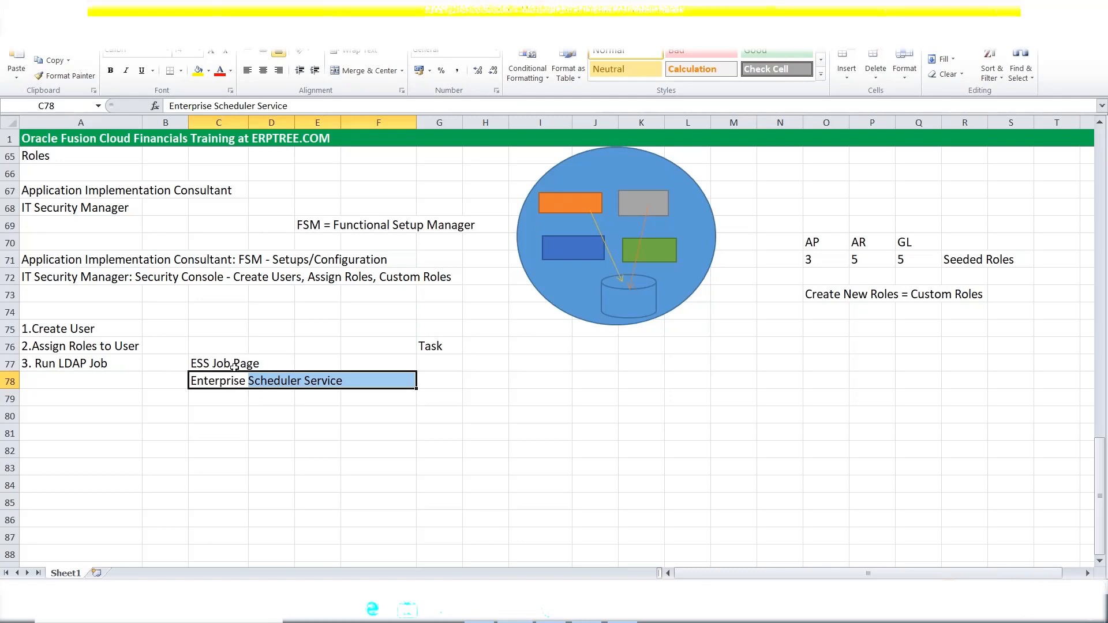
pyautogui.hotkey('alt', 'Tab')
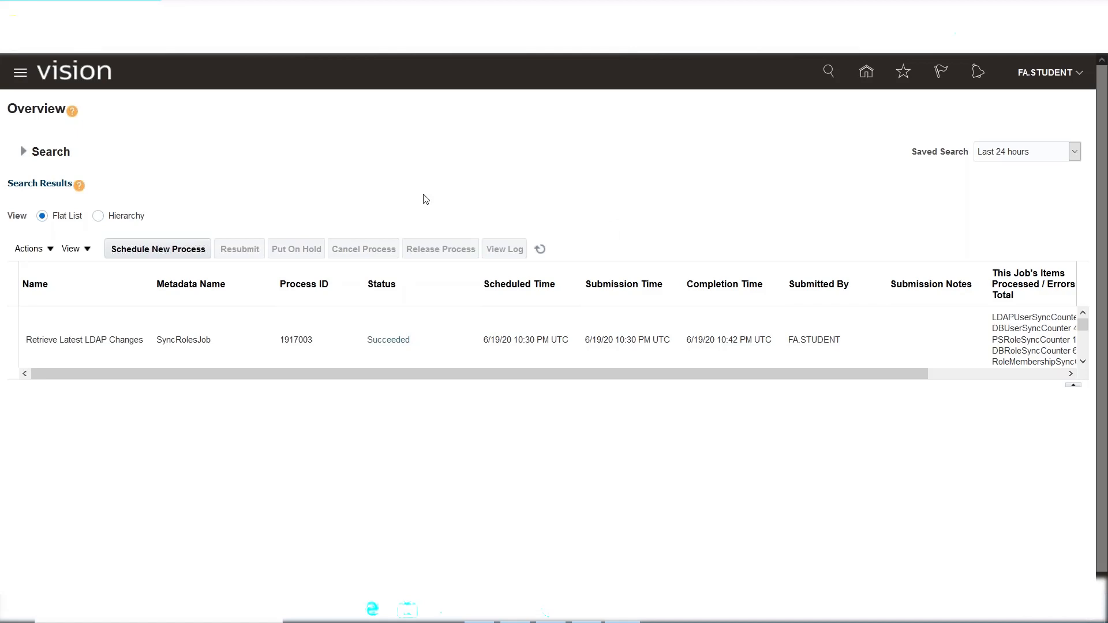
pyautogui.click(480, 611)
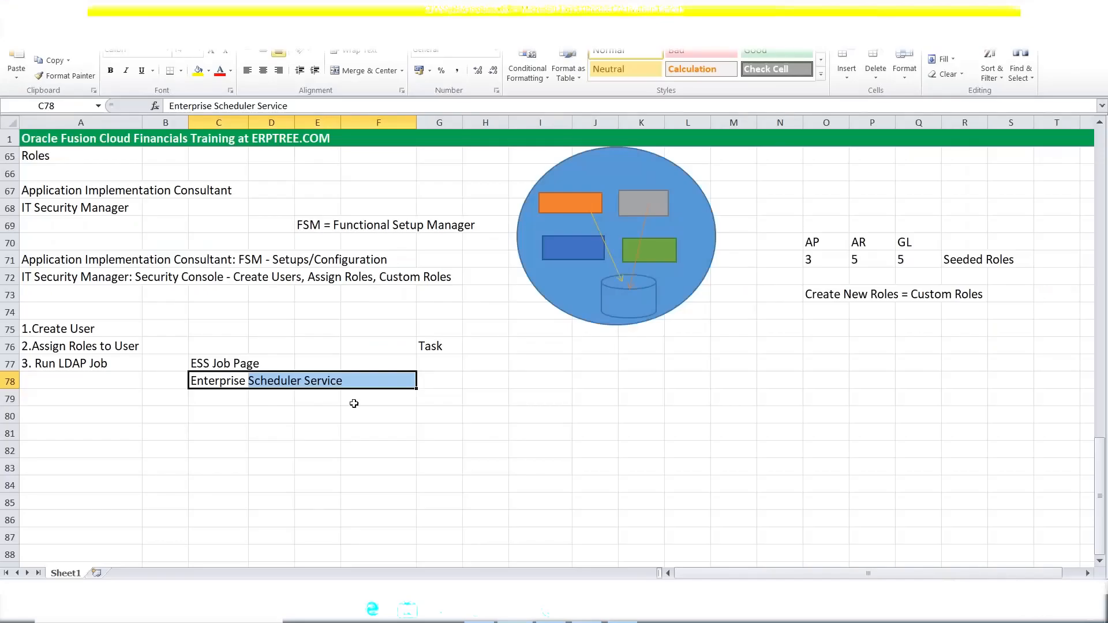
pyautogui.doubleClick(226, 364)
pyautogui.moveTo(227, 362); pyautogui.dragTo(213, 362)
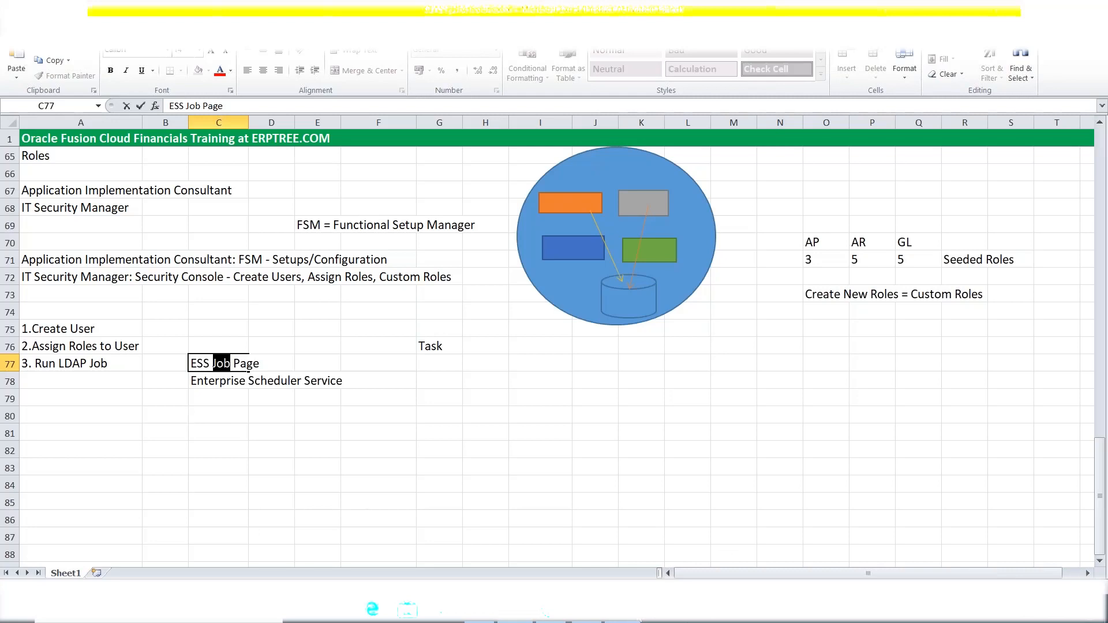
pyautogui.click(628, 620)
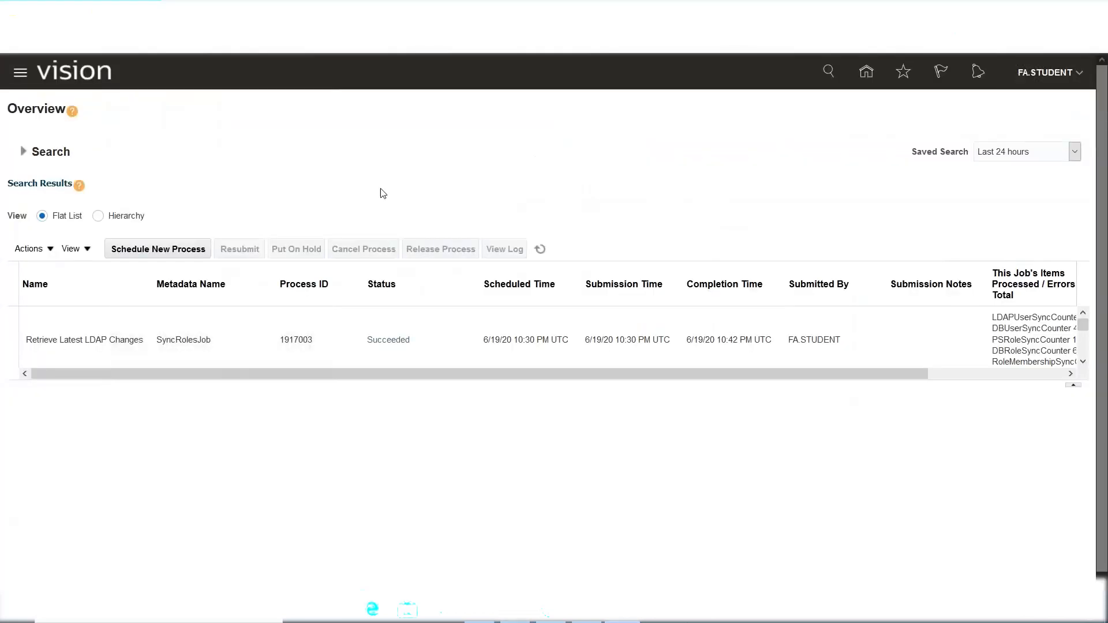
pyautogui.click(19, 74)
pyautogui.scroll(-7, 227, 302)
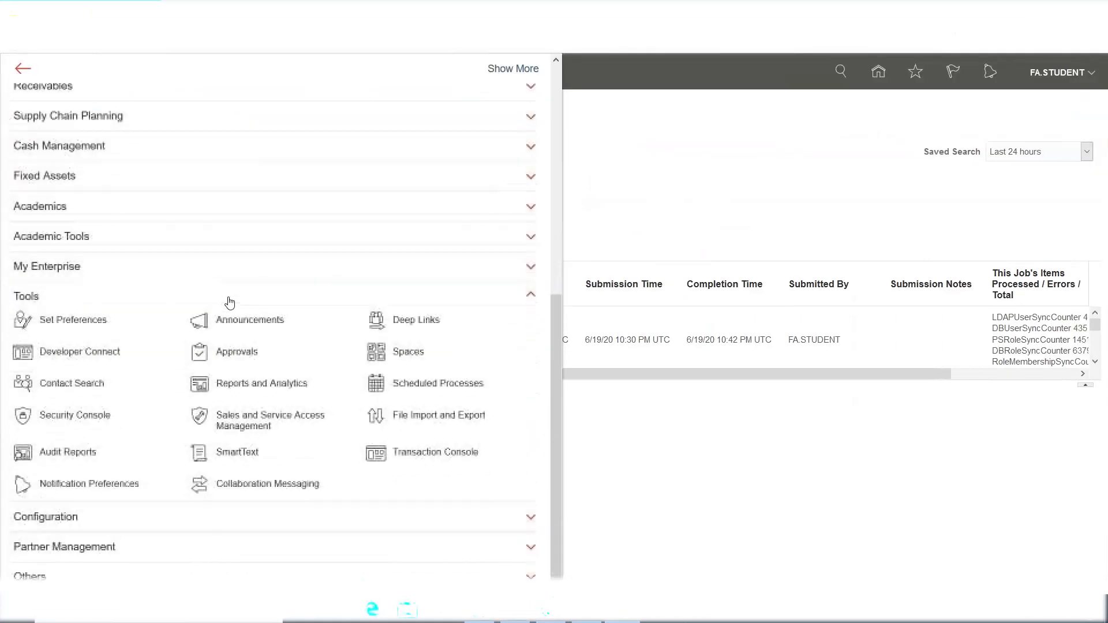
pyautogui.click(26, 303)
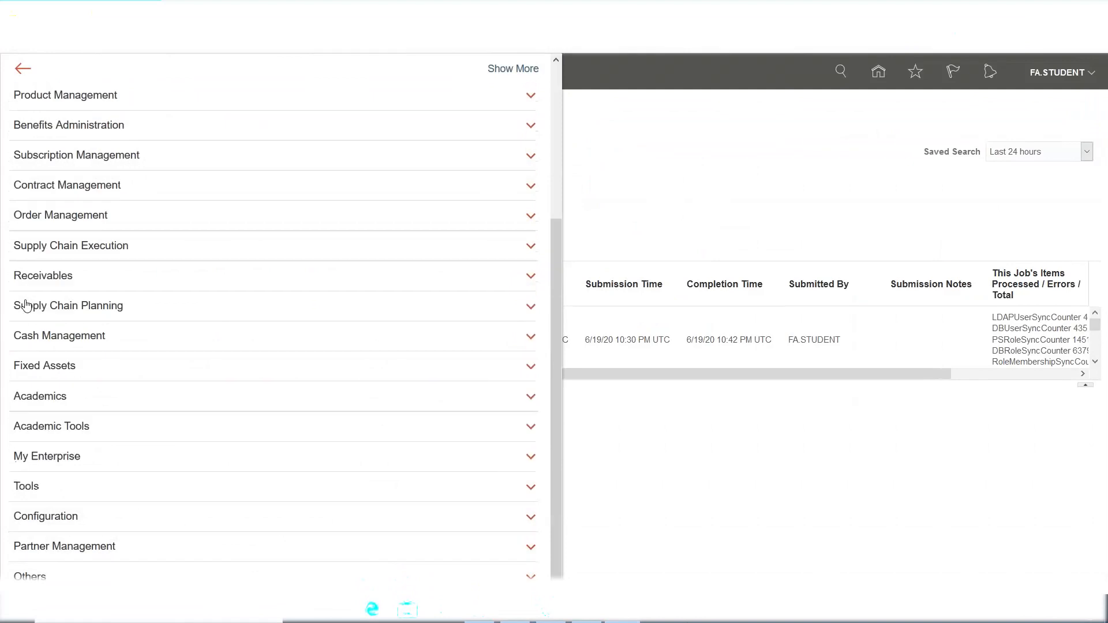
pyautogui.click(51, 491)
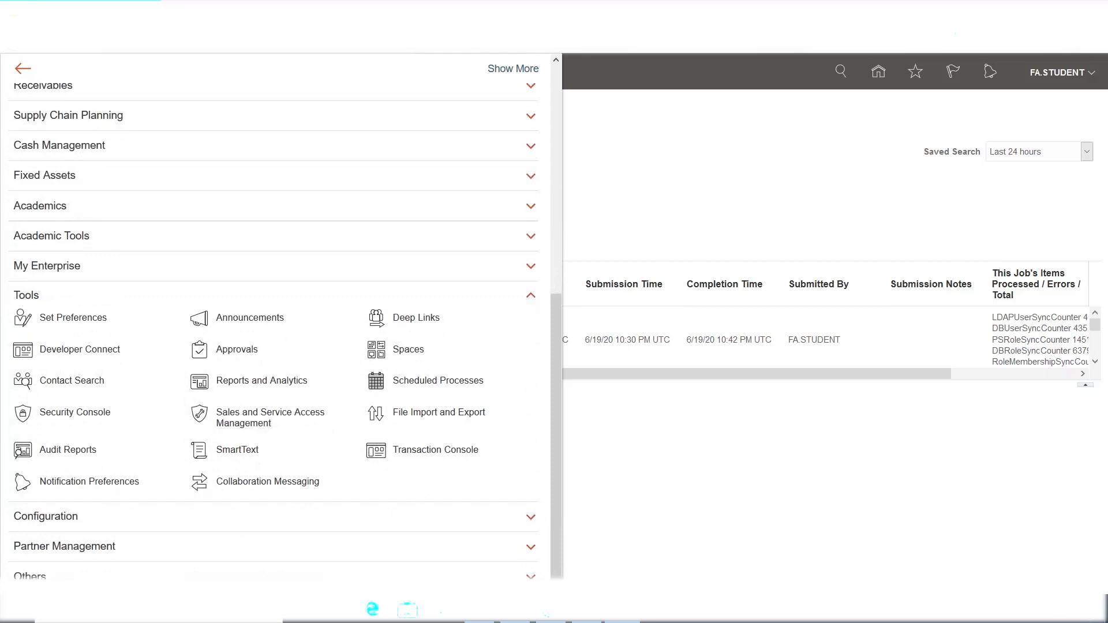
pyautogui.press('Escape')
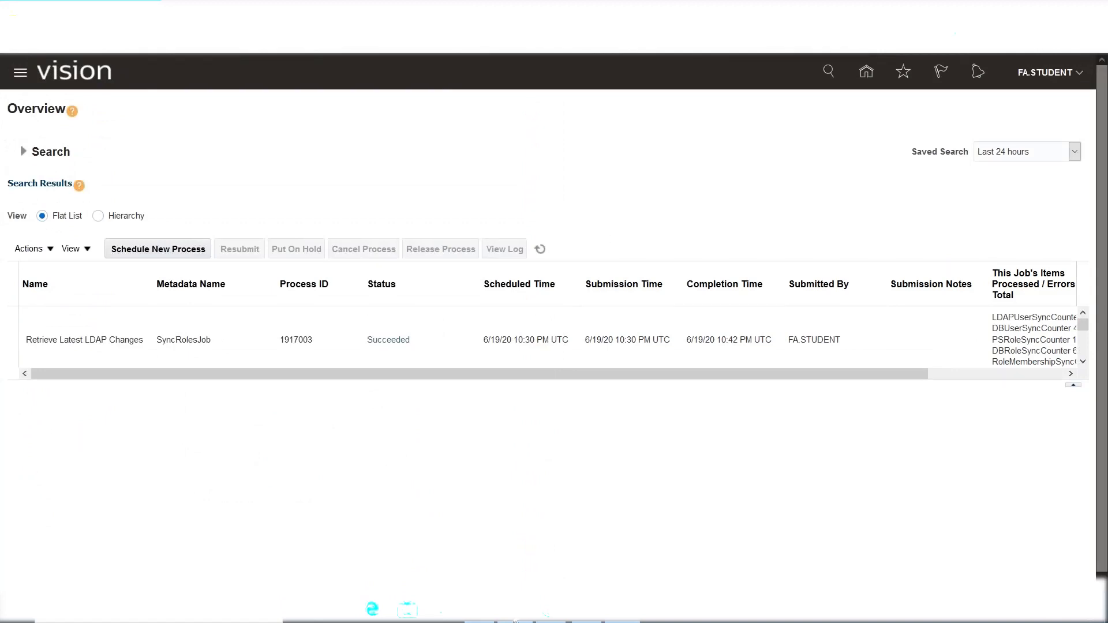
pyautogui.hotkey('alt', 'Tab')
pyautogui.click(81, 363)
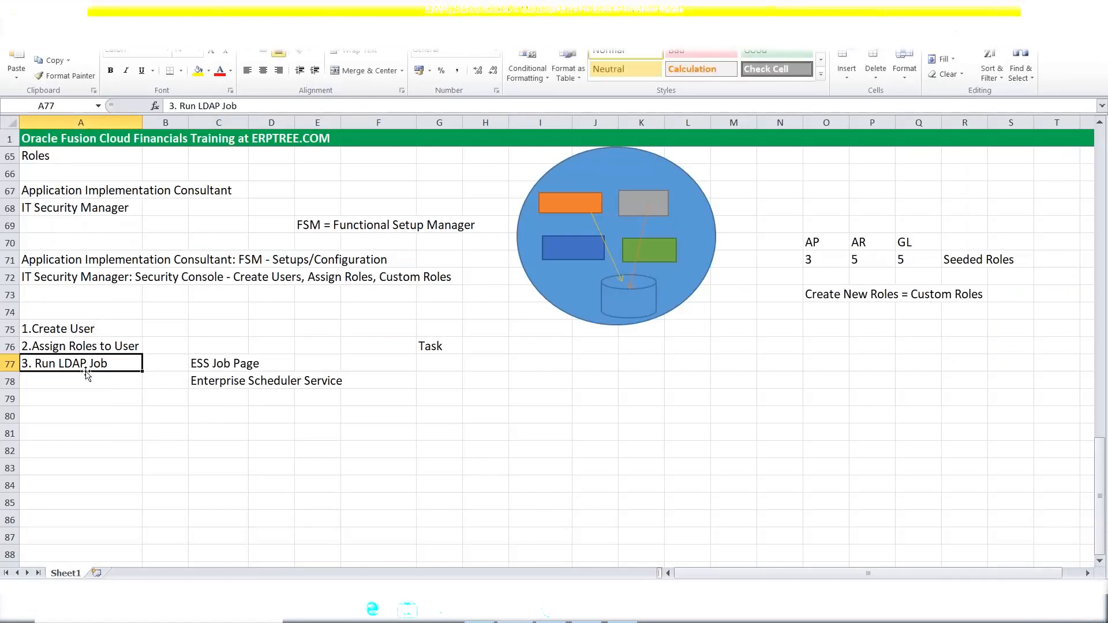
pyautogui.click(625, 620)
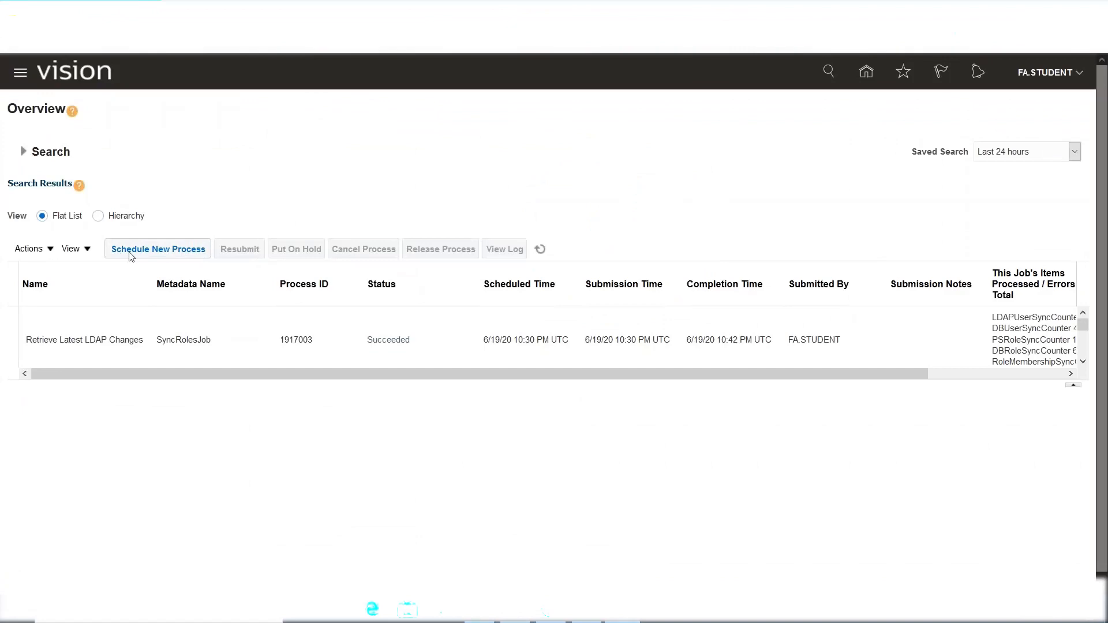
# Start a new scheduled process and bring up Search and Select: Name for the job.
pyautogui.click(145, 252)
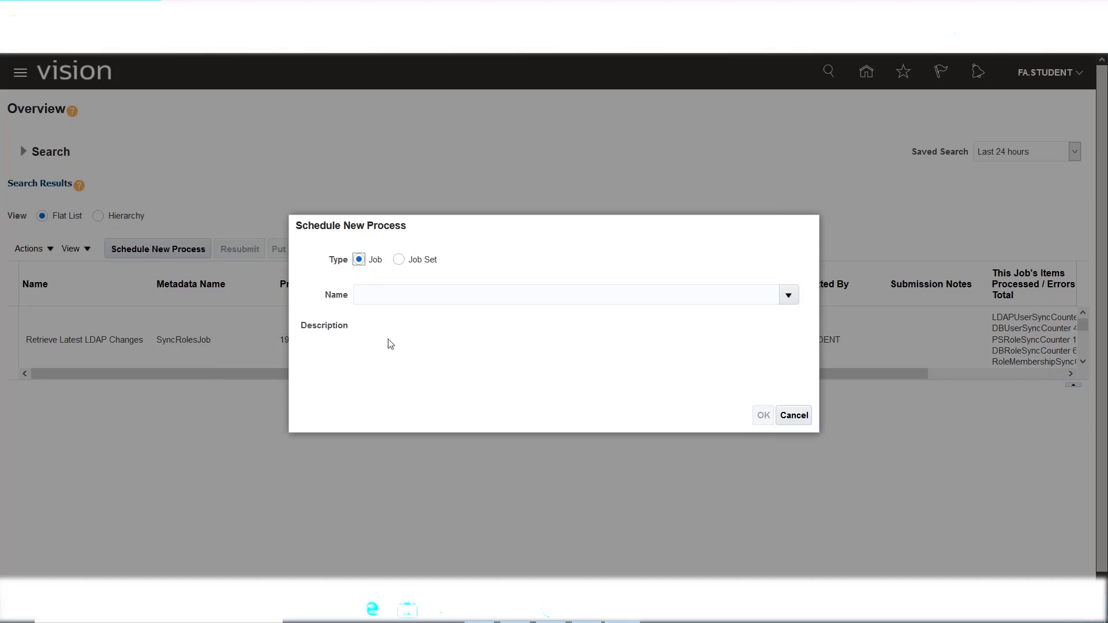
pyautogui.click(790, 299)
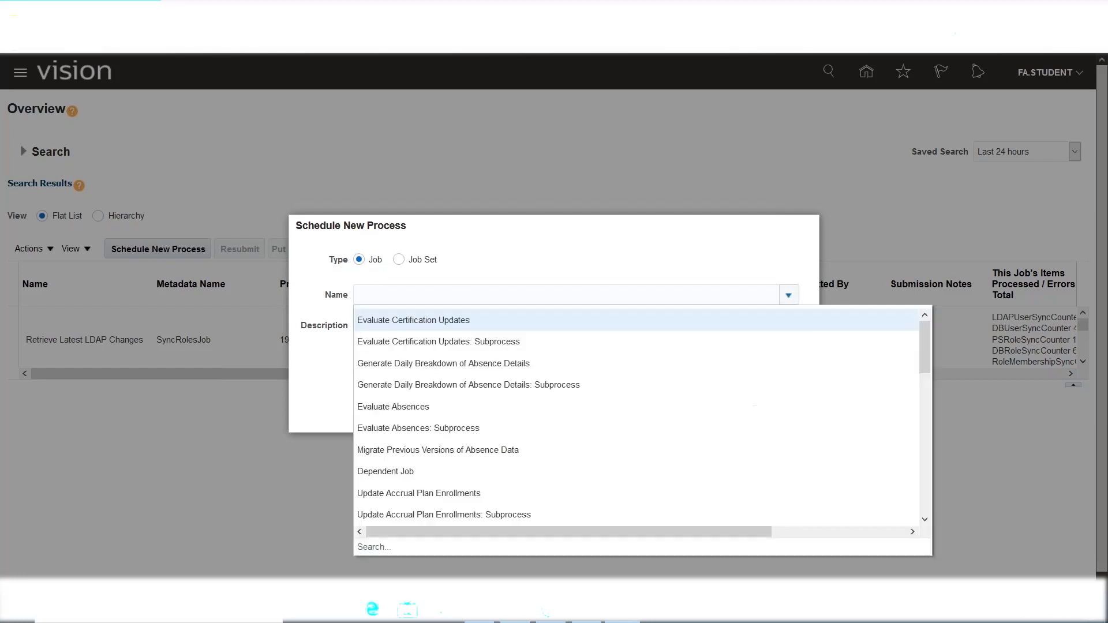
pyautogui.click(369, 547)
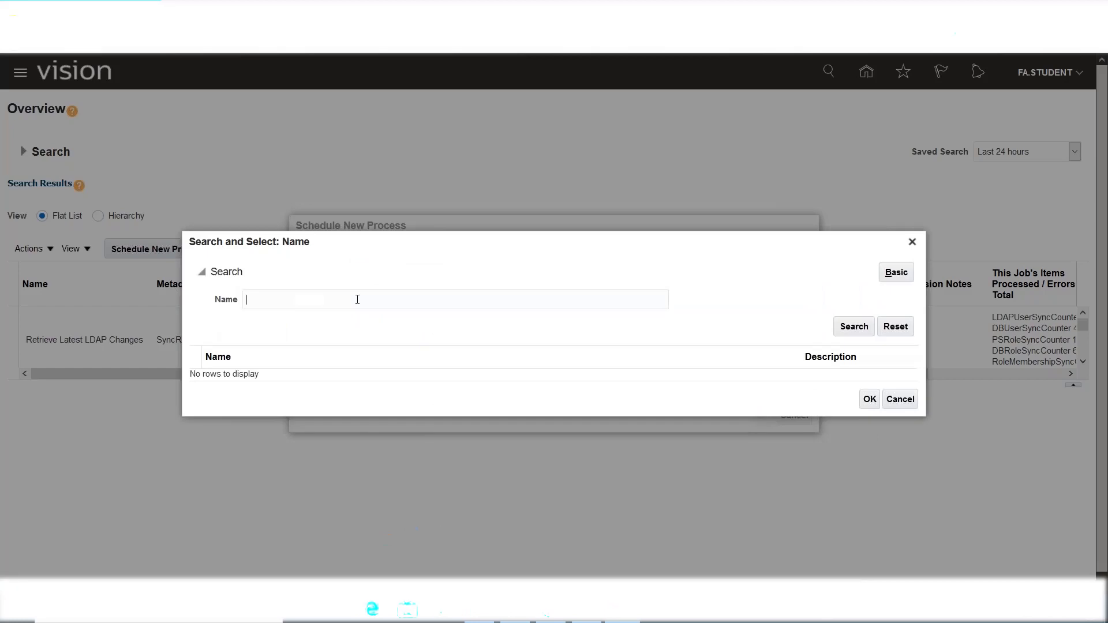
# Search job names for 'LDAP' and select Retrieve Latest LDAP Changes.
pyautogui.write('LDAP')
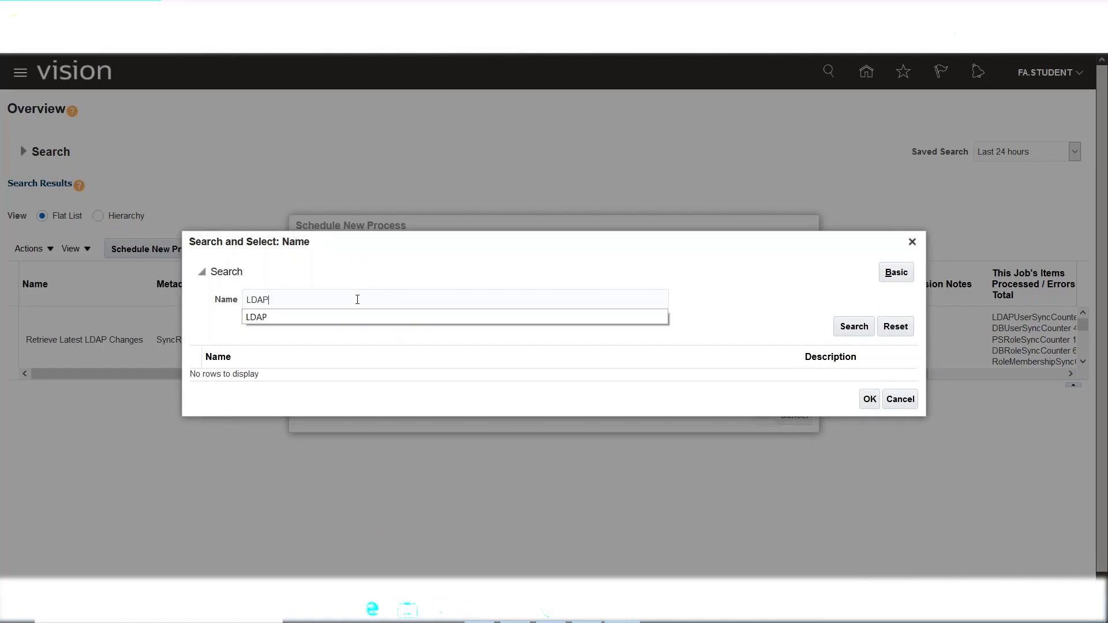
pyautogui.click(411, 270)
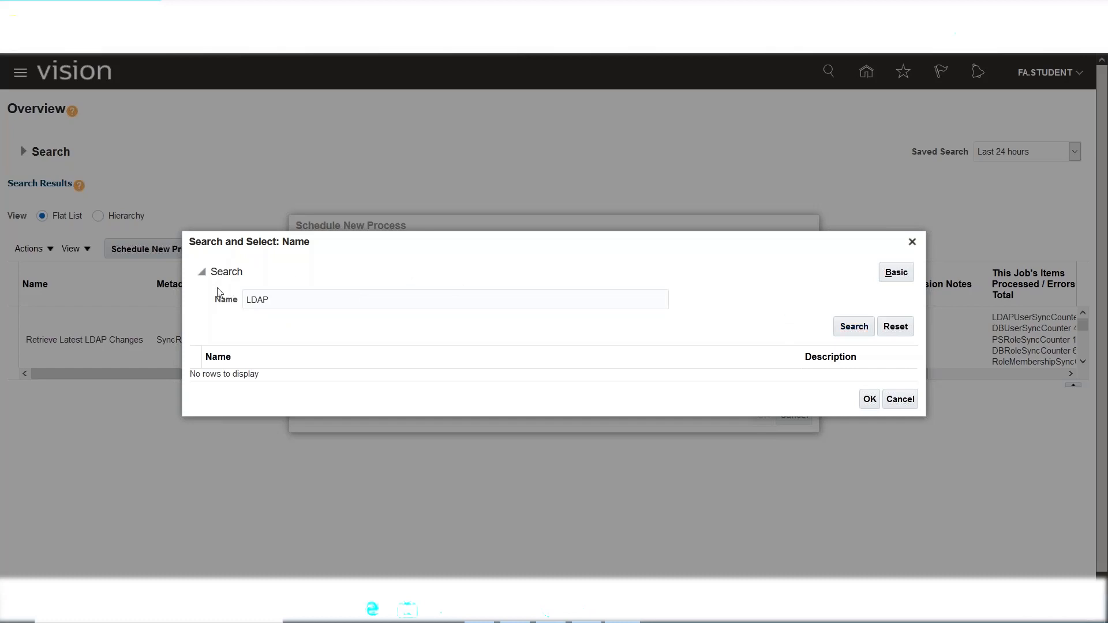
pyautogui.click(283, 300)
pyautogui.click(853, 328)
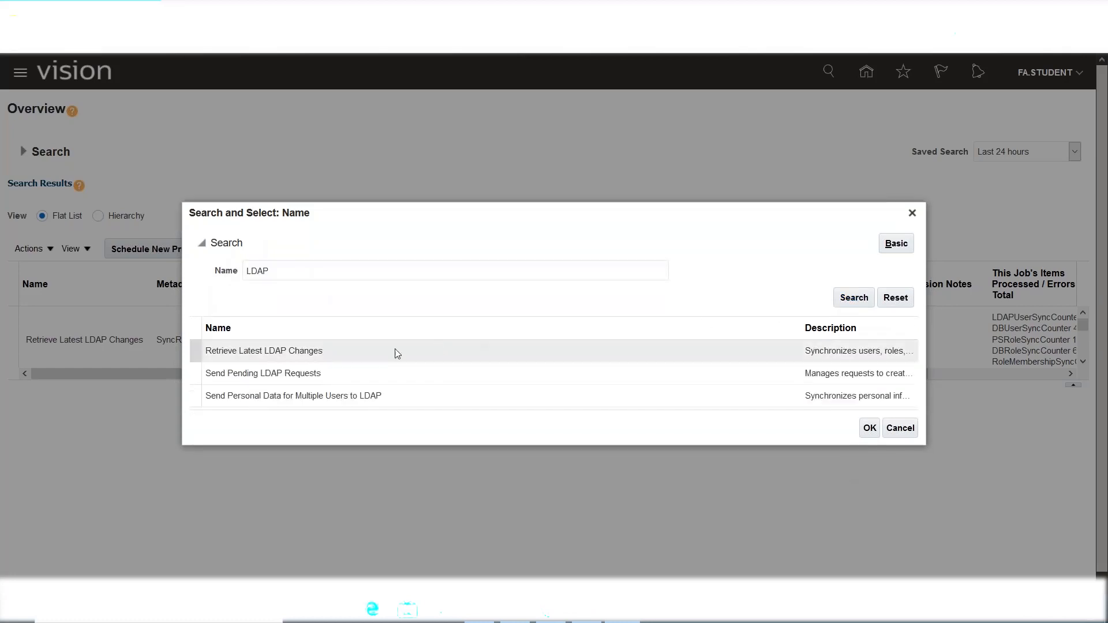
pyautogui.click(266, 351)
# Confirm Retrieve Latest LDAP Changes as the job, review its users, roles and role grants description, and accept.
pyautogui.click(869, 430)
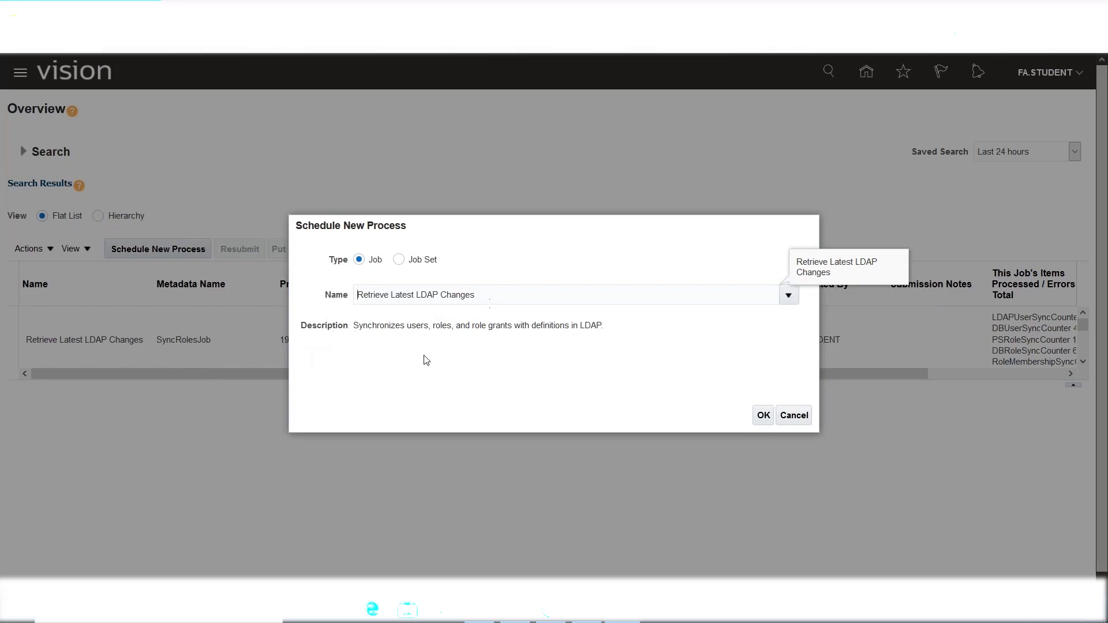
pyautogui.moveTo(355, 325); pyautogui.dragTo(408, 337)
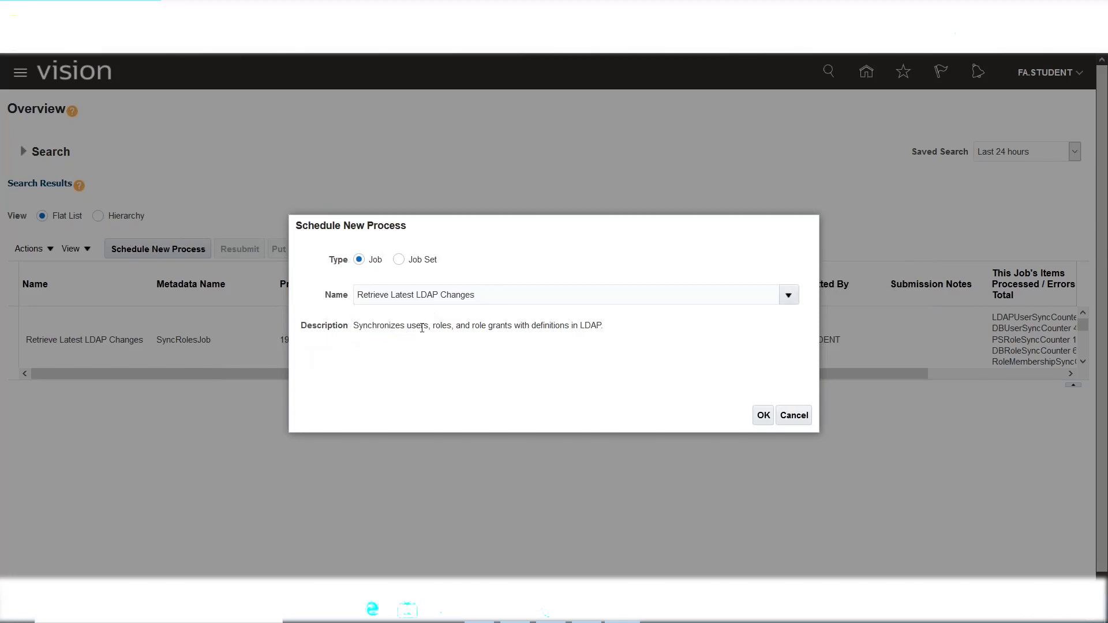
pyautogui.tripleClick(422, 329)
pyautogui.doubleClick(440, 328)
pyautogui.moveTo(470, 327); pyautogui.dragTo(513, 329)
pyautogui.moveTo(604, 324); pyautogui.dragTo(580, 325)
pyautogui.moveTo(353, 325); pyautogui.dragTo(411, 341)
pyautogui.moveTo(515, 326); pyautogui.dragTo(488, 326)
pyautogui.click(763, 416)
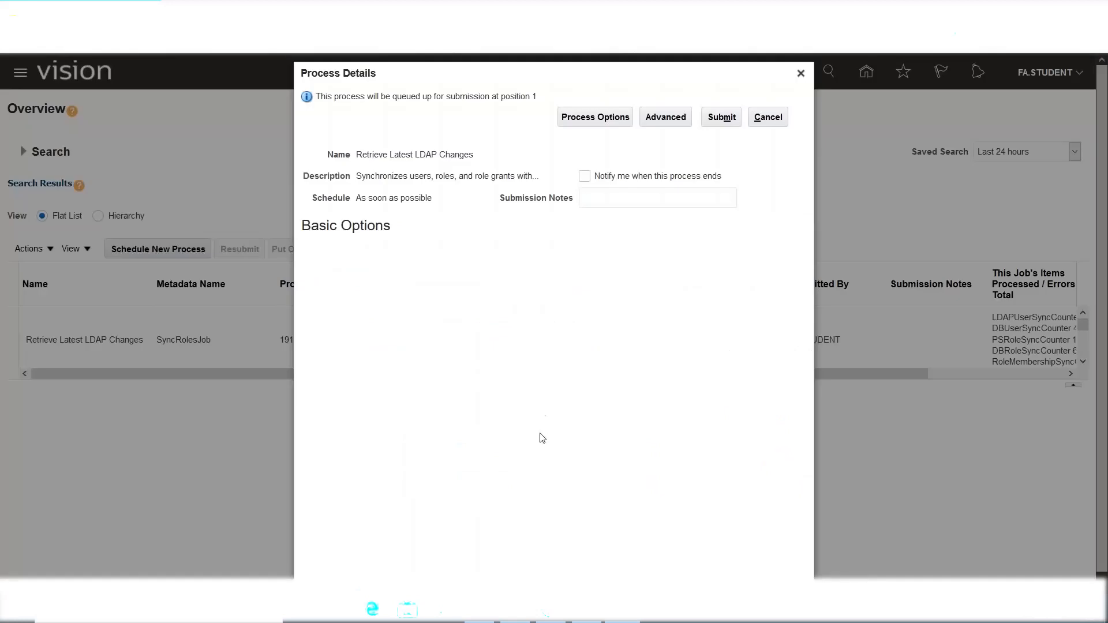
# Submit the job and note the new process number 1917021 from the confirmation.
pyautogui.click(722, 118)
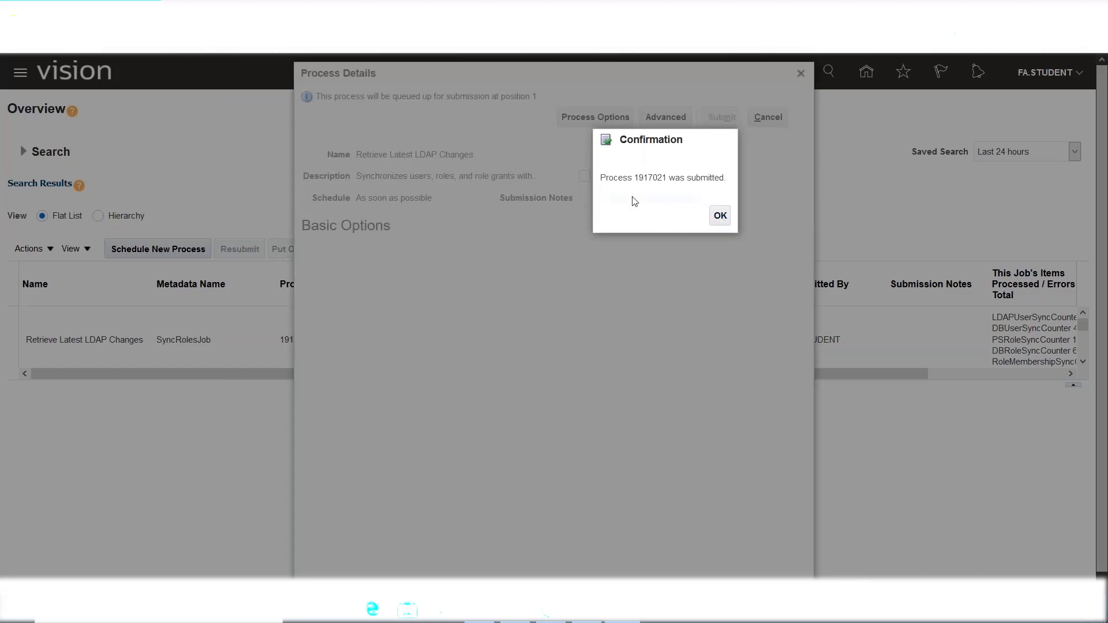
pyautogui.moveTo(639, 179); pyautogui.dragTo(668, 181)
pyautogui.moveTo(634, 180); pyautogui.dragTo(669, 185)
pyautogui.click(722, 222)
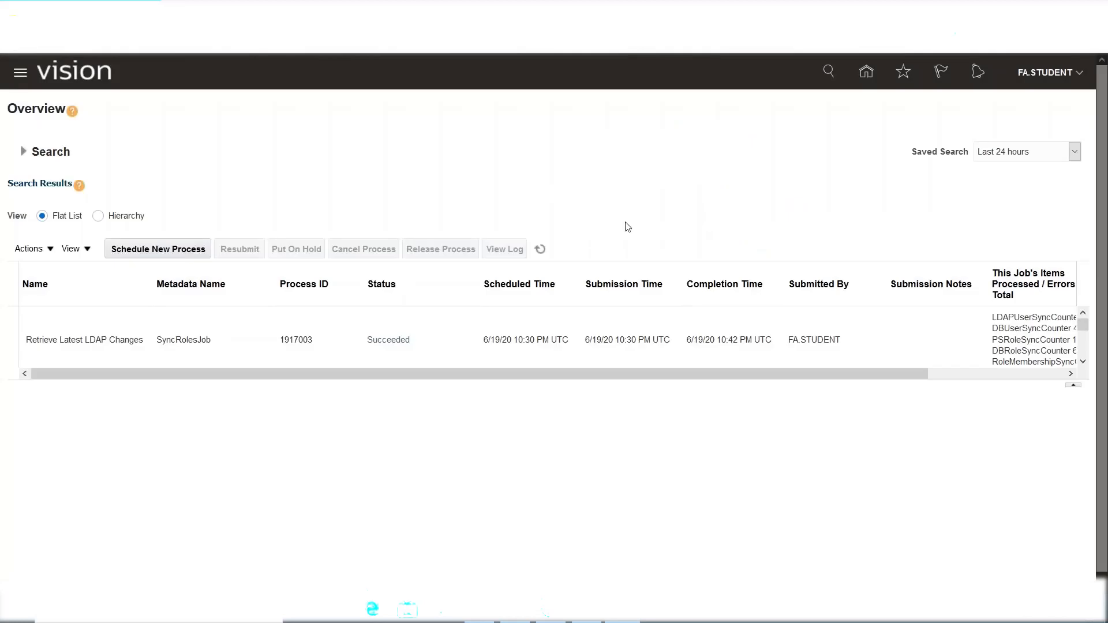
# Refresh the process list until run 1917021 appears as Running.
pyautogui.click(541, 253)
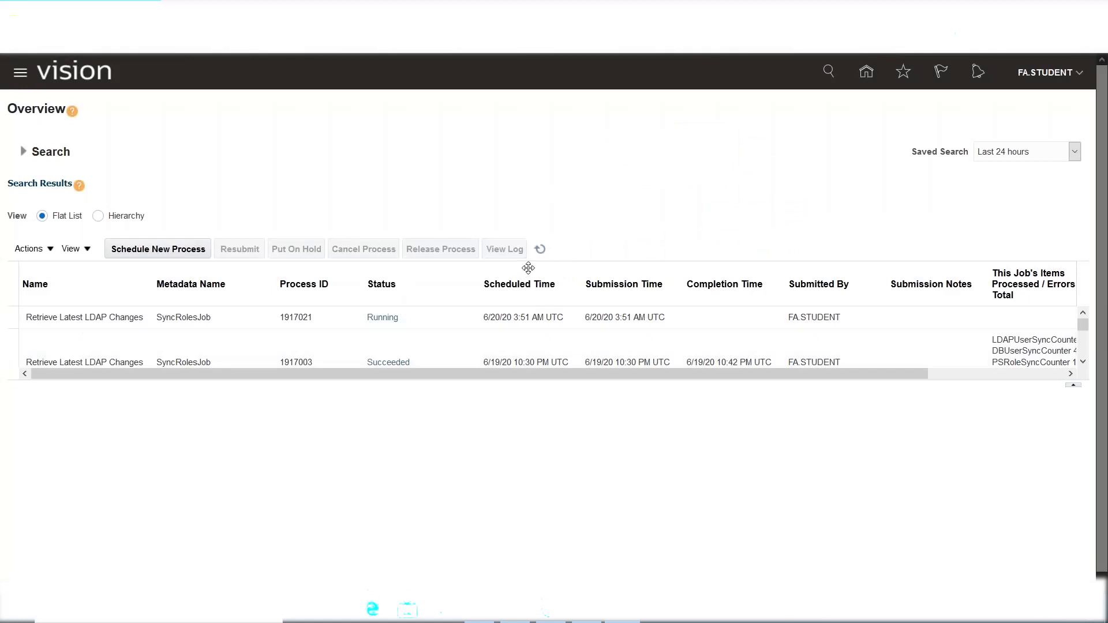
pyautogui.click(541, 250)
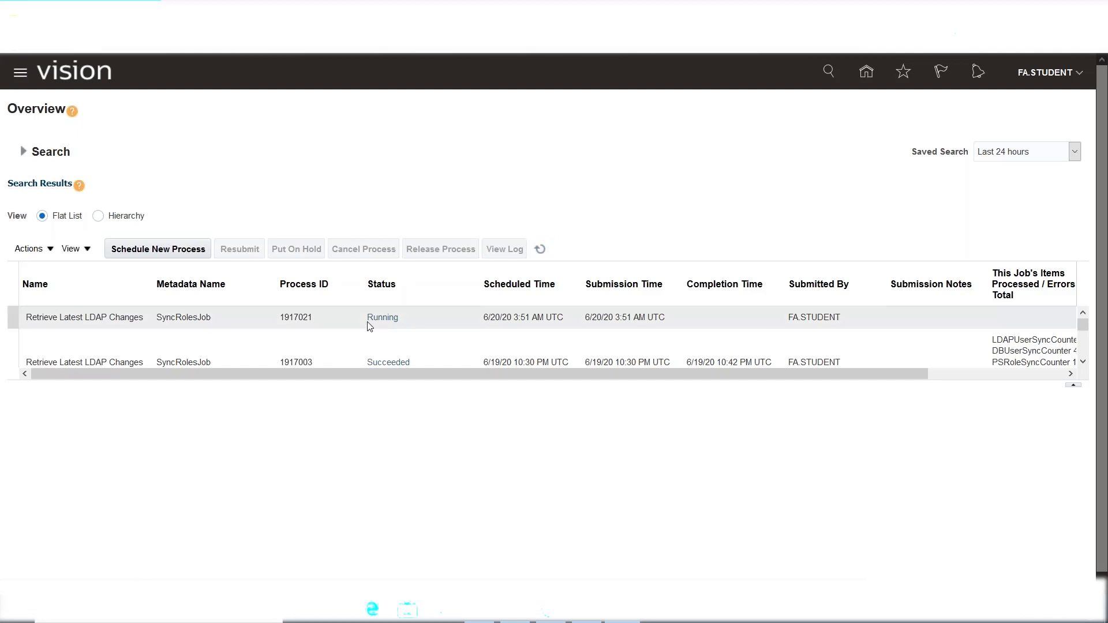
pyautogui.click(541, 250)
pyautogui.click(540, 249)
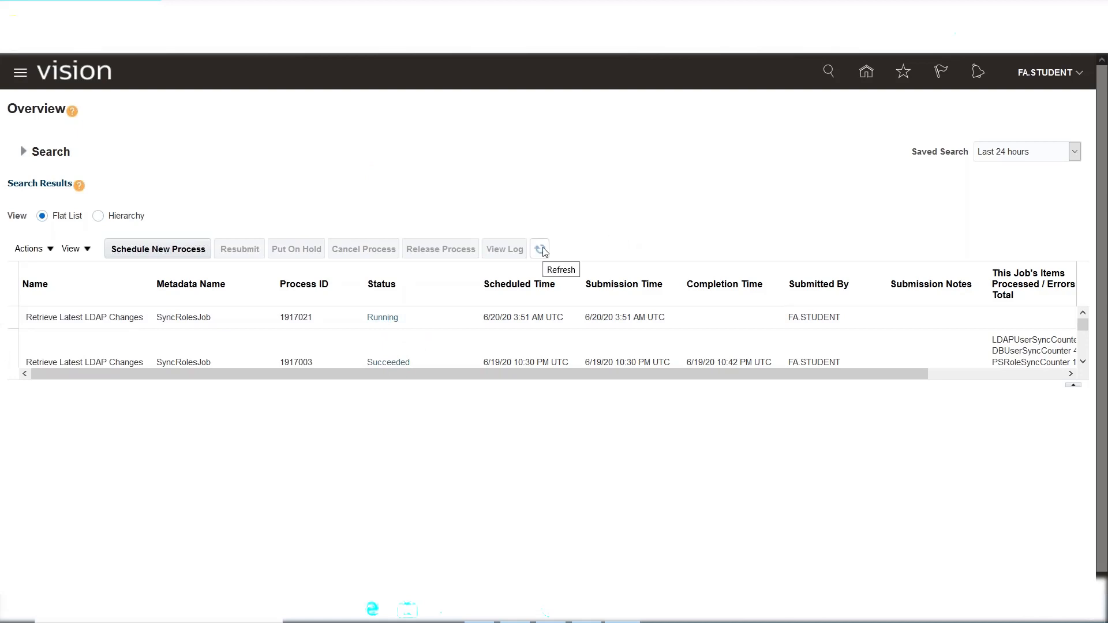
pyautogui.click(539, 249)
pyautogui.click(543, 252)
pyautogui.click(540, 249)
pyautogui.click(540, 249)
pyautogui.click(540, 250)
pyautogui.click(540, 249)
# Refresh the job status, then review the Create User, Assign Roles and Run LDAP Job steps in Excel.
pyautogui.click(540, 249)
pyautogui.click(515, 610)
pyautogui.click(78, 325)
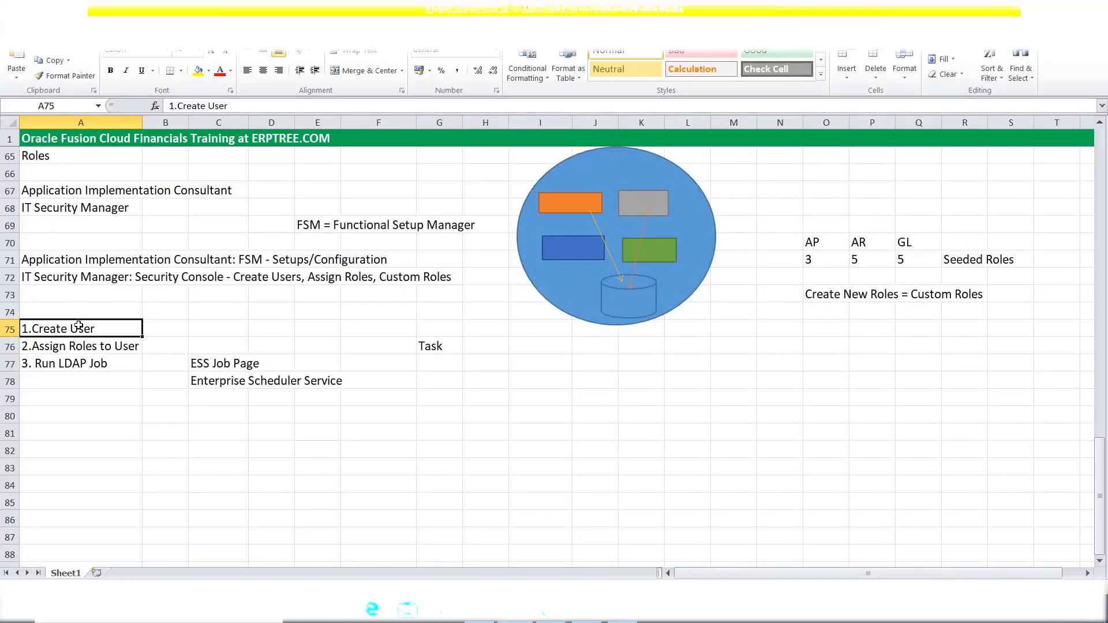
pyautogui.click(92, 346)
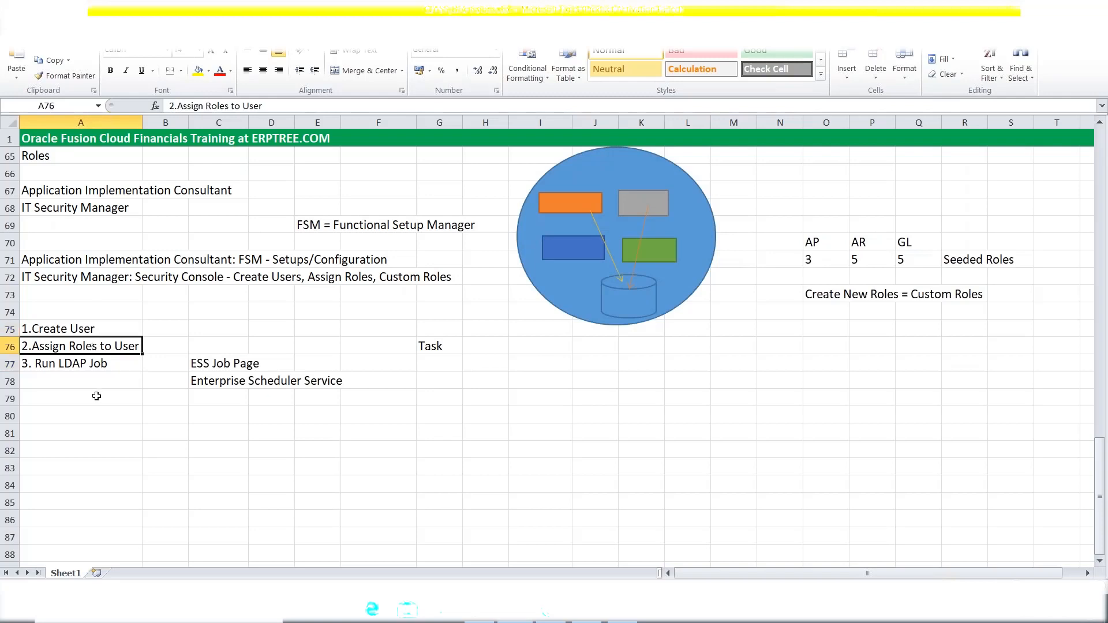
pyautogui.click(46, 365)
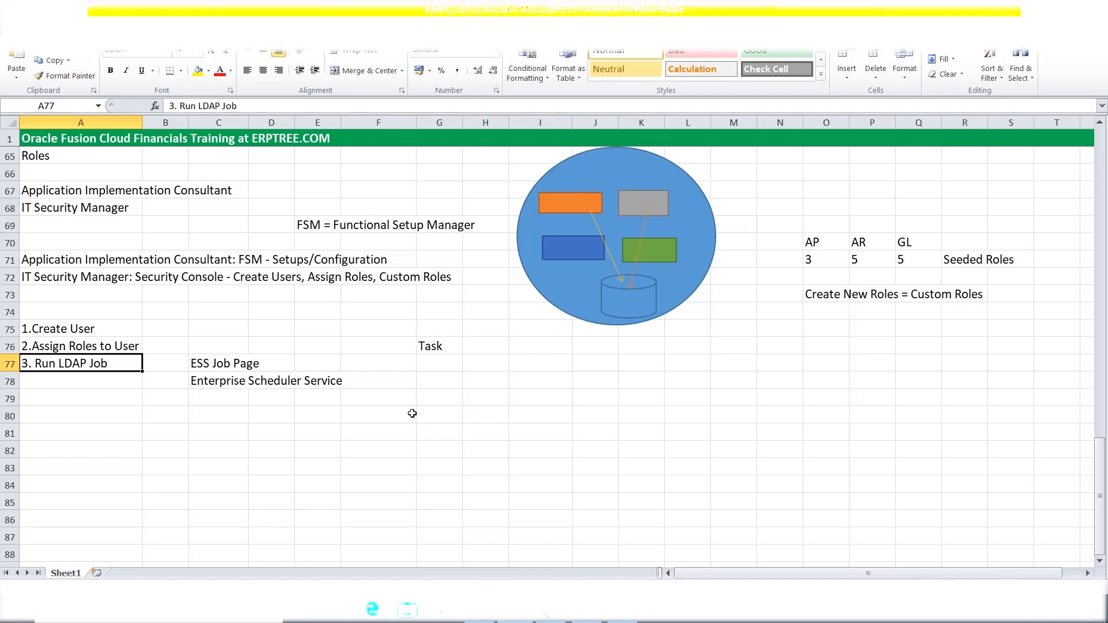
# Review the IT Security Manager and Application Implementation Consultant notes in A72 and A71.
pyautogui.click(47, 278)
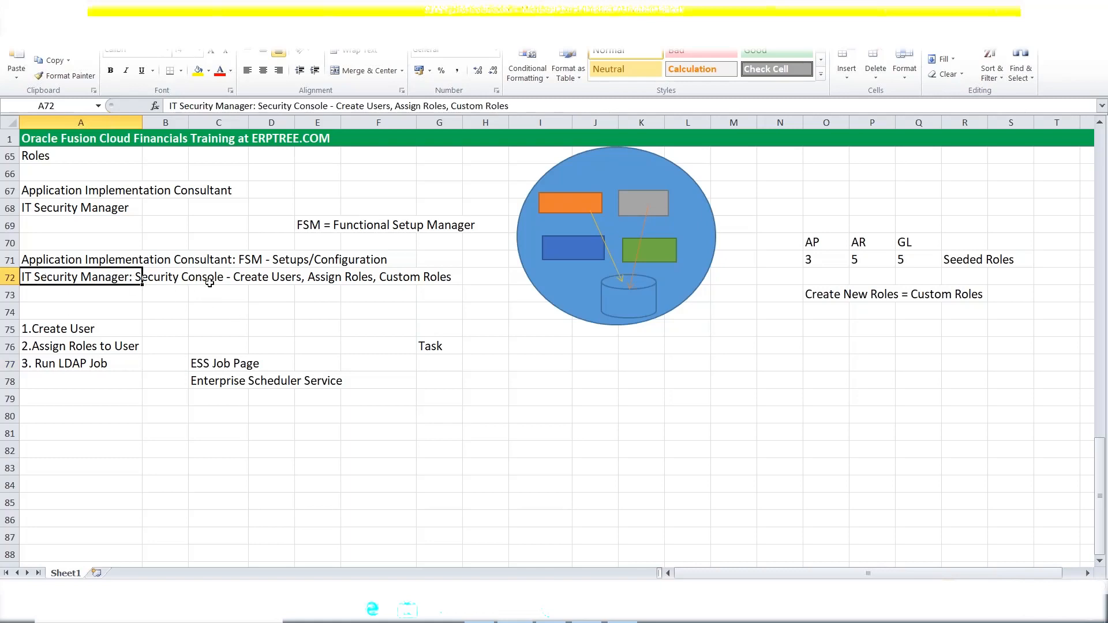
pyautogui.click(49, 261)
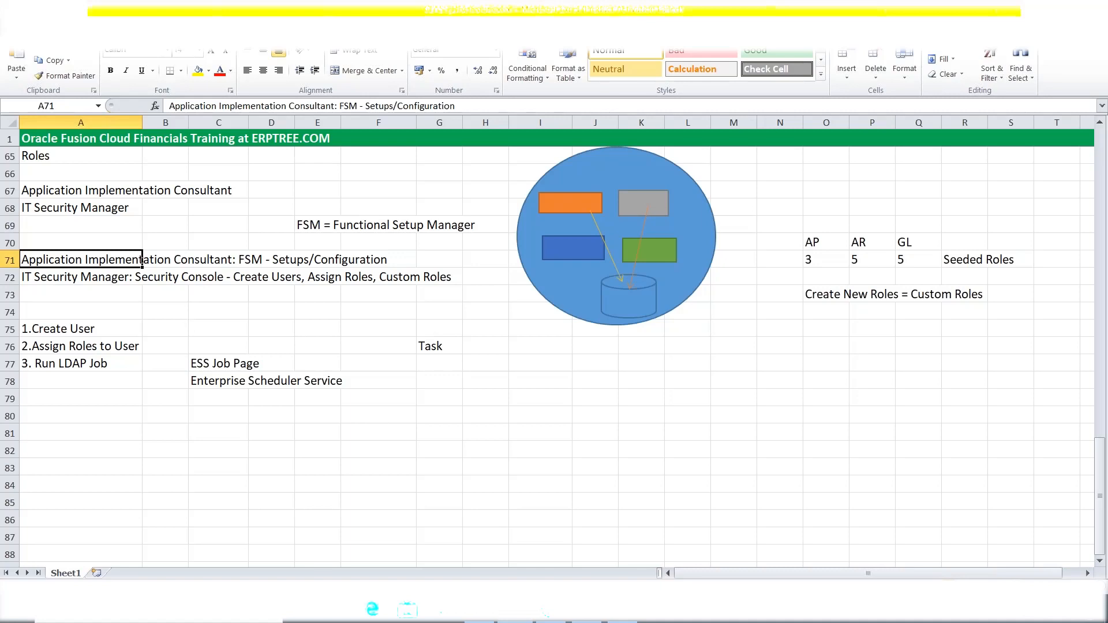
pyautogui.click(346, 417)
# Sign out and sign back in with the admin user's credentials.
pyautogui.click(626, 619)
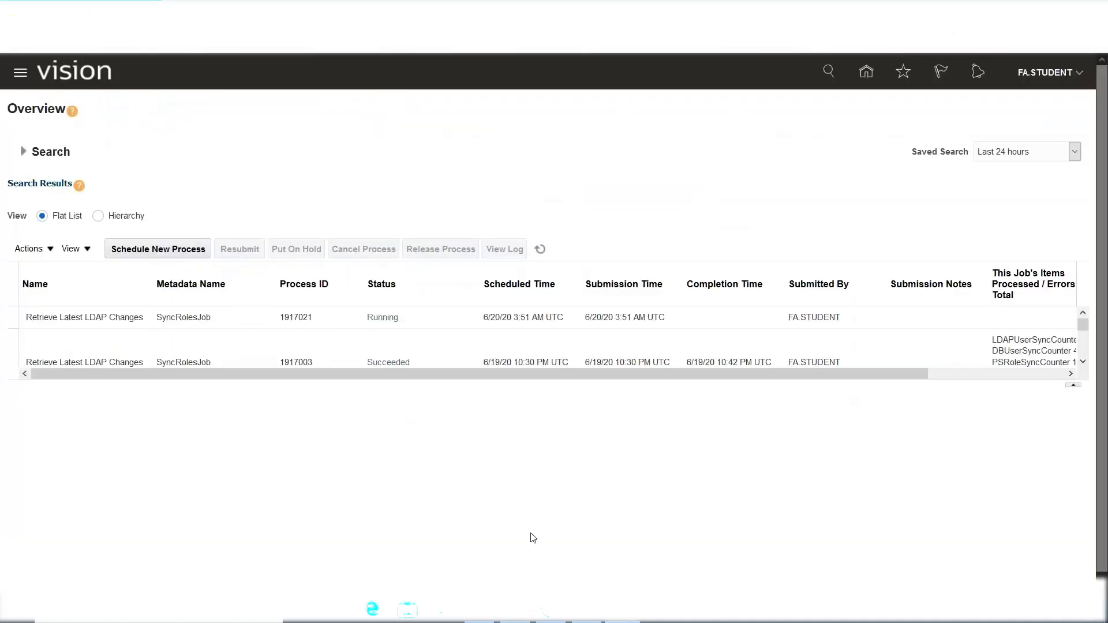
pyautogui.click(1051, 76)
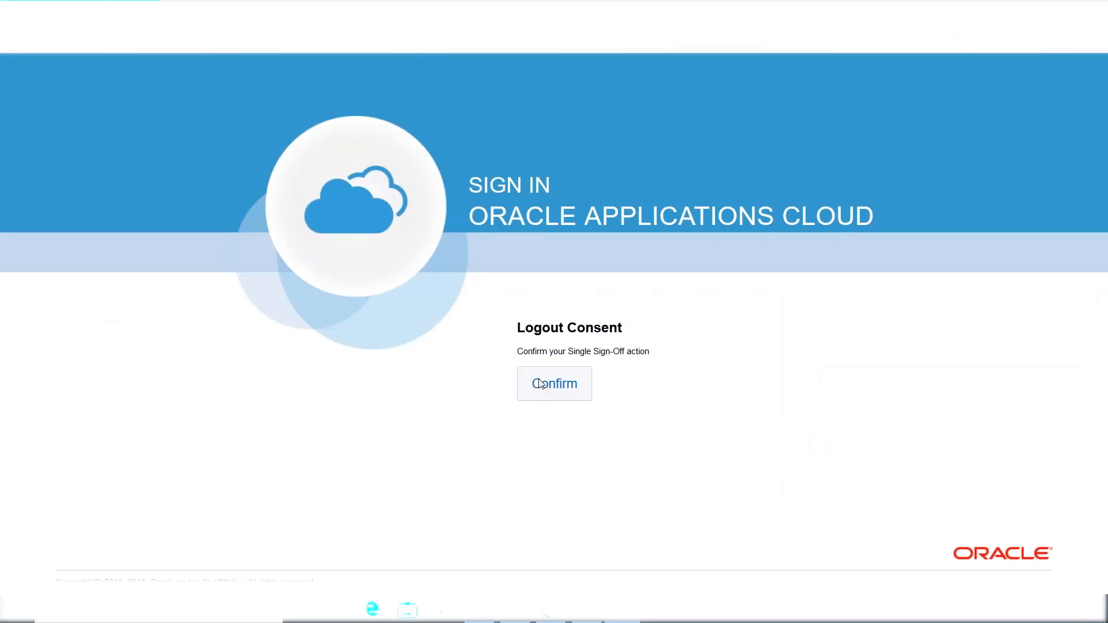
pyautogui.click(545, 384)
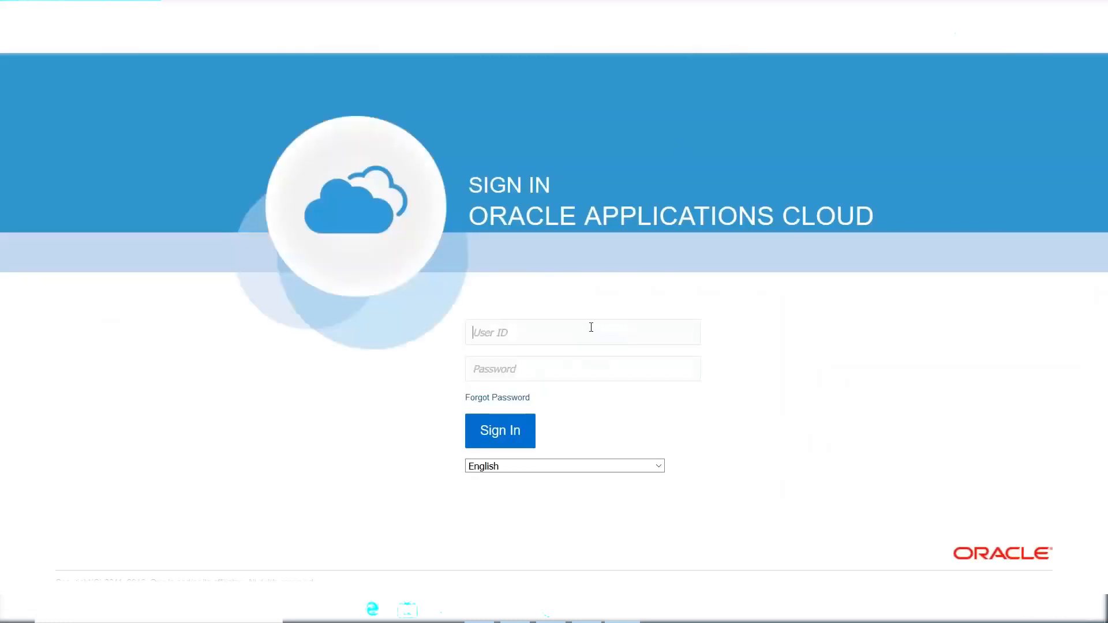
pyautogui.write('ERPTREE••••••••')
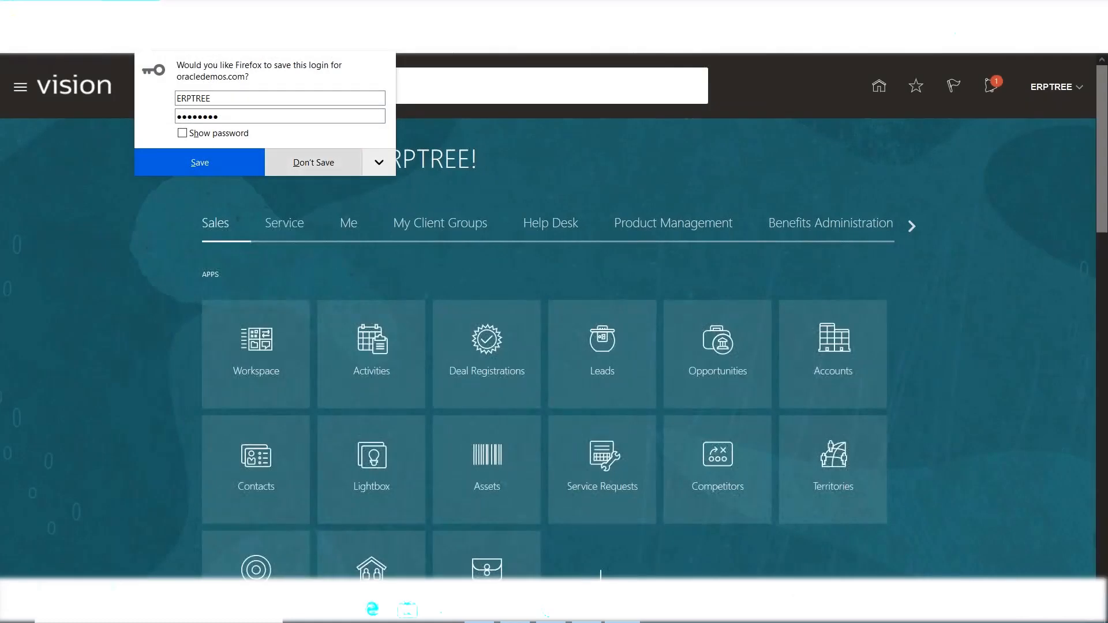
pyautogui.click(326, 162)
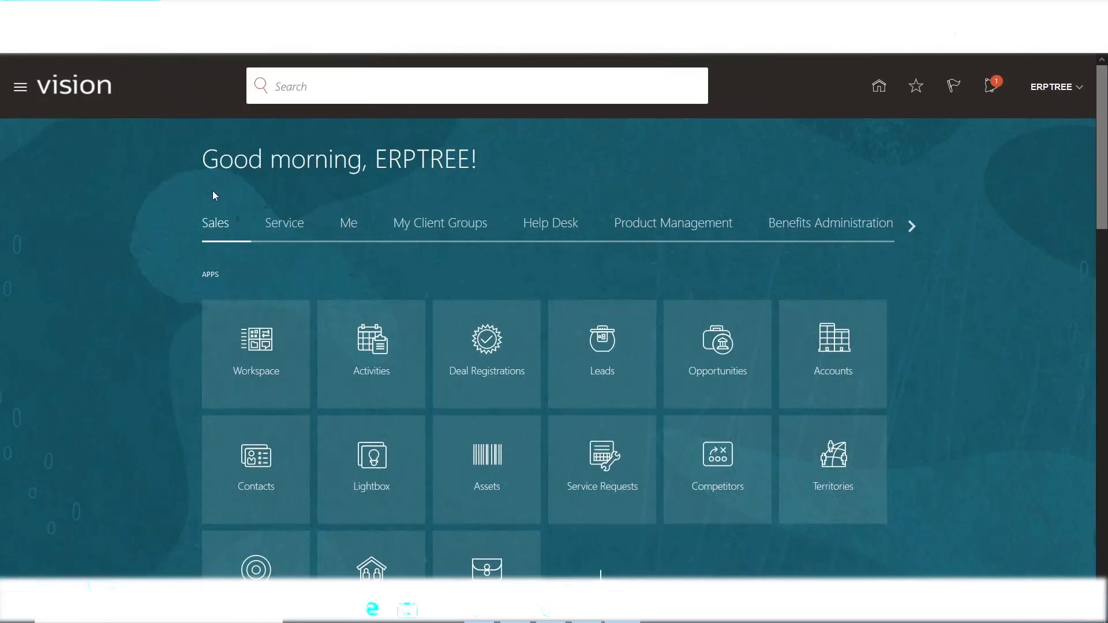
# Expand Tools in the Navigator and launch the Security Console.
pyautogui.click(21, 90)
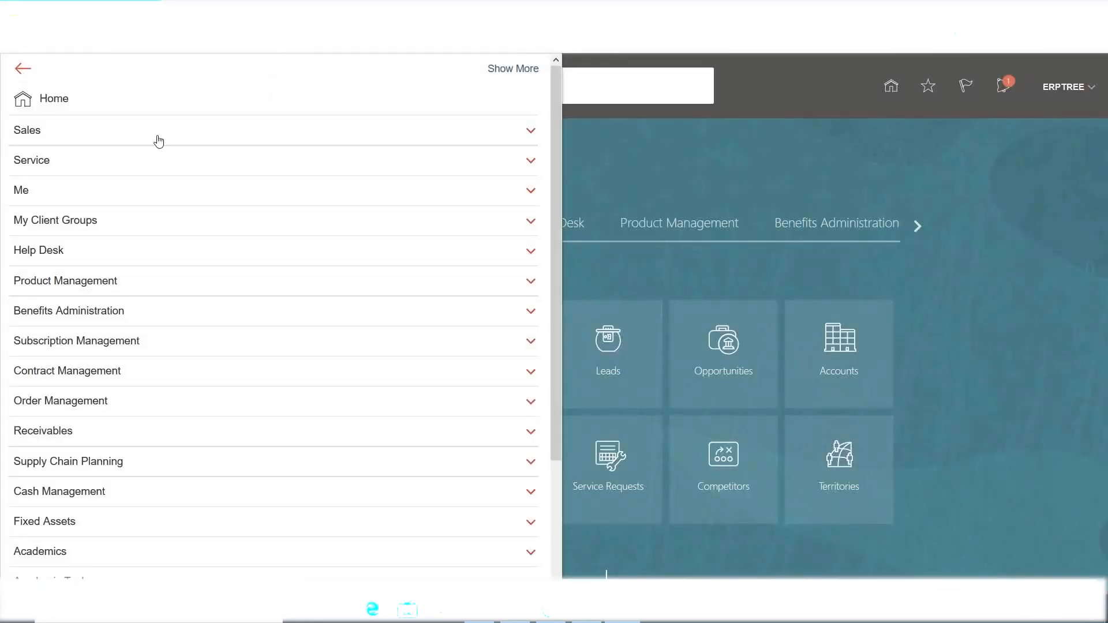
pyautogui.scroll(-3, 165, 148)
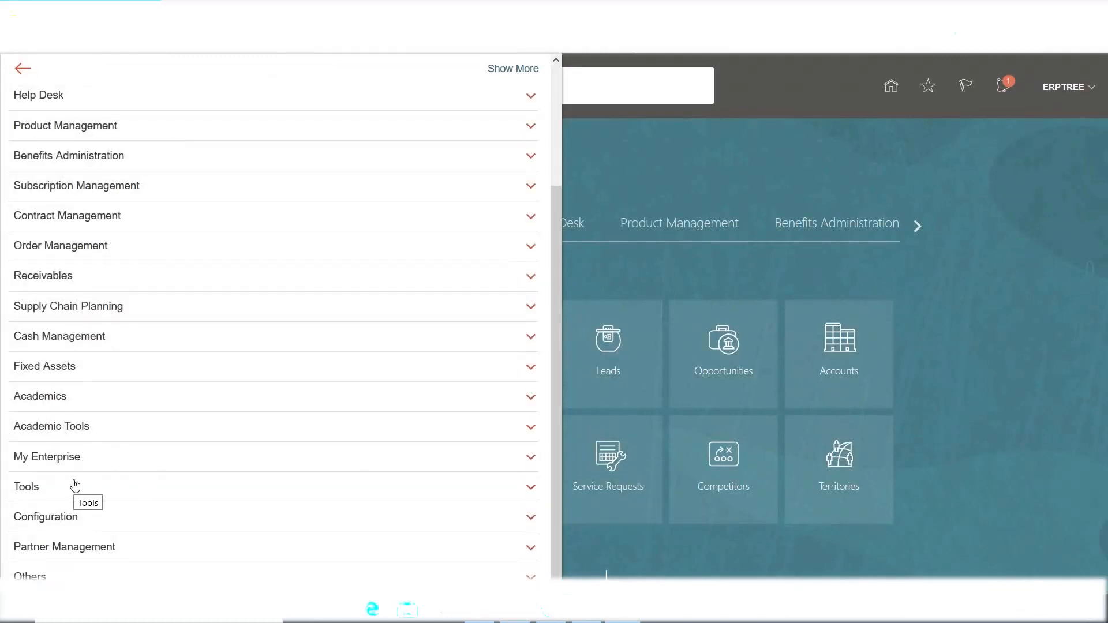
pyautogui.click(40, 490)
pyautogui.scroll(-2, 133, 427)
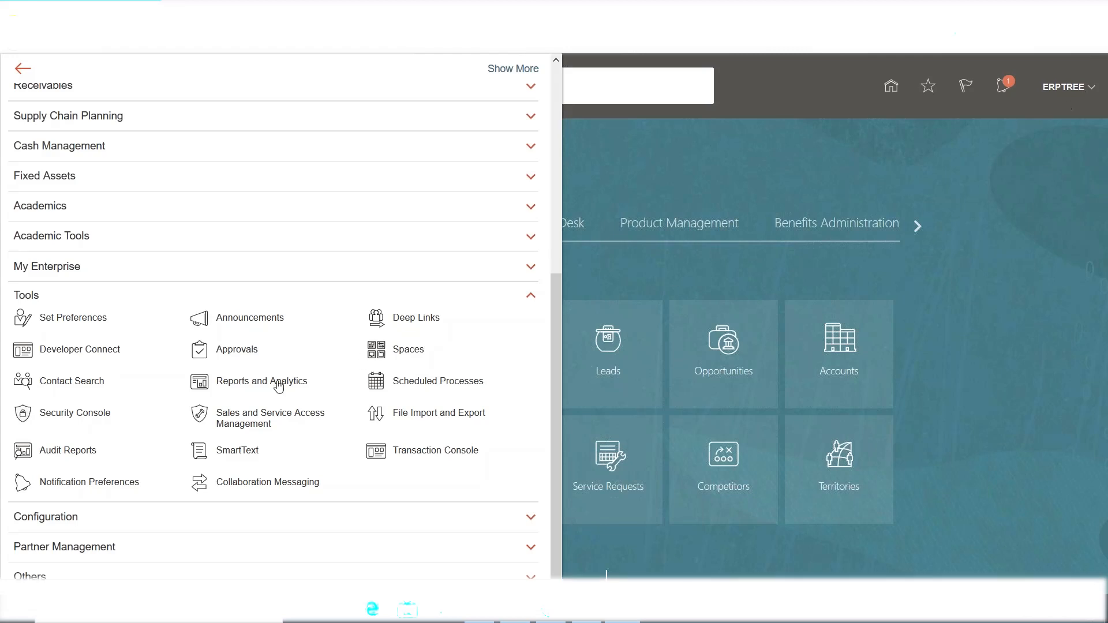
pyautogui.click(56, 416)
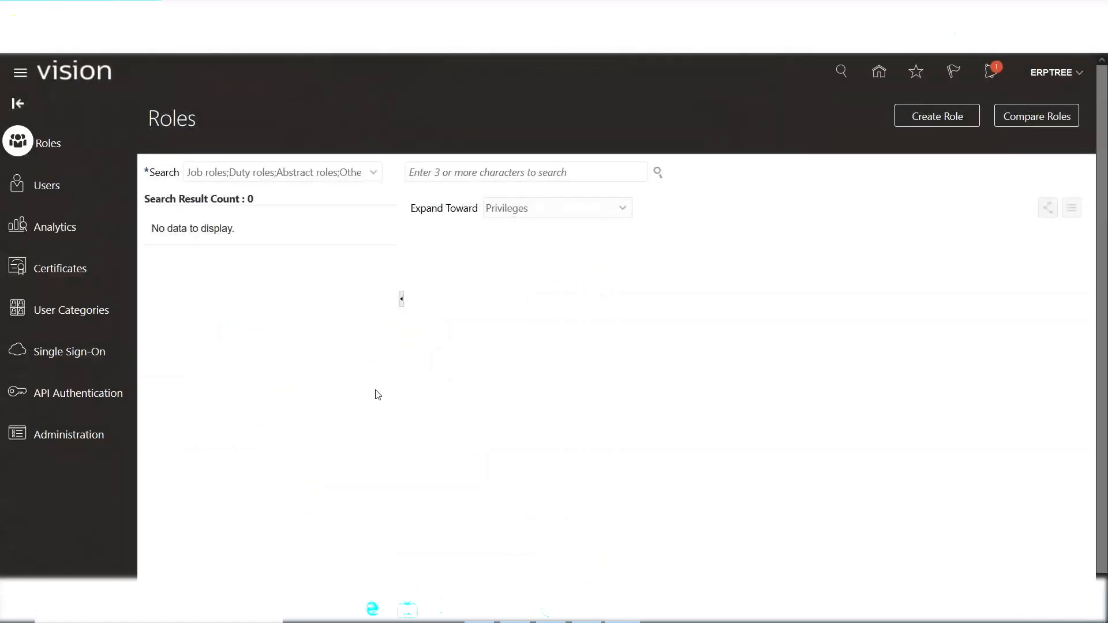
# Switch to Users in the Security Console and start adding a new user account.
pyautogui.click(25, 185)
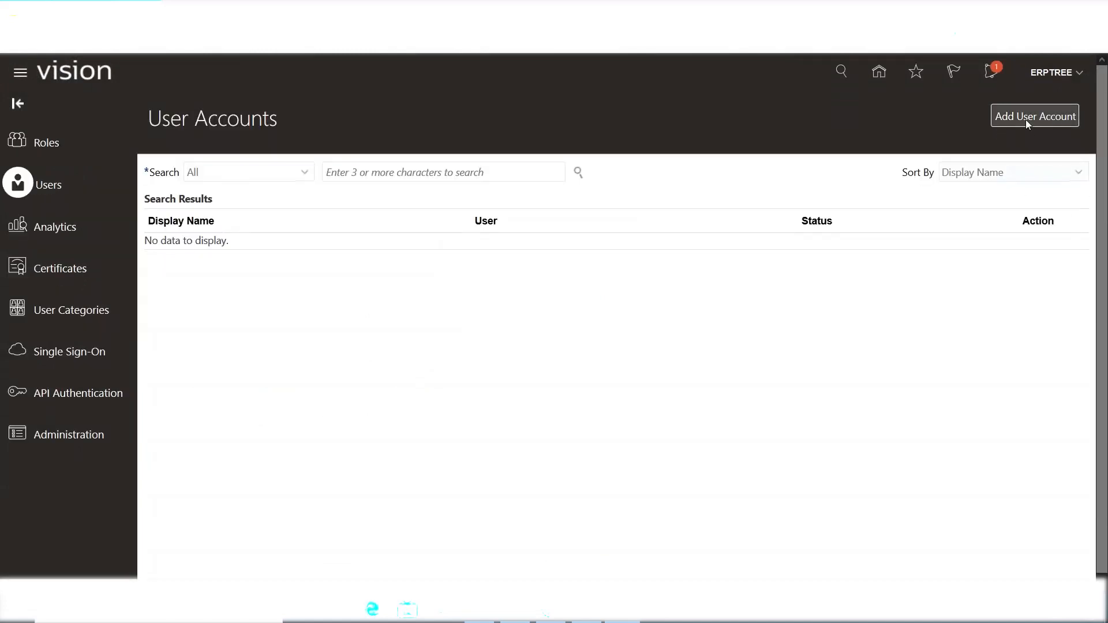
pyautogui.click(1026, 119)
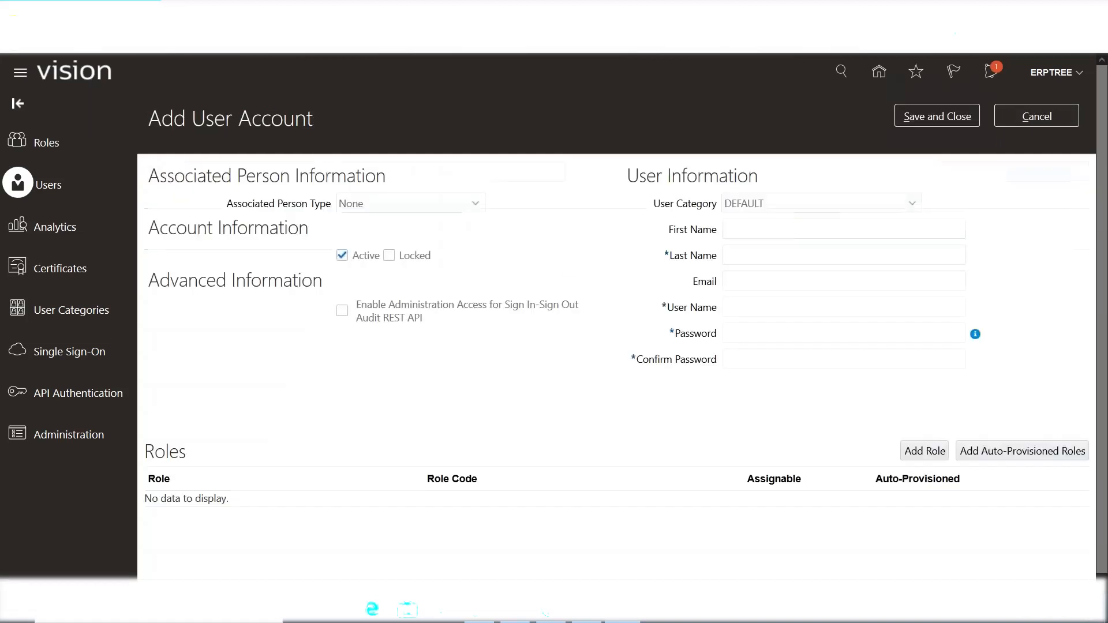
# Enter NEW as last name and user name, set and confirm the password, then save the account.
pyautogui.click(751, 255)
pyautogui.write('NEW')
pyautogui.press('Tab')
pyautogui.write('NEW')
pyautogui.press('Tab')
pyautogui.write('••••••••')
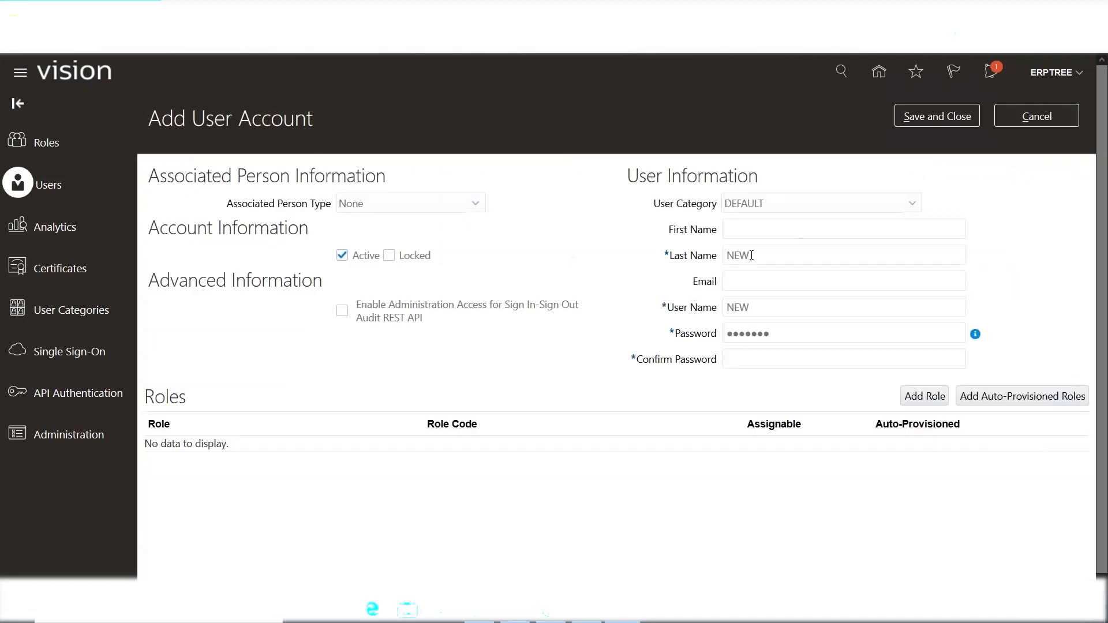
pyautogui.press('Tab')
pyautogui.write('••••••••')
pyautogui.click(905, 117)
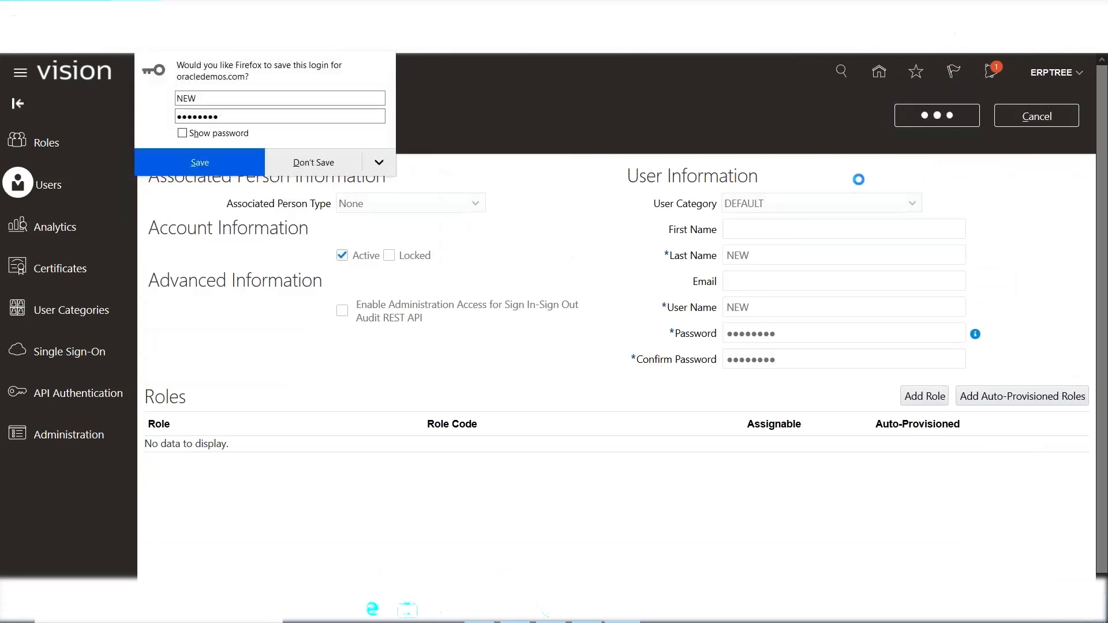
pyautogui.click(333, 161)
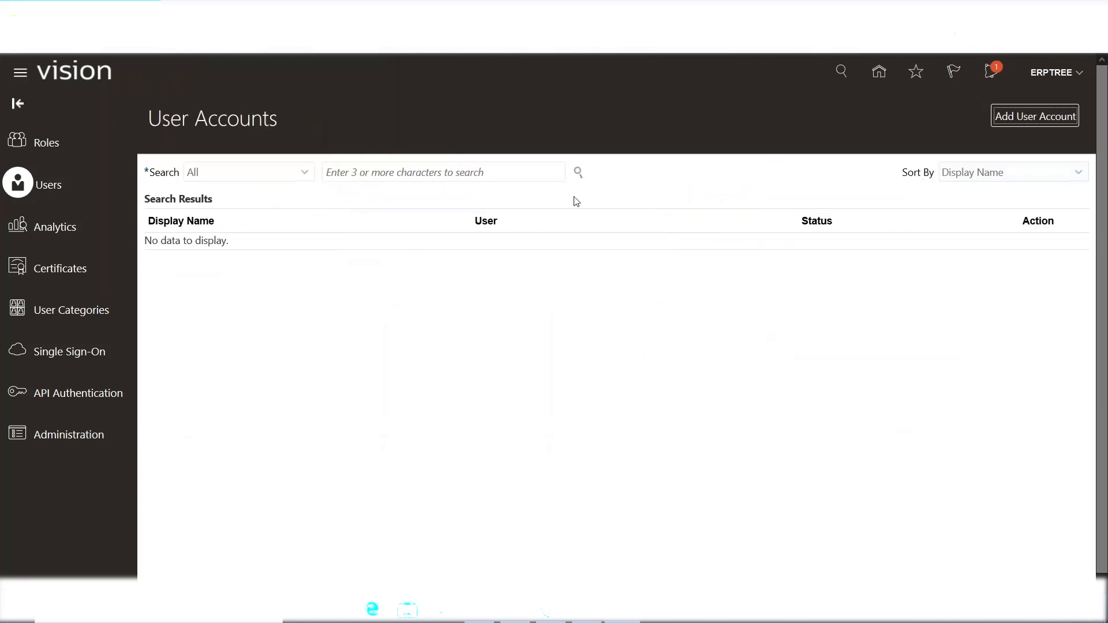
# Search user accounts for NEW, then switch to the training notes and select cell A71.
pyautogui.click(496, 173)
pyautogui.write('NEW')
pyautogui.click(578, 172)
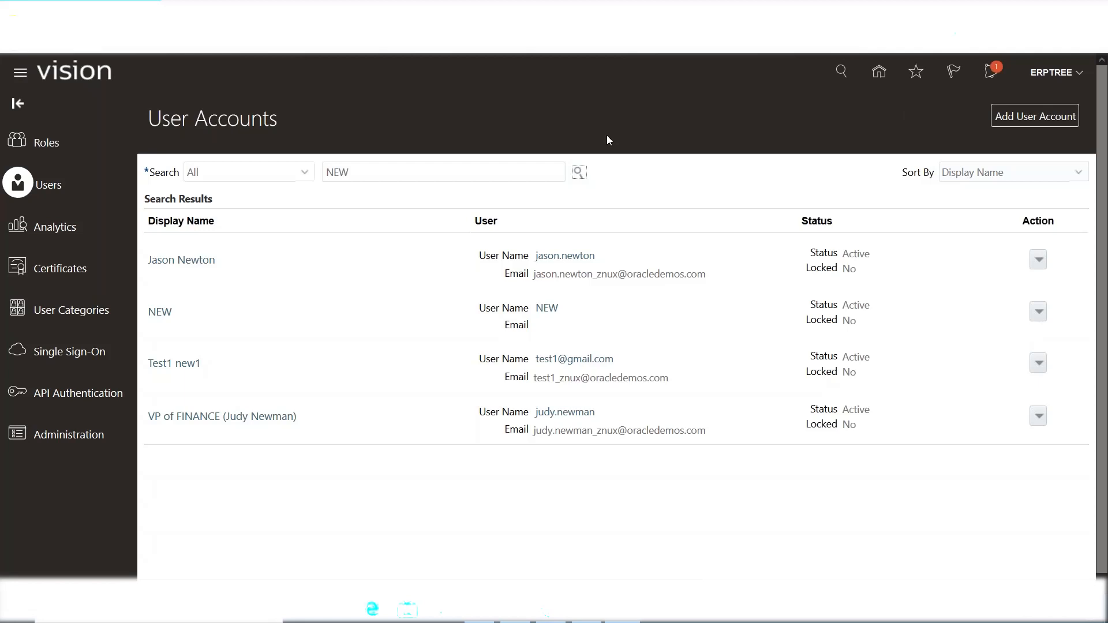
pyautogui.click(512, 619)
pyautogui.click(45, 264)
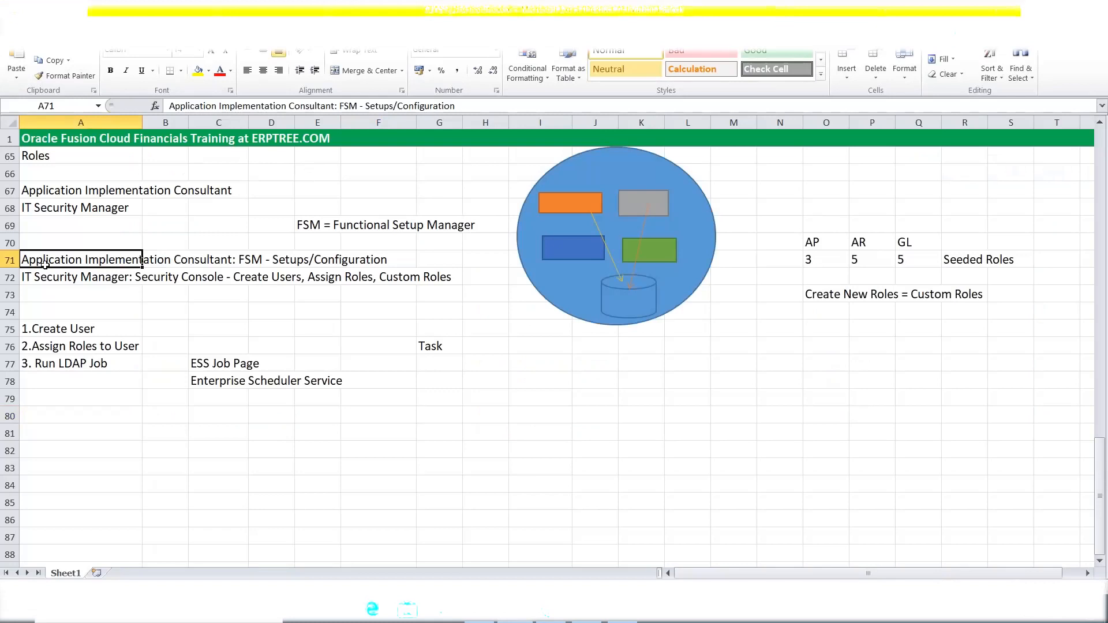
# Deselect the notes cell and return to the Oracle browser window.
pyautogui.click(614, 430)
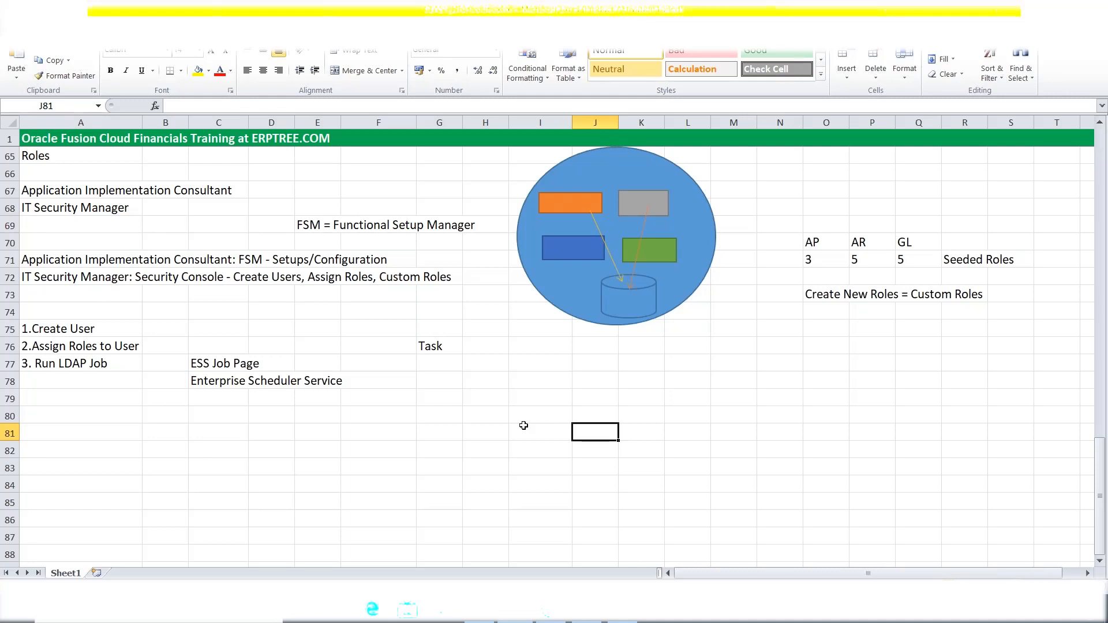
pyautogui.hotkey('alt', 'Tab')
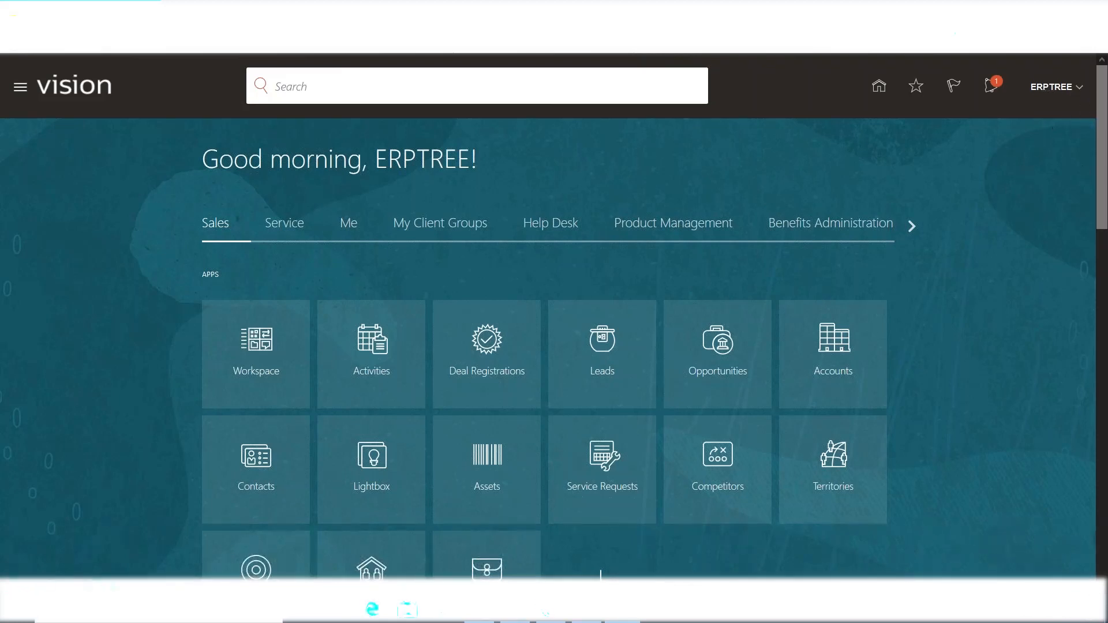
# Go to the Setup and Maintenance work area from the user's Settings and Actions menu.
pyautogui.click(1044, 92)
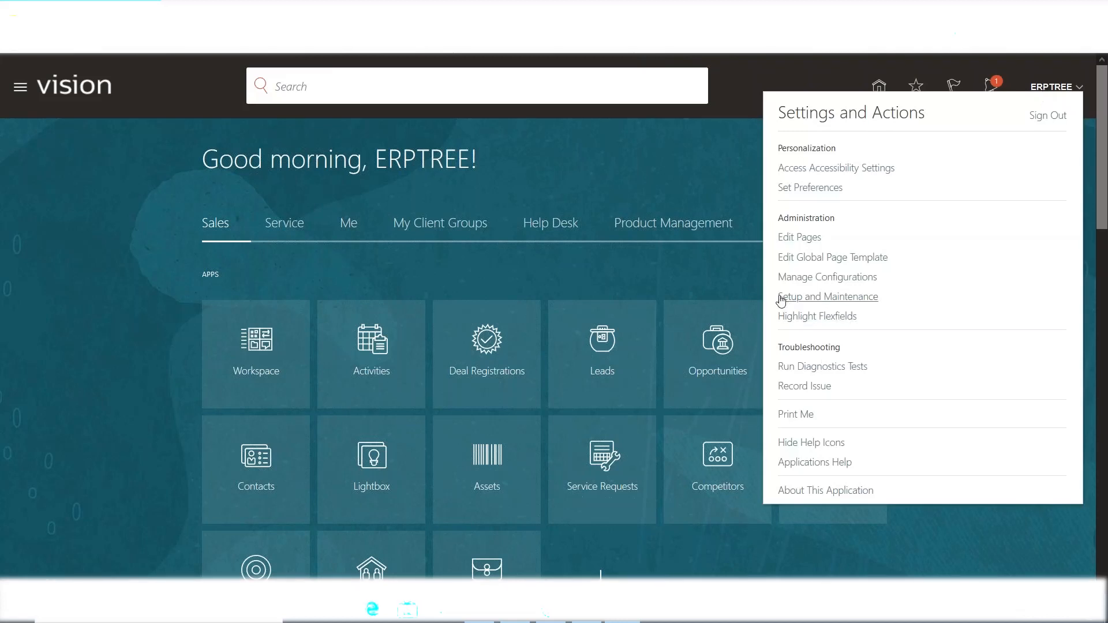
pyautogui.moveTo(779, 299); pyautogui.dragTo(959, 301)
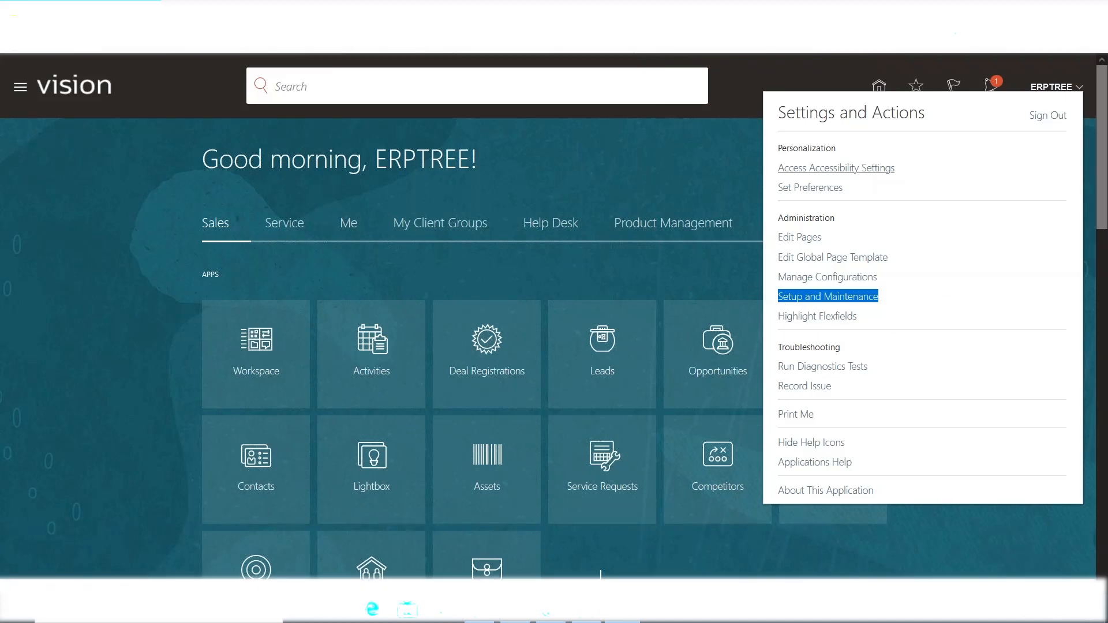
pyautogui.click(743, 73)
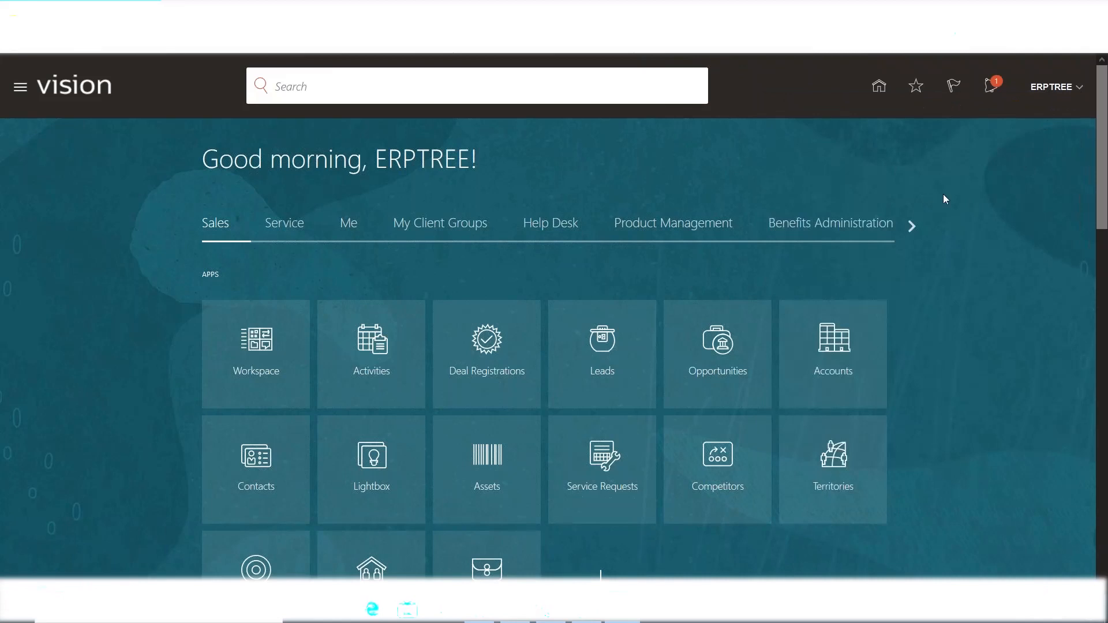
pyautogui.click(1048, 86)
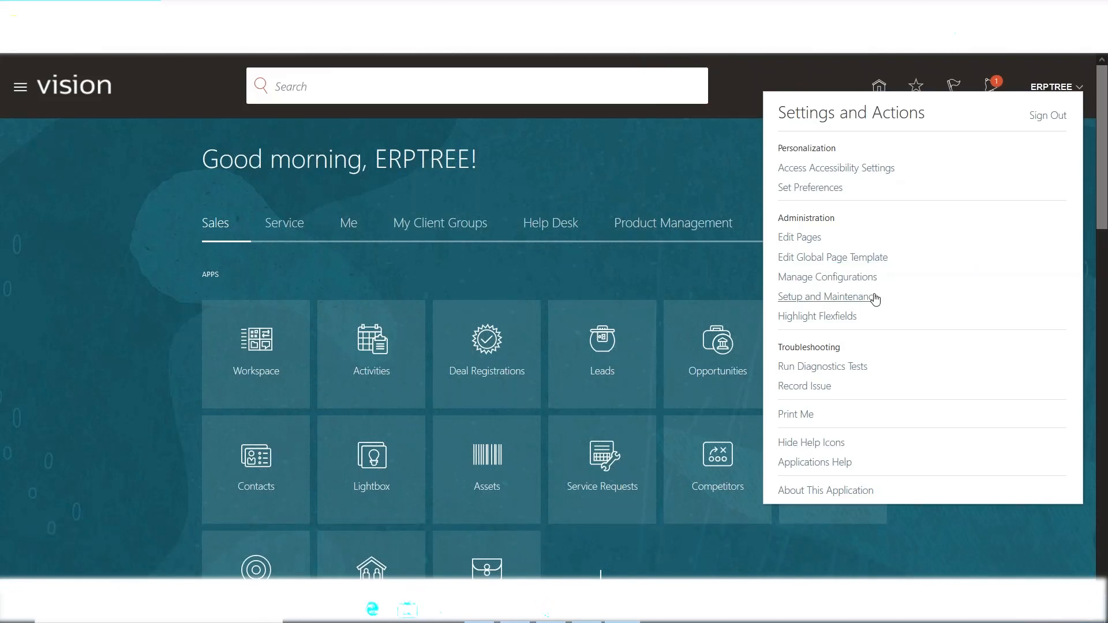
pyautogui.click(807, 298)
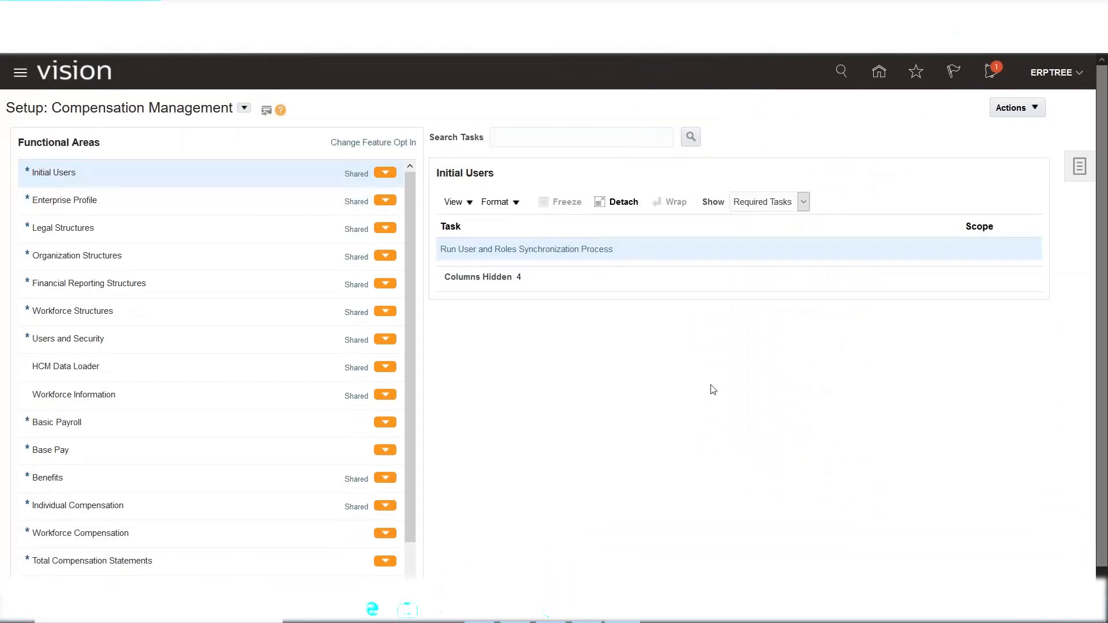
# Switch the setup page's offering to Financials.
pyautogui.doubleClick(30, 108)
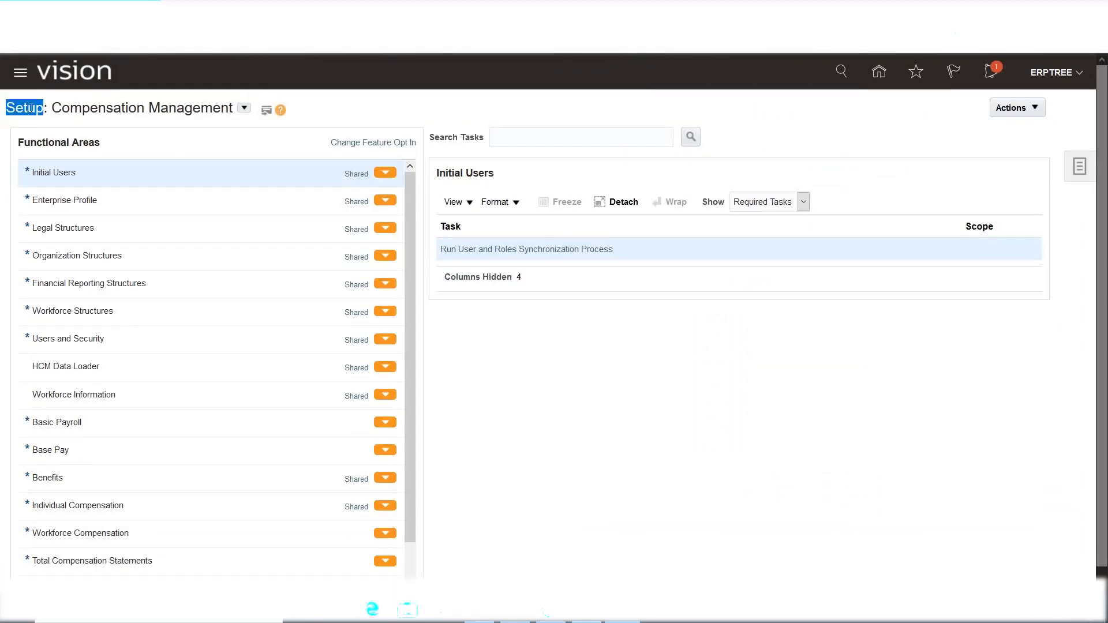
pyautogui.click(245, 108)
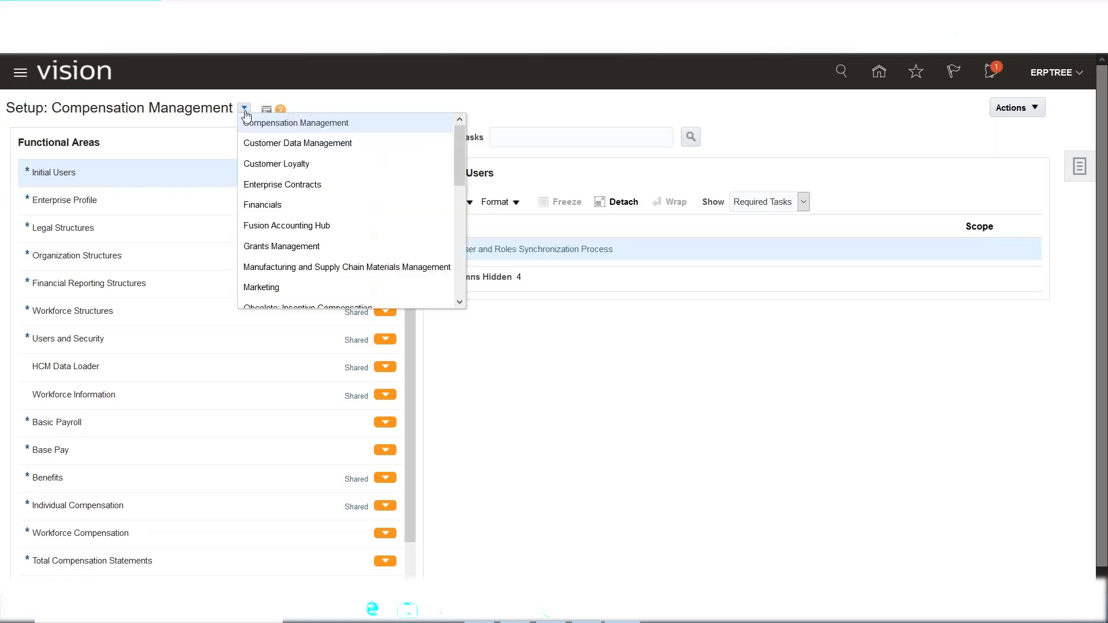
pyautogui.click(262, 204)
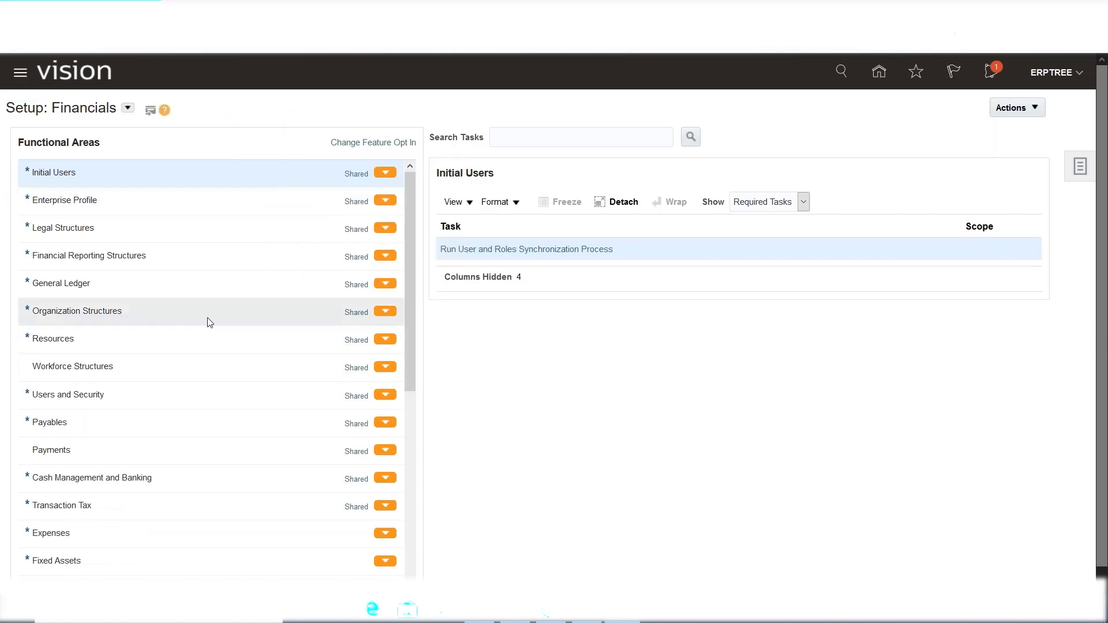
# Show all General Ledger tasks instead of only required ones and scroll the list.
pyautogui.click(58, 282)
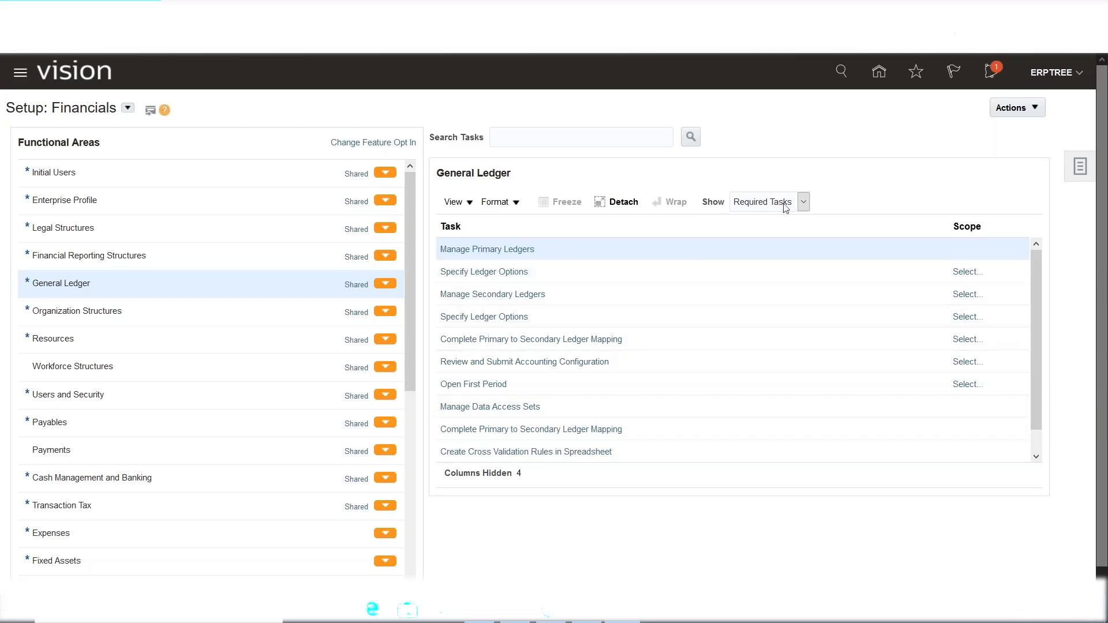
pyautogui.click(804, 207)
pyautogui.click(771, 218)
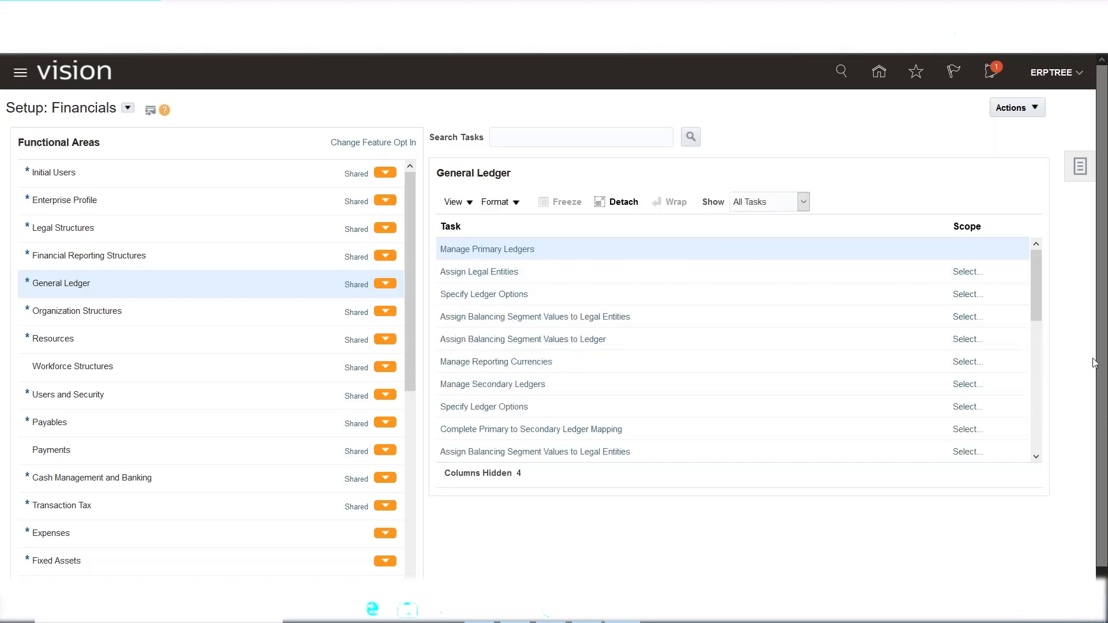
pyautogui.moveTo(1044, 269); pyautogui.dragTo(1043, 231)
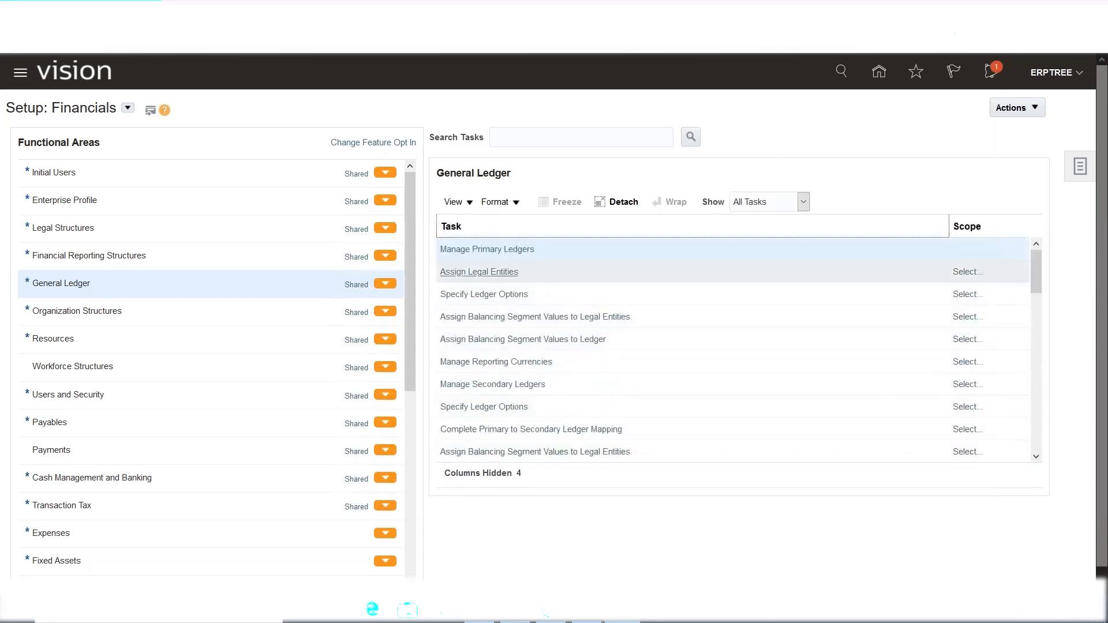
pyautogui.scroll(-5, 158, 364)
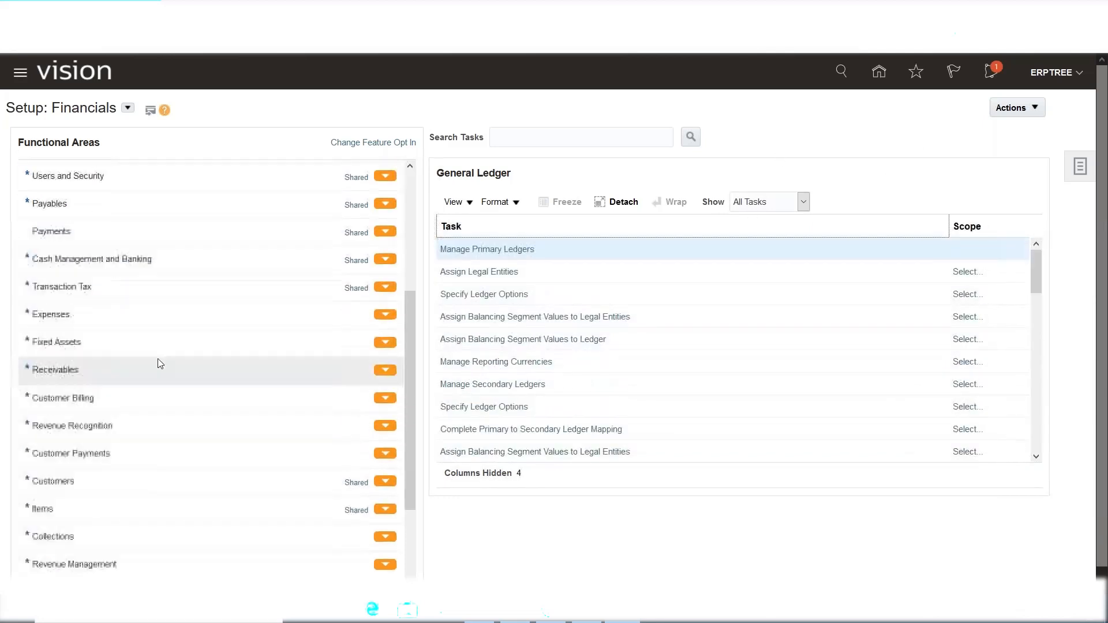
# List and scroll through all Payables tasks, then bring up the Receivables functional area.
pyautogui.click(71, 191)
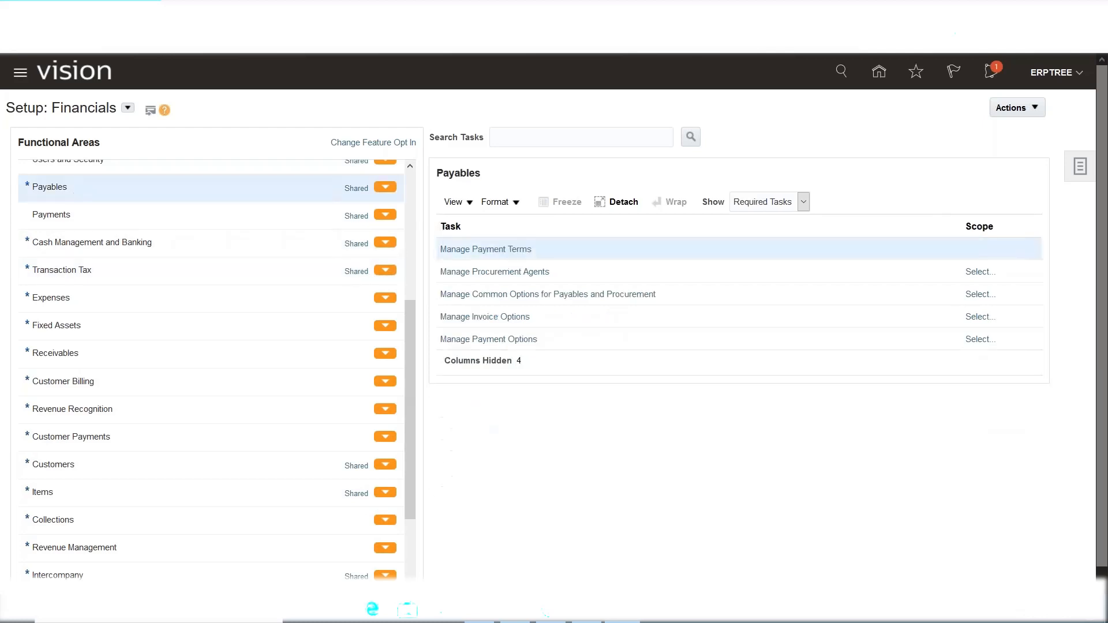
pyautogui.click(804, 202)
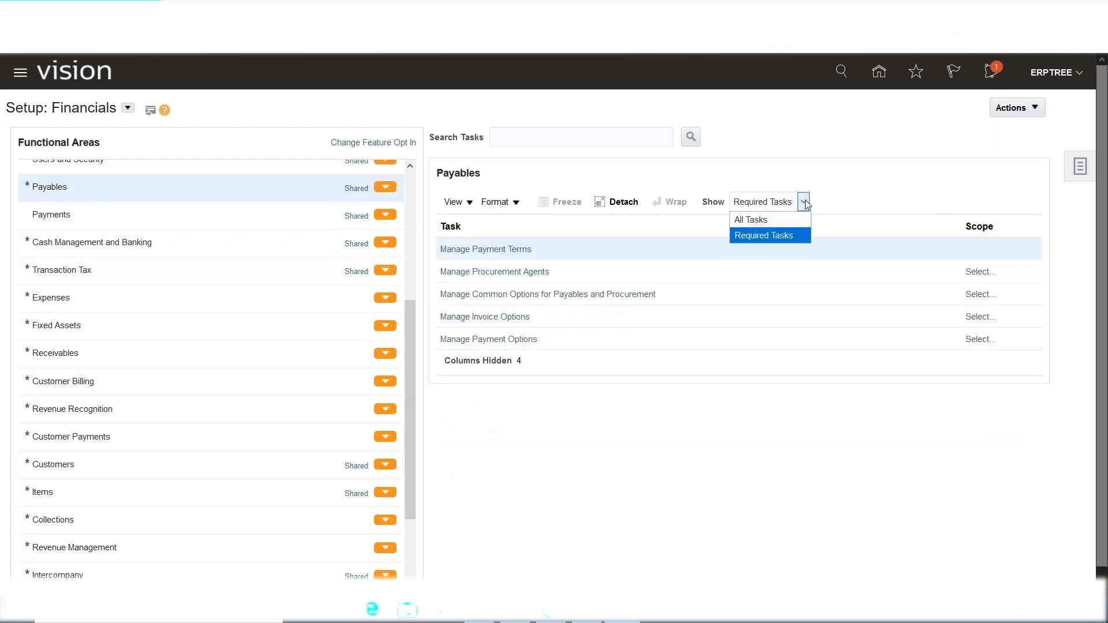
pyautogui.click(786, 219)
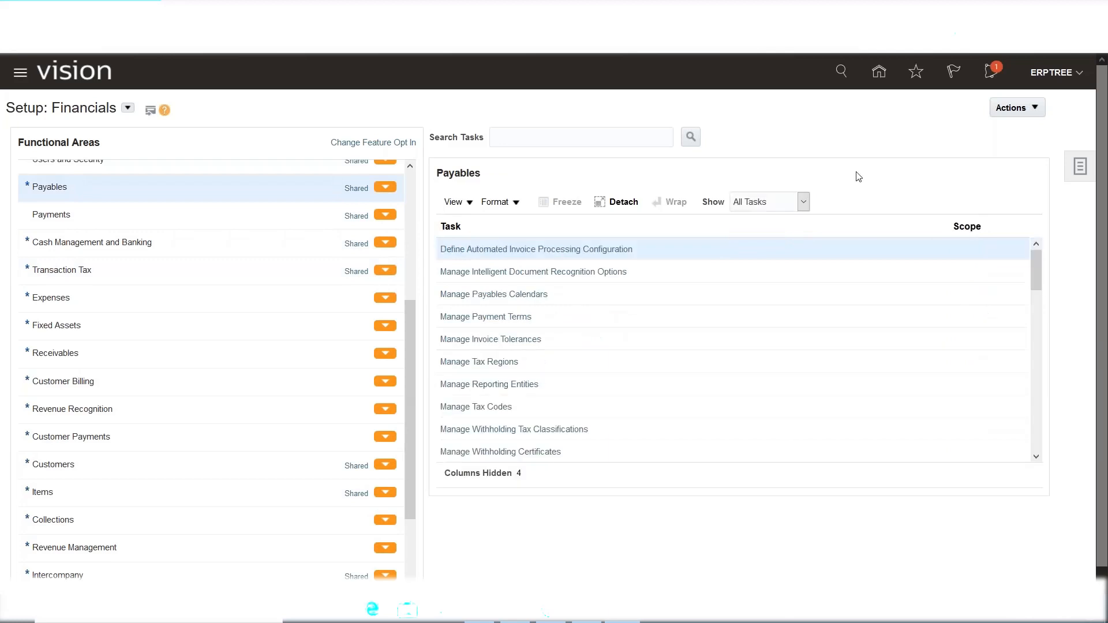
pyautogui.scroll(-1, 604, 396)
pyautogui.scroll(-1, 604, 396)
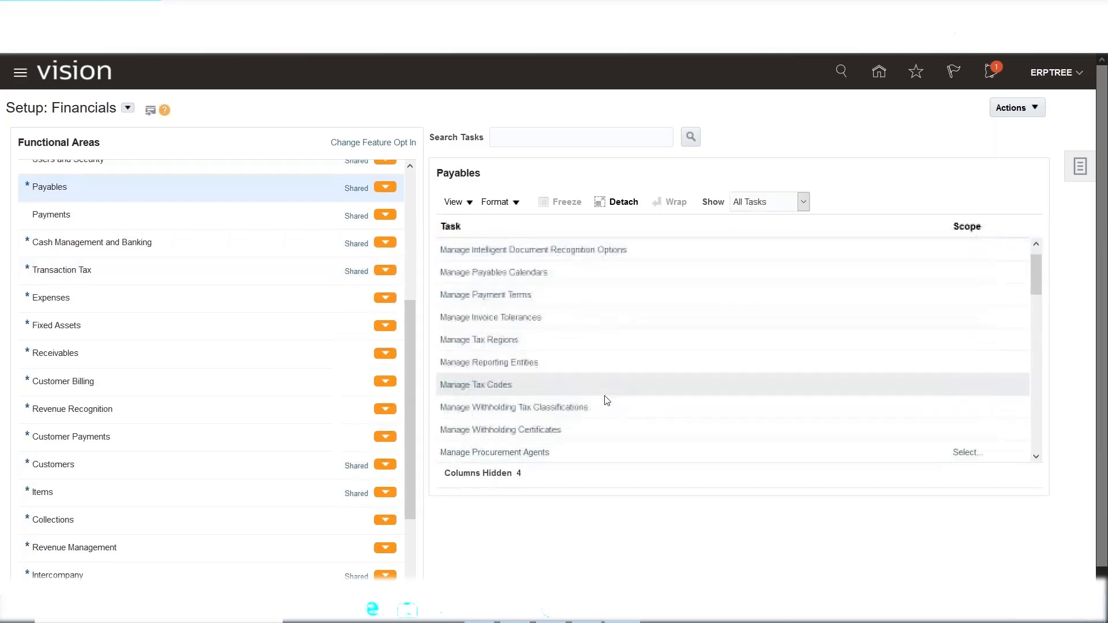
pyautogui.moveTo(1037, 277)
pyautogui.mouseDown()
pyautogui.moveTo(1039, 401)
pyautogui.moveTo(1027, 269)
pyautogui.moveTo(1037, 257)
pyautogui.mouseUp()
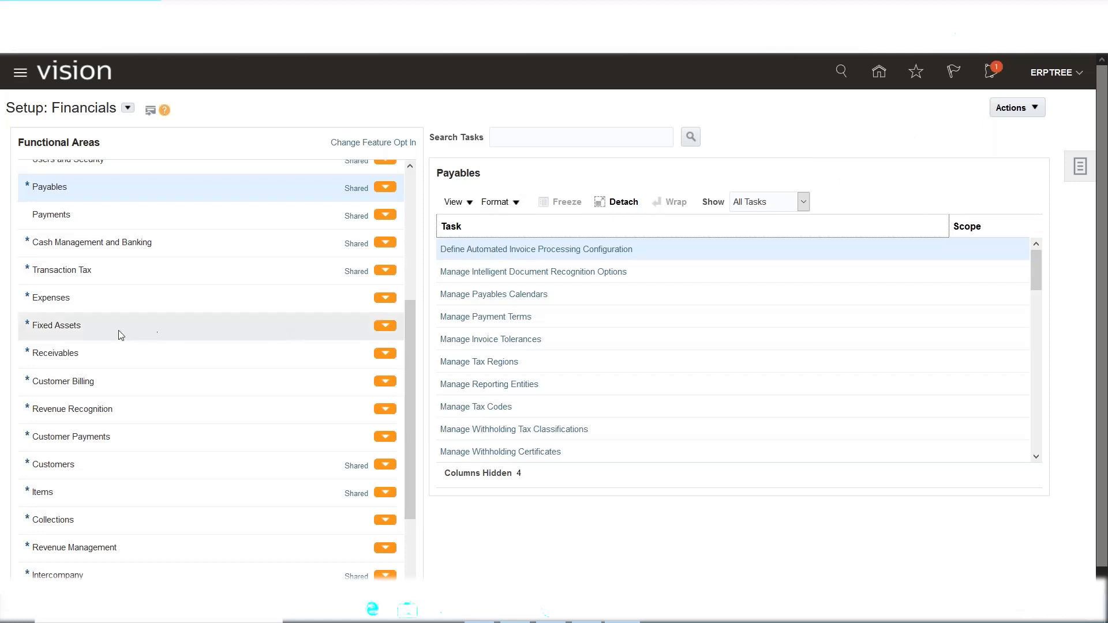
pyautogui.click(99, 352)
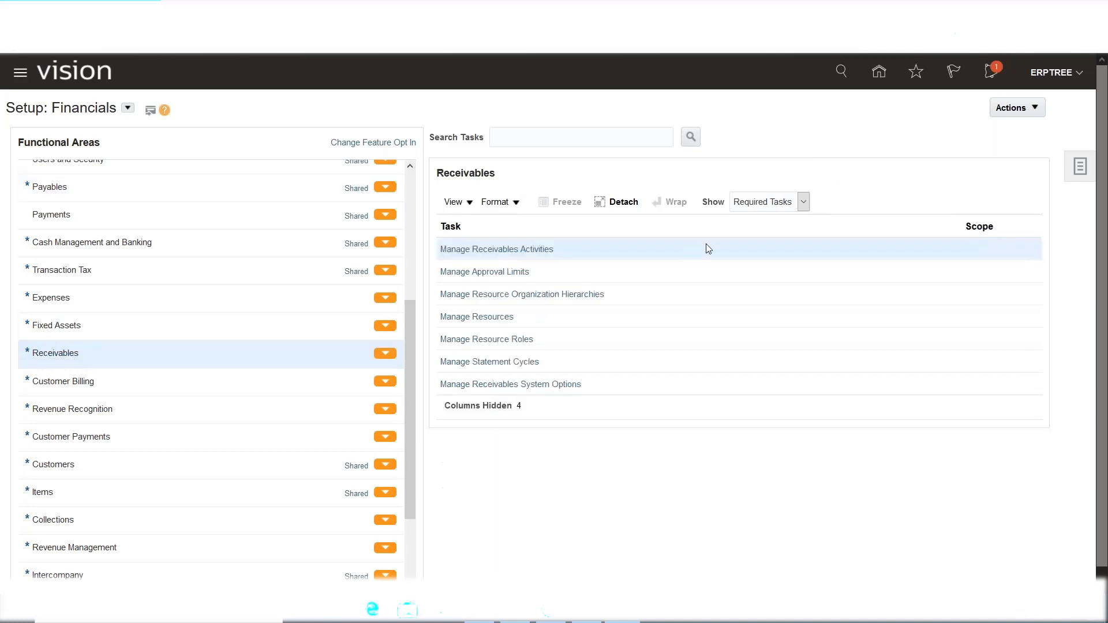
# Show all Receivables tasks instead of only required ones.
pyautogui.doubleClick(471, 172)
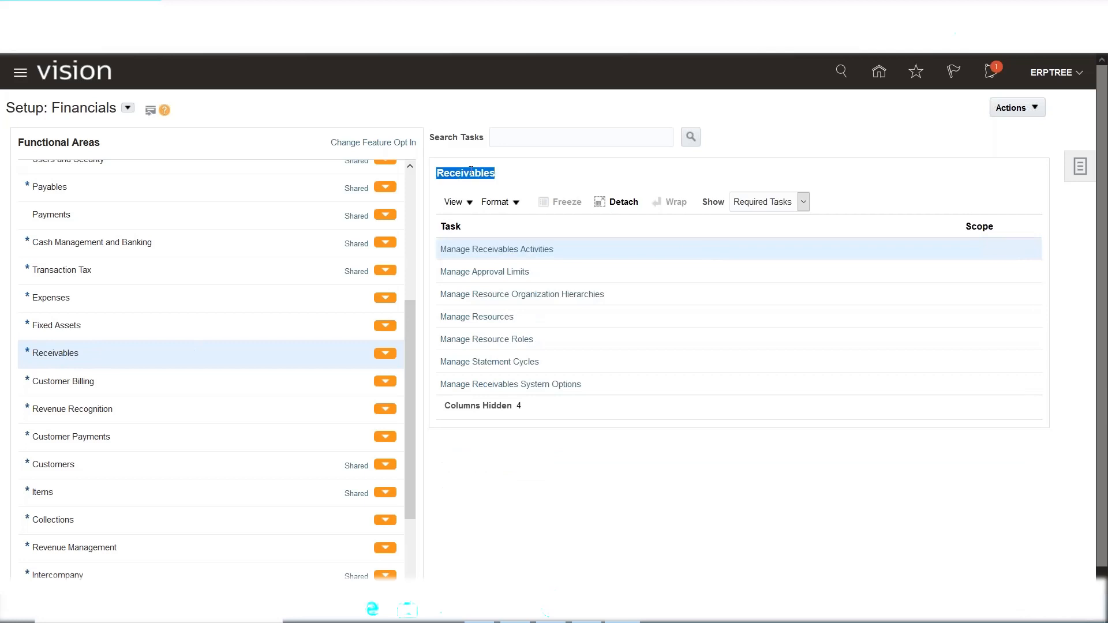
pyautogui.click(803, 203)
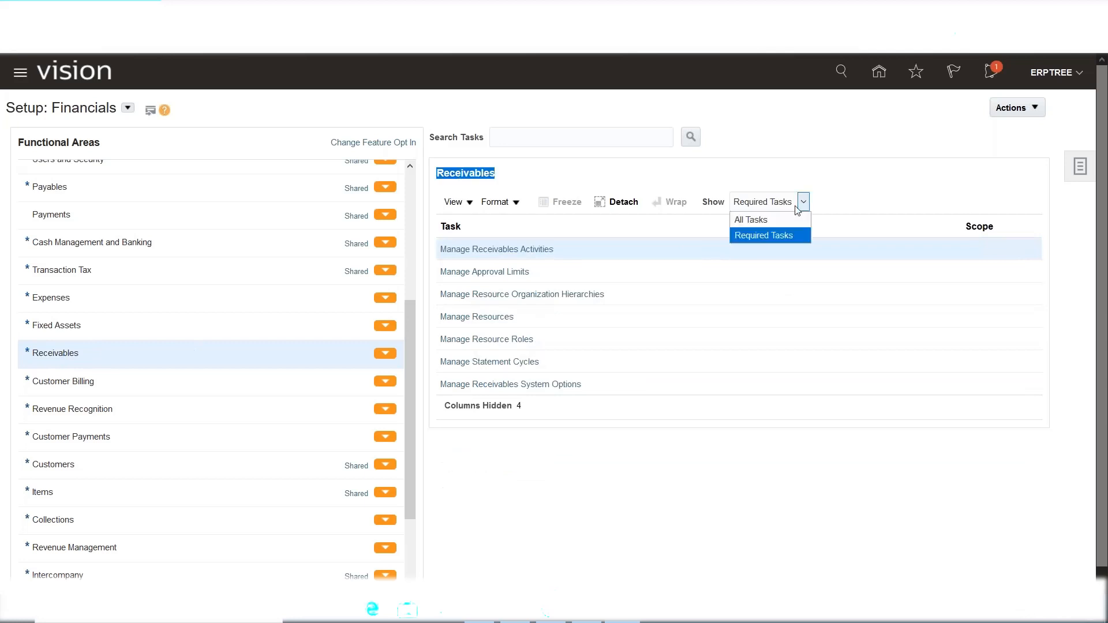
pyautogui.click(781, 221)
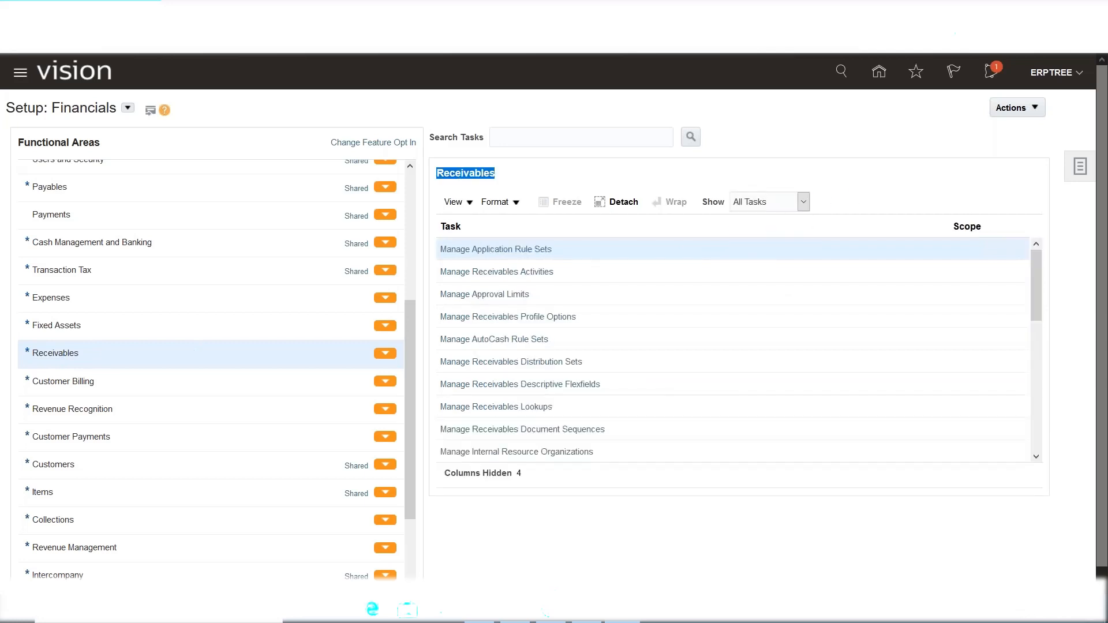
pyautogui.moveTo(1039, 268); pyautogui.dragTo(905, 153)
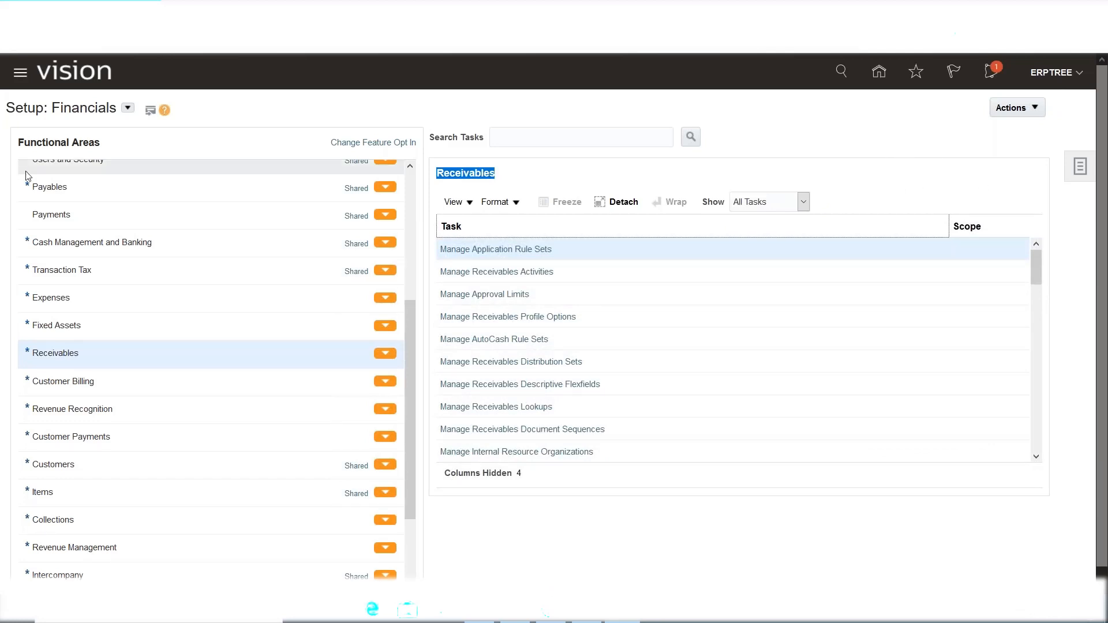
# Browse the setup offerings list and close it, keeping Financials selected.
pyautogui.click(124, 111)
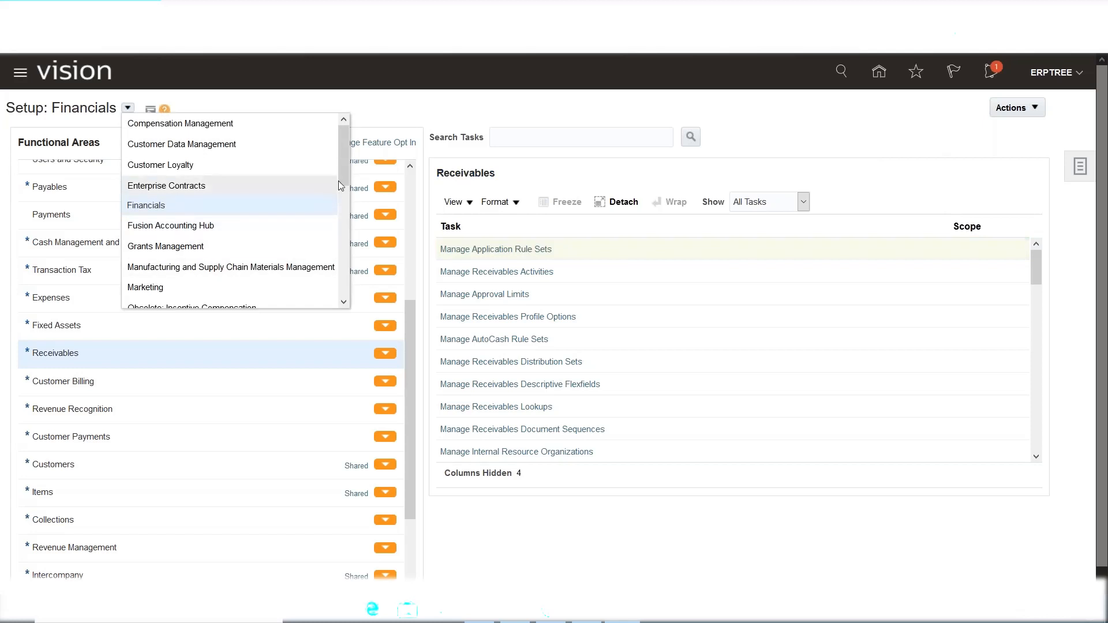
pyautogui.moveTo(341, 177); pyautogui.dragTo(340, 218)
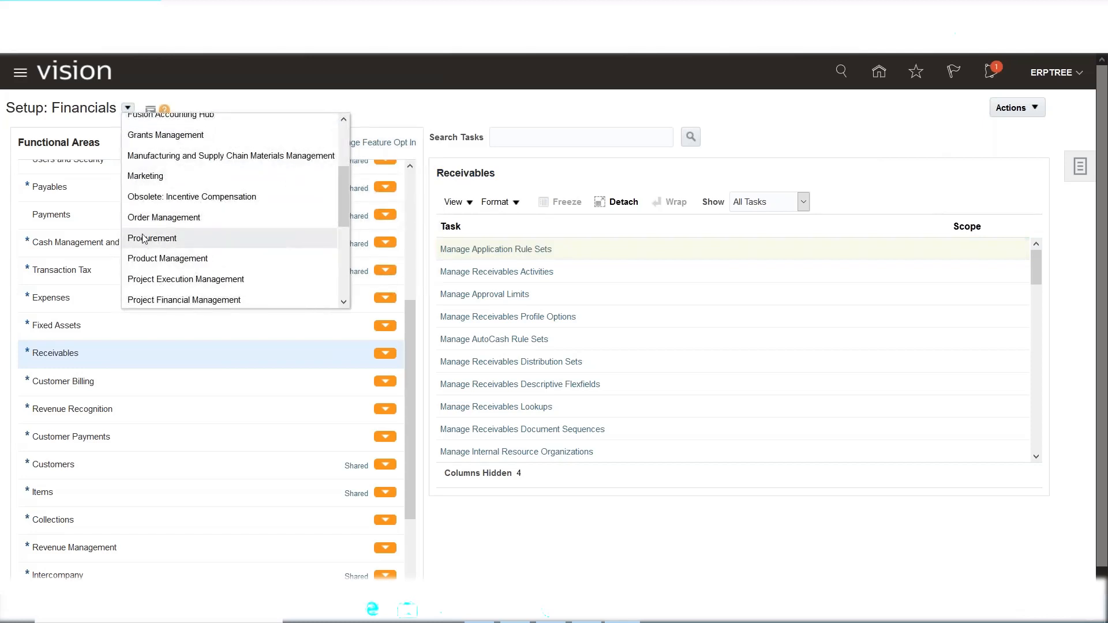
pyautogui.moveTo(346, 198); pyautogui.dragTo(359, 124)
pyautogui.click(427, 116)
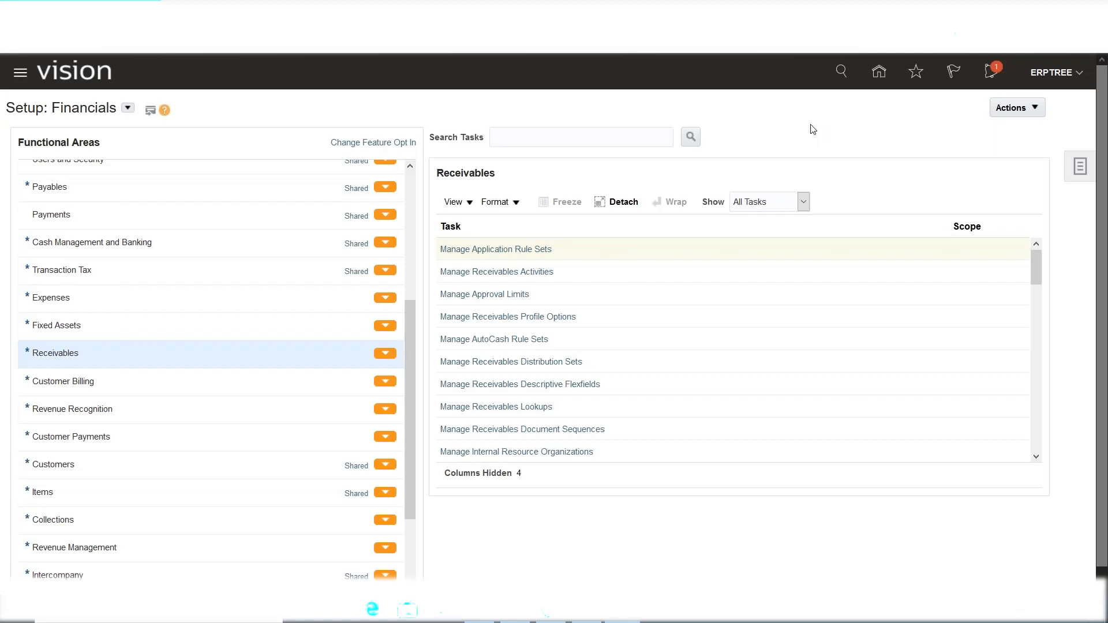
# Scroll through the Receivables setup tasks, then return to the Excel notes sheet.
pyautogui.click(1038, 273)
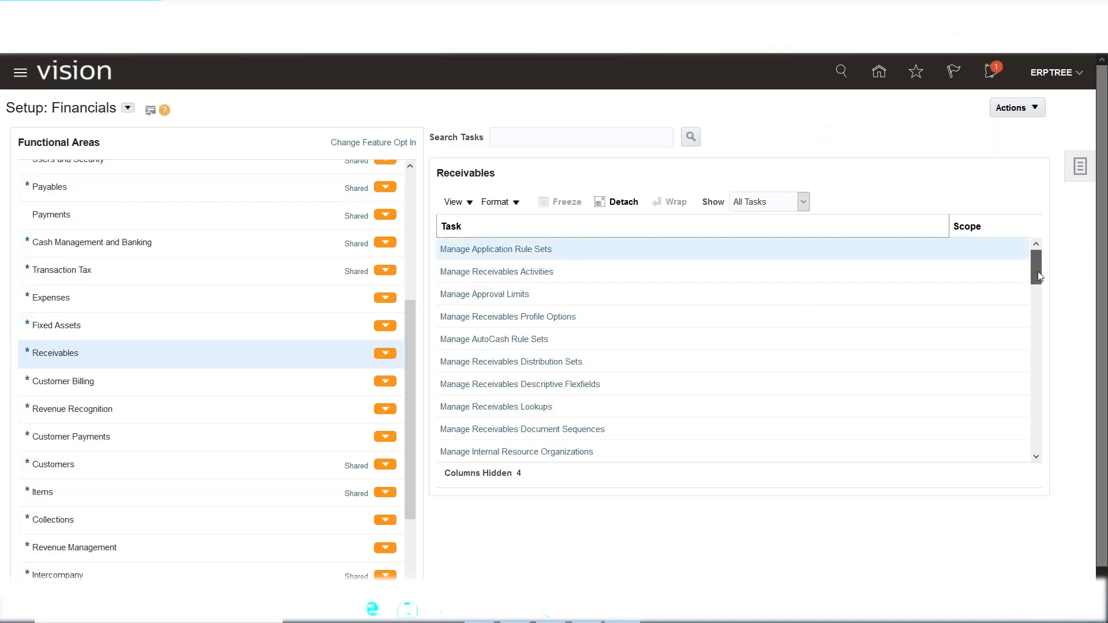
pyautogui.moveTo(1038, 274); pyautogui.dragTo(1041, 440)
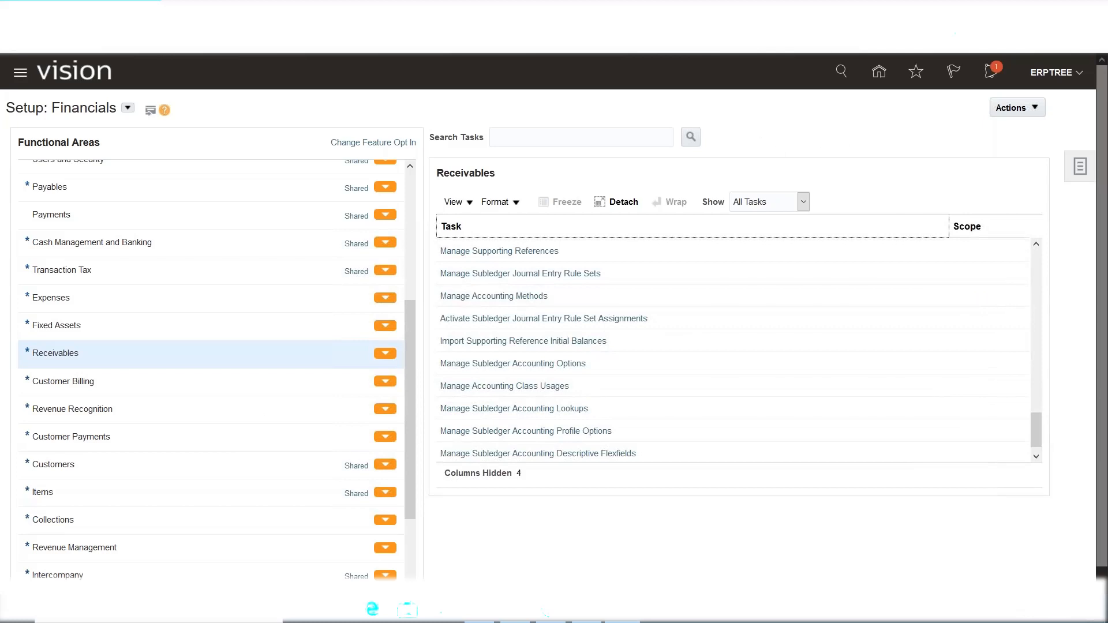
pyautogui.click(552, 610)
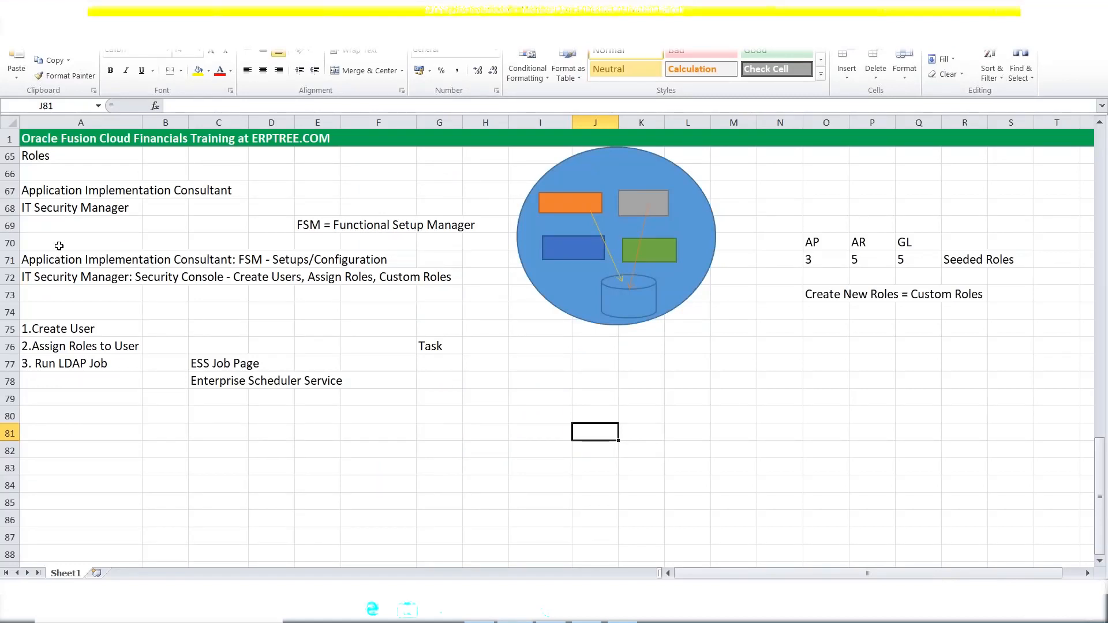
# Draw a blue oval circle below the existing instance diagram.
pyautogui.scroll(2, 571, 358)
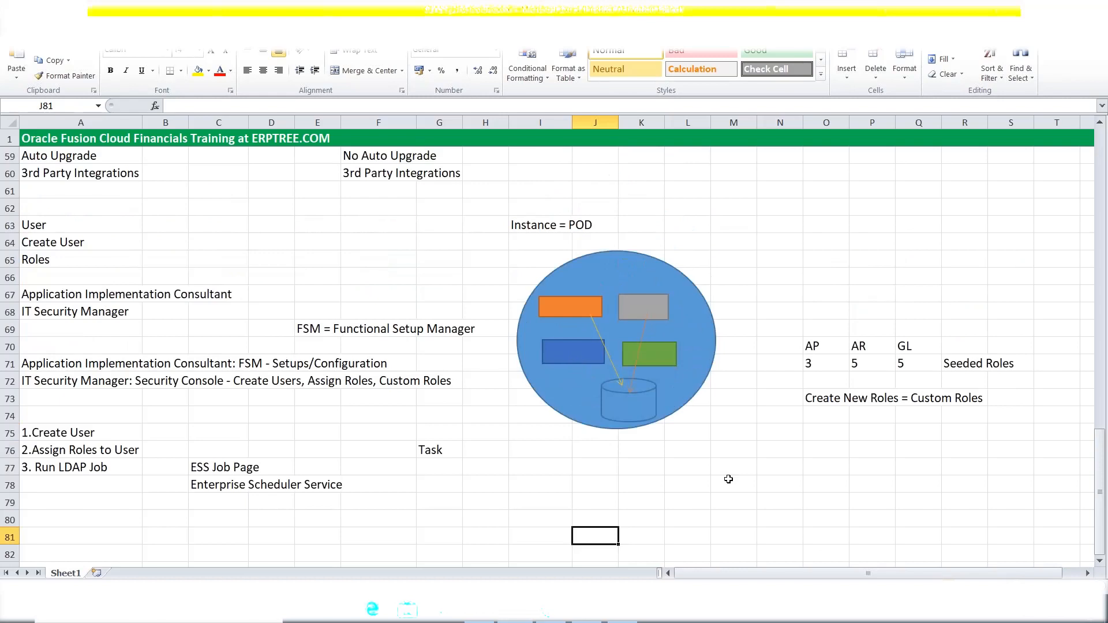
pyautogui.scroll(-1, 728, 479)
pyautogui.scroll(-1, 728, 479)
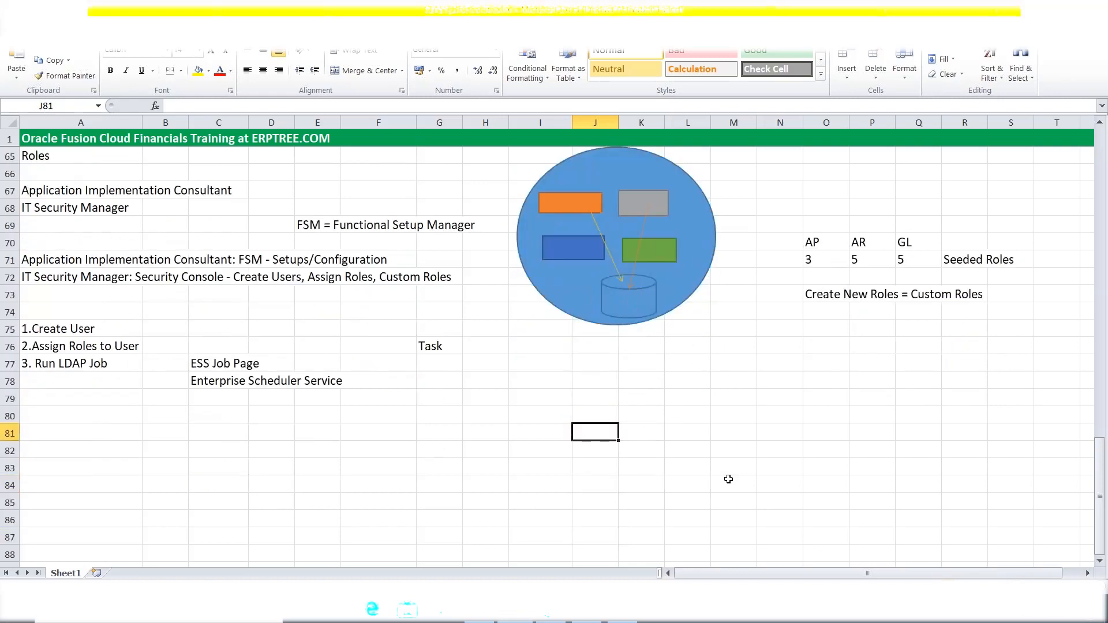
pyautogui.click(84, 27)
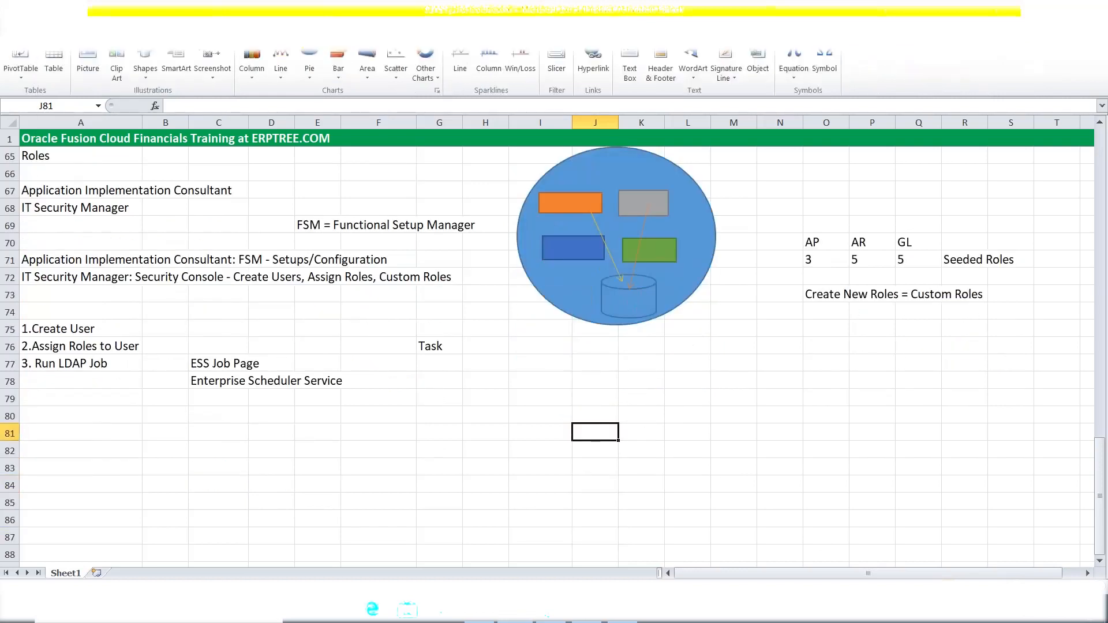
pyautogui.click(145, 62)
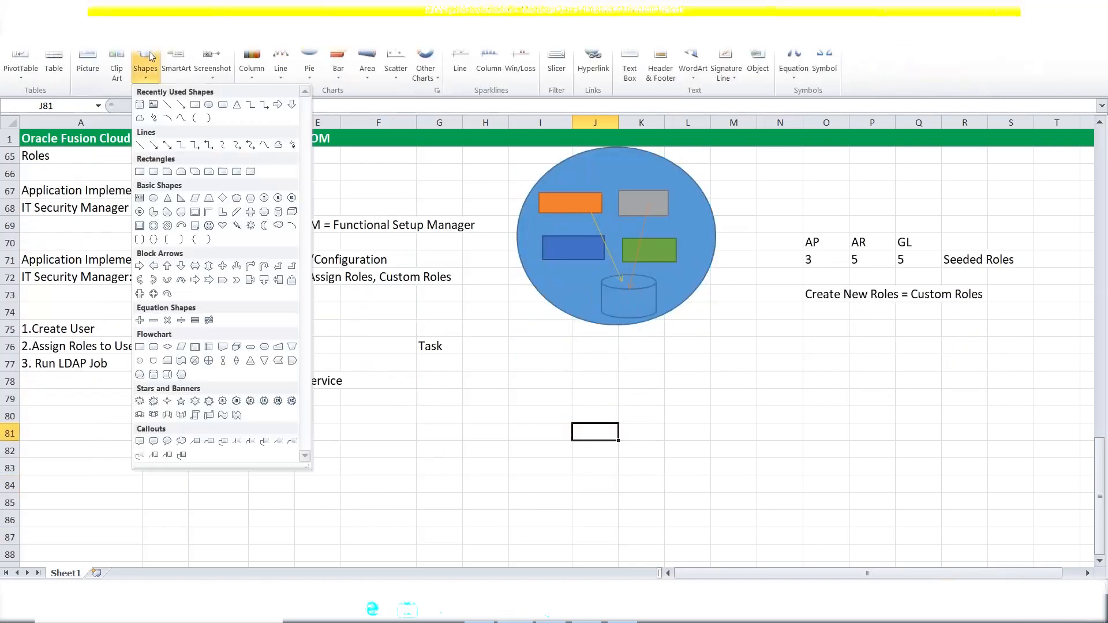
pyautogui.click(209, 106)
pyautogui.moveTo(580, 388)
pyautogui.mouseDown()
pyautogui.moveTo(697, 491)
pyautogui.moveTo(712, 535)
pyautogui.moveTo(747, 547)
pyautogui.mouseUp()
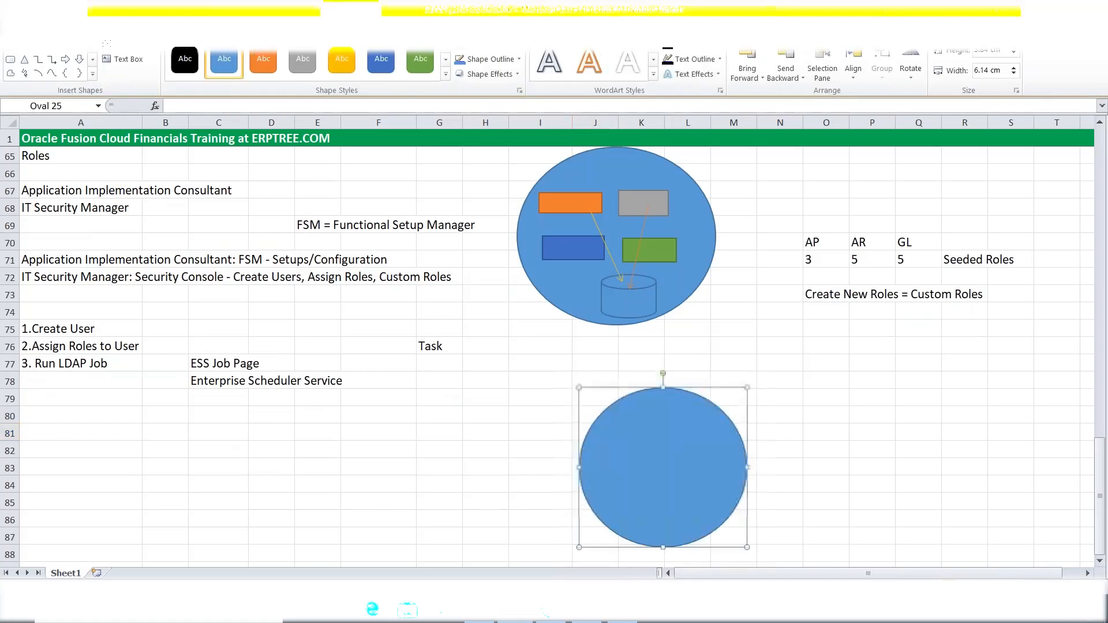
# Paste a copy of the circle and place it to the right of the first.
pyautogui.click(864, 418)
pyautogui.hotkey('ctrl', 'v')
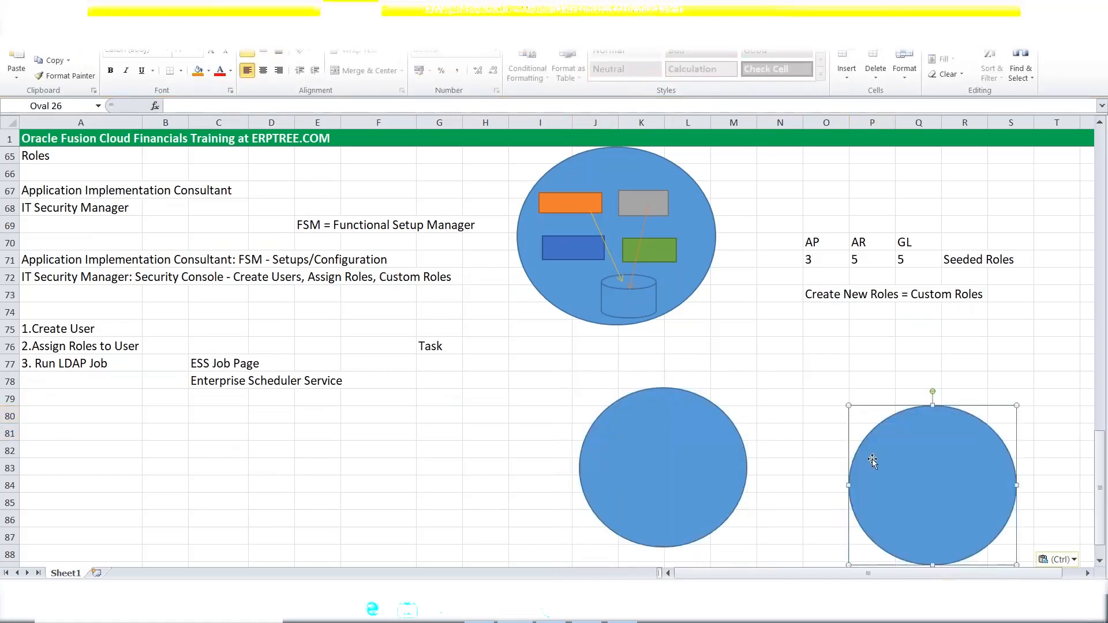
pyautogui.moveTo(899, 459); pyautogui.dragTo(889, 448)
pyautogui.click(691, 497)
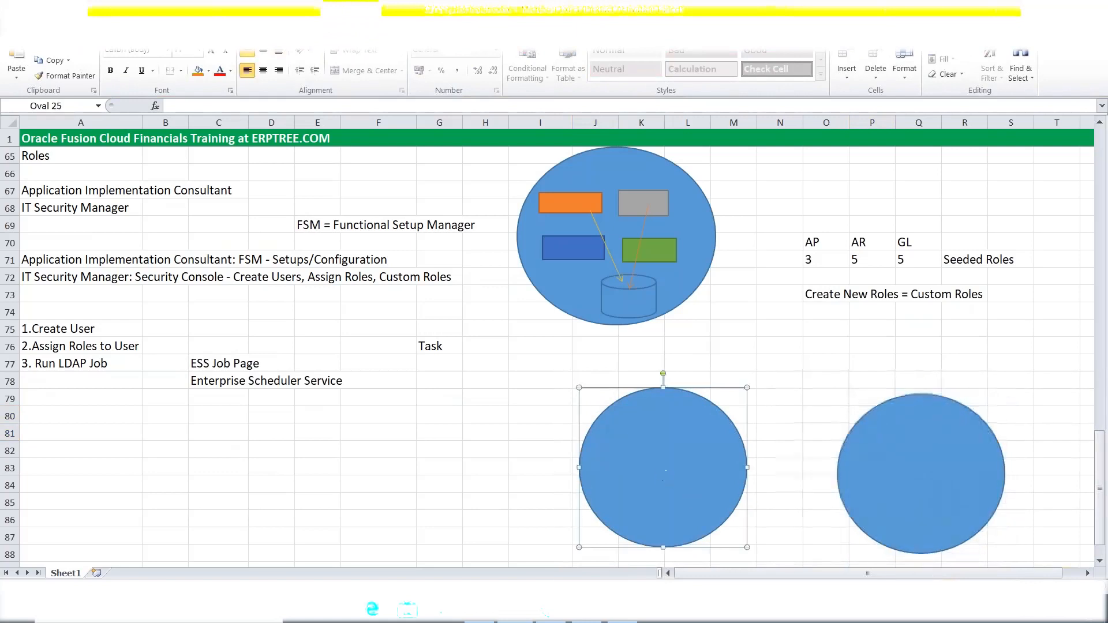
pyautogui.click(79, 26)
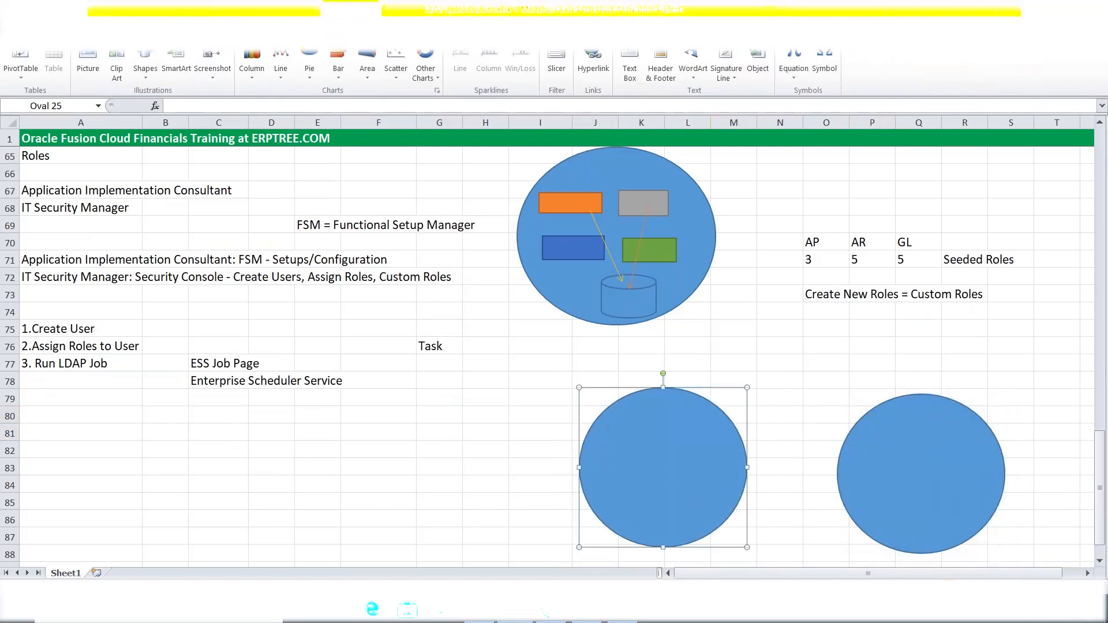
pyautogui.click(630, 68)
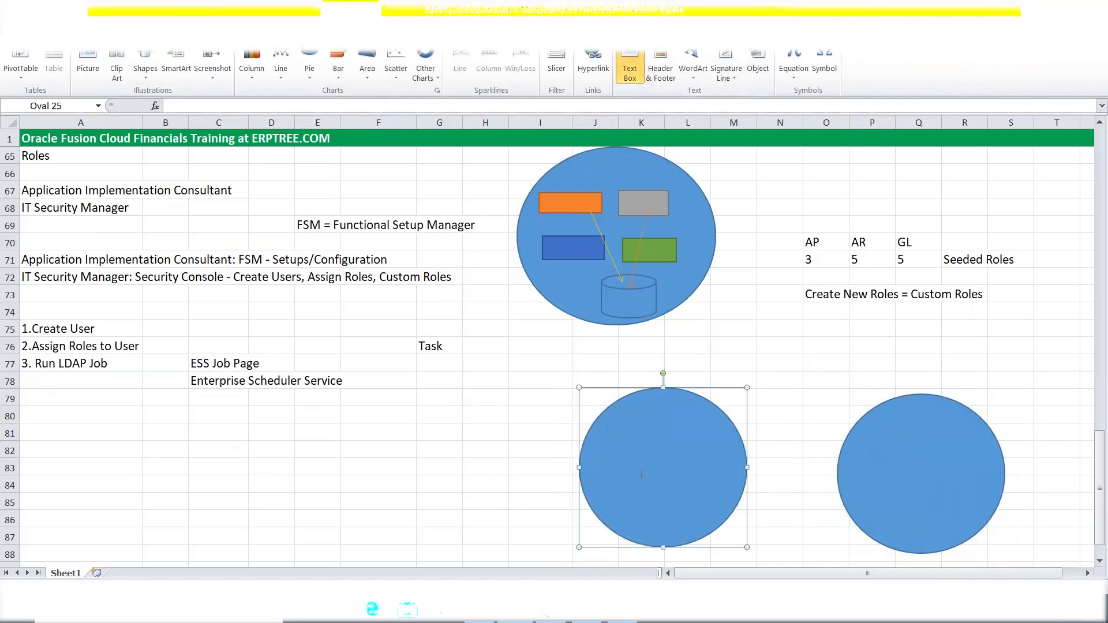
# Type the label 'Test Instance' centred inside the left circle.
pyautogui.click(648, 462)
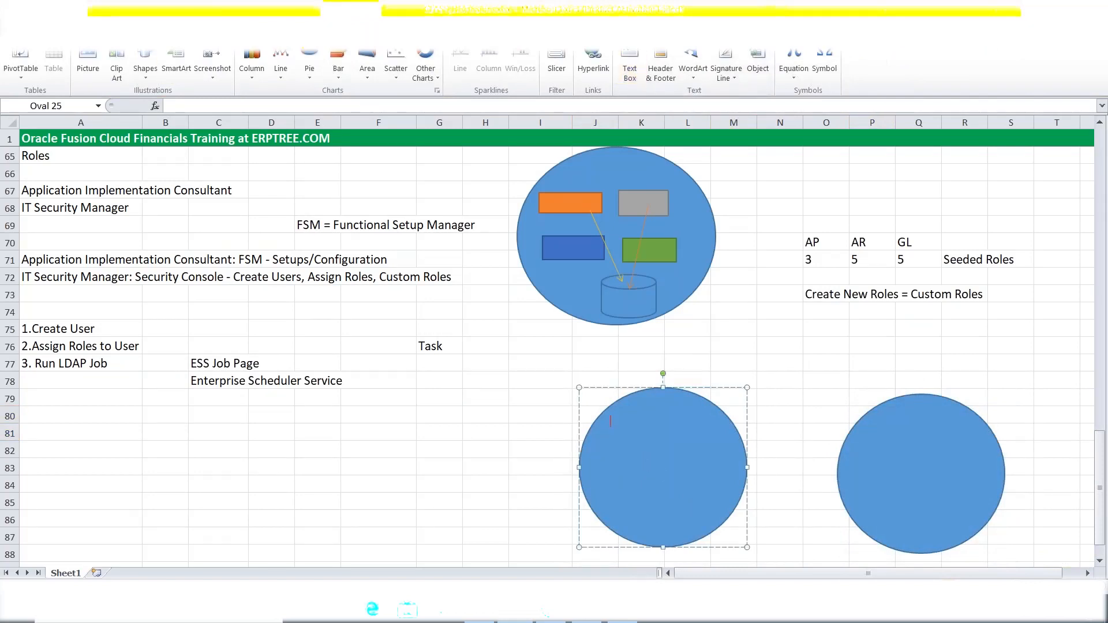
pyautogui.write('T')
pyautogui.write('est In')
pyautogui.write('voice')
pyautogui.press('BackSpace')
pyautogui.press('BackSpace')
pyautogui.press('BackSpace')
pyautogui.press('BackSpace')
pyautogui.write('stance')
pyautogui.press('Return')
pyautogui.press('Return')
pyautogui.press('Return')
pyautogui.press('Return')
pyautogui.press('Return')
pyautogui.press('BackSpace')
# Set the Test Instance label to 14 point font.
pyautogui.moveTo(633, 473); pyautogui.dragTo(692, 473)
pyautogui.click(55, 26)
pyautogui.click(199, 52)
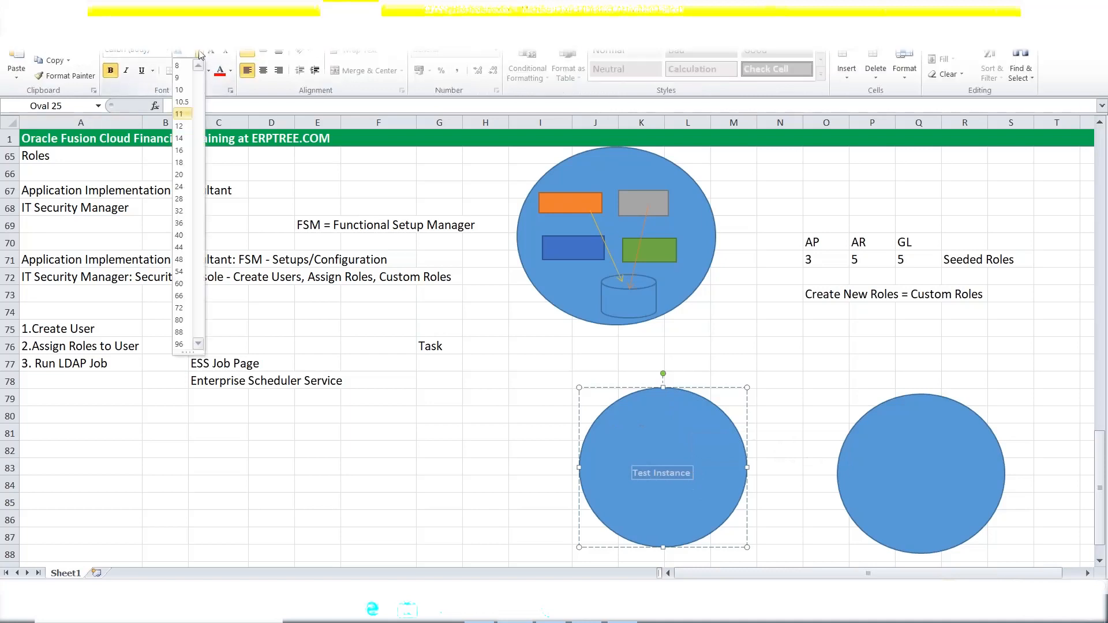
pyautogui.click(191, 144)
pyautogui.click(812, 480)
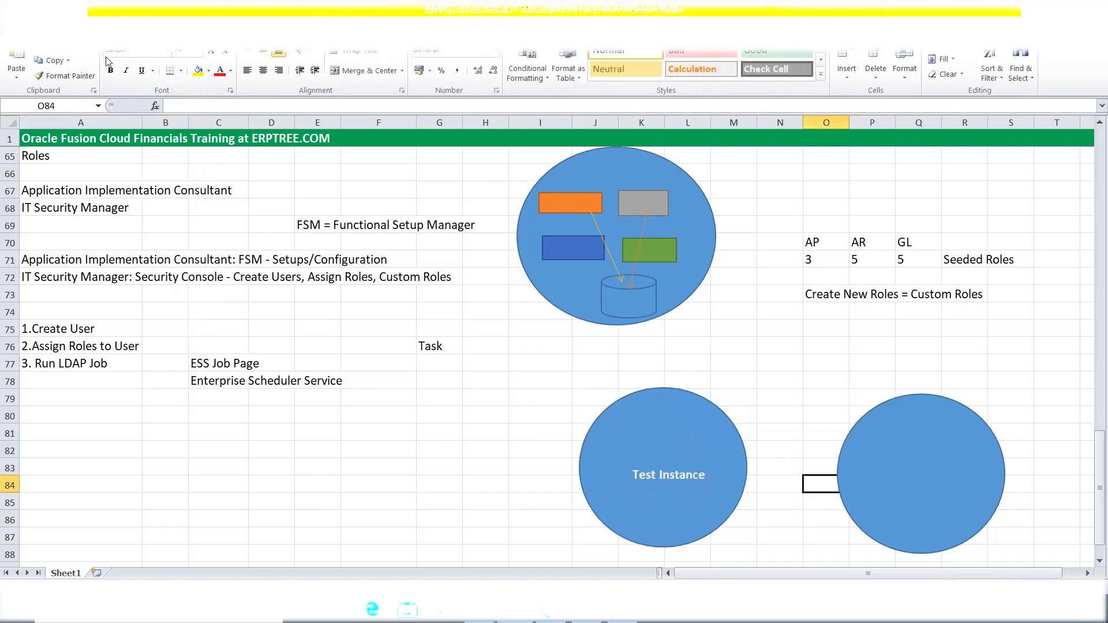
pyautogui.click(86, 31)
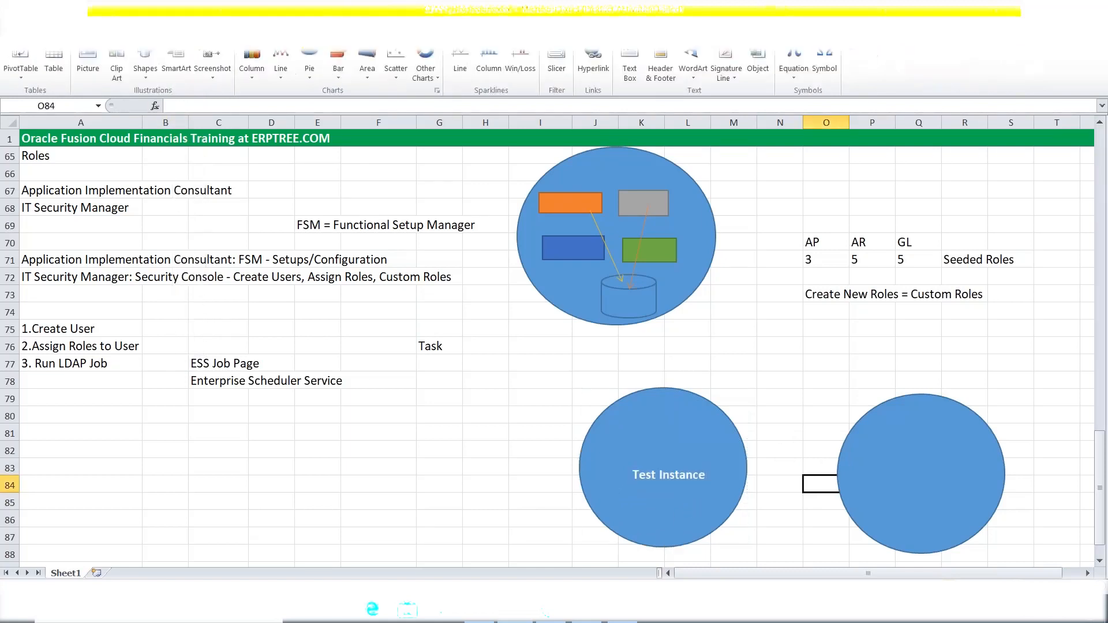
pyautogui.click(632, 76)
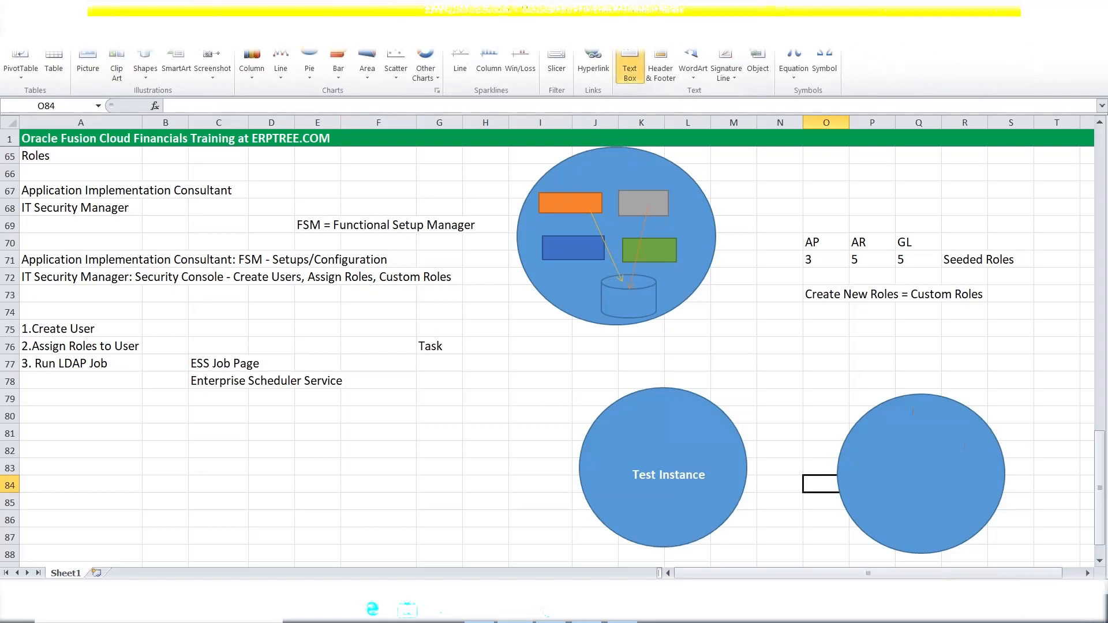
# Type 'Production Instance (Prod. Instance)' centred inside the right circle.
pyautogui.click(916, 469)
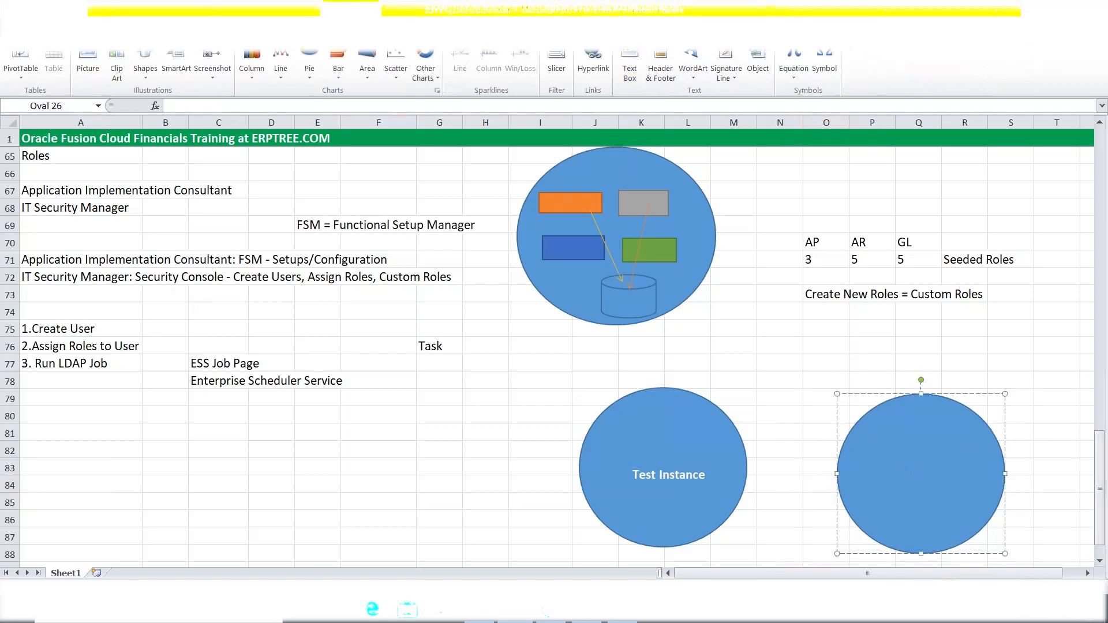
pyautogui.write('Production Instance (Prod. Instance')
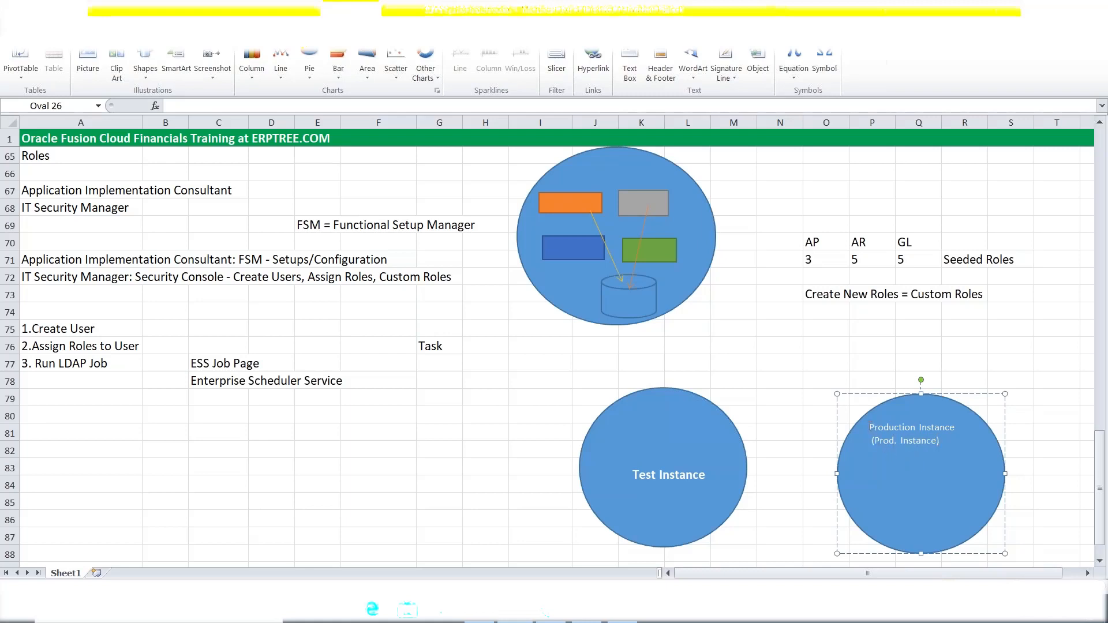
pyautogui.press('Return')
pyautogui.press('Return')
pyautogui.press('Return')
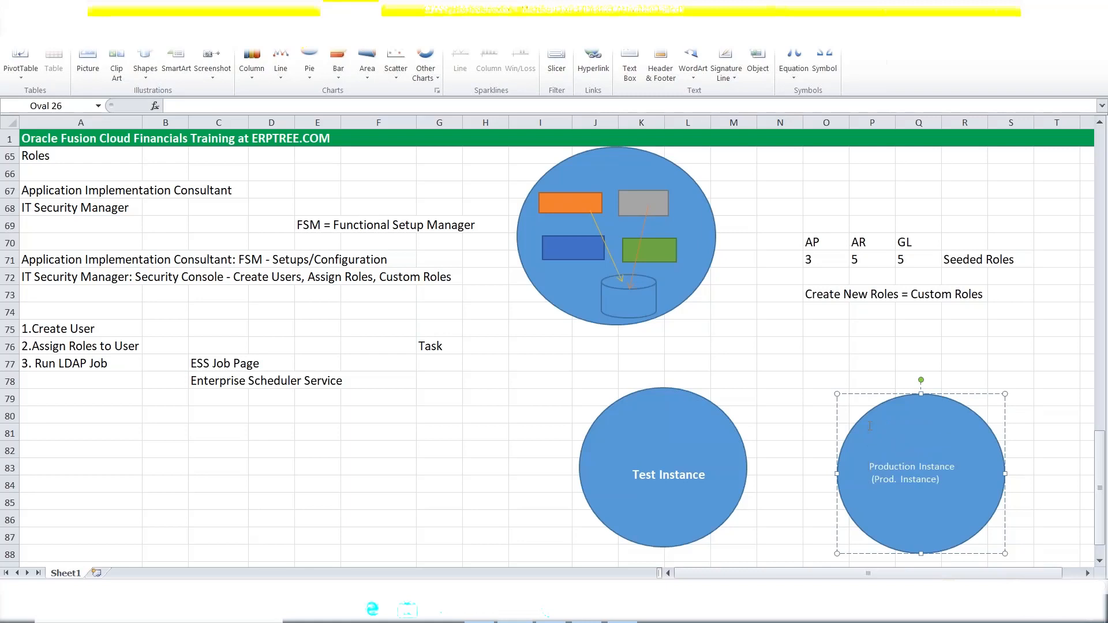
pyautogui.click(870, 483)
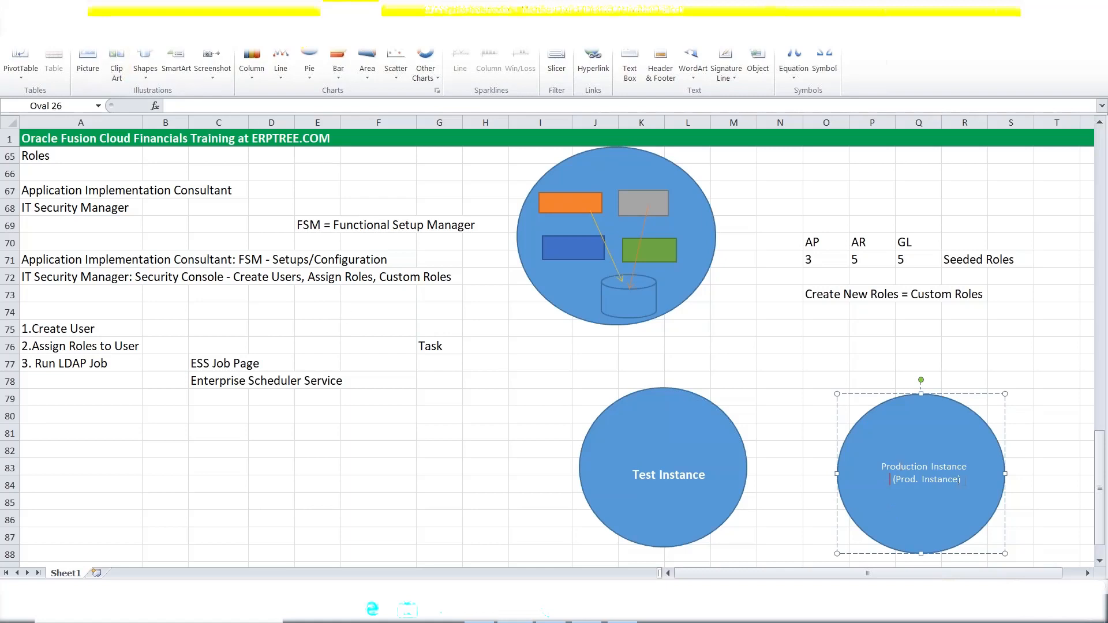
# Enlarge the production label's font size and make it bold.
pyautogui.hotkey('ctrl', 'a')
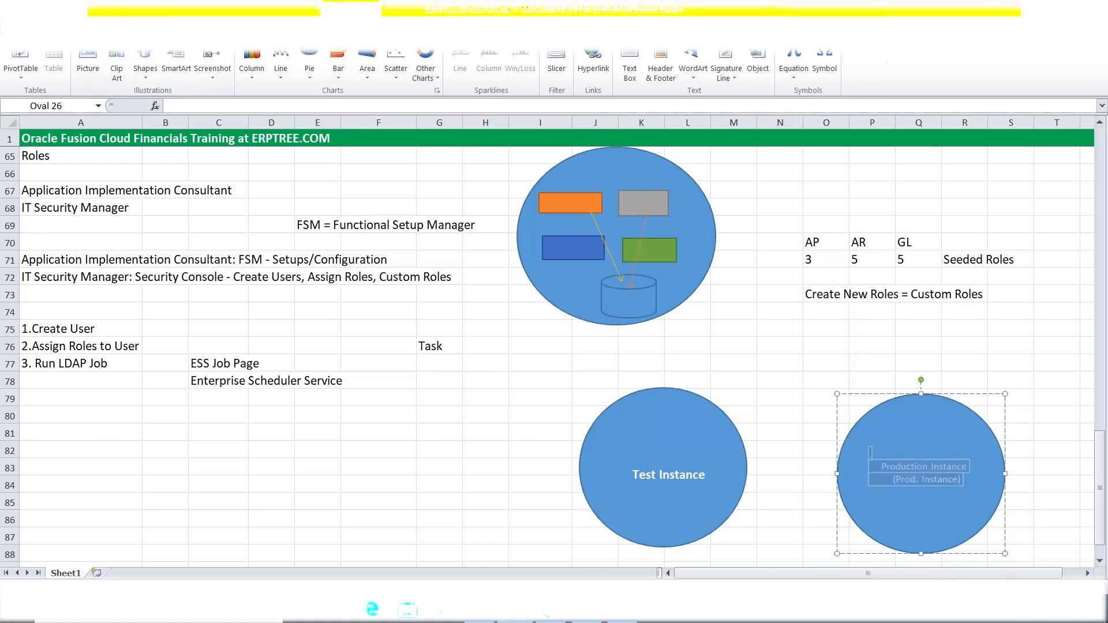
pyautogui.click(48, 29)
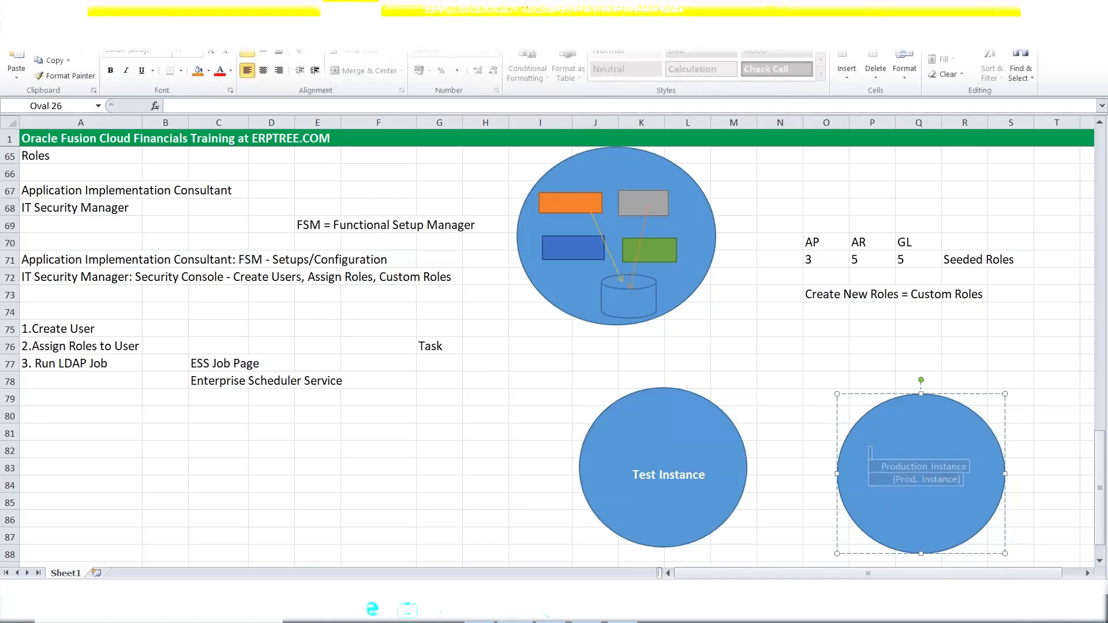
pyautogui.click(200, 53)
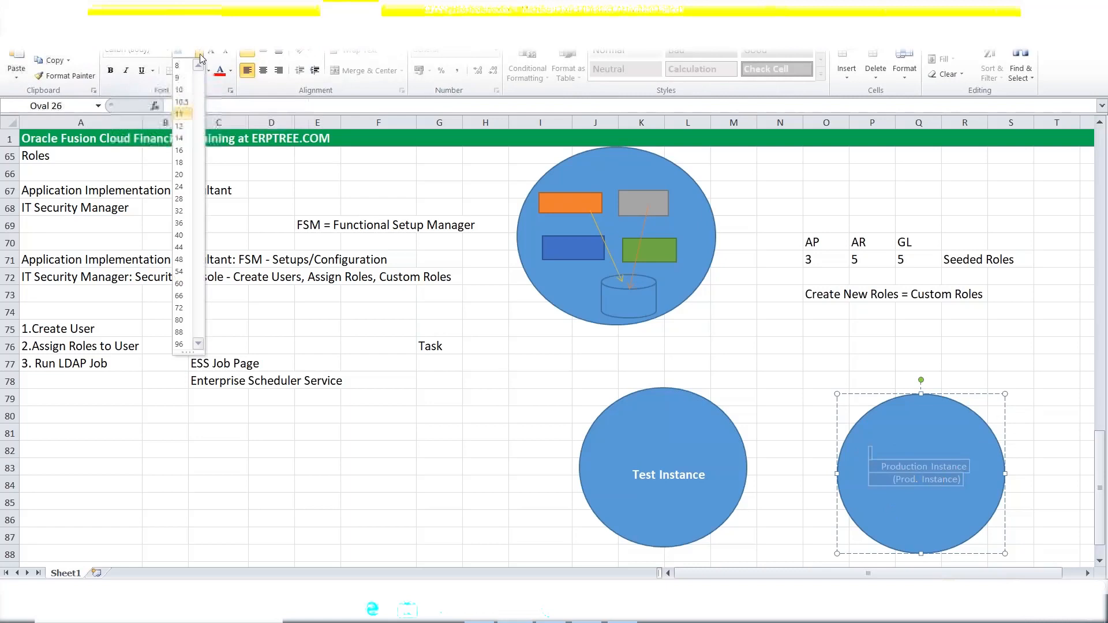
pyautogui.click(189, 115)
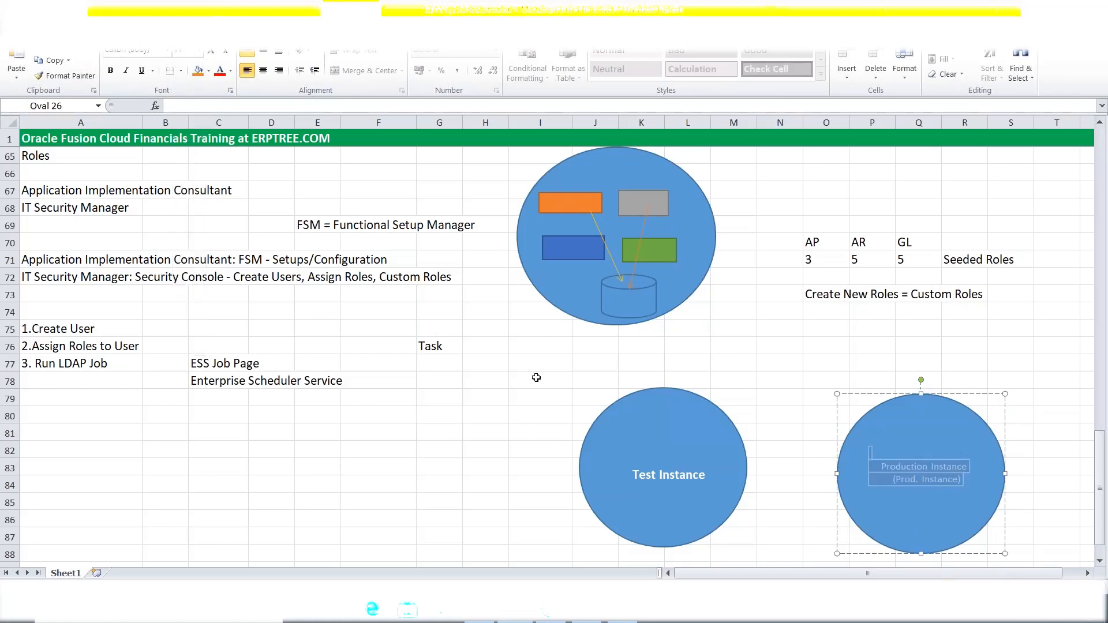
pyautogui.hotkey('ctrl', 'b')
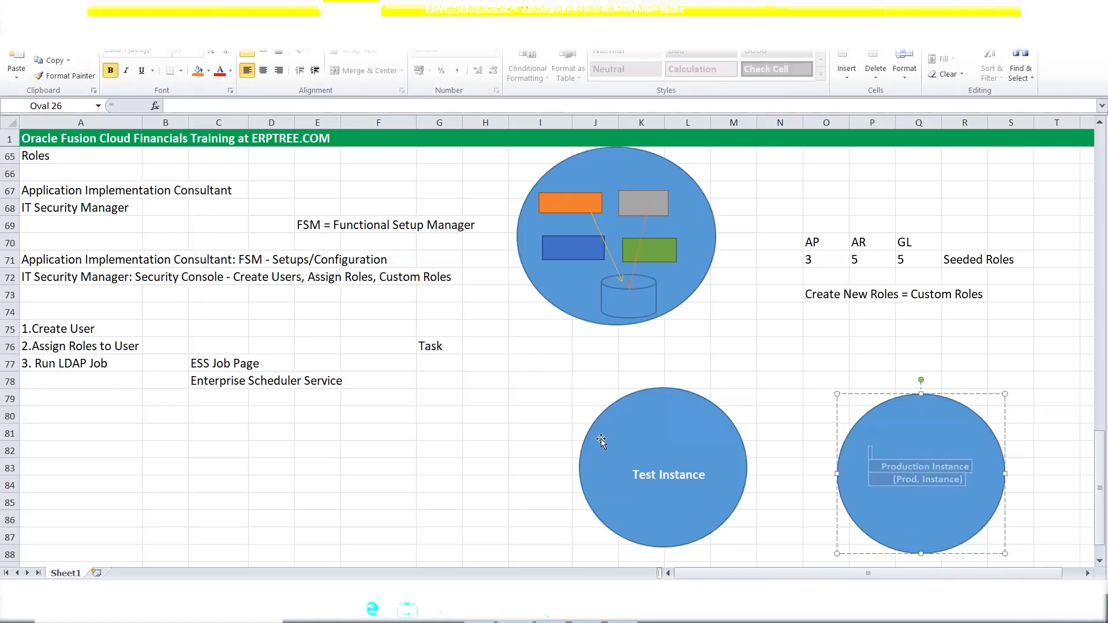
# Exit editing the Test Instance label and scroll to show both labelled circles.
pyautogui.click(634, 476)
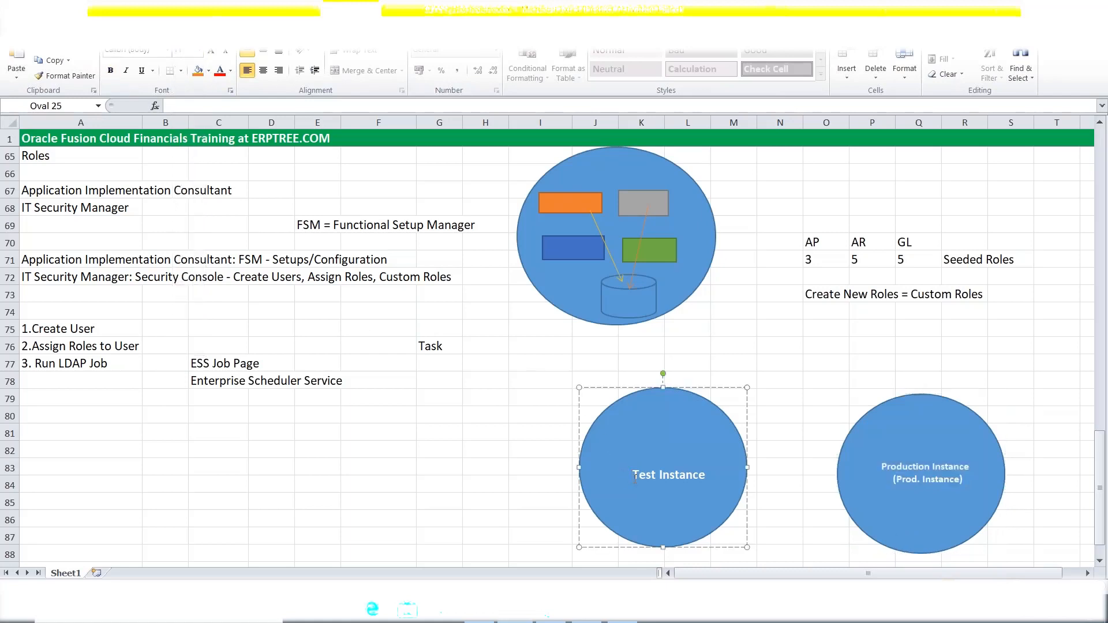
pyautogui.click(468, 448)
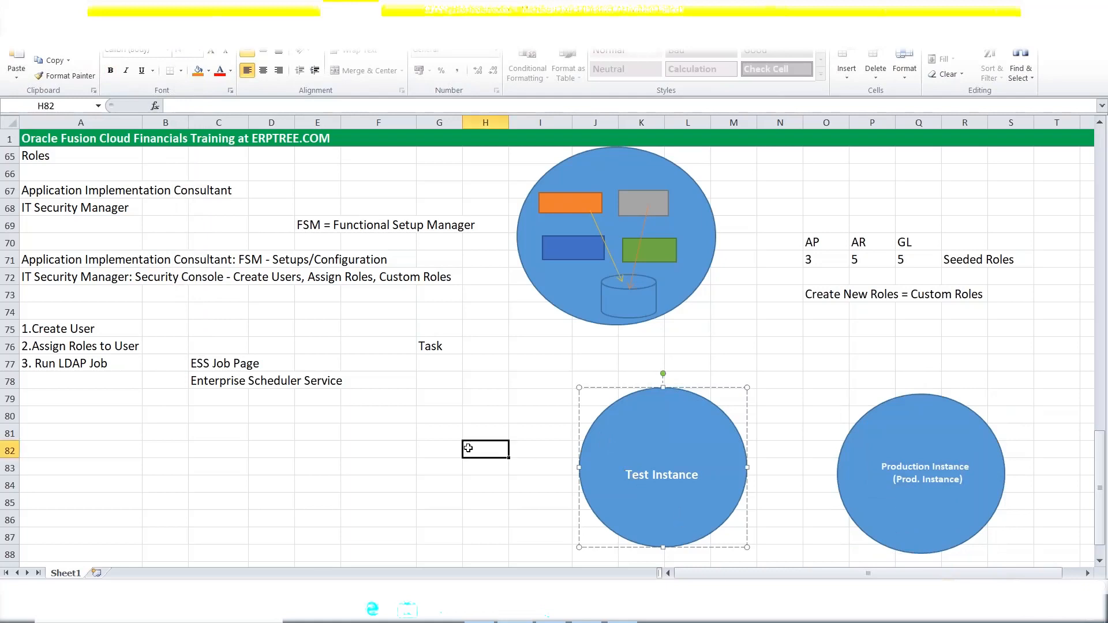
pyautogui.scroll(-2, 449, 435)
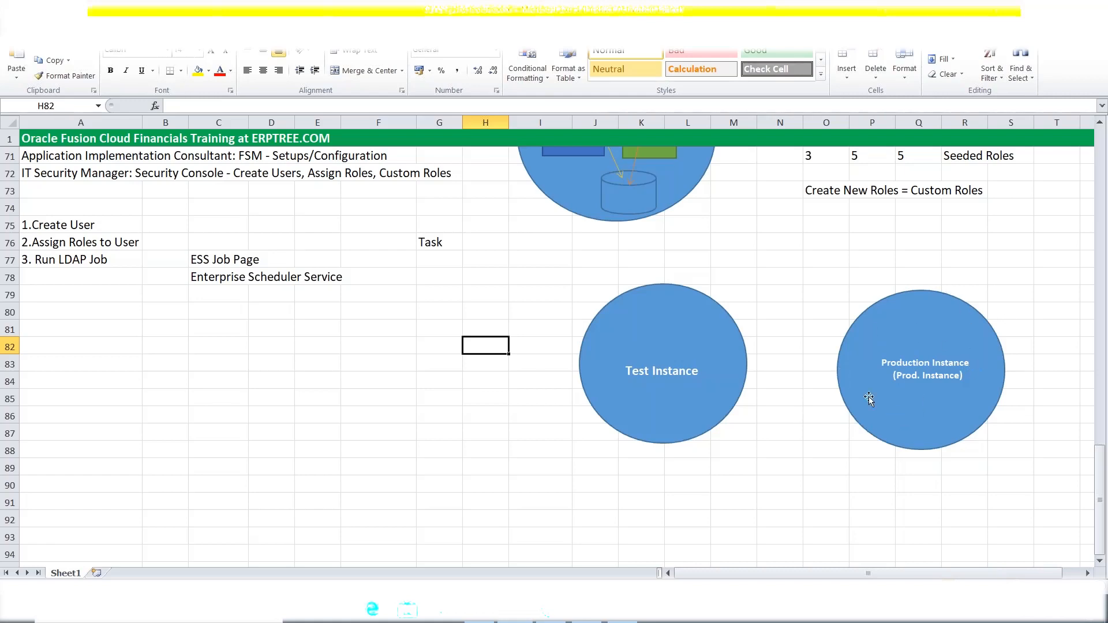
pyautogui.click(925, 291)
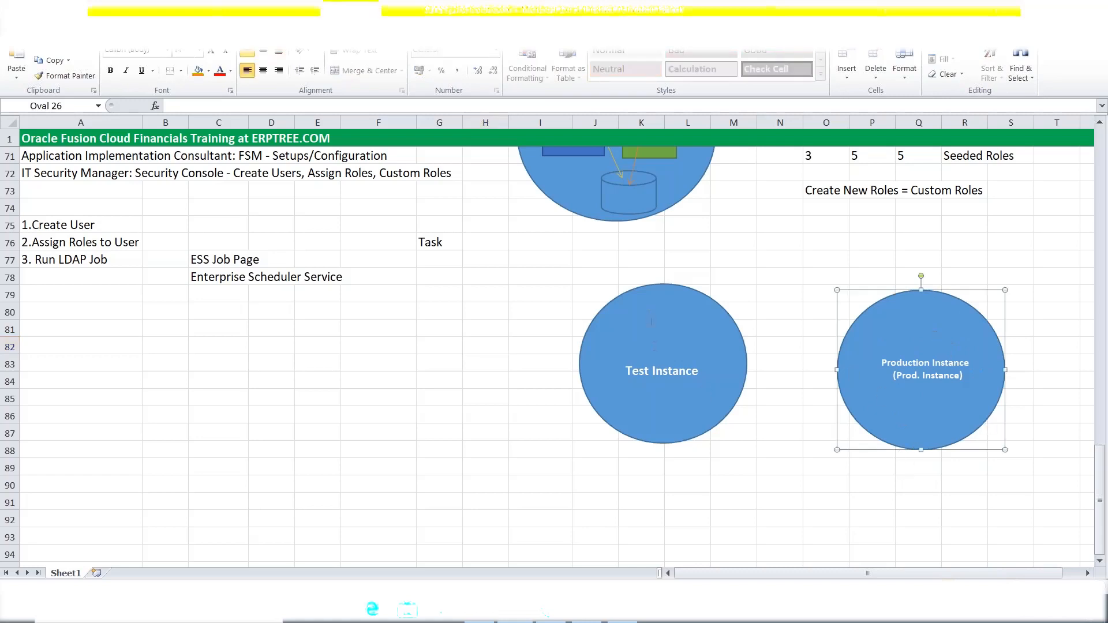
pyautogui.click(631, 294)
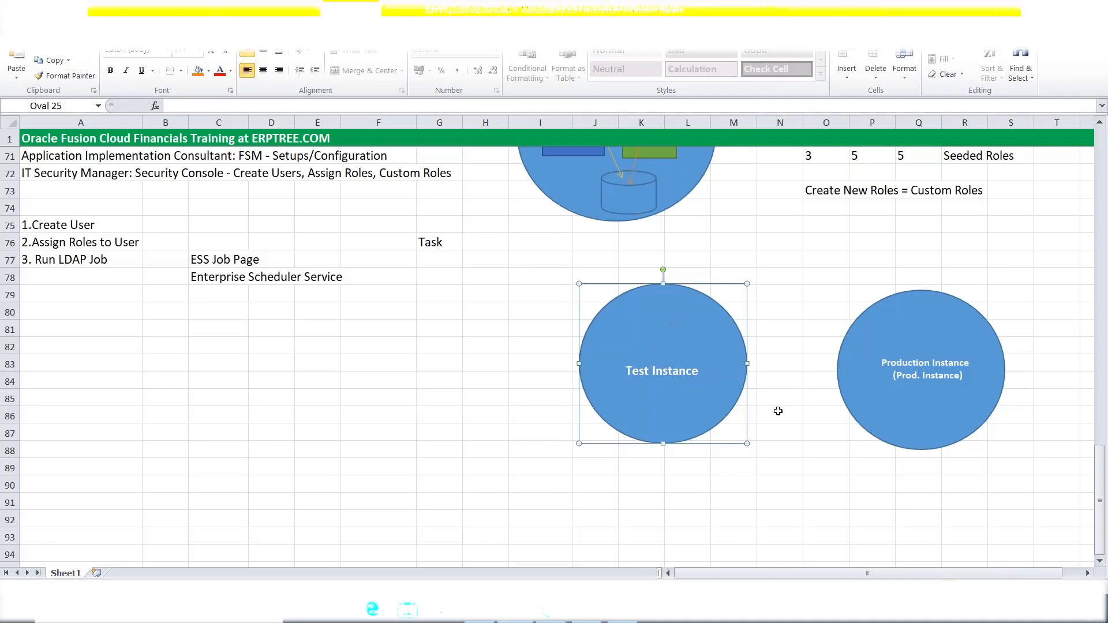
pyautogui.click(771, 436)
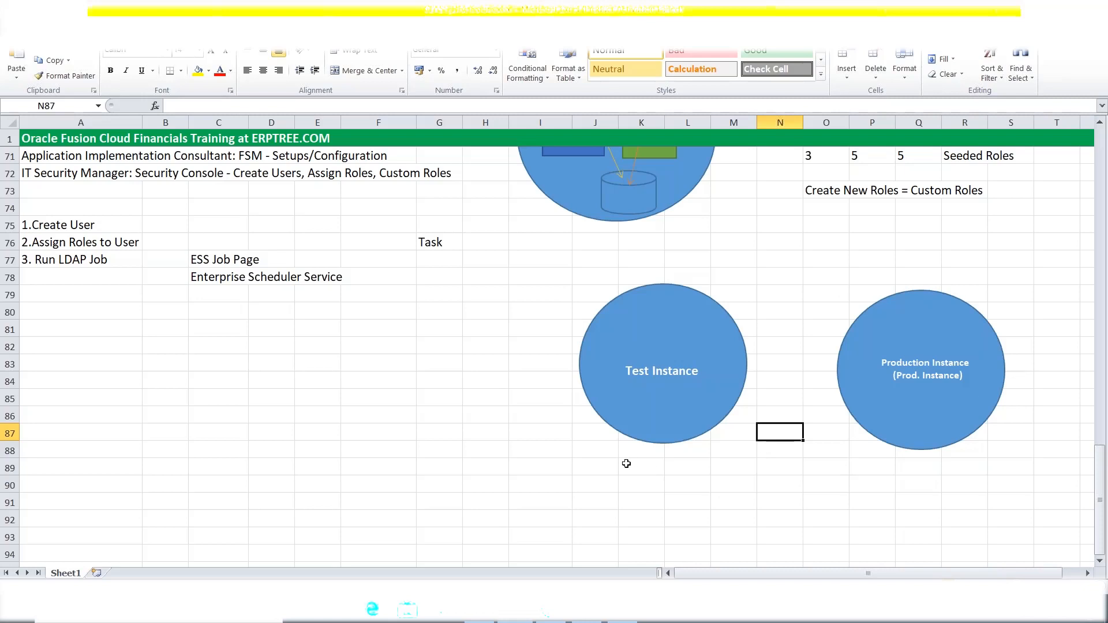
# Mark the I79 cell range around both circles and compare their positions.
pyautogui.moveTo(604, 463); pyautogui.dragTo(990, 293)
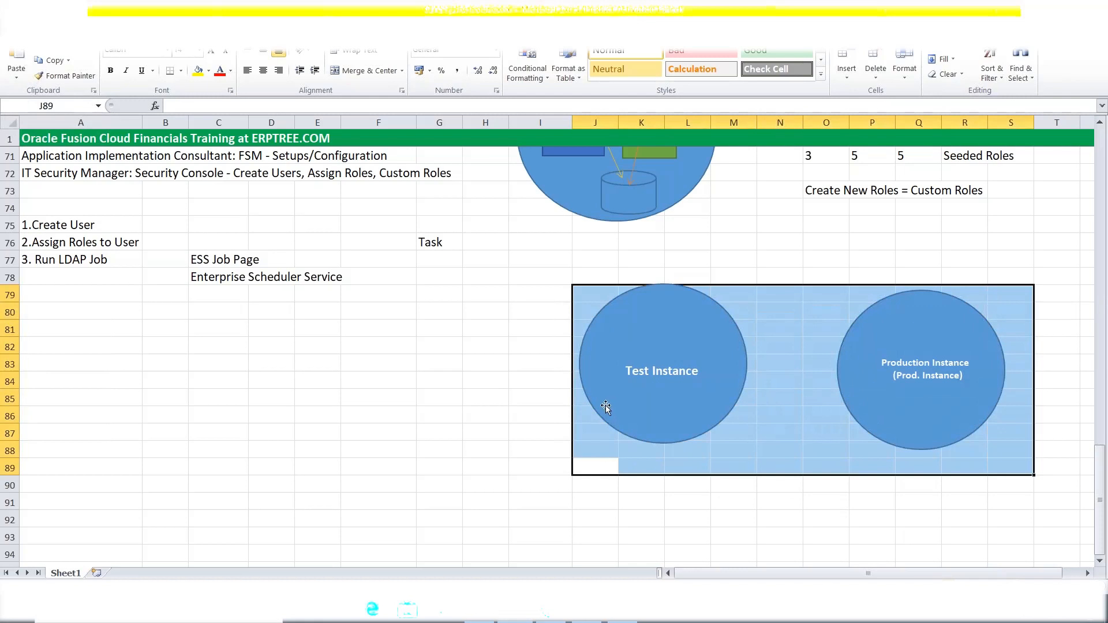
pyautogui.click(555, 402)
pyautogui.moveTo(557, 292); pyautogui.dragTo(1029, 455)
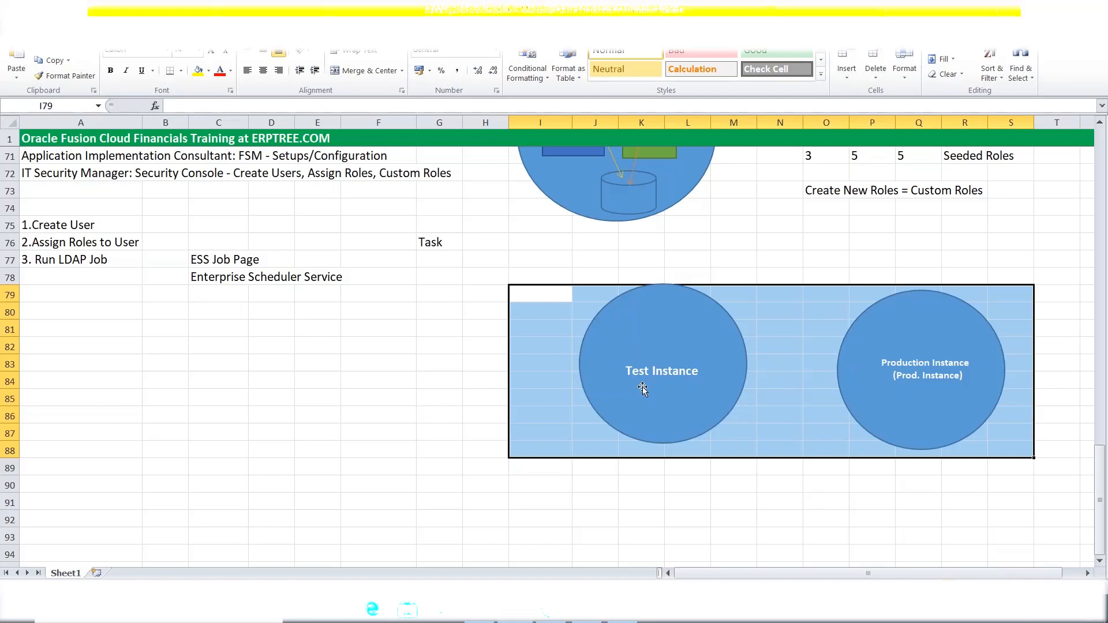
pyautogui.click(914, 309)
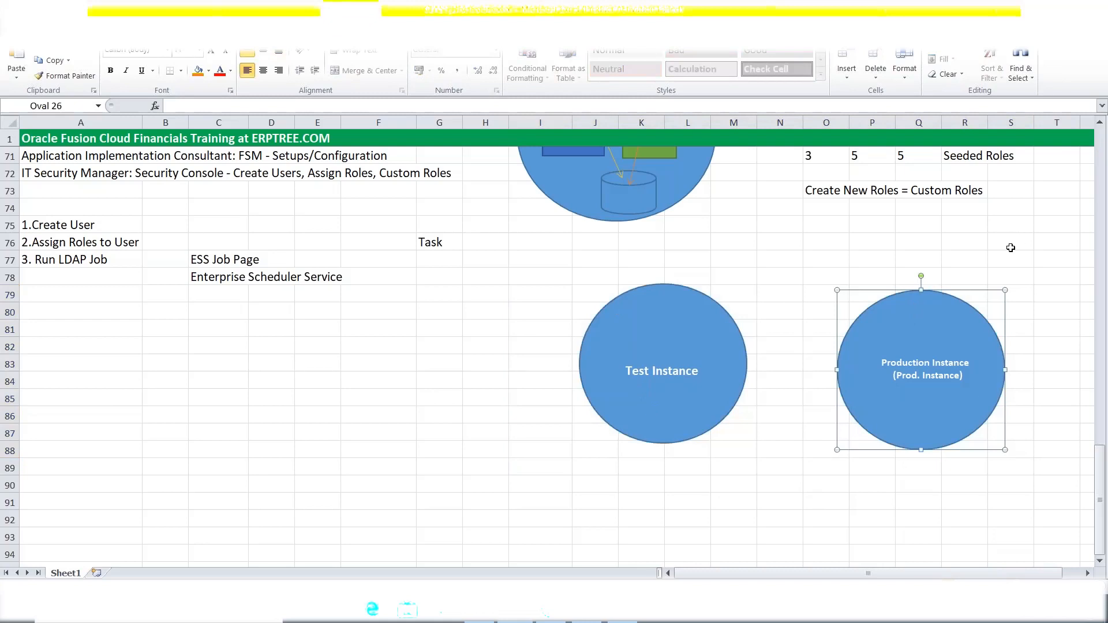
pyautogui.click(622, 305)
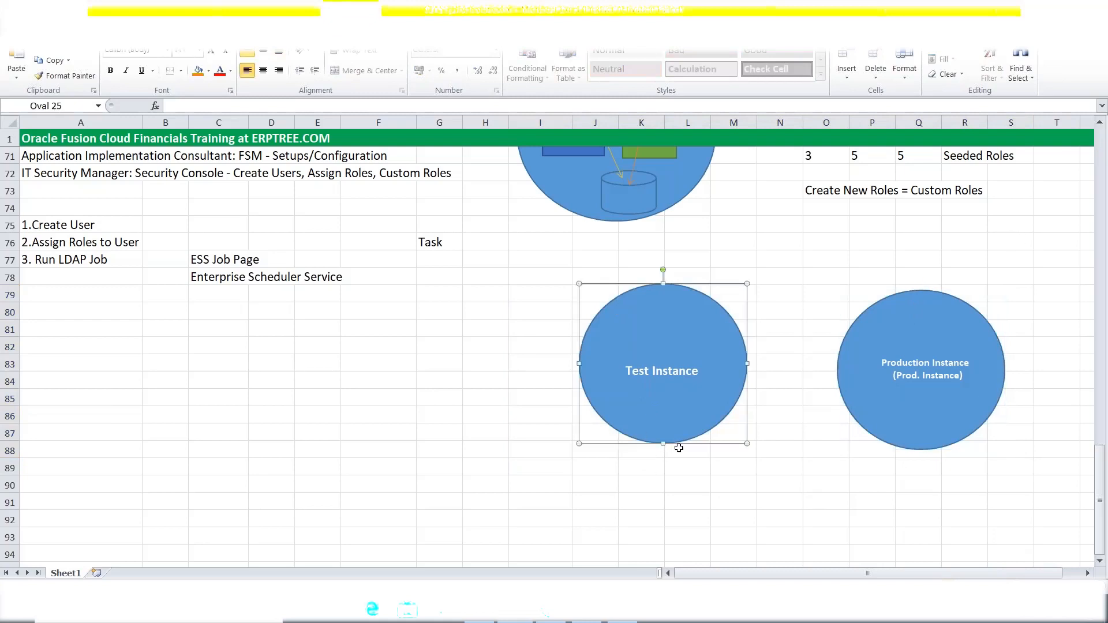
pyautogui.click(888, 298)
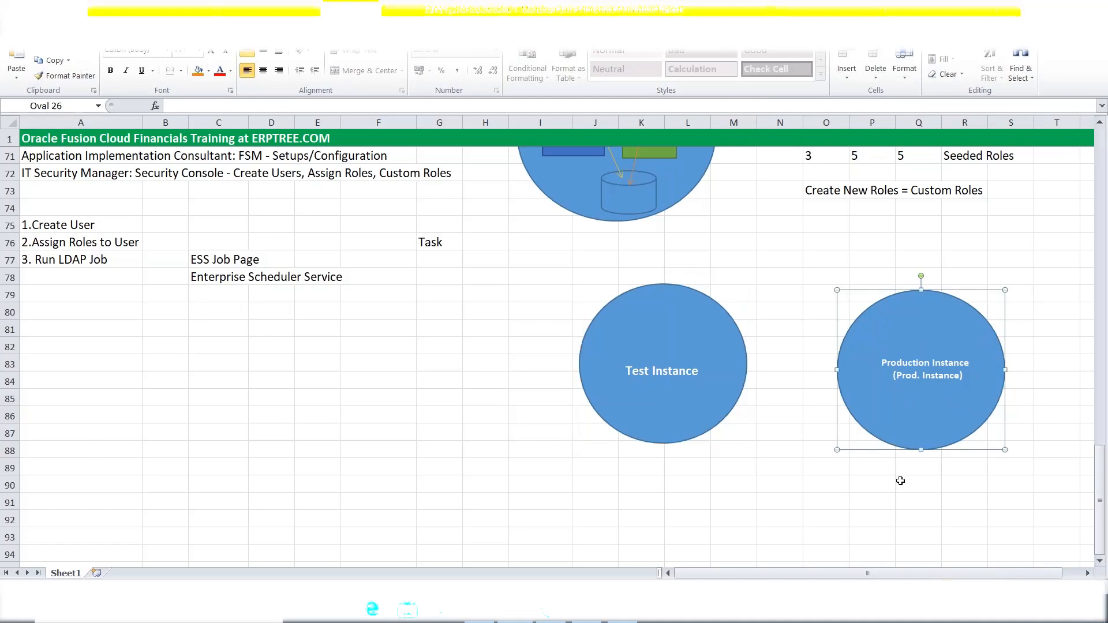
pyautogui.click(605, 301)
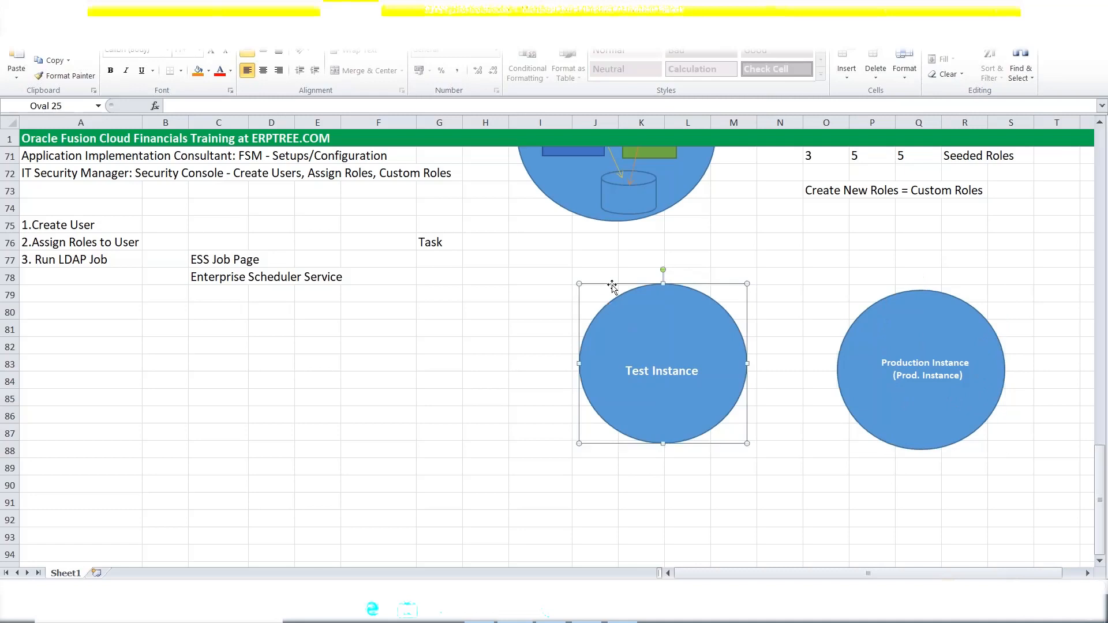
# Nudge the Test Instance circle down to sit level with Production Instance.
pyautogui.moveTo(613, 287); pyautogui.dragTo(612, 299)
pyautogui.click(869, 488)
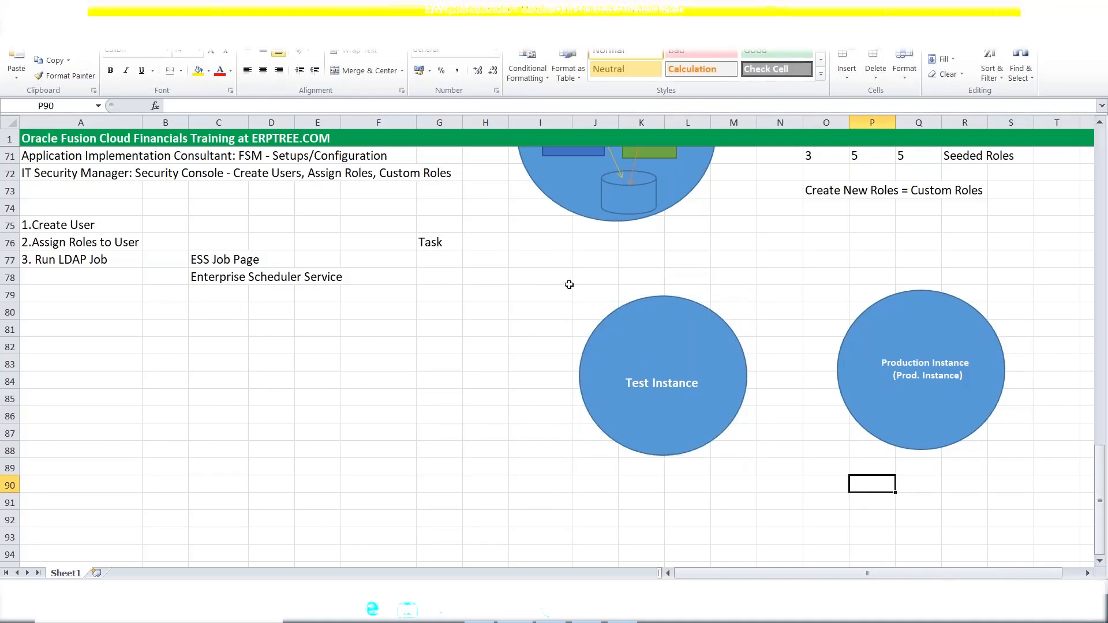
pyautogui.moveTo(561, 290); pyautogui.dragTo(1030, 455)
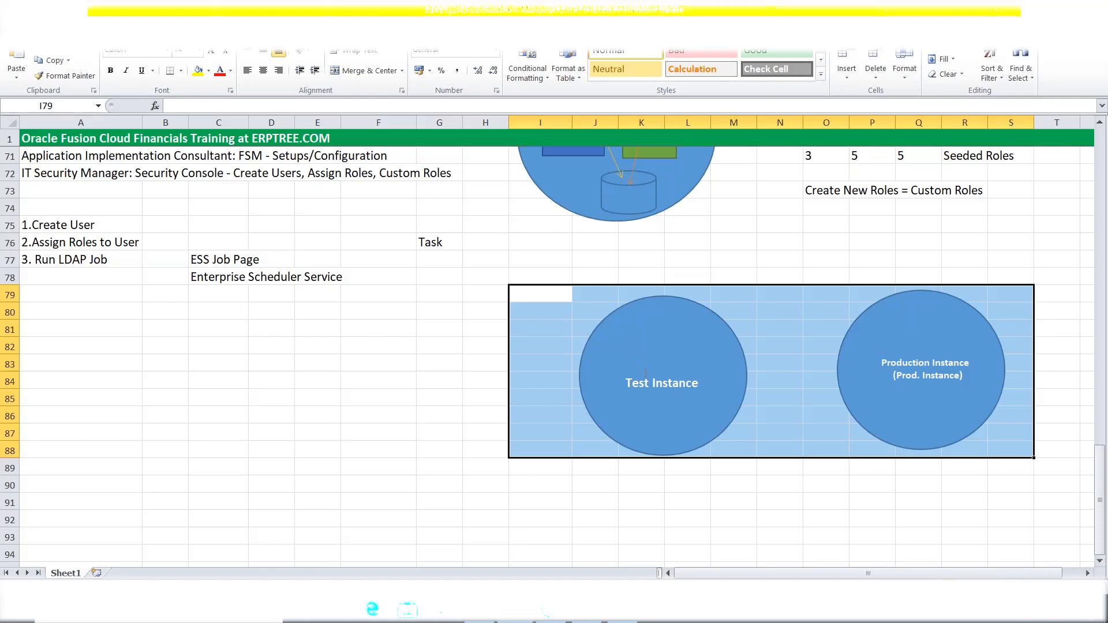
pyautogui.click(652, 383)
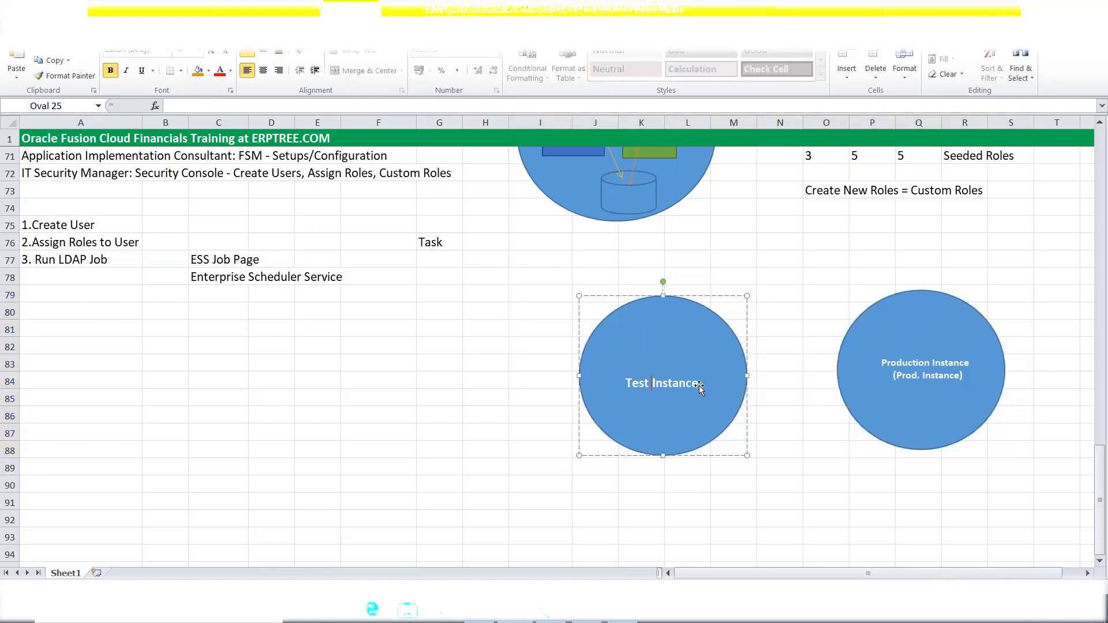
pyautogui.moveTo(702, 386); pyautogui.dragTo(623, 388)
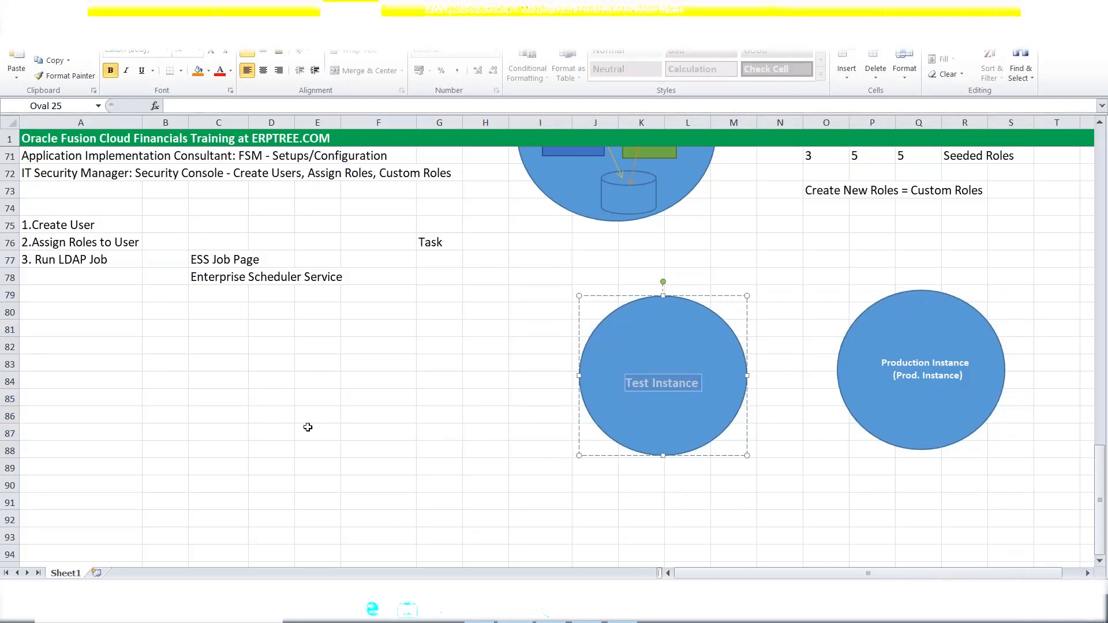
pyautogui.scroll(9, 304, 426)
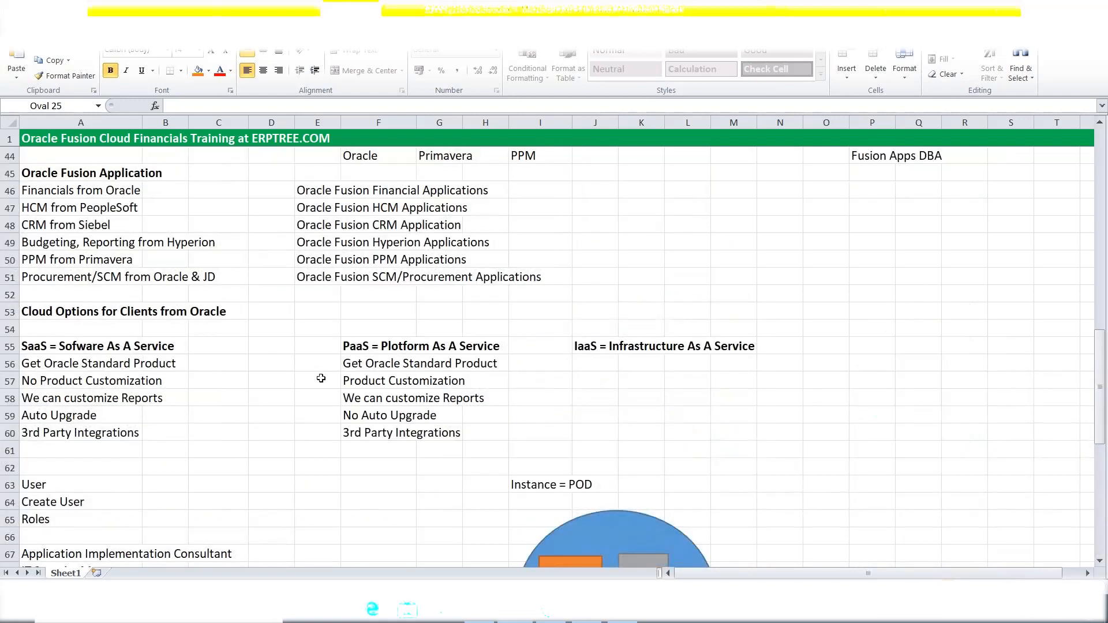
pyautogui.click(361, 345)
pyautogui.moveTo(361, 345); pyautogui.dragTo(482, 349)
pyautogui.moveTo(350, 384); pyautogui.dragTo(469, 388)
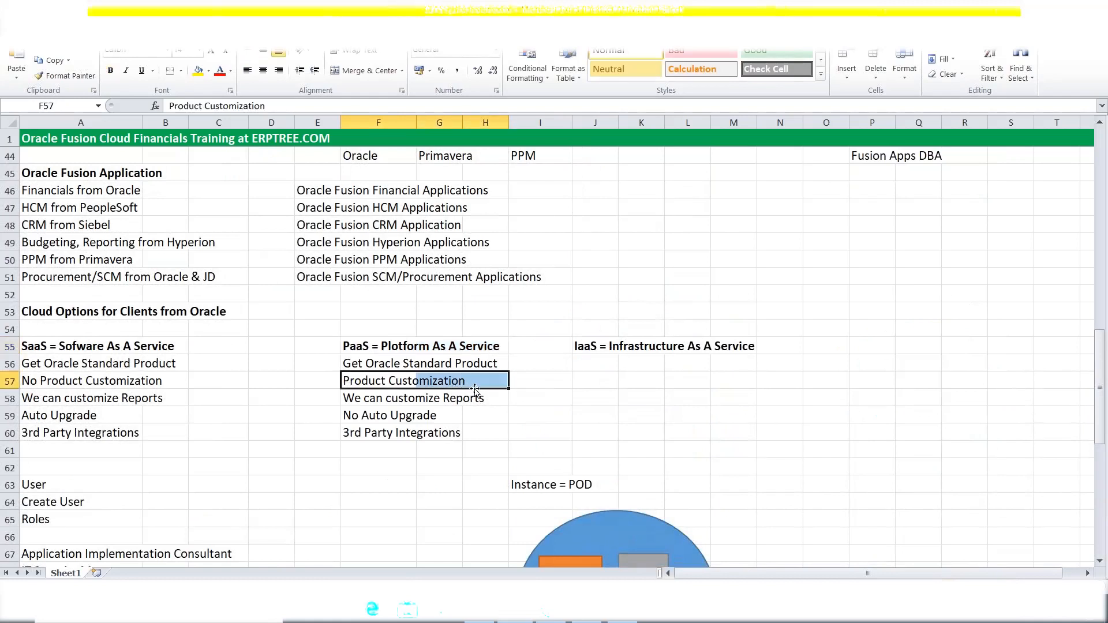
pyautogui.scroll(-9, 544, 400)
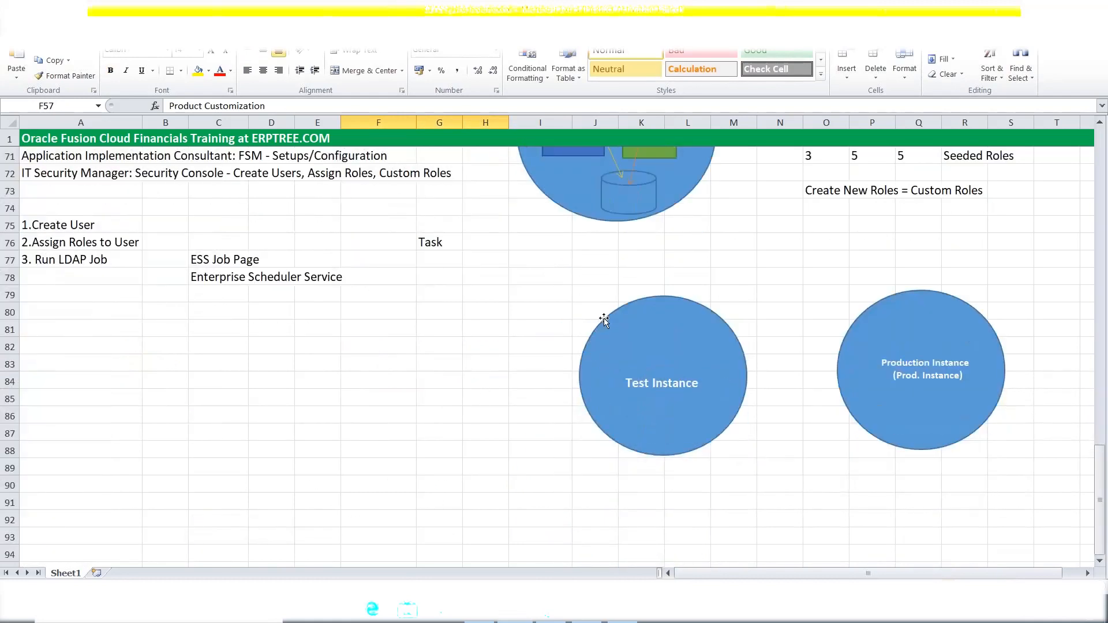
pyautogui.click(606, 318)
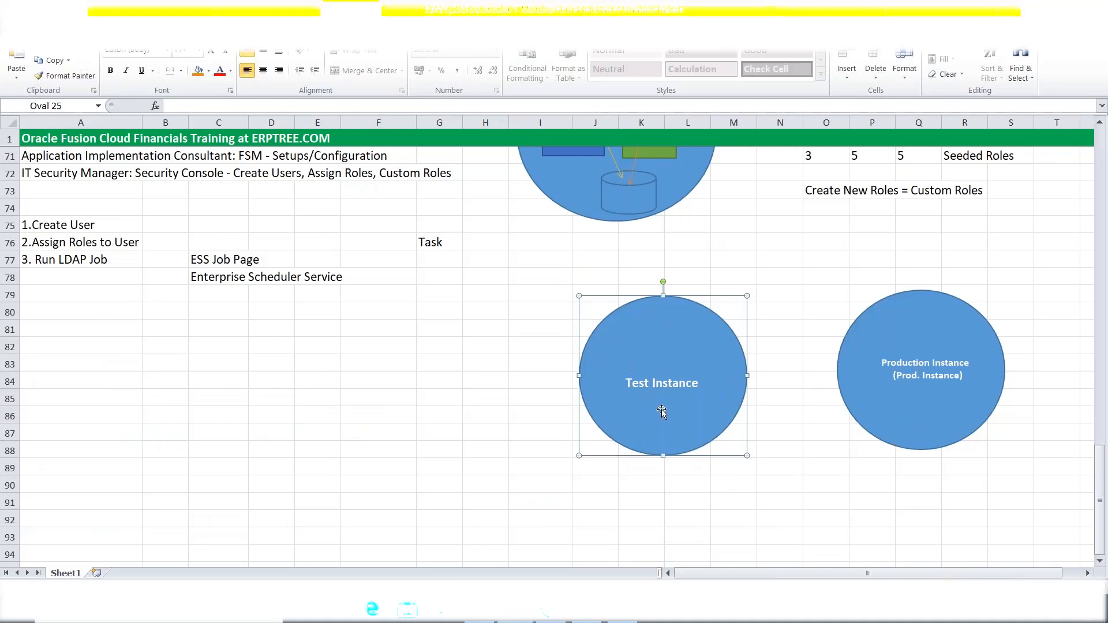
pyautogui.scroll(7, 662, 410)
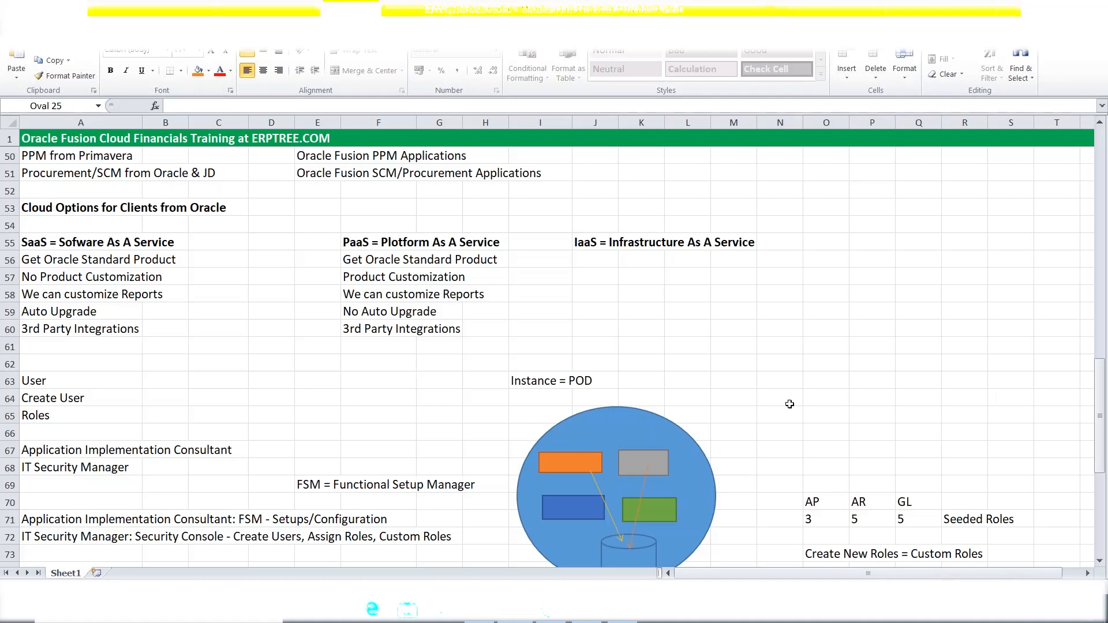
pyautogui.scroll(-7, 790, 404)
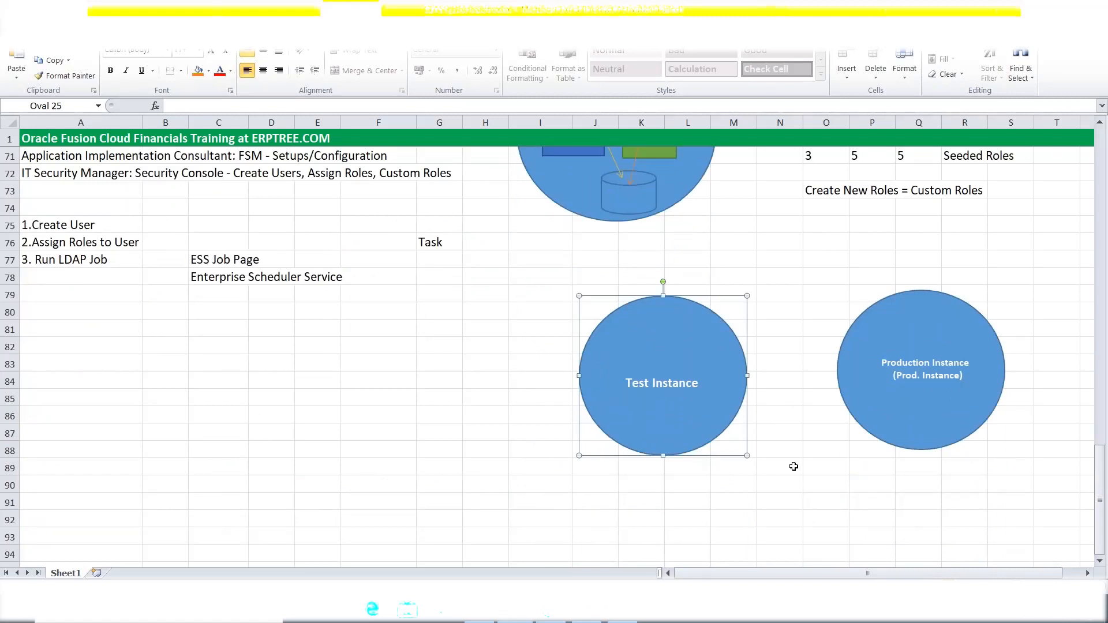
pyautogui.scroll(8, 448, 525)
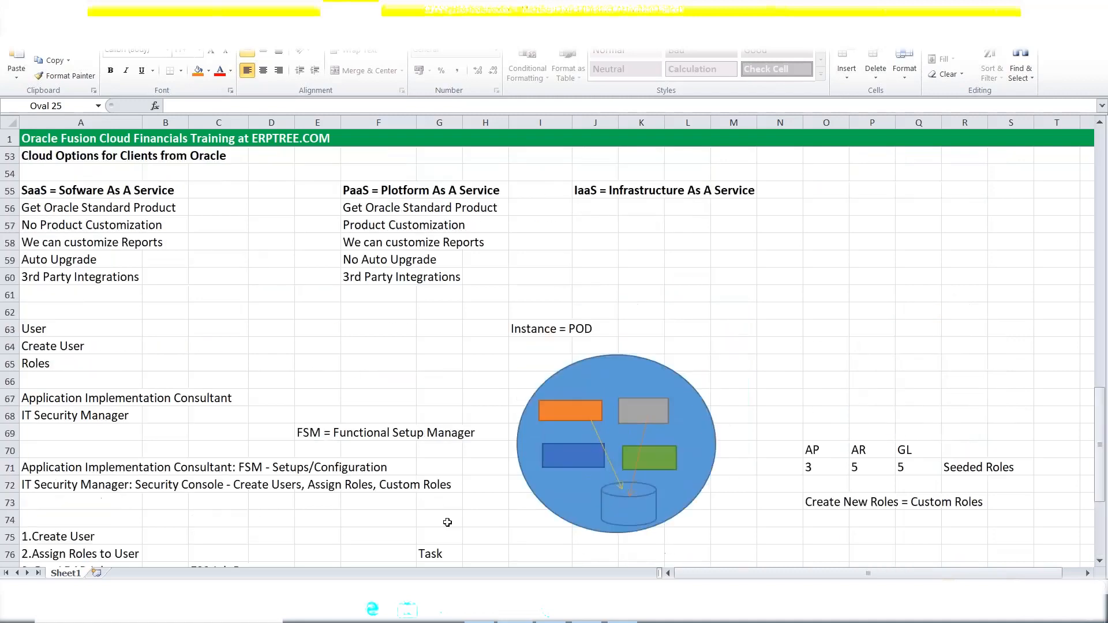
pyautogui.scroll(-9, 506, 412)
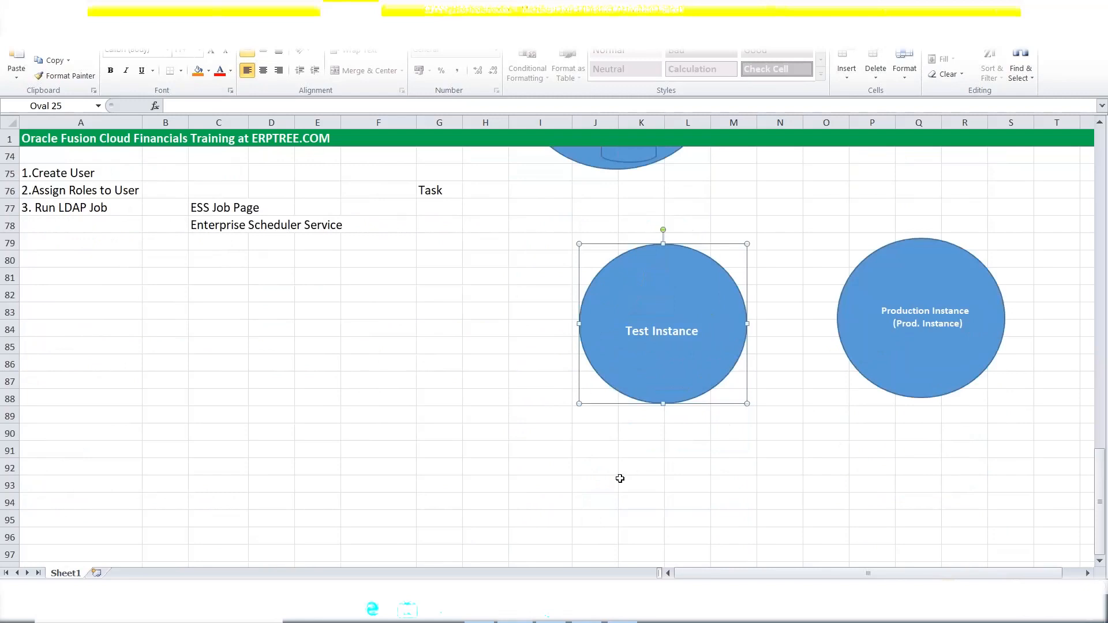
pyautogui.scroll(-1, 619, 475)
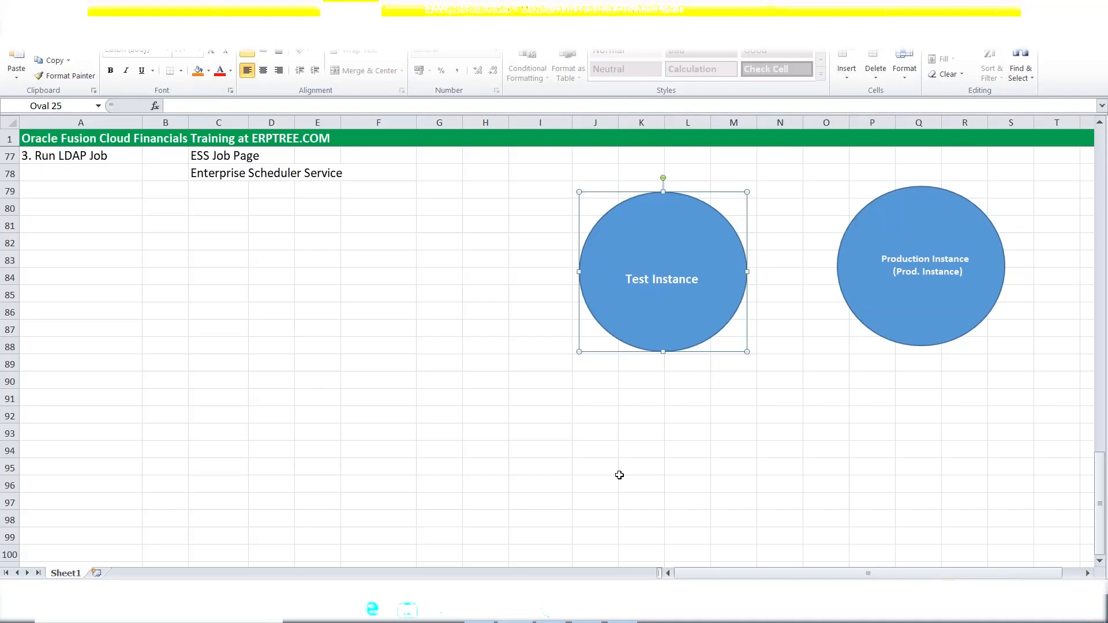
# Paste a copy of the Test Instance circle at L94 and move it beneath the original.
pyautogui.click(702, 448)
pyautogui.hotkey('ctrl', 'v')
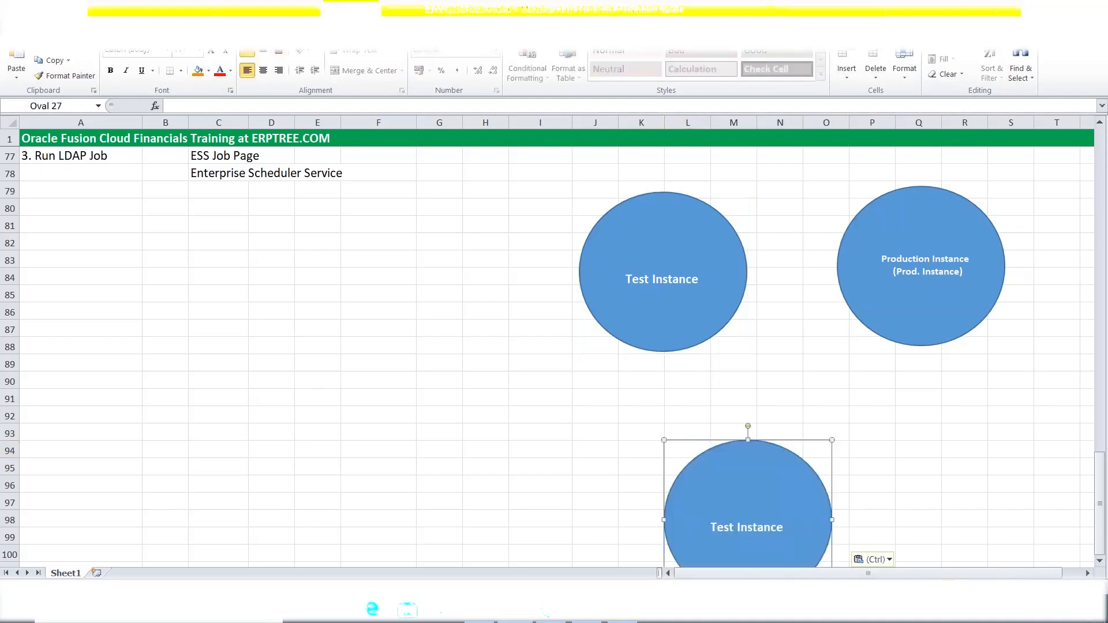
pyautogui.click(744, 490)
pyautogui.moveTo(705, 438); pyautogui.dragTo(639, 393)
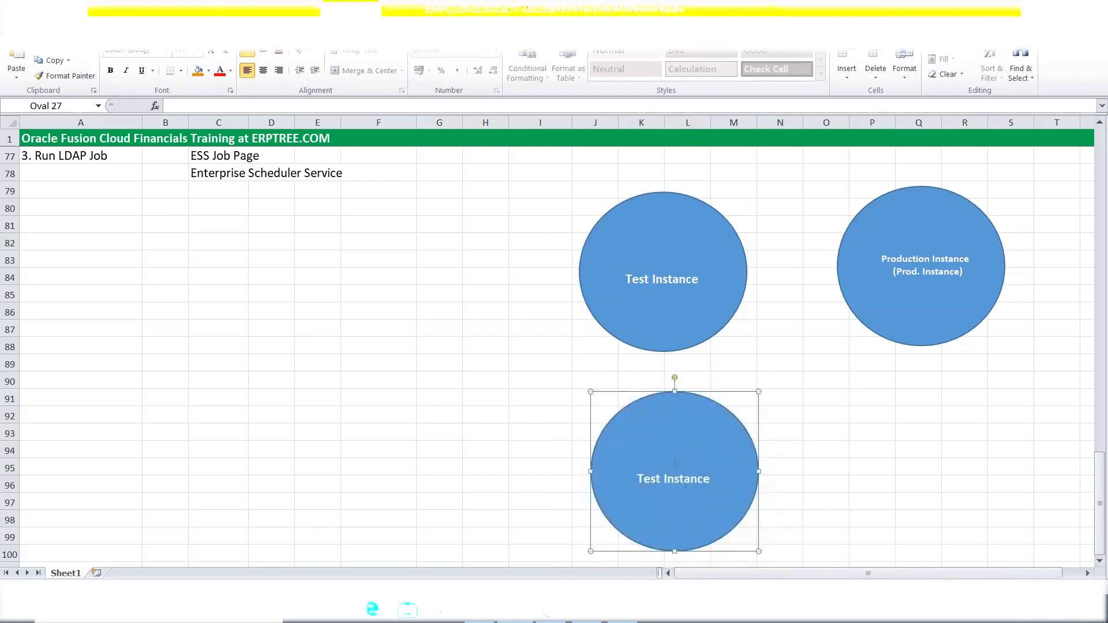
# Replace 'Test' with 'Development' in the copied circle's label and make it bold.
pyautogui.moveTo(712, 480); pyautogui.dragTo(665, 480)
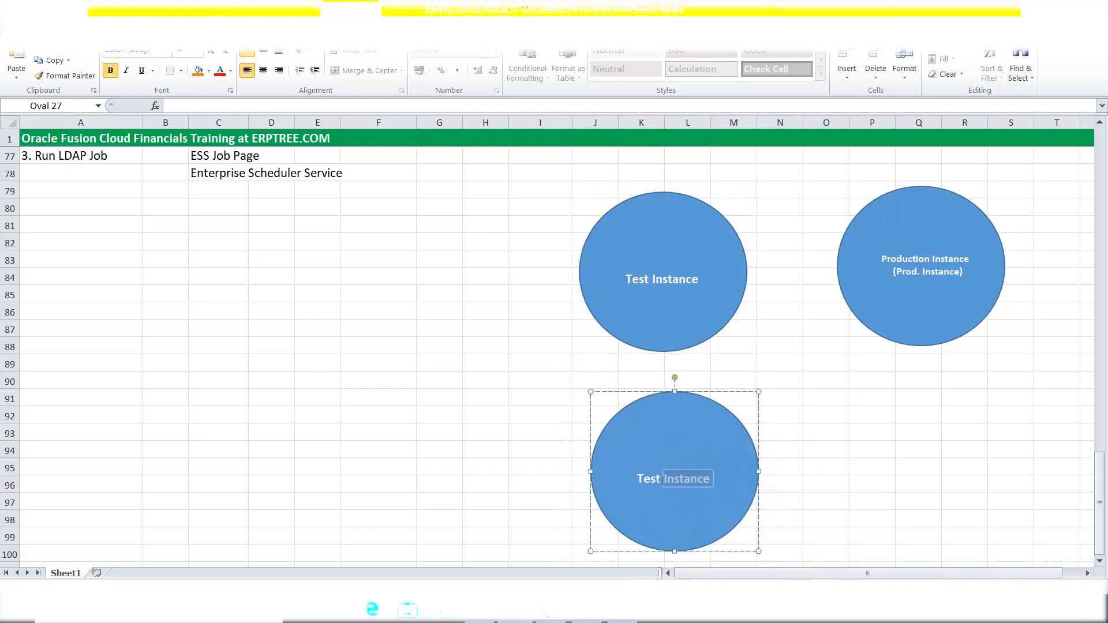
pyautogui.click(661, 479)
pyautogui.moveTo(660, 479); pyautogui.dragTo(637, 480)
pyautogui.press('BackSpace')
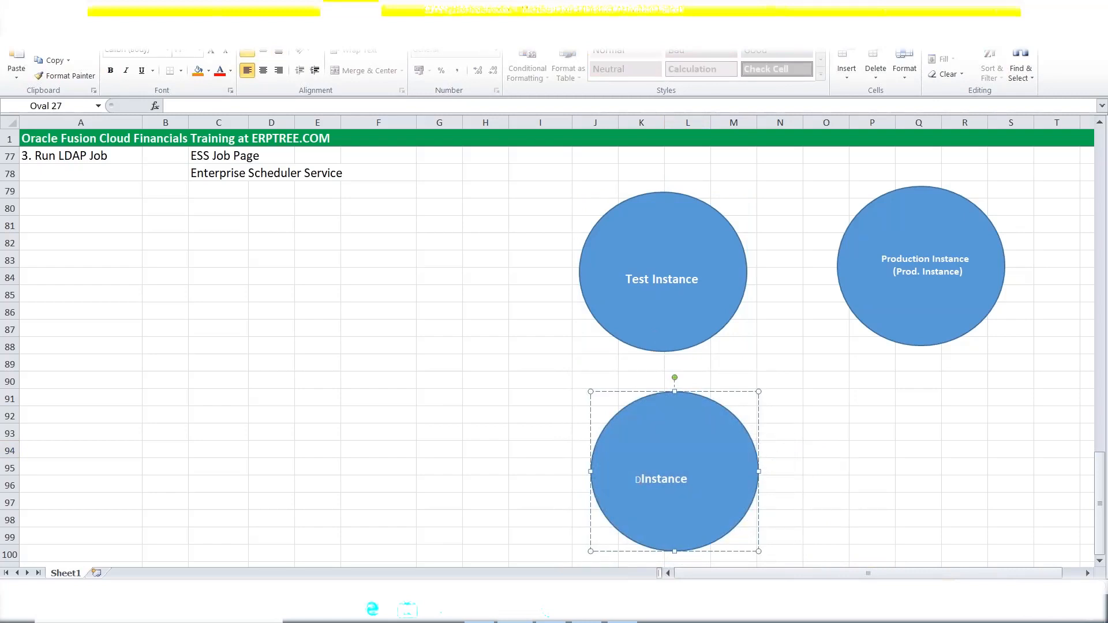
pyautogui.press('BackSpace')
pyautogui.write('Development')
pyautogui.press('Return')
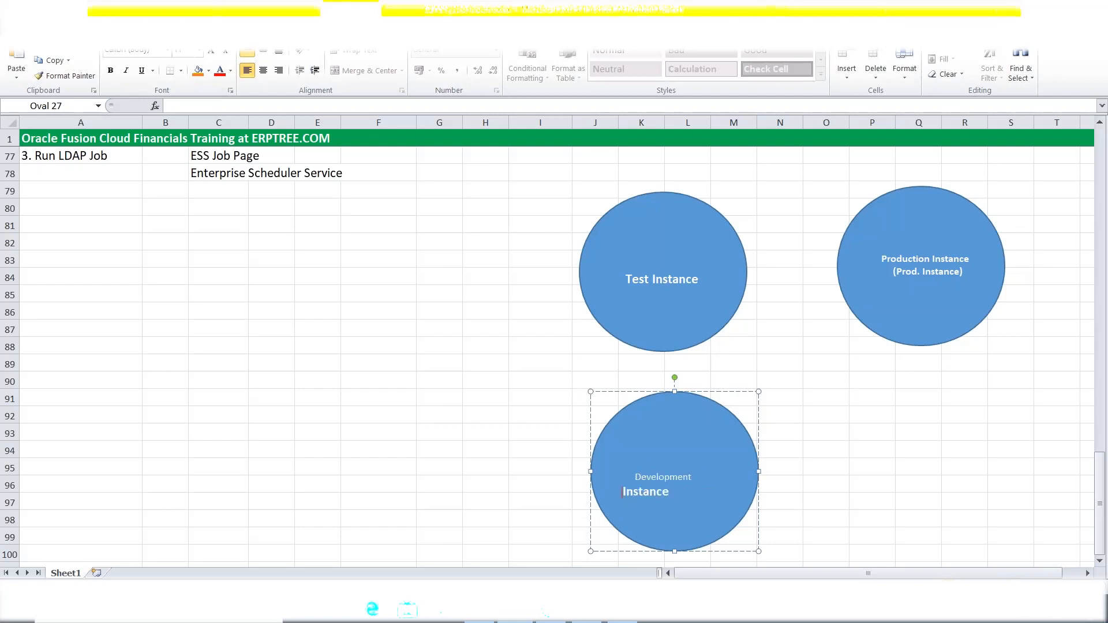
pyautogui.moveTo(676, 497); pyautogui.dragTo(634, 474)
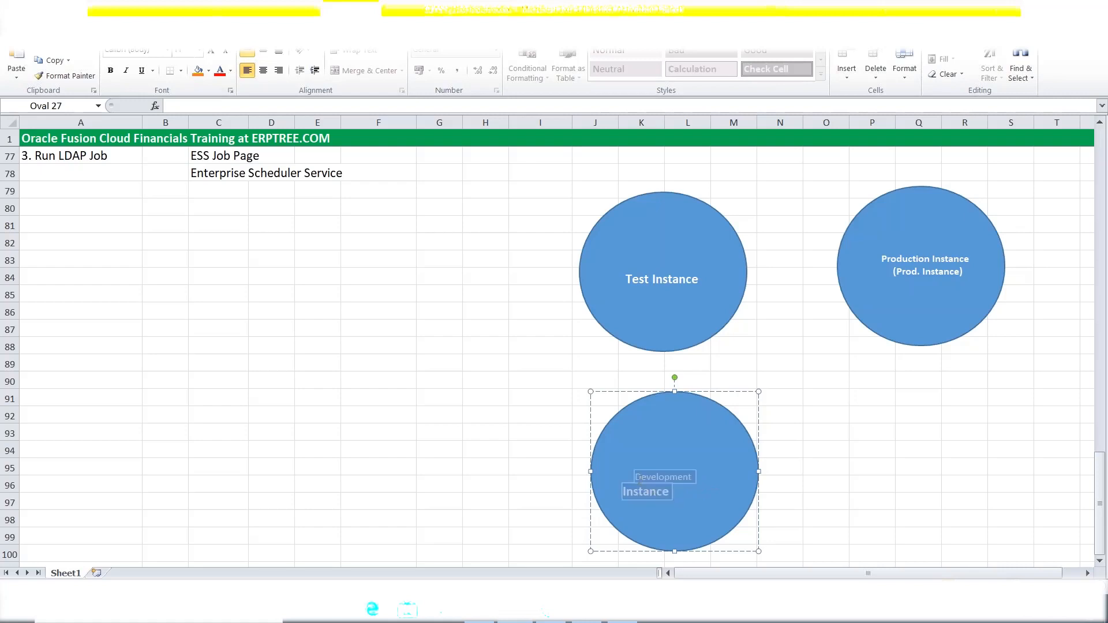
pyautogui.hotkey('ctrl', 'b')
# Fit 'Development Instance' on one line and add 'Dev. Instance' beneath it.
pyautogui.click(199, 51)
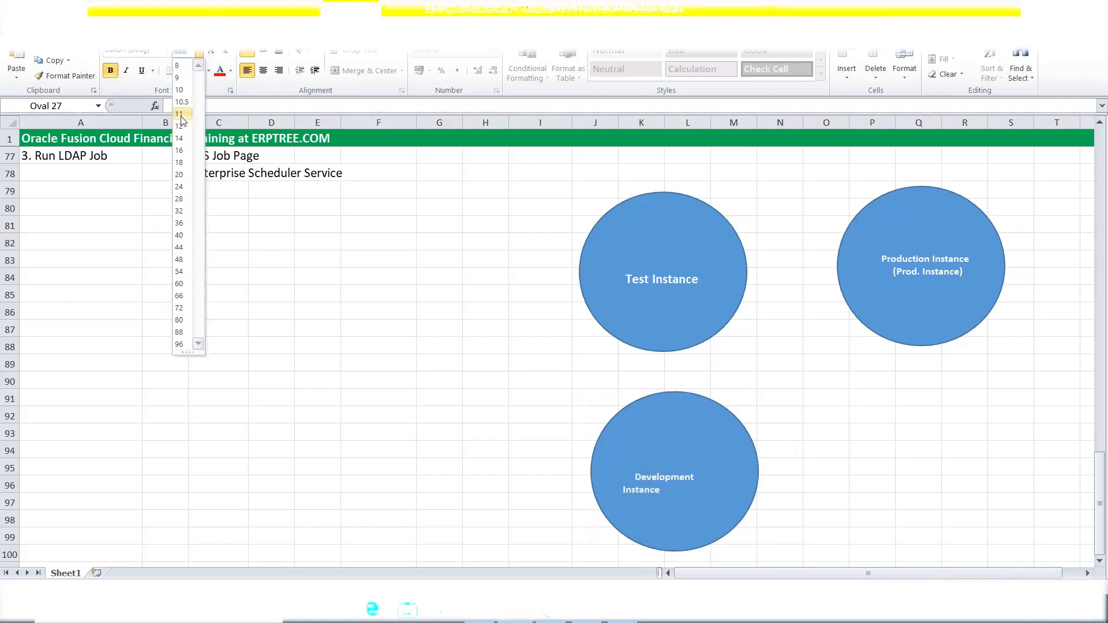
pyautogui.click(614, 475)
pyautogui.click(623, 490)
pyautogui.press('BackSpace')
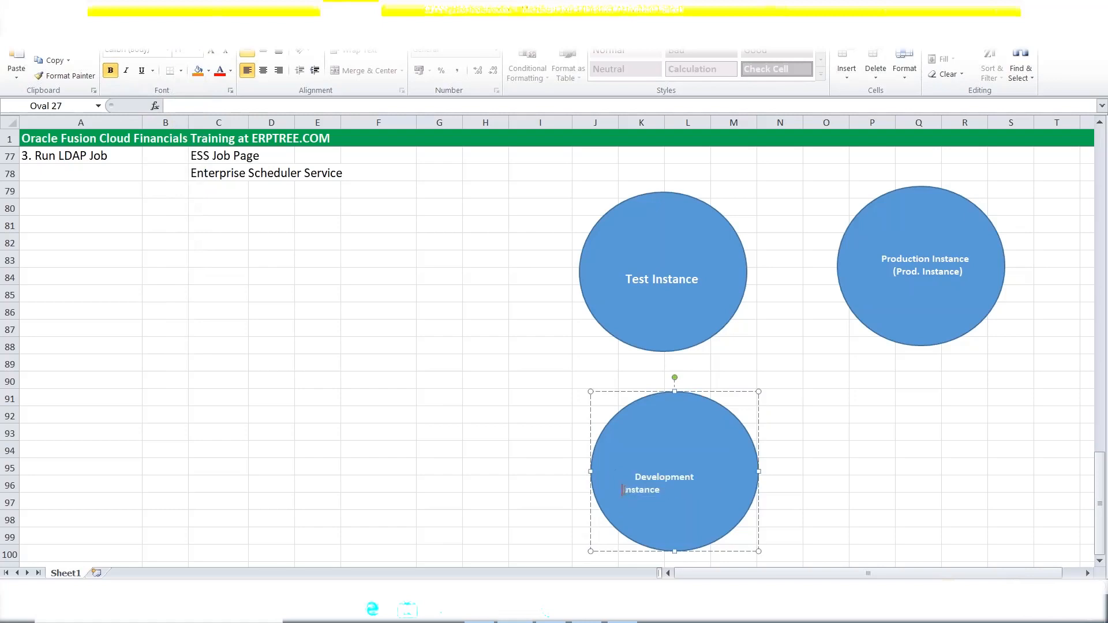
pyautogui.click(635, 477)
pyautogui.press('BackSpace')
pyautogui.press('BackSpace')
pyautogui.press('BackSpace')
pyautogui.press('BackSpace')
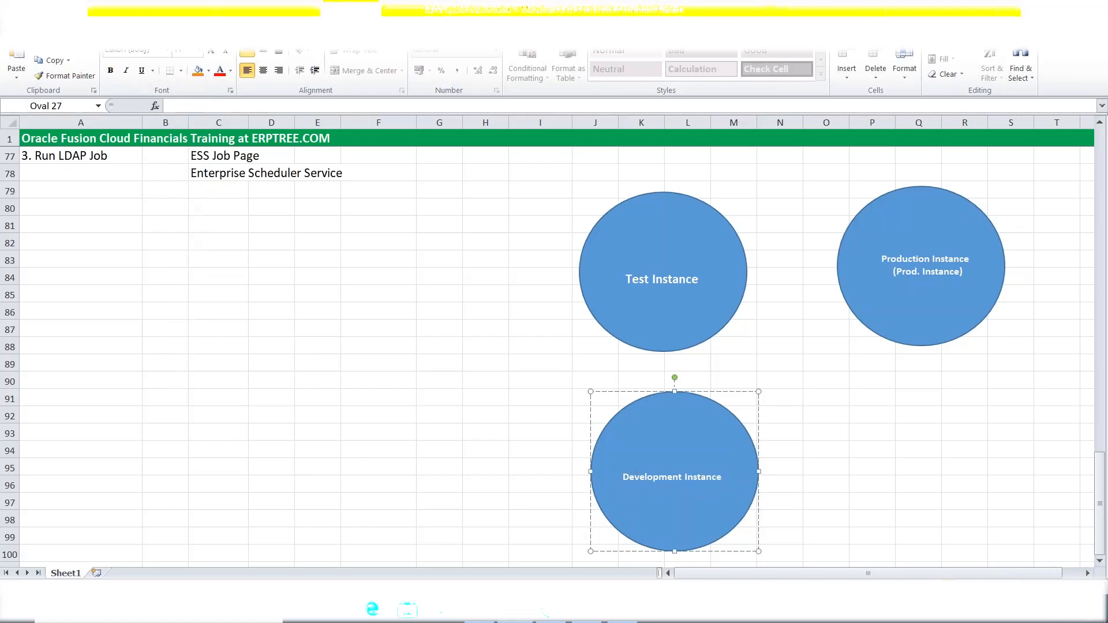
pyautogui.press('Escape')
pyautogui.click(722, 478)
pyautogui.write('Dev. Instance')
pyautogui.click(887, 488)
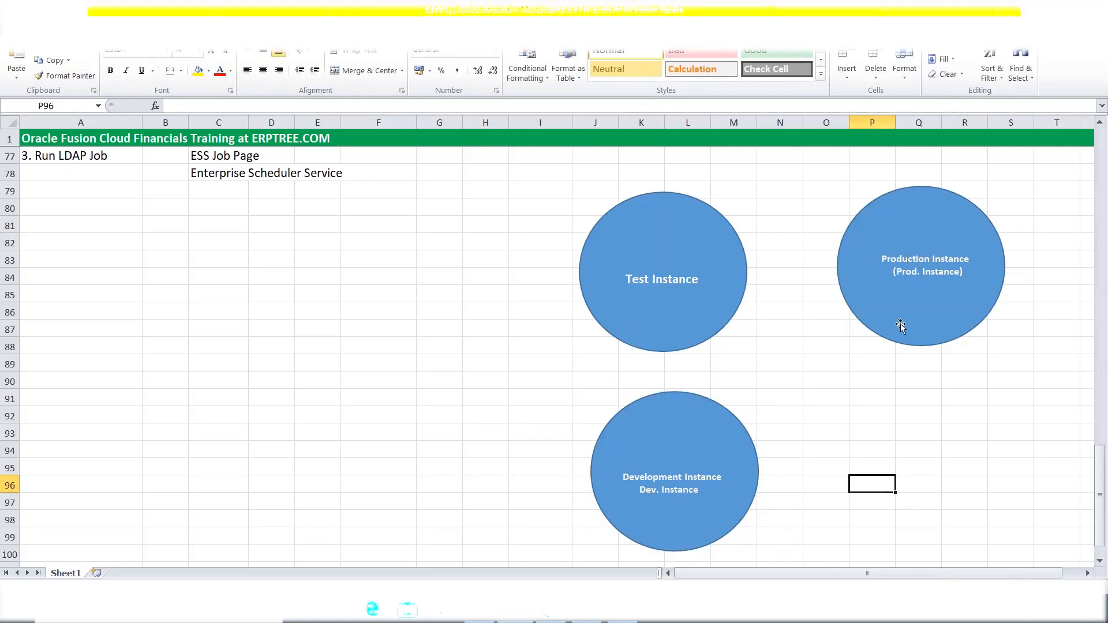
pyautogui.scroll(4, 351, 369)
pyautogui.scroll(8, 351, 368)
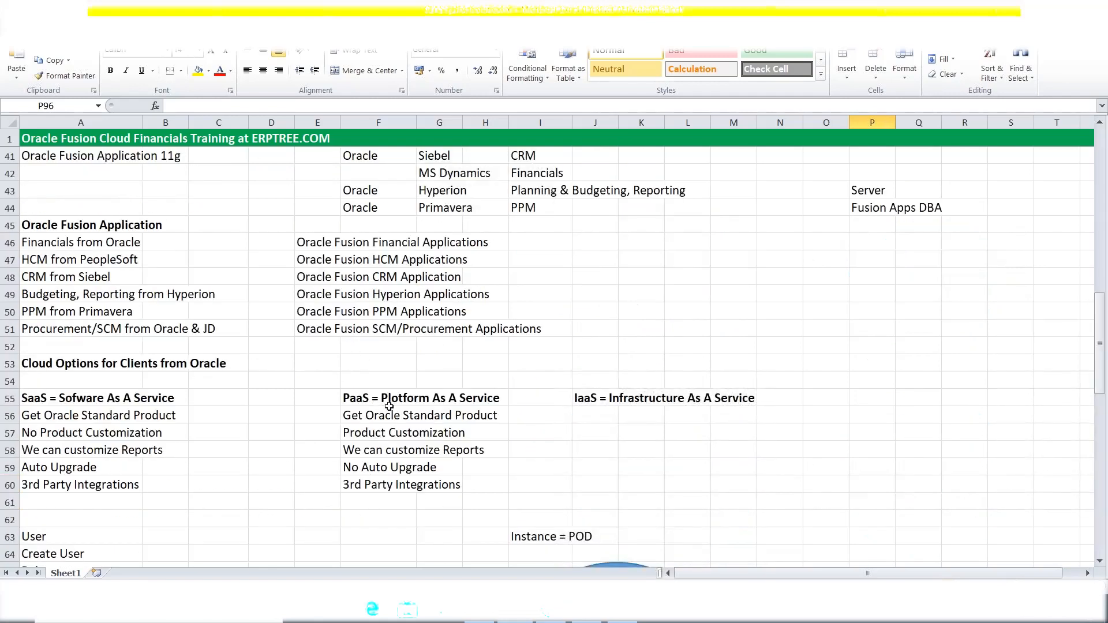
pyautogui.scroll(-2, 498, 427)
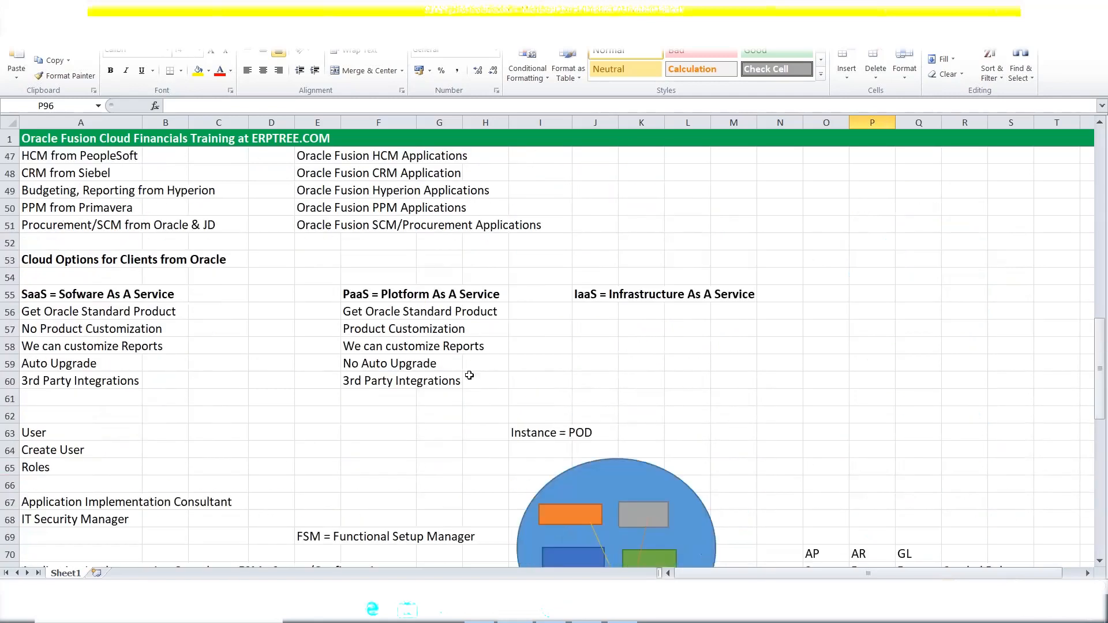
pyautogui.scroll(-1, 770, 386)
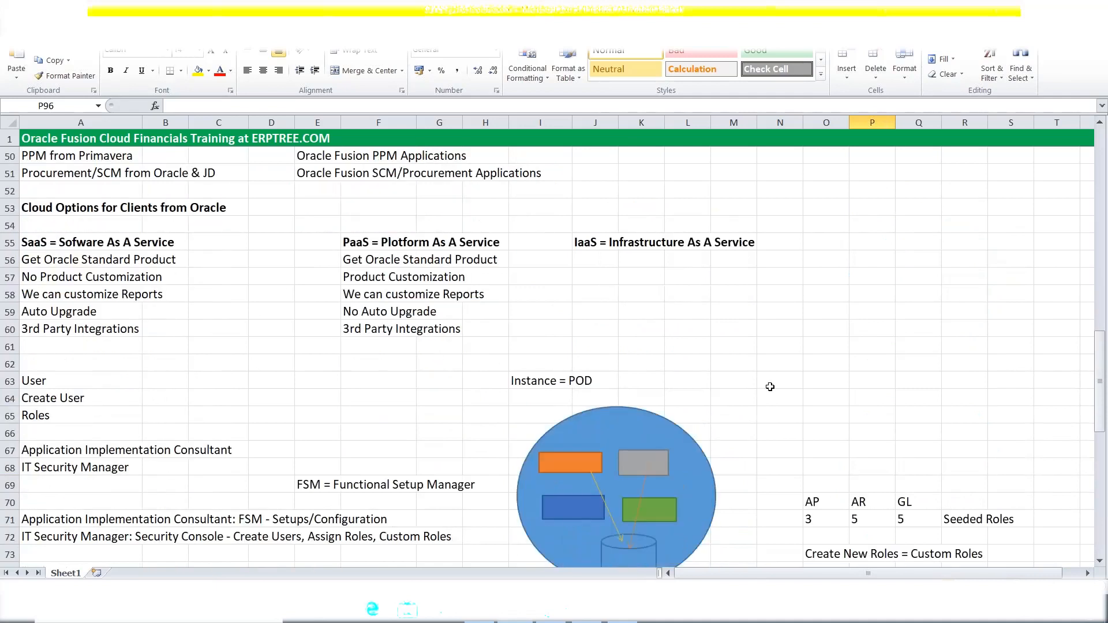
pyautogui.scroll(-10, 770, 387)
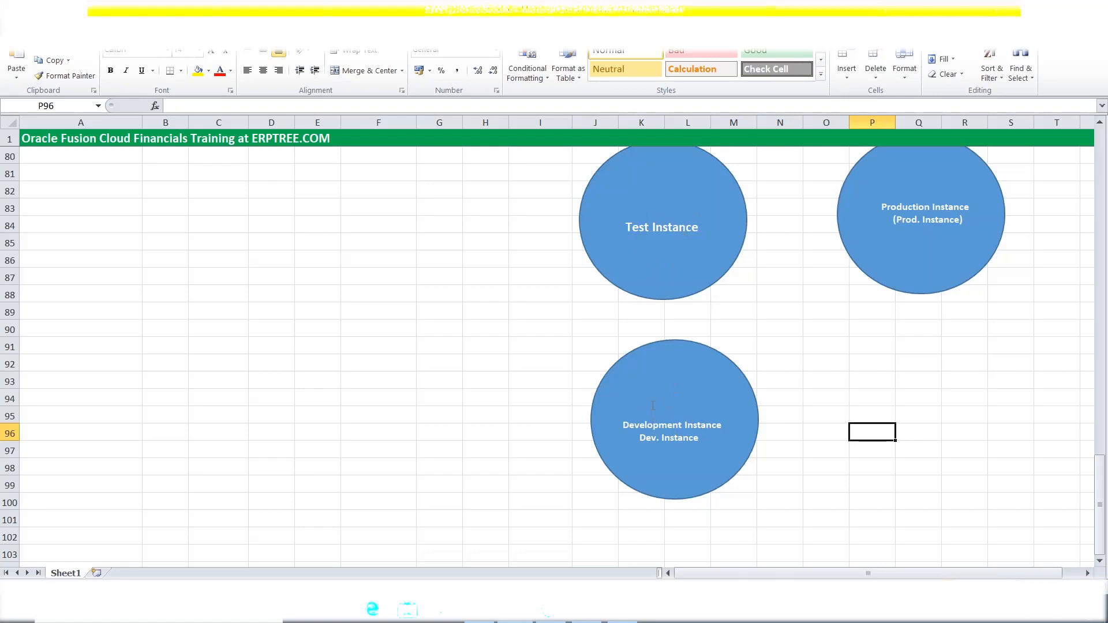
pyautogui.moveTo(658, 437); pyautogui.dragTo(641, 441)
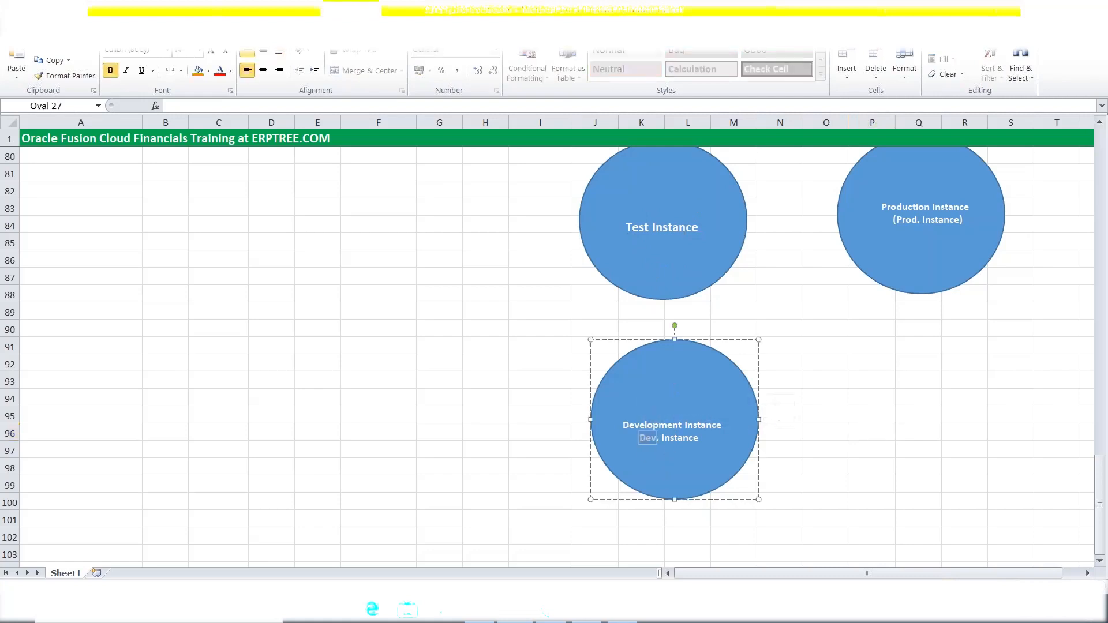
pyautogui.click(872, 432)
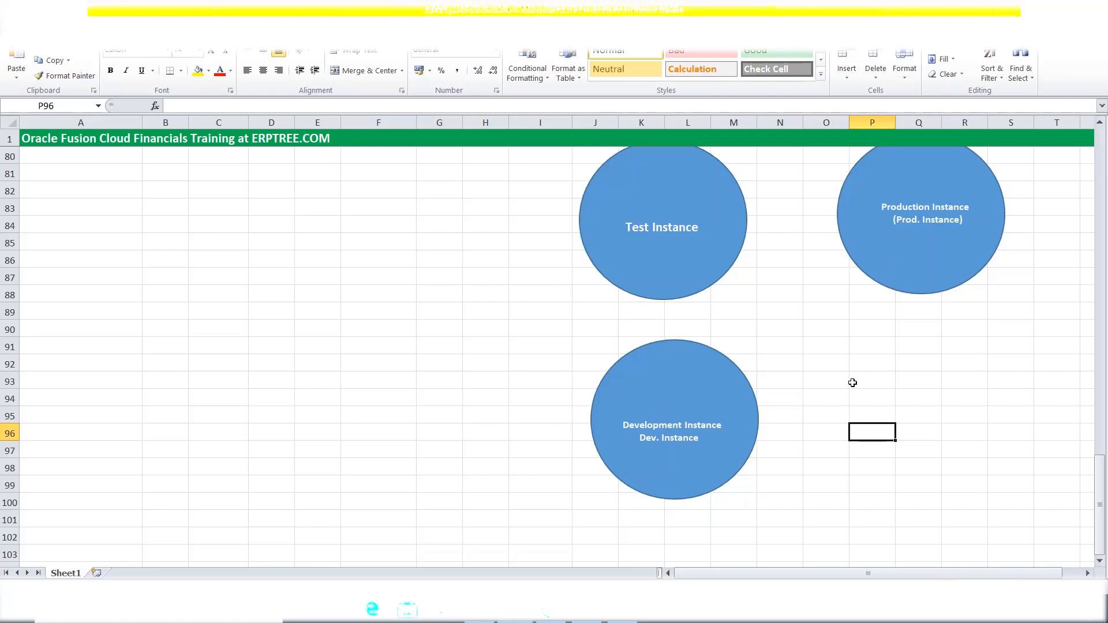
pyautogui.click(823, 383)
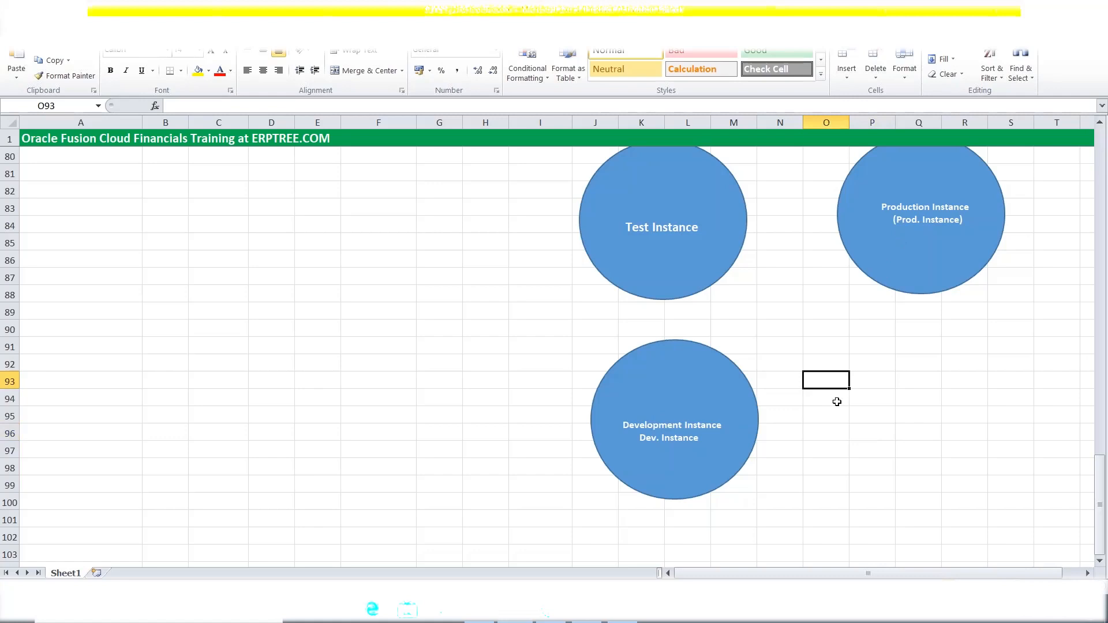
pyautogui.scroll(2, 824, 430)
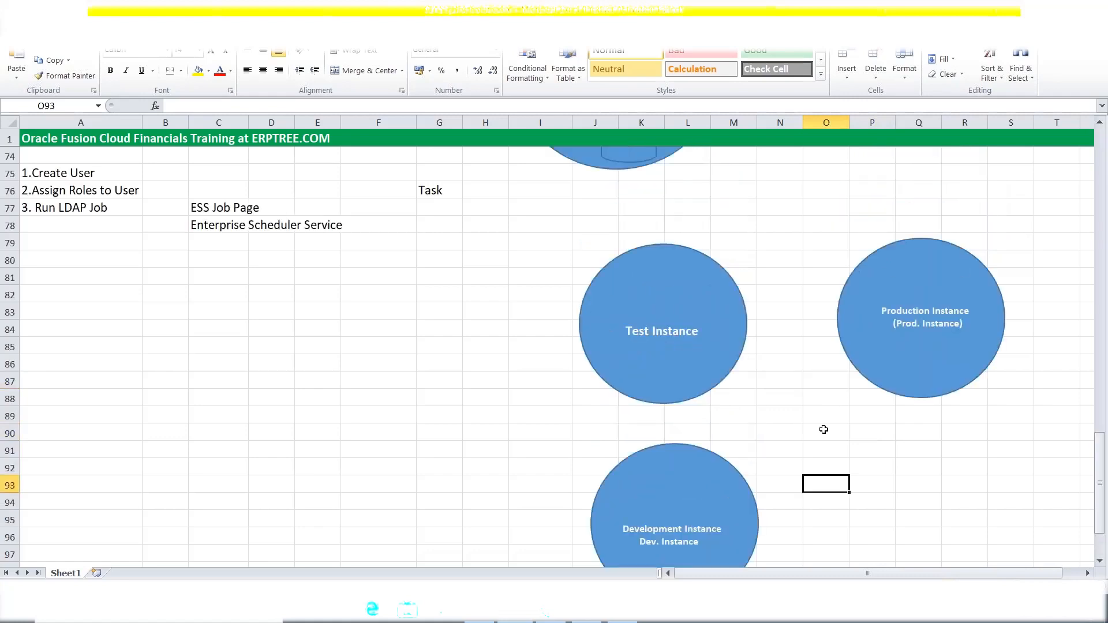
pyautogui.scroll(-2, 824, 429)
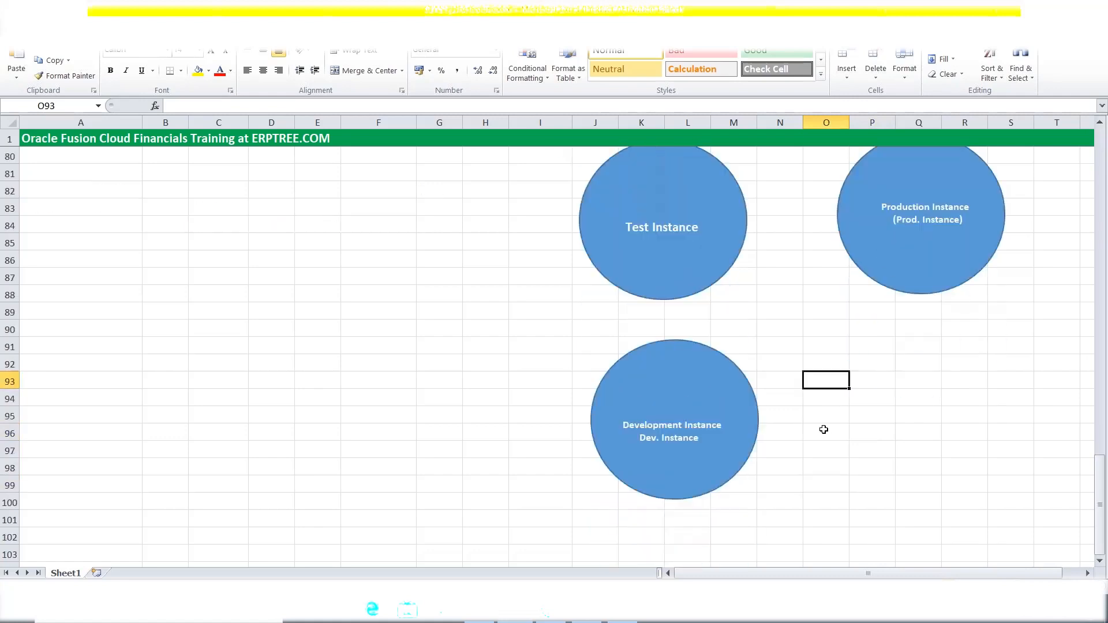
pyautogui.scroll(1, 824, 429)
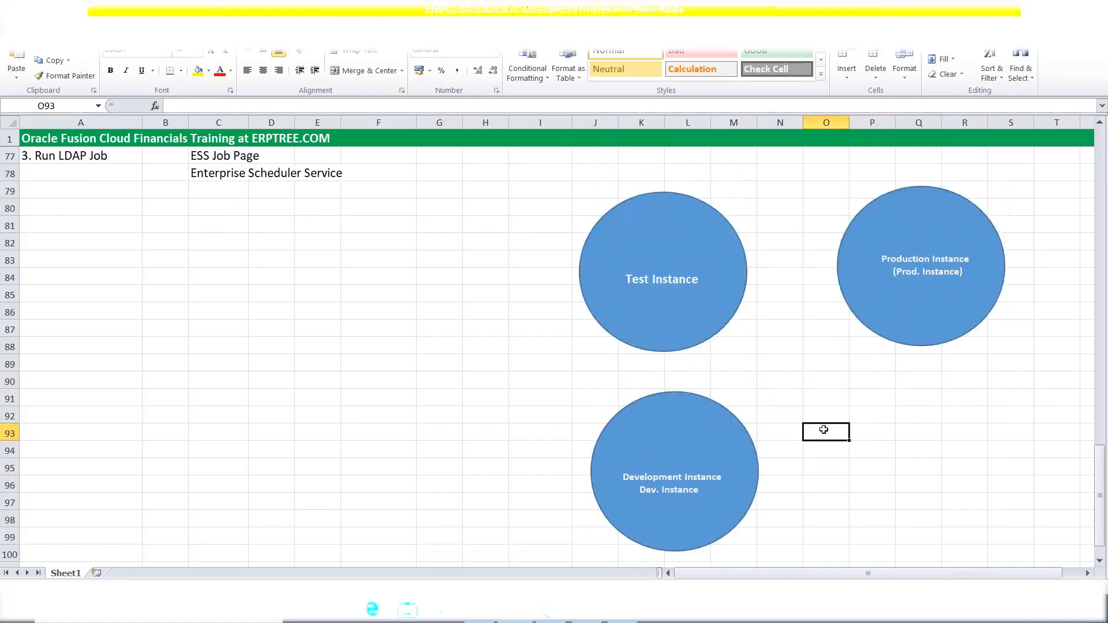
pyautogui.scroll(5, 824, 429)
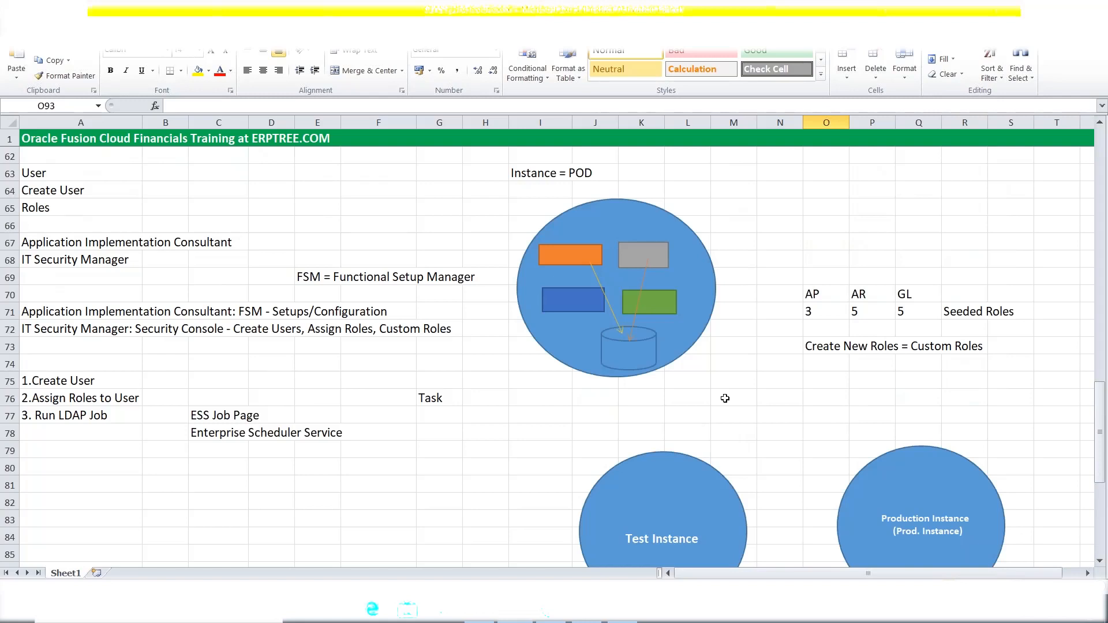
pyautogui.moveTo(61, 317); pyautogui.dragTo(62, 324)
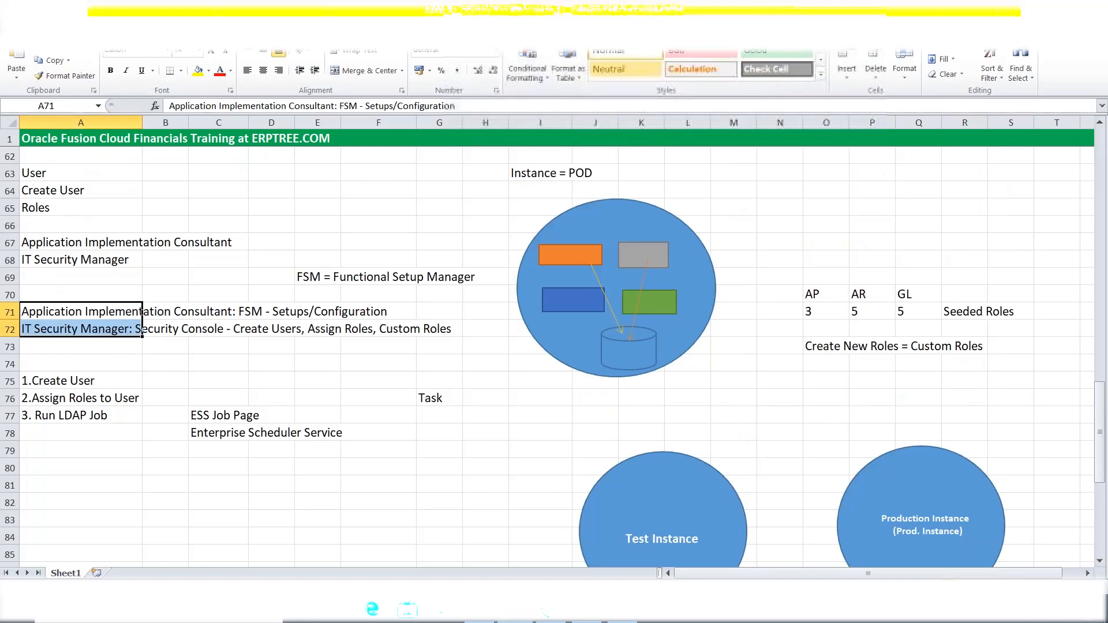
pyautogui.click(776, 12)
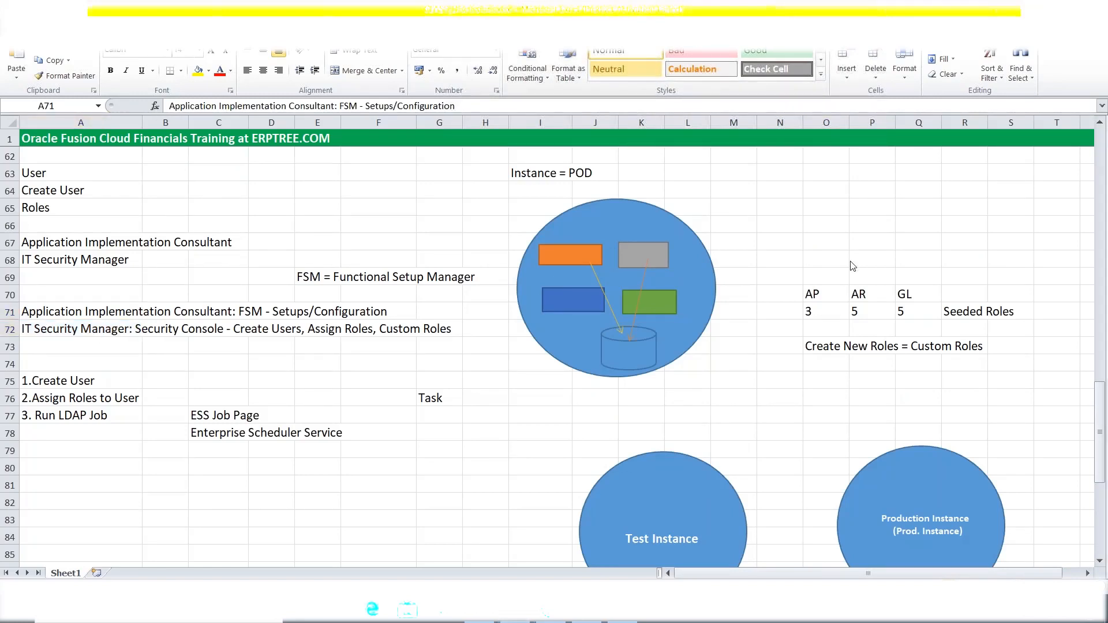
pyautogui.moveTo(86, 311); pyautogui.dragTo(137, 330)
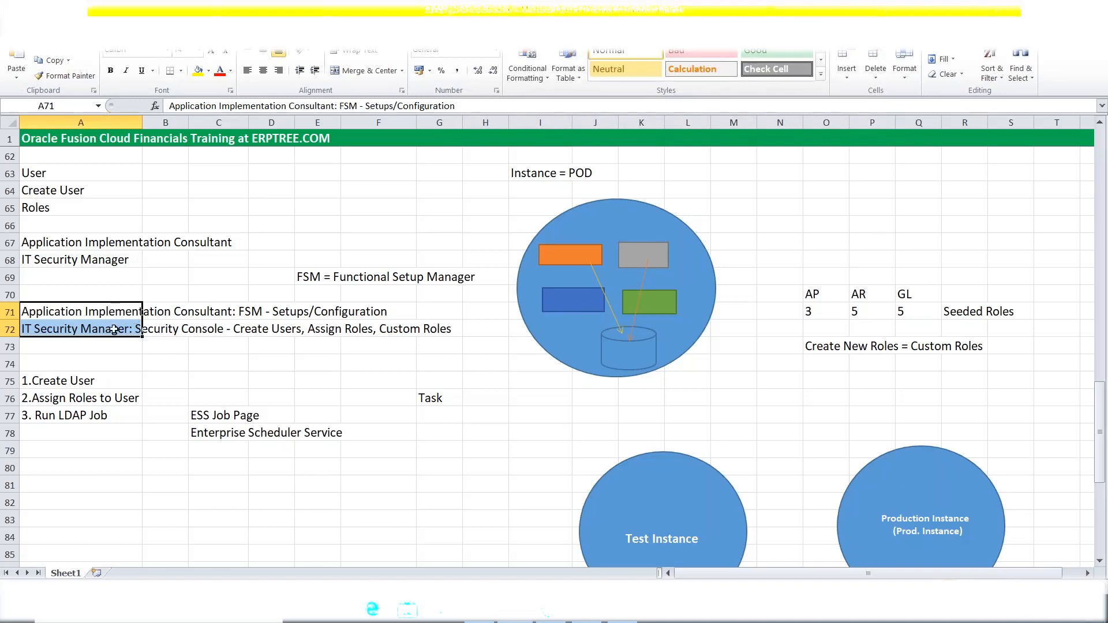
pyautogui.click(231, 359)
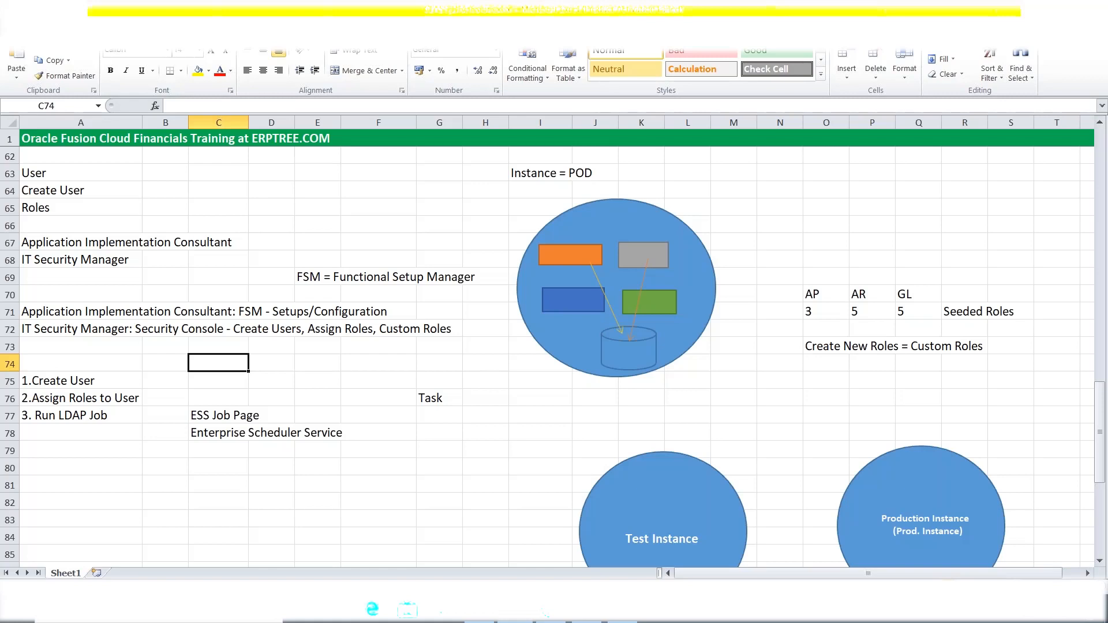
pyautogui.click(839, 50)
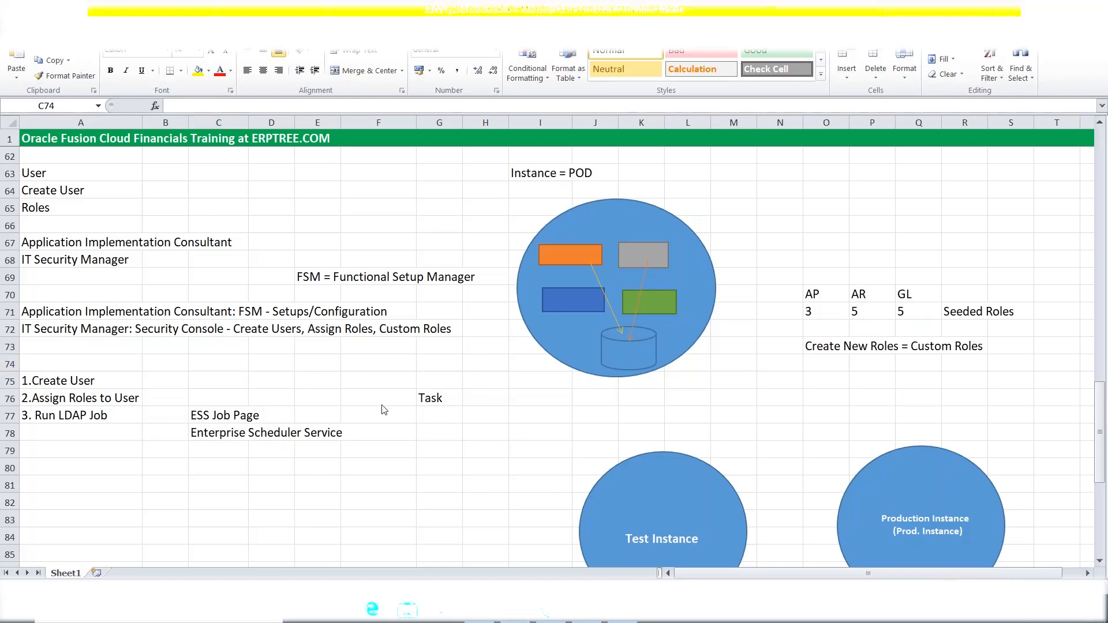
pyautogui.click(172, 353)
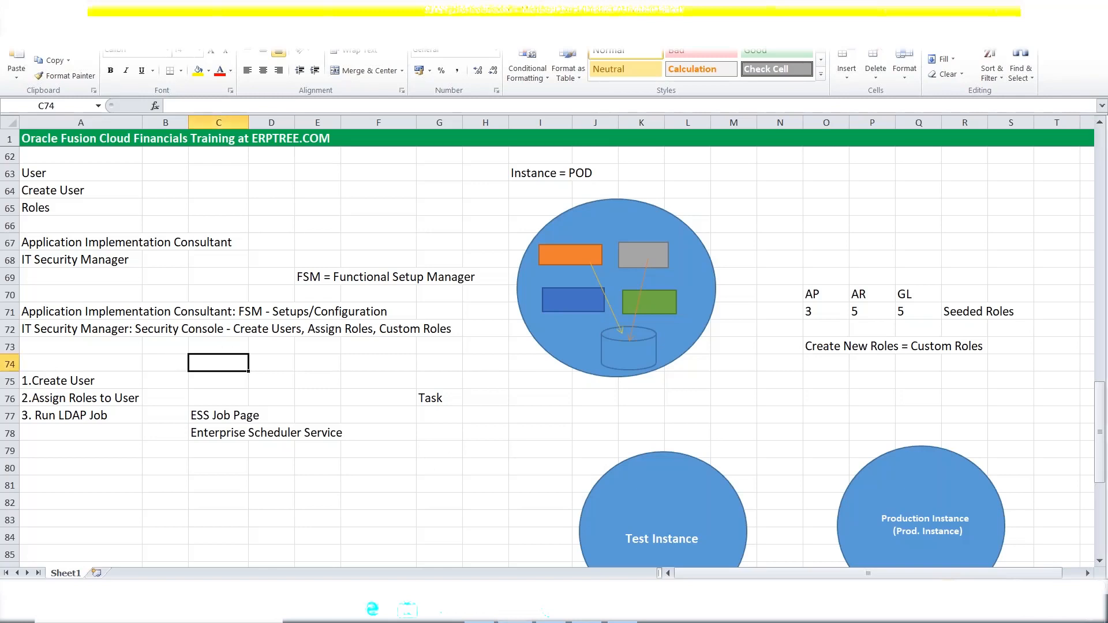
pyautogui.click(171, 356)
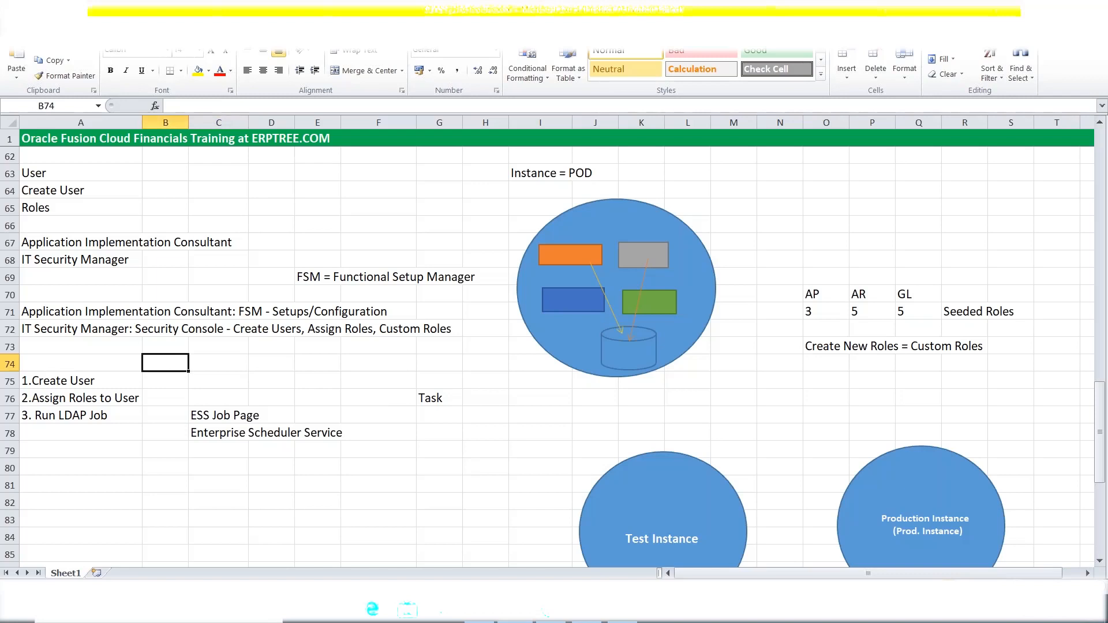
pyautogui.moveTo(43, 310); pyautogui.dragTo(370, 304)
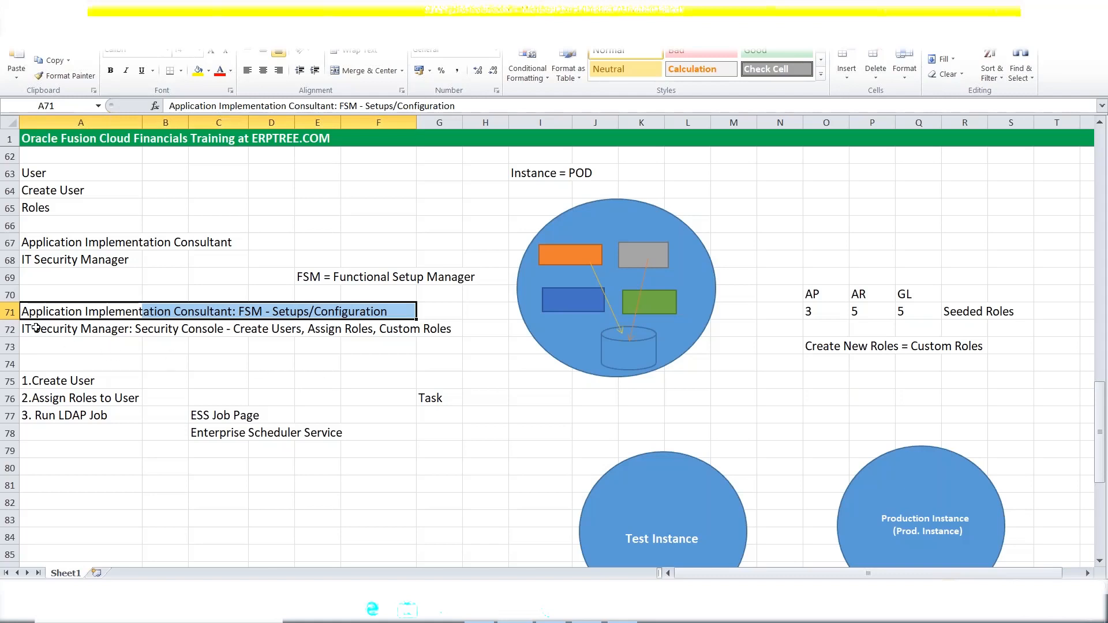
pyautogui.moveTo(37, 314); pyautogui.dragTo(208, 313)
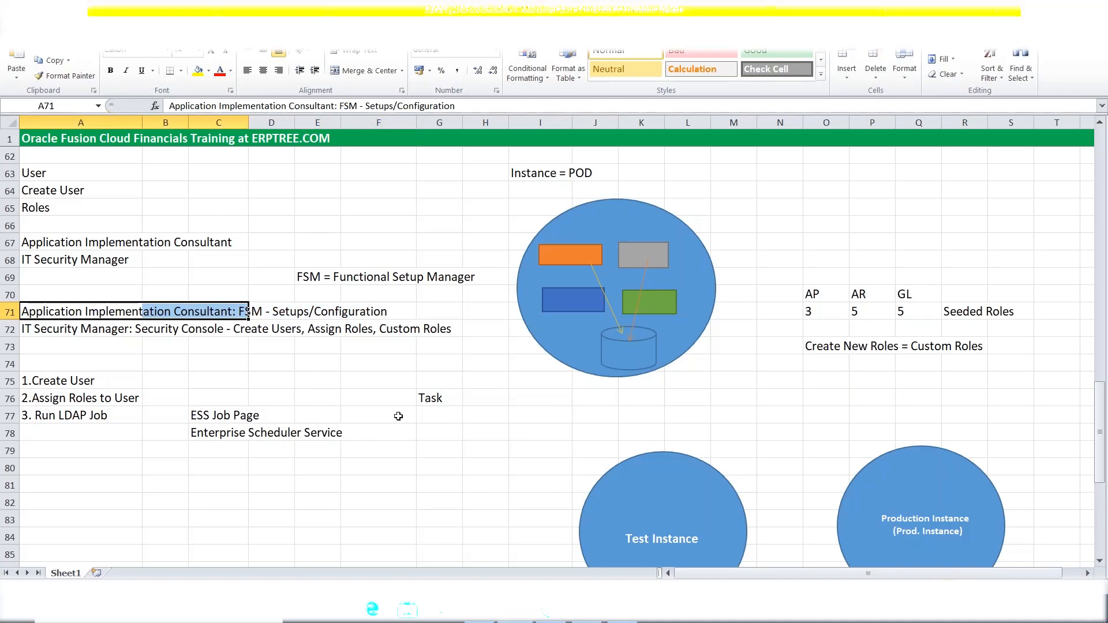
pyautogui.click(456, 415)
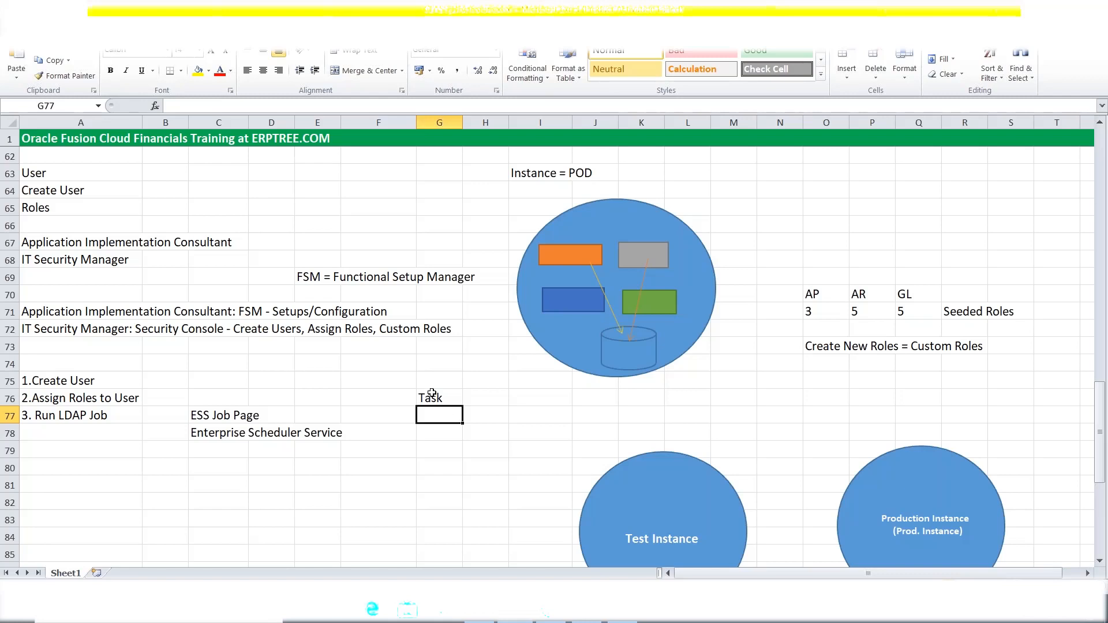
pyautogui.scroll(-1, 432, 394)
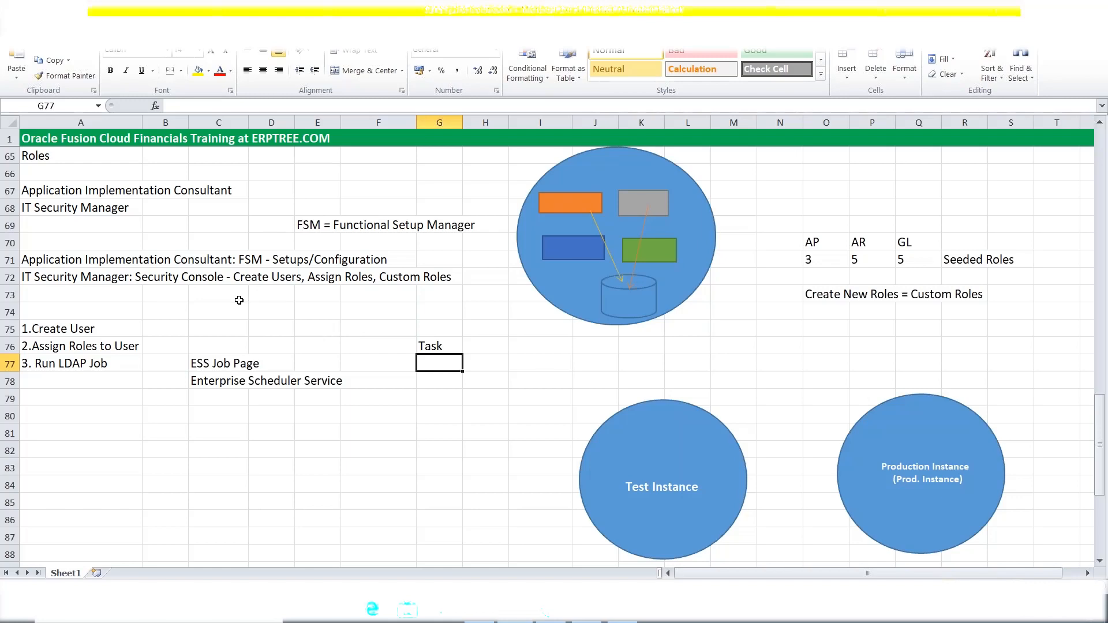
pyautogui.click(95, 296)
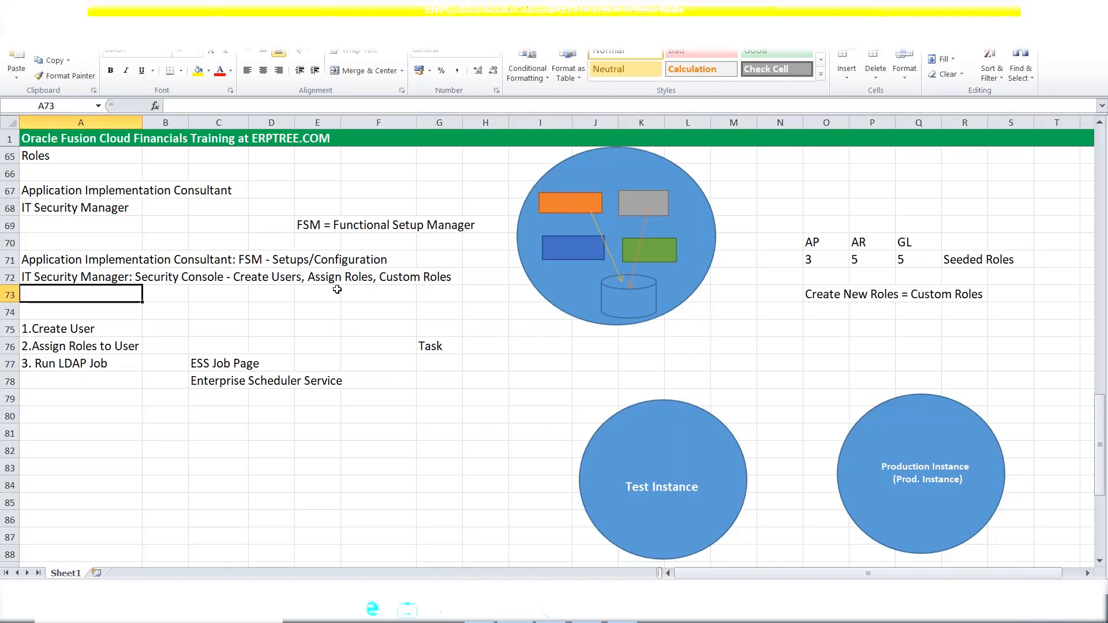
pyautogui.click(307, 225)
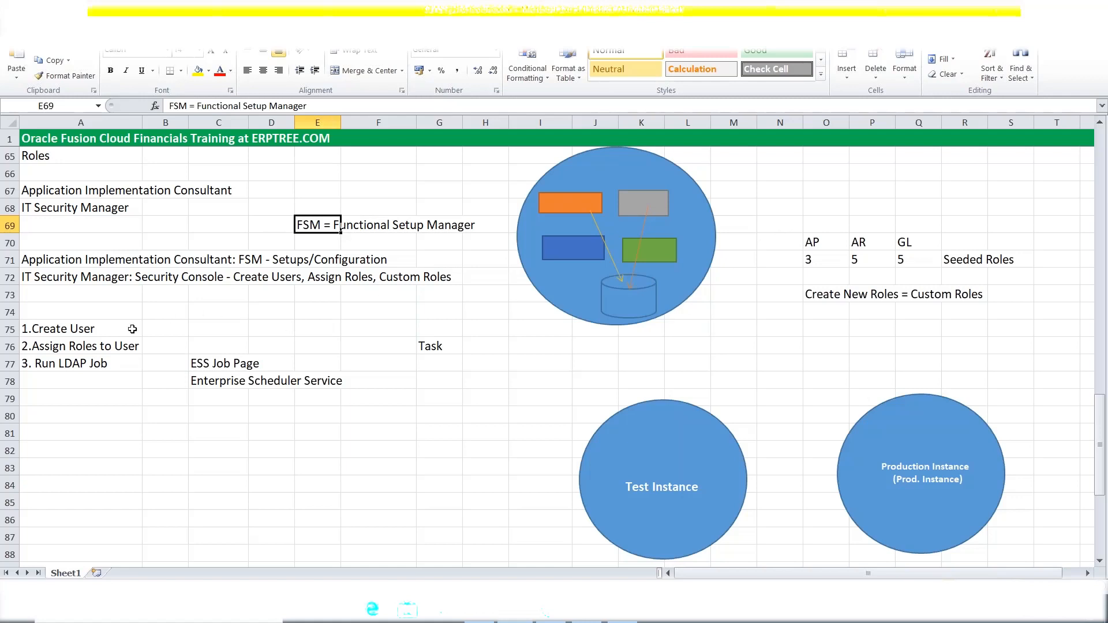
pyautogui.click(85, 297)
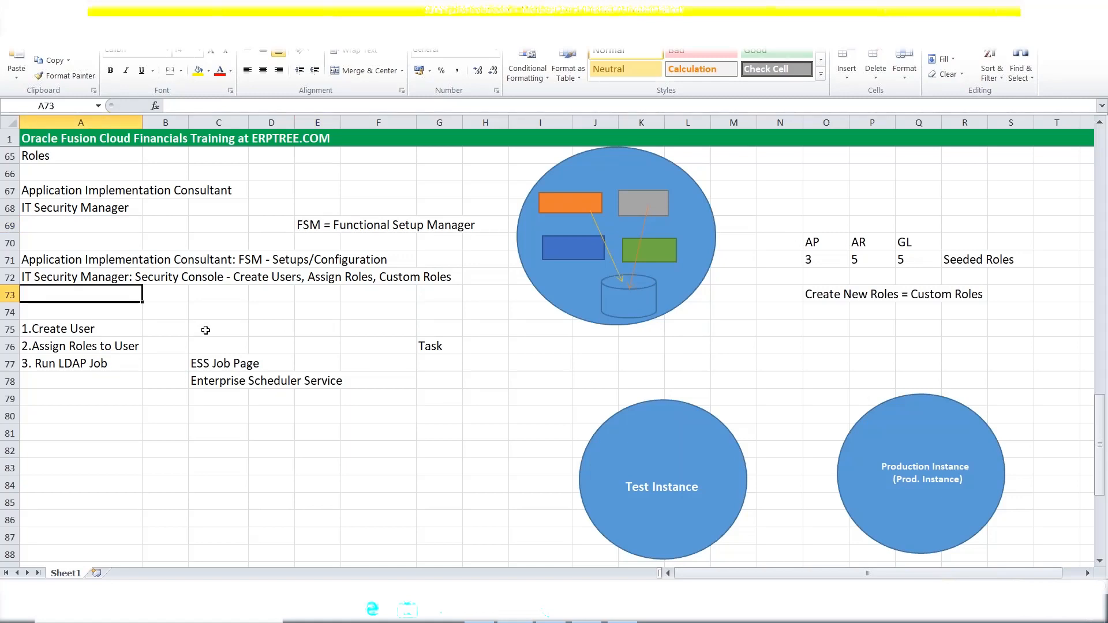
pyautogui.scroll(1, 206, 330)
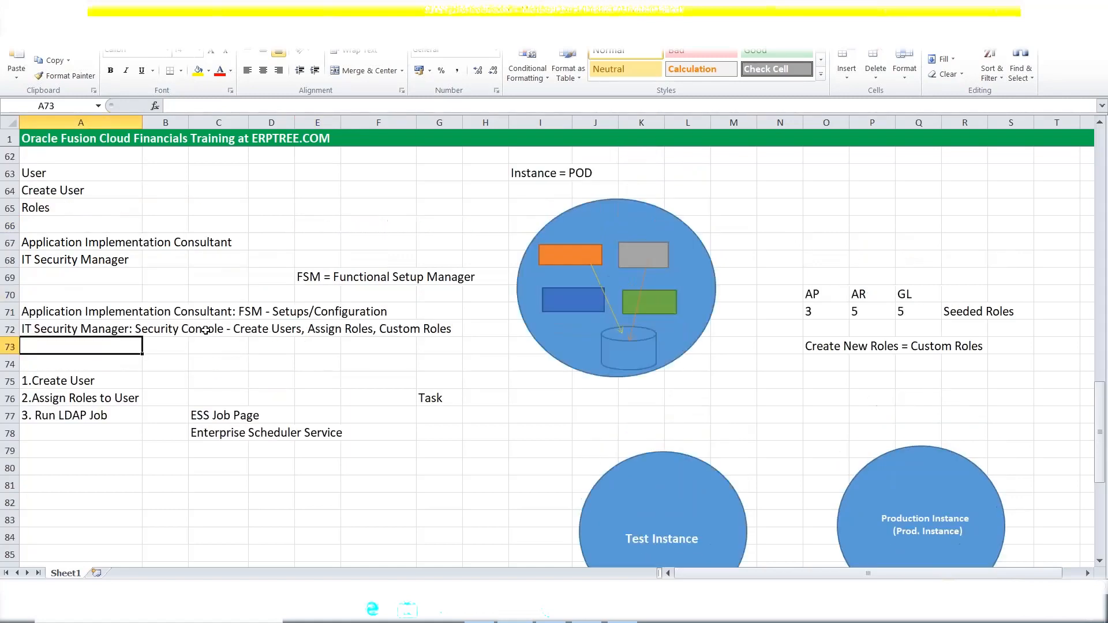
pyautogui.scroll(-1, 205, 330)
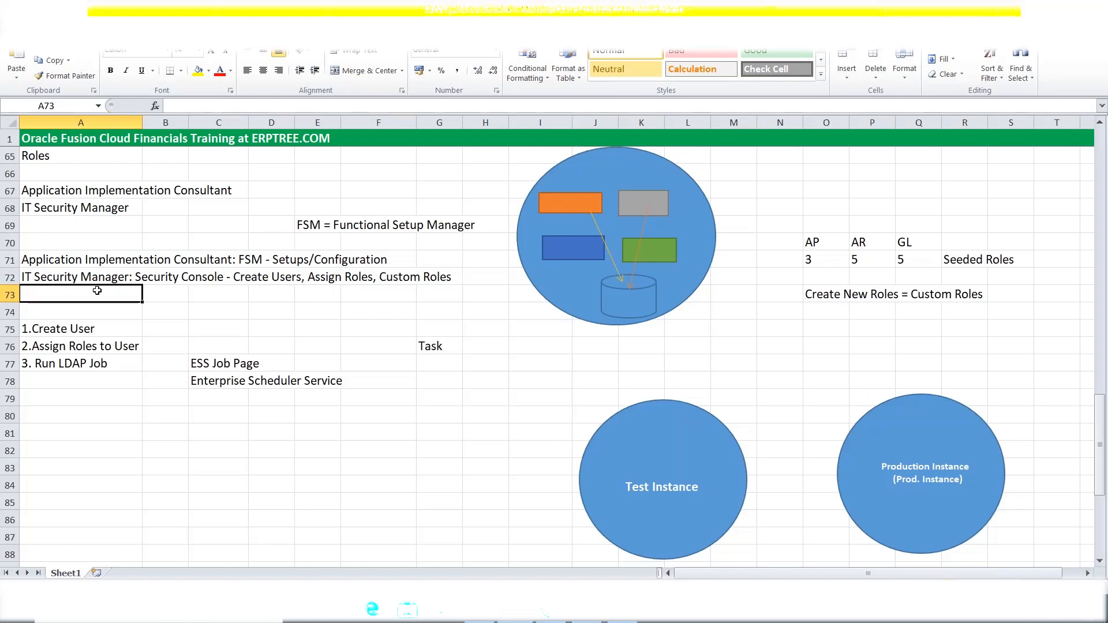
# Enter a bold 'ERPTREE (Implementation User)' heading in cell A74.
pyautogui.click(71, 314)
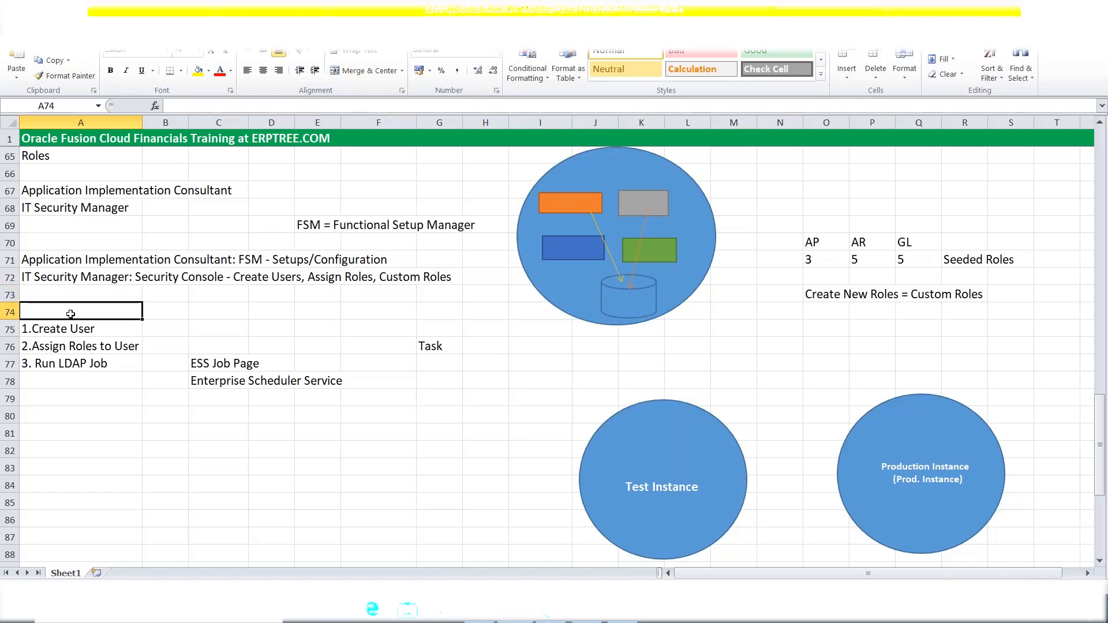
pyautogui.write('ERPTRE')
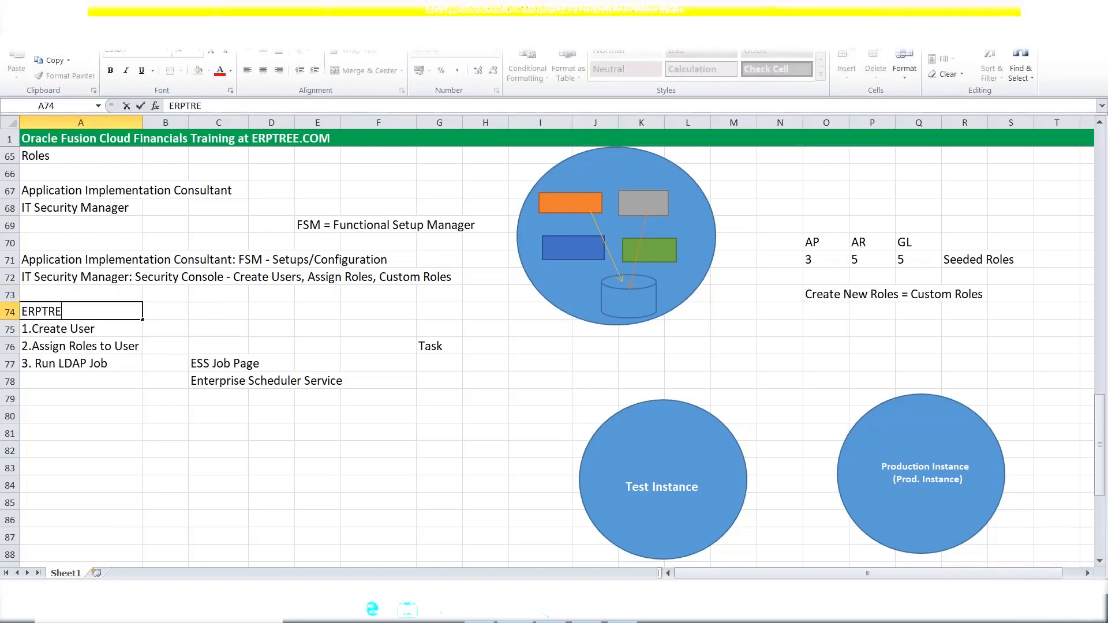
pyautogui.write('E (Implementation User)')
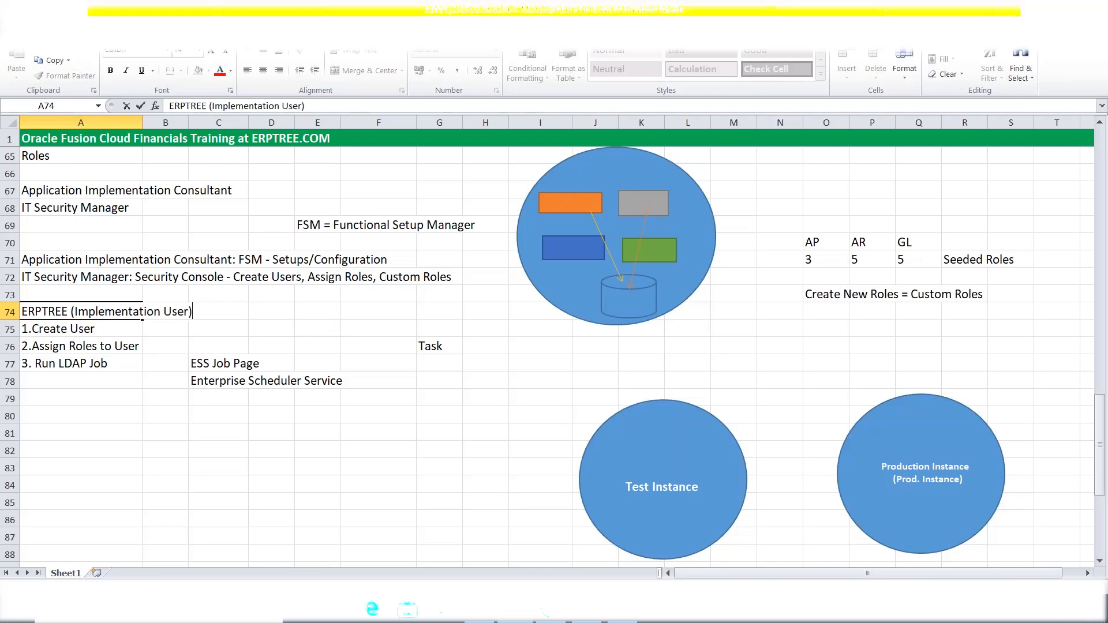
pyautogui.press('Tab')
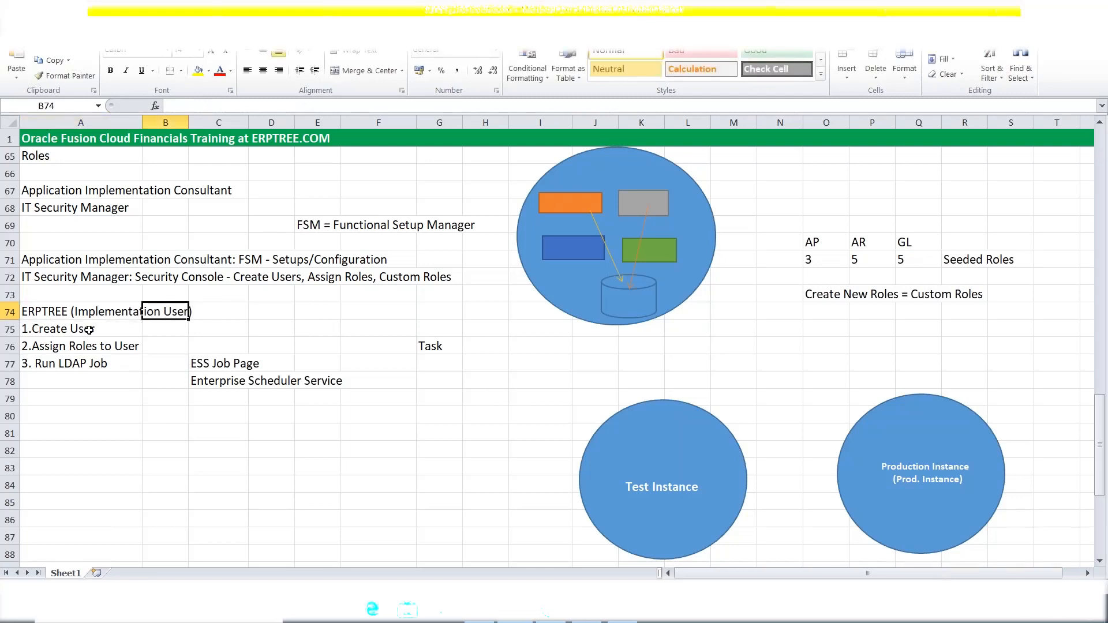
pyautogui.click(79, 312)
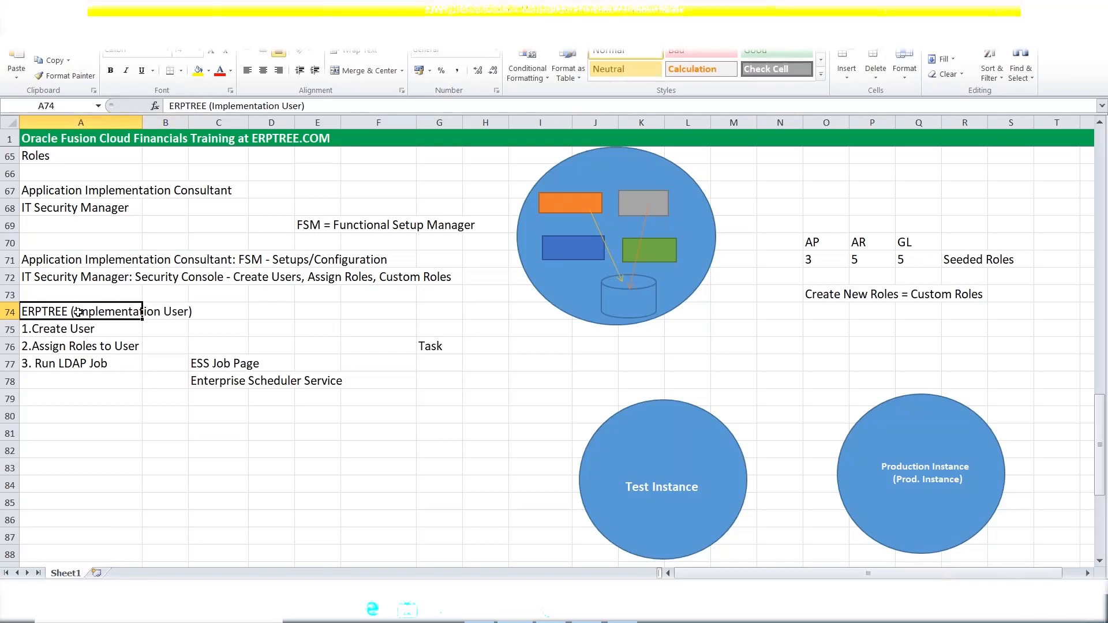
pyautogui.hotkey('ctrl', 'b')
pyautogui.click(202, 445)
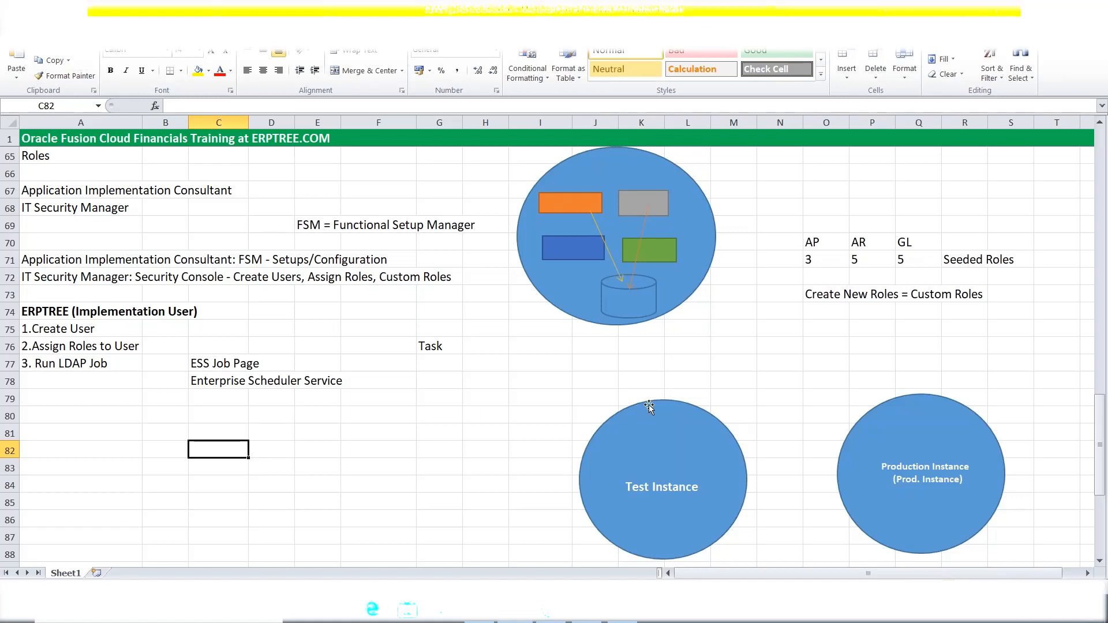
# Enter 1000 in M78 as the Test Instance user count.
pyautogui.click(936, 396)
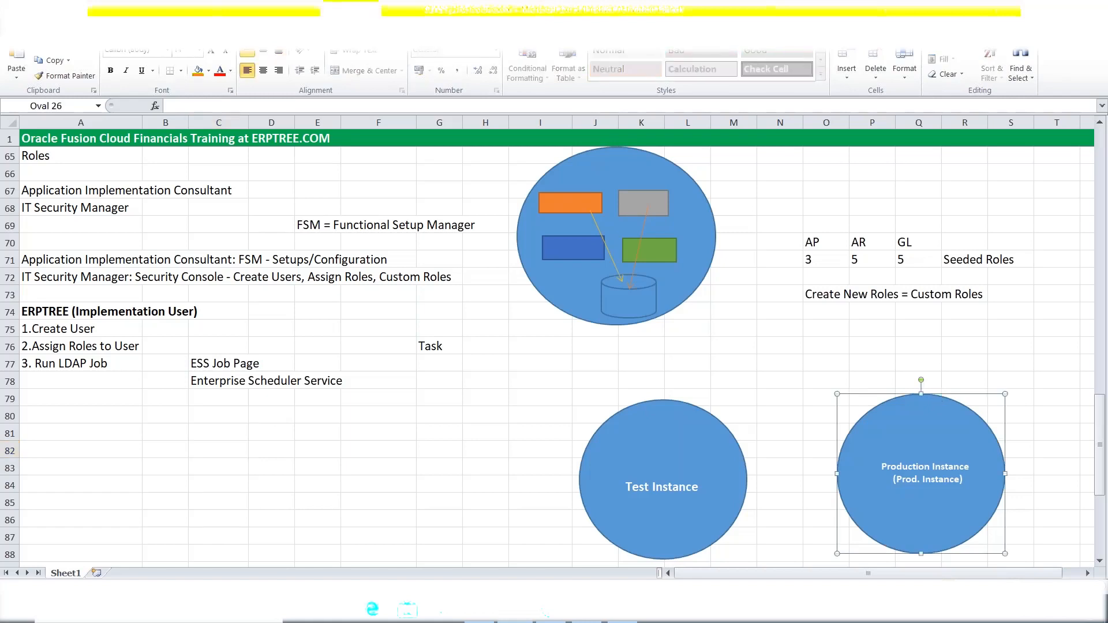
pyautogui.click(687, 407)
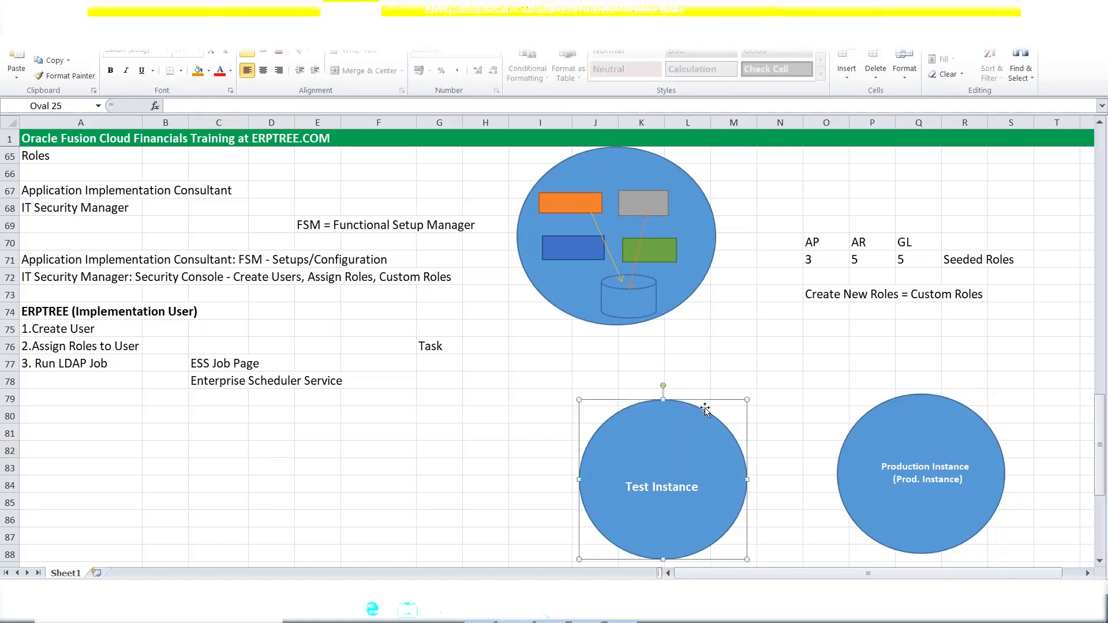
pyautogui.click(741, 383)
pyautogui.write('1000')
pyautogui.press('Return')
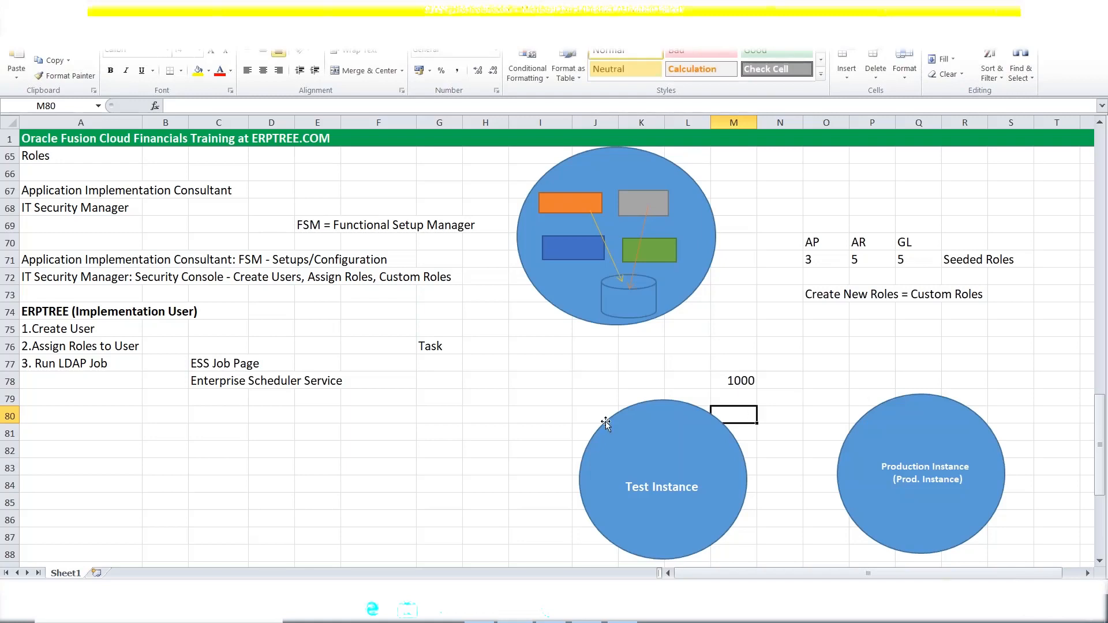
pyautogui.moveTo(575, 380); pyautogui.dragTo(738, 552)
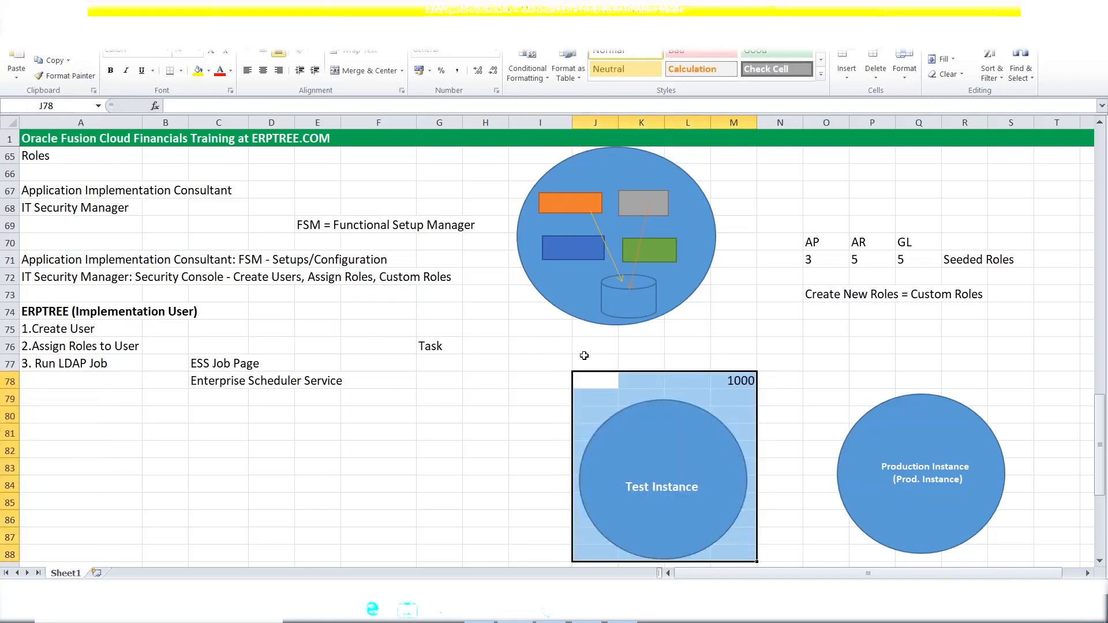
pyautogui.click(729, 382)
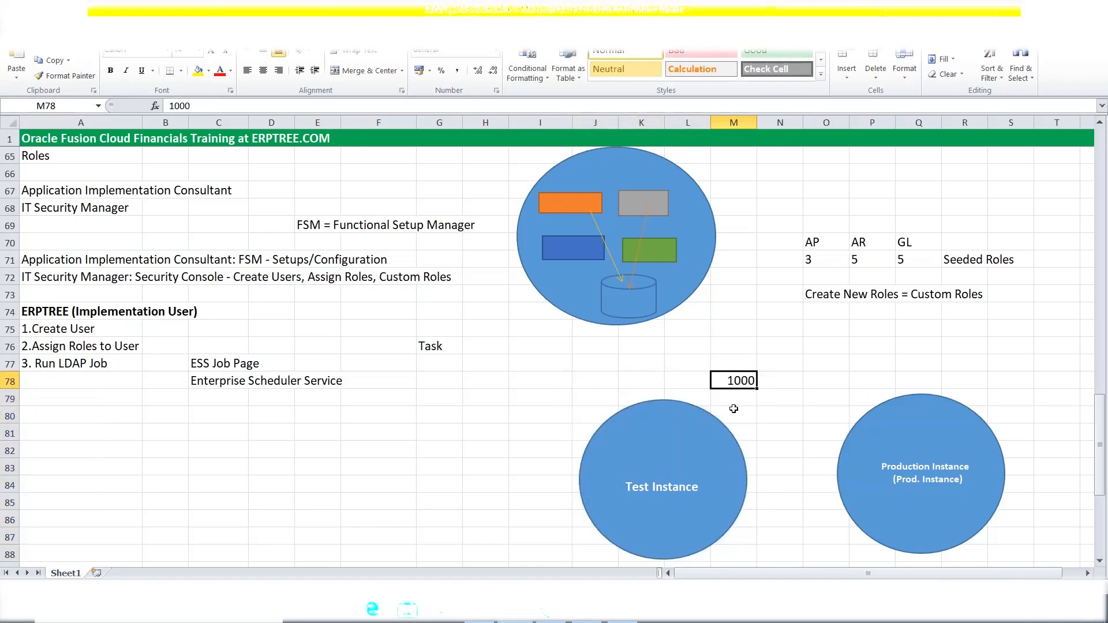
# Enter 50 in Q78 as the Production Instance user count.
pyautogui.click(914, 386)
pyautogui.write('50')
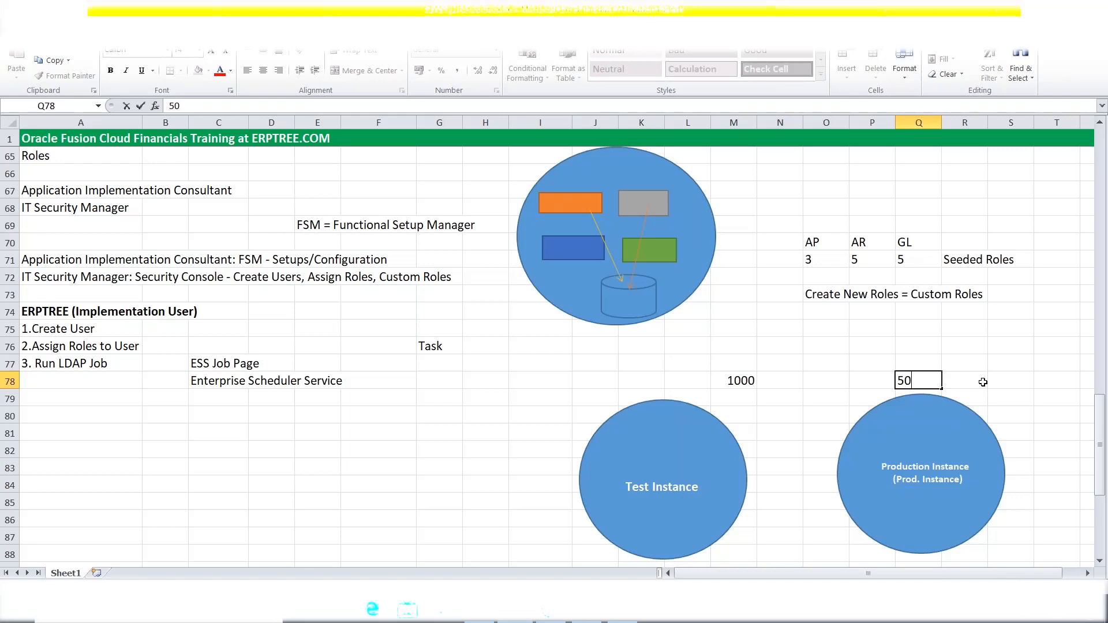
pyautogui.click(733, 381)
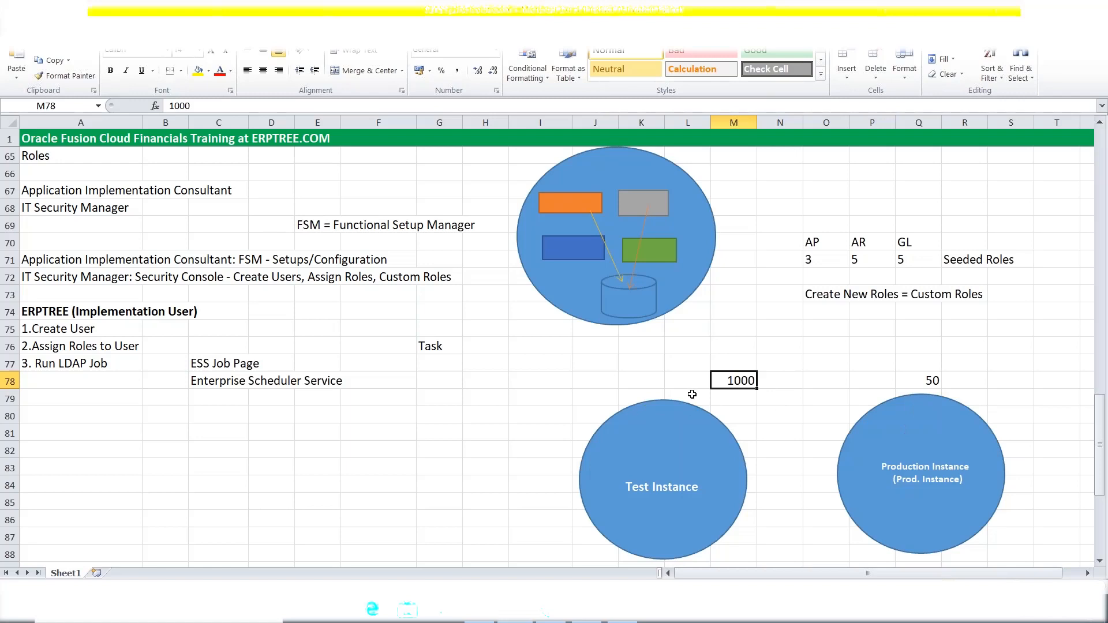
pyautogui.moveTo(586, 378); pyautogui.dragTo(744, 559)
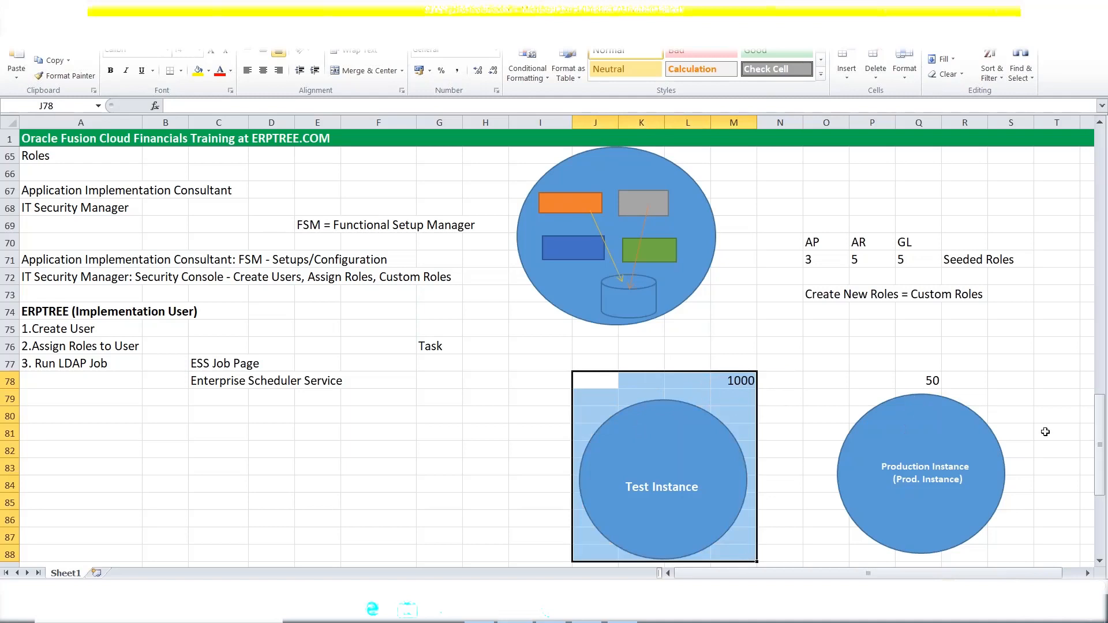
pyautogui.click(934, 379)
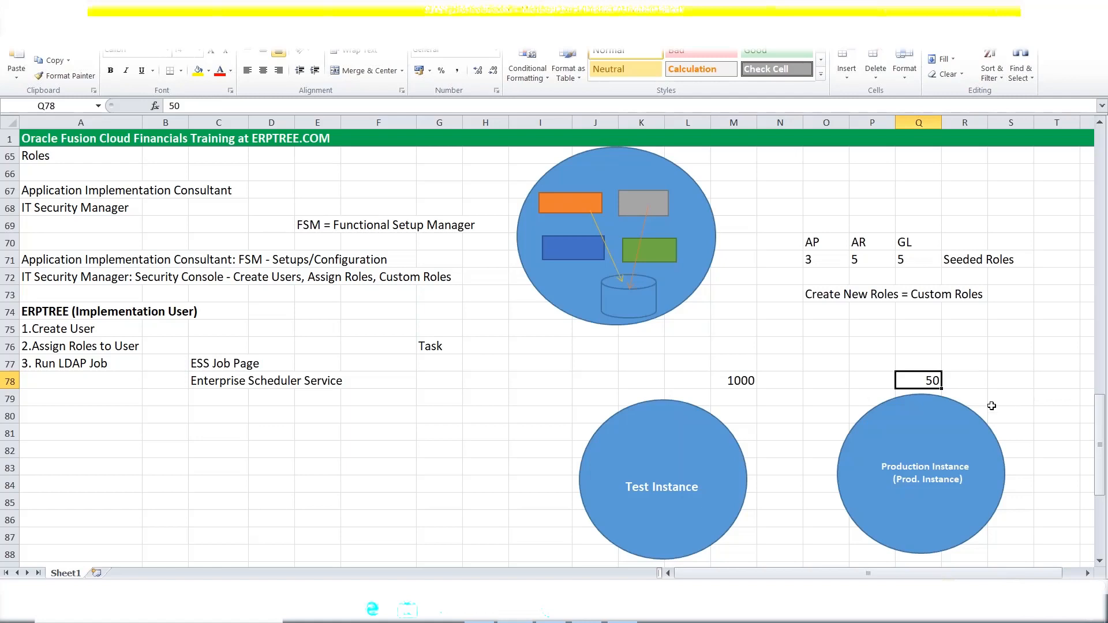
pyautogui.click(385, 391)
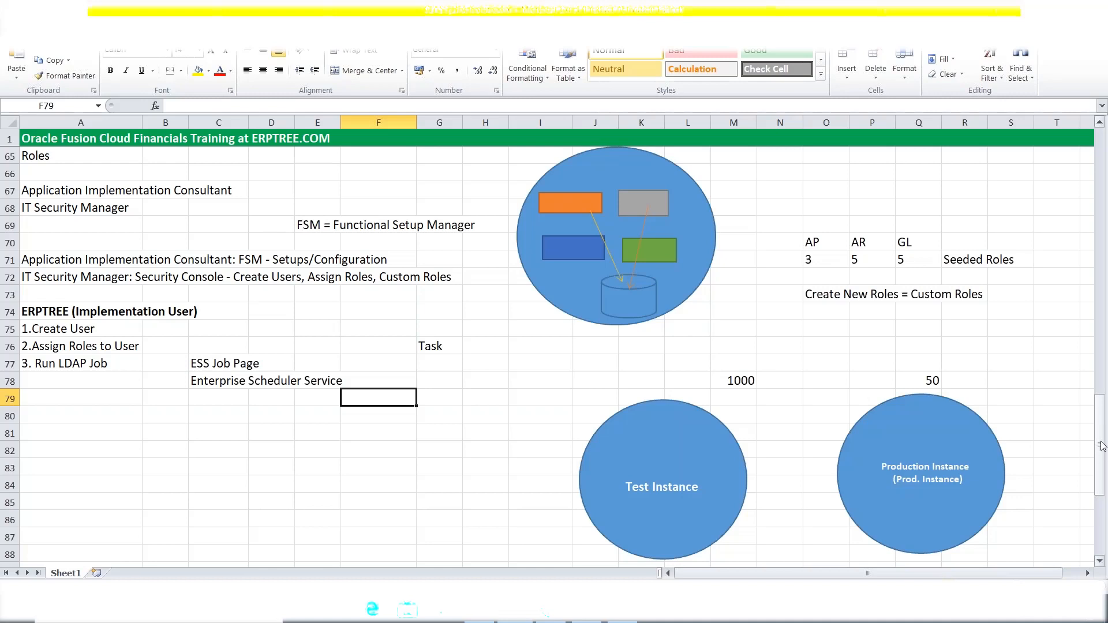
pyautogui.moveTo(1103, 445); pyautogui.dragTo(1102, 445)
pyautogui.hotkey('alt', 'Tab')
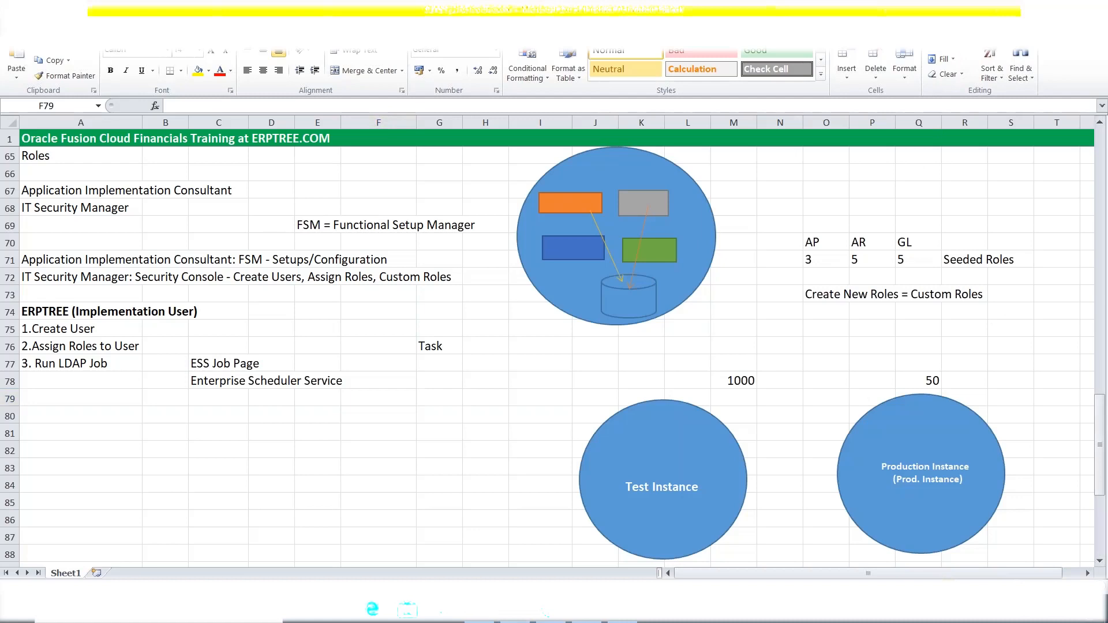